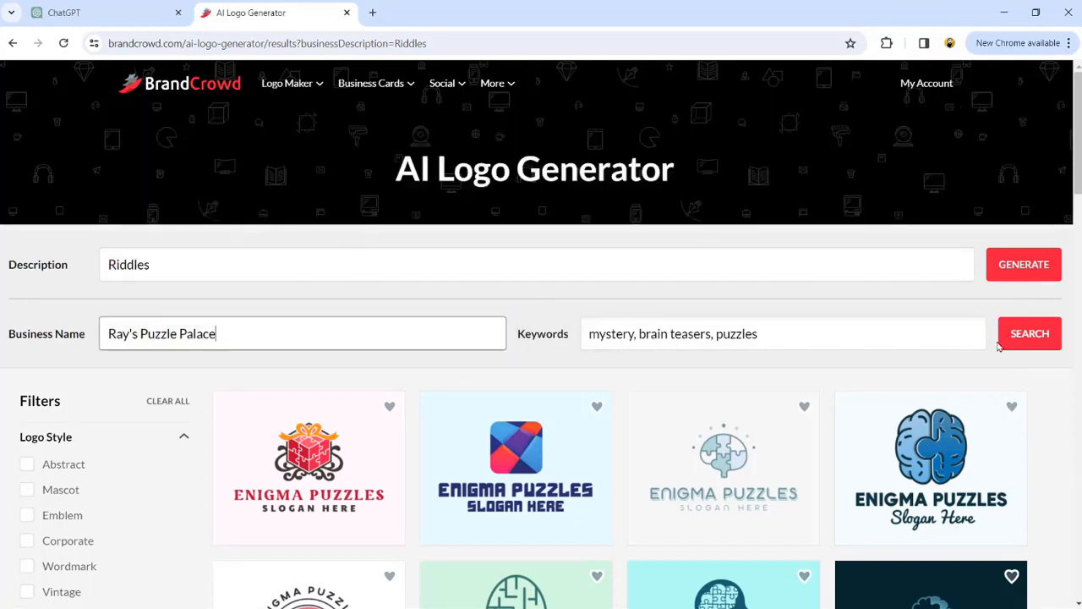
Step: Search for logos named Ray's Puzzle Palace, open the red chess rook puzzle logo and choose its bright red variation
{"action": "left_click", "coordinate": [1024, 341]}
{"action": "scroll", "coordinate": [648, 377], "scroll_direction": "down", "scroll_amount": 5}
{"action": "scroll", "coordinate": [647, 378], "scroll_direction": "down", "scroll_amount": 2}
{"action": "left_click", "coordinate": [646, 378]}
{"action": "left_click", "coordinate": [536, 423]}
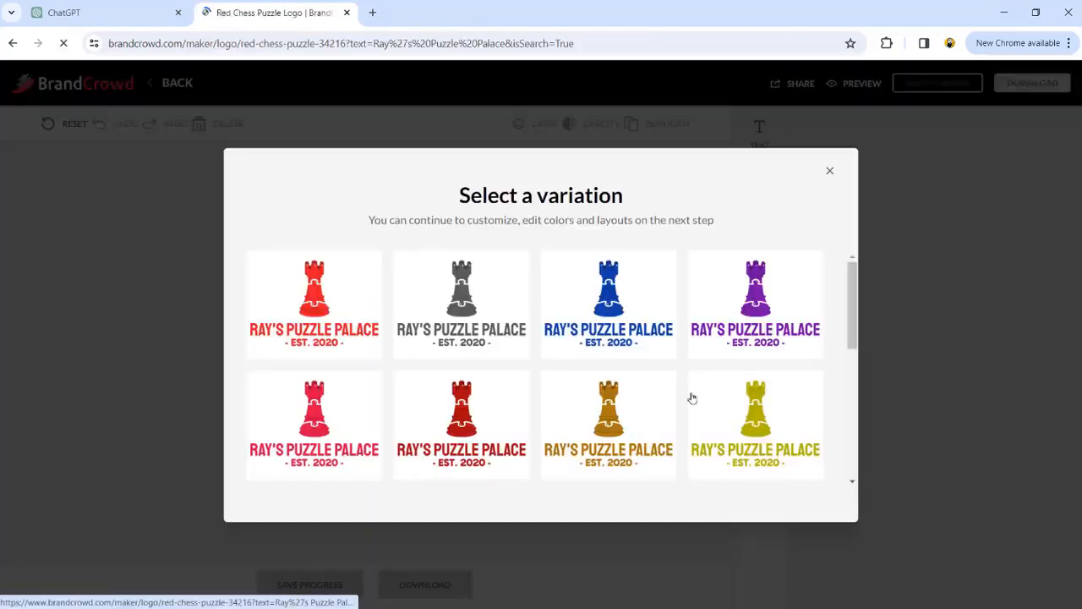
{"action": "left_click", "coordinate": [330, 304]}
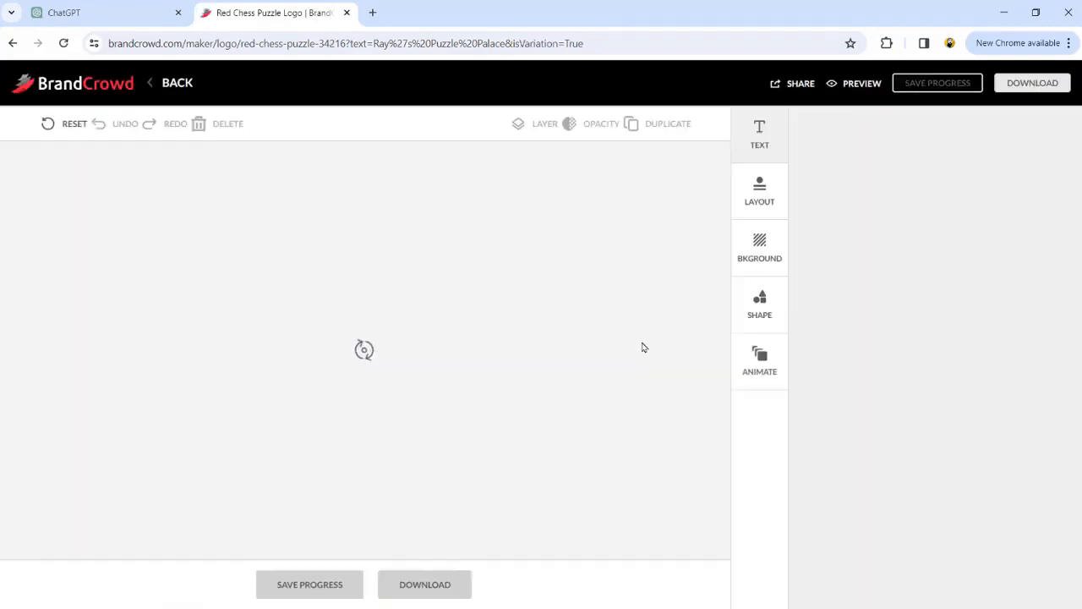
Step: Delete the EST. 2020 tagline from the logo and set the background colour to yellow
{"action": "left_click", "coordinate": [332, 489]}
{"action": "key", "text": "Delete"}
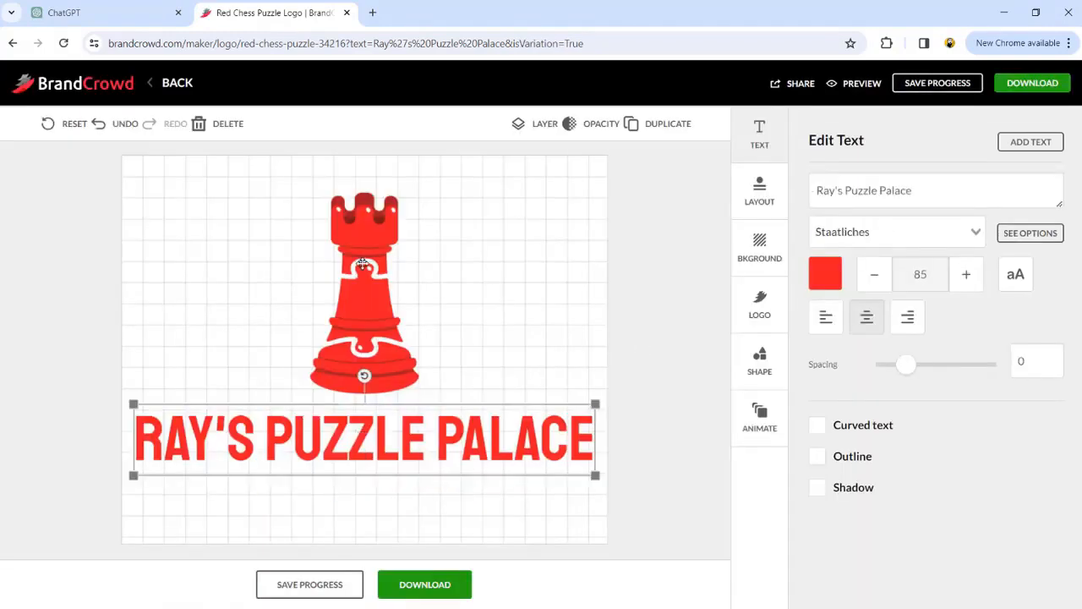
{"action": "left_click", "coordinate": [655, 291]}
{"action": "left_click", "coordinate": [949, 423]}
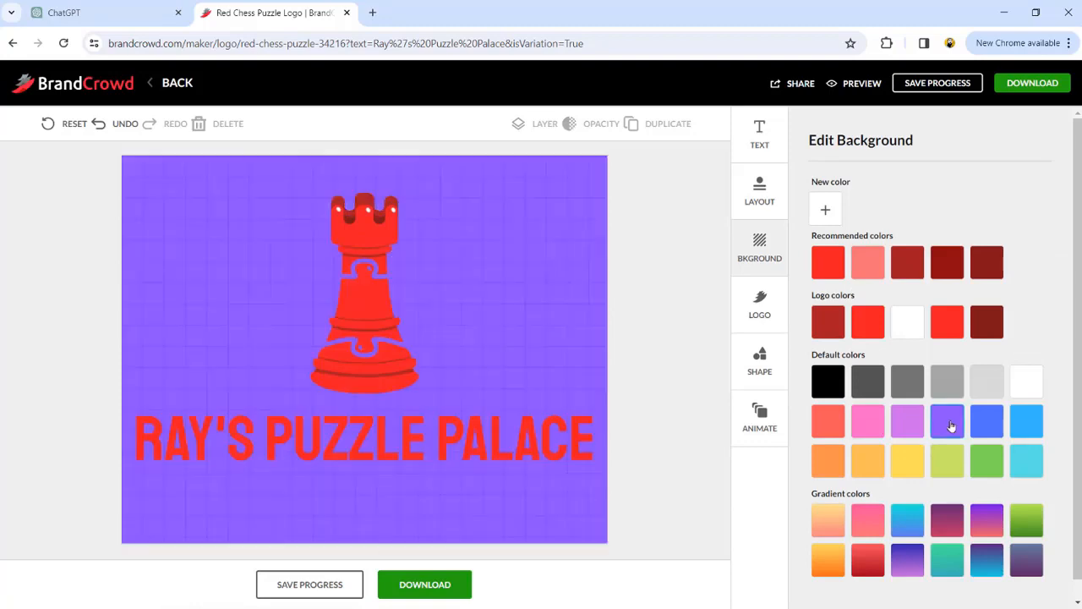
{"action": "left_click", "coordinate": [896, 465]}
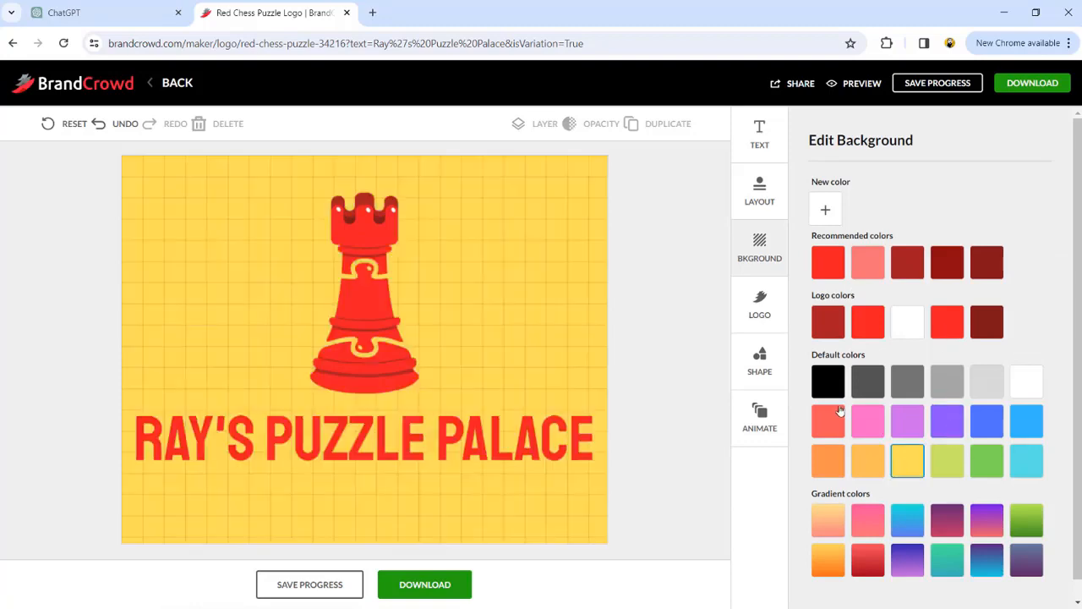
Step: Switch to Snipping Tool and capture the entire yellow logo canvas with the rook and name
{"action": "key", "text": "super"}
{"action": "type", "text": "snip"}
{"action": "key", "text": "Return"}
{"action": "left_click", "coordinate": [386, 76]}
{"action": "left_click_drag", "start_coordinate": [122, 155], "coordinate": [607, 541]}
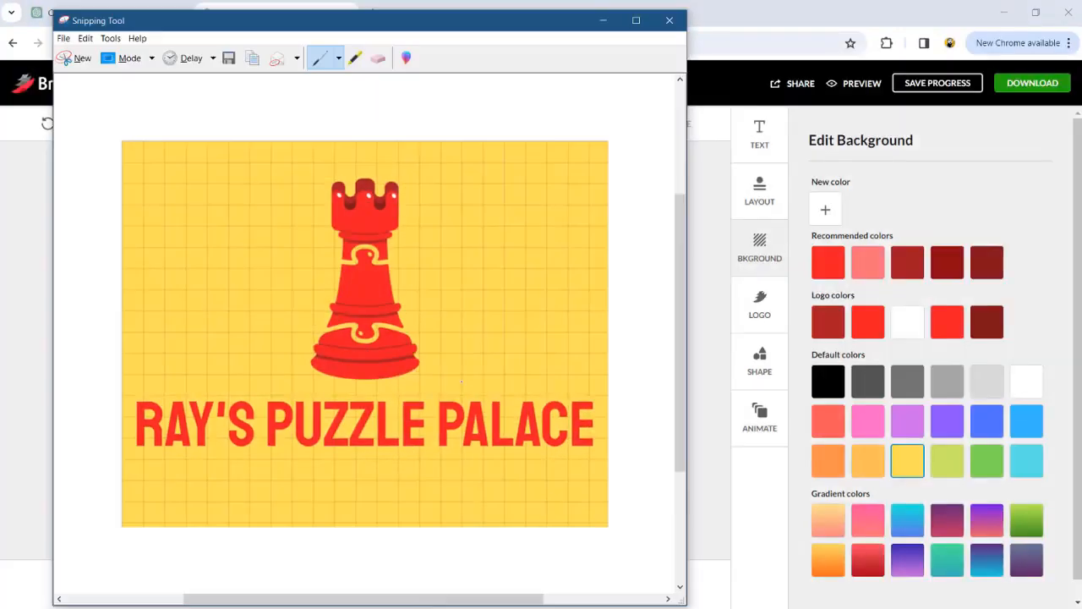
Step: Save the full logo capture as a PNG named "ray's puzzle palace" in the Pictures folder and close it
{"action": "key", "text": "ctrl+s"}
{"action": "type", "text": "ray's pu"}
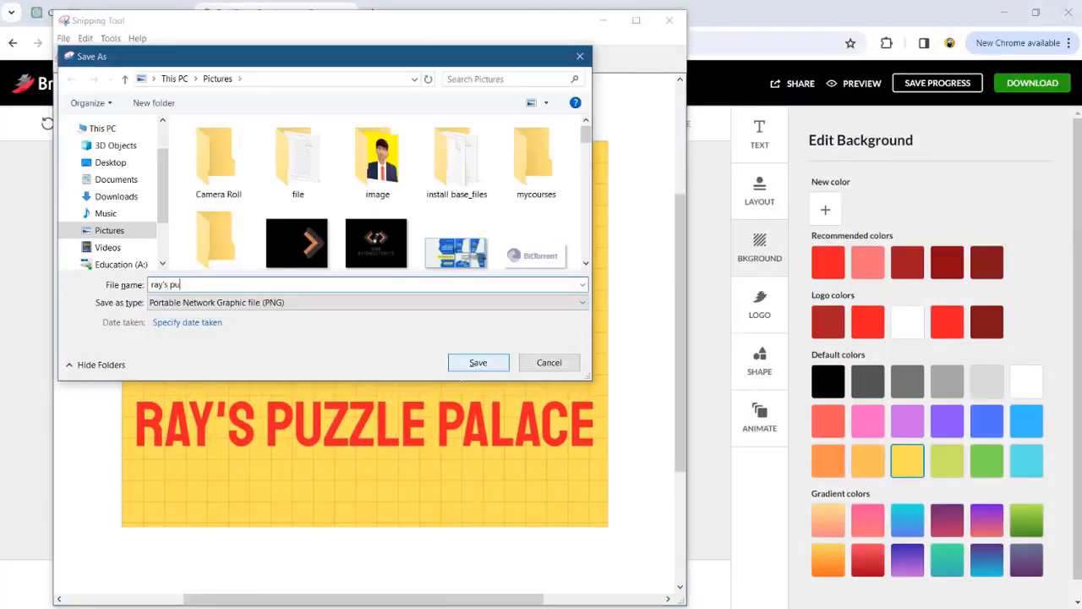
{"action": "key", "text": "Return"}
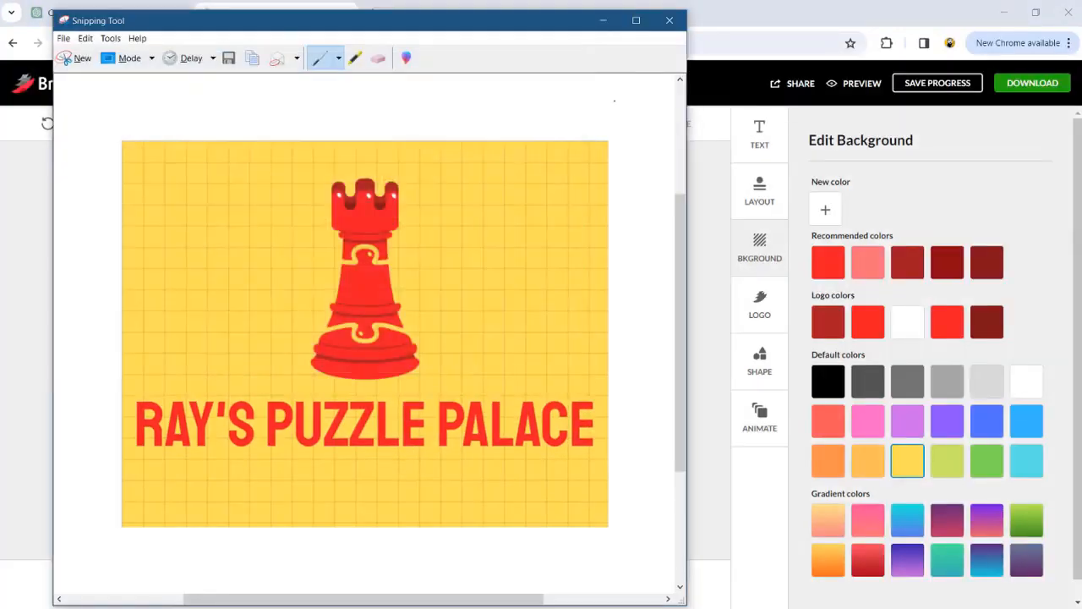
{"action": "left_click", "coordinate": [668, 20]}
Step: Remove the name text from the logo and move the rook down to the middle of the yellow canvas
{"action": "left_click", "coordinate": [355, 427]}
{"action": "left_click", "coordinate": [361, 352]}
{"action": "left_click_drag", "start_coordinate": [362, 352], "coordinate": [363, 409]}
{"action": "left_click", "coordinate": [445, 435]}
Step: Capture the rook-only logo canvas with Snipping Tool and save it as a PNG named "rays logo" in Pictures
{"action": "key", "text": "super"}
{"action": "left_click", "coordinate": [511, 308]}
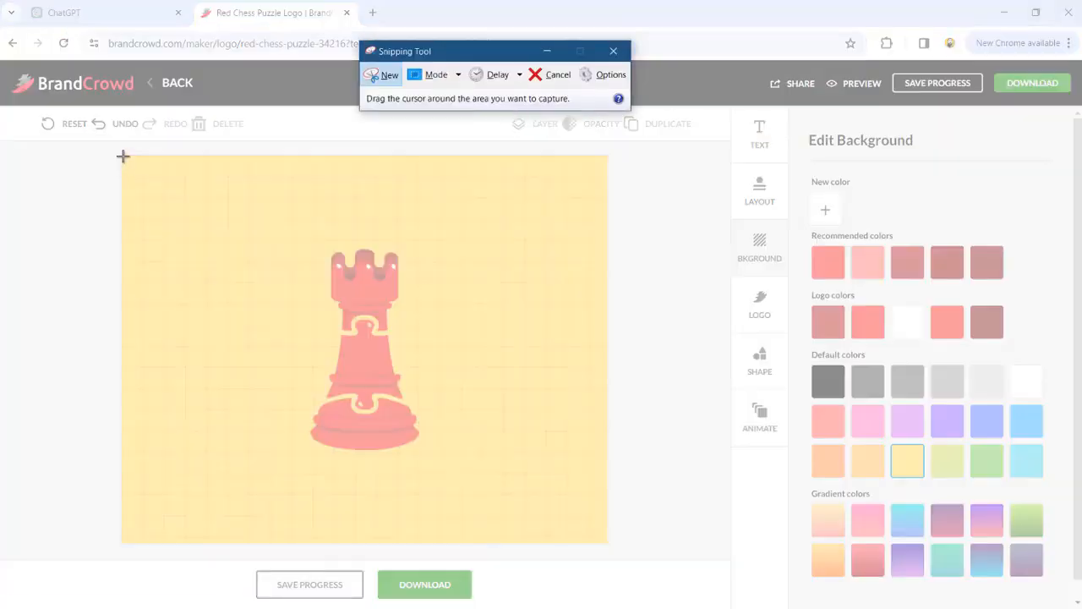
{"action": "left_click_drag", "start_coordinate": [123, 156], "coordinate": [608, 543]}
{"action": "key", "text": "ctrl+s"}
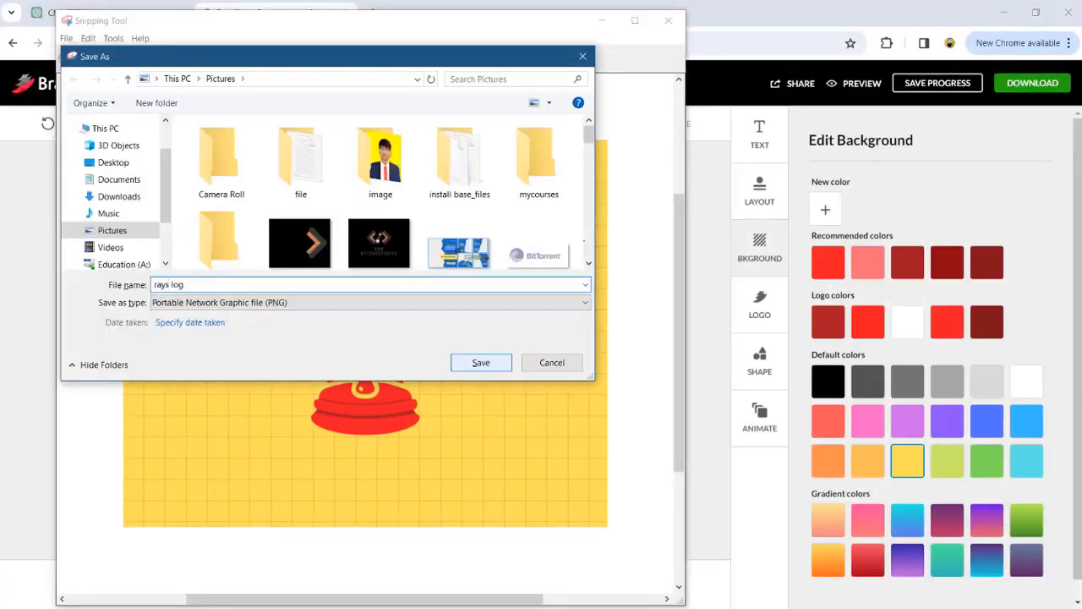
{"action": "key", "text": "Return"}
{"action": "left_click", "coordinate": [669, 20]}
Step: Open remove.bg, upload the two saved logo captures and download the rook image without its background
{"action": "left_click", "coordinate": [376, 15]}
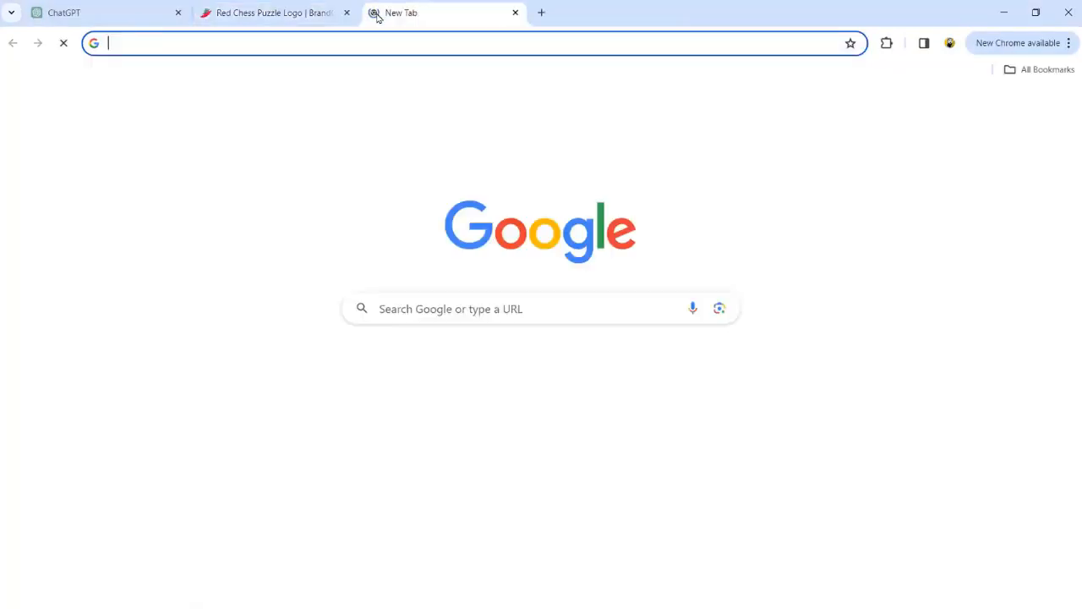
{"action": "type", "text": "re"}
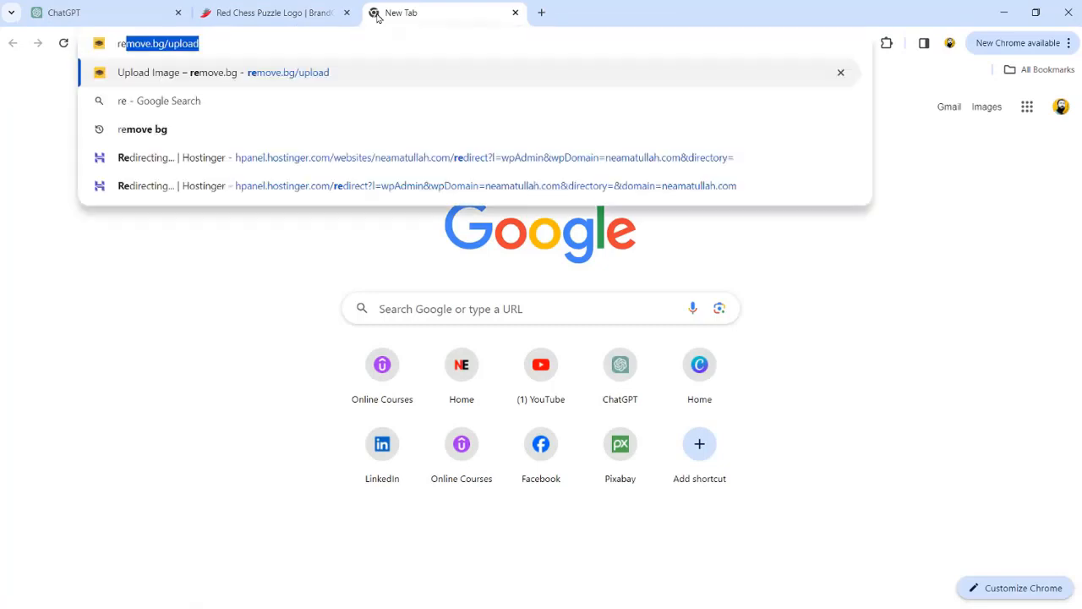
{"action": "key", "text": "Return"}
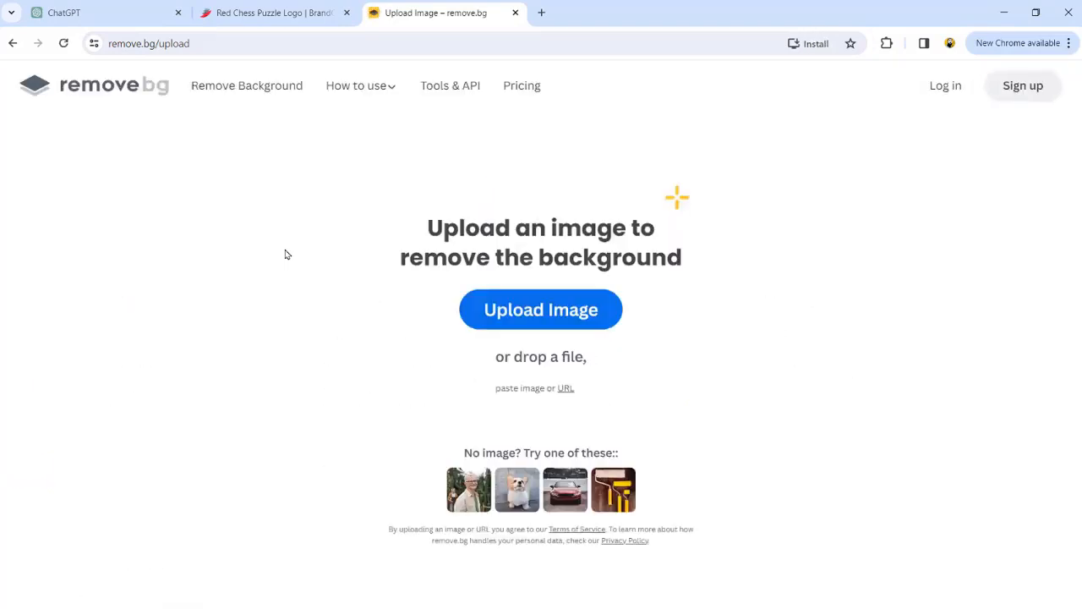
{"action": "left_click", "coordinate": [512, 318]}
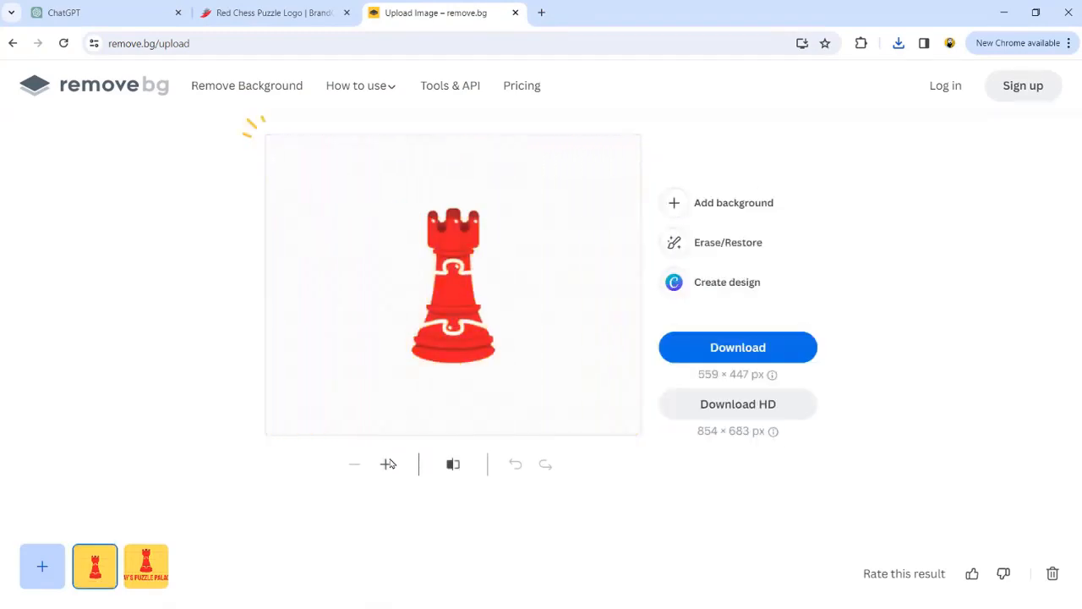
{"action": "left_click", "coordinate": [714, 349]}
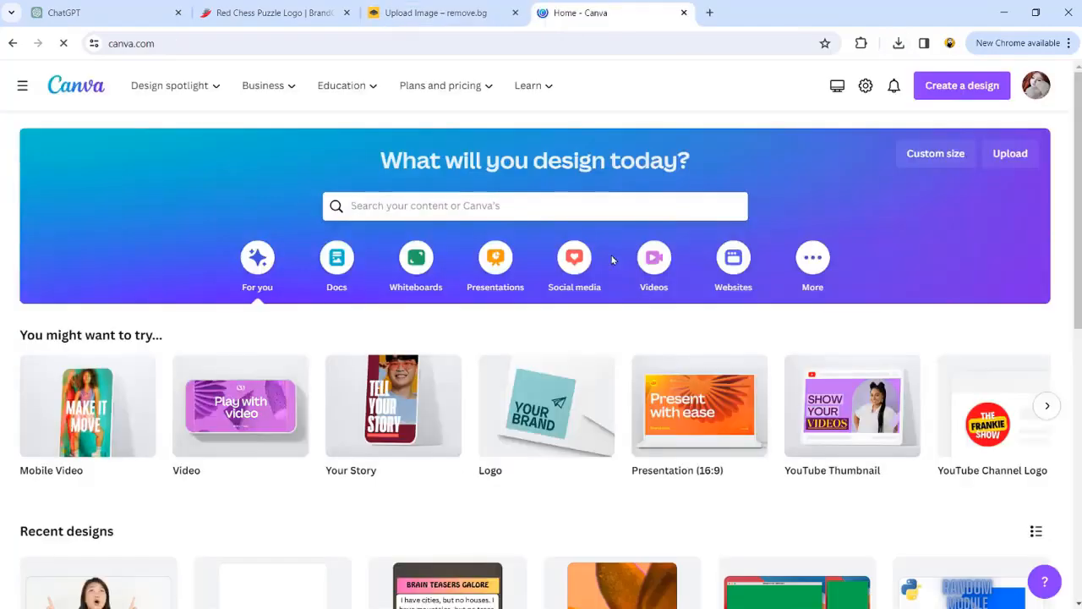
Step: Search Canva templates for "youtube banner" and open the Black Yellow Illustration Bee Gaming YouTube Channel Art template for customizing
{"action": "left_click", "coordinate": [536, 203]}
{"action": "type", "text": "youtube banner"}
{"action": "key", "text": "Return"}
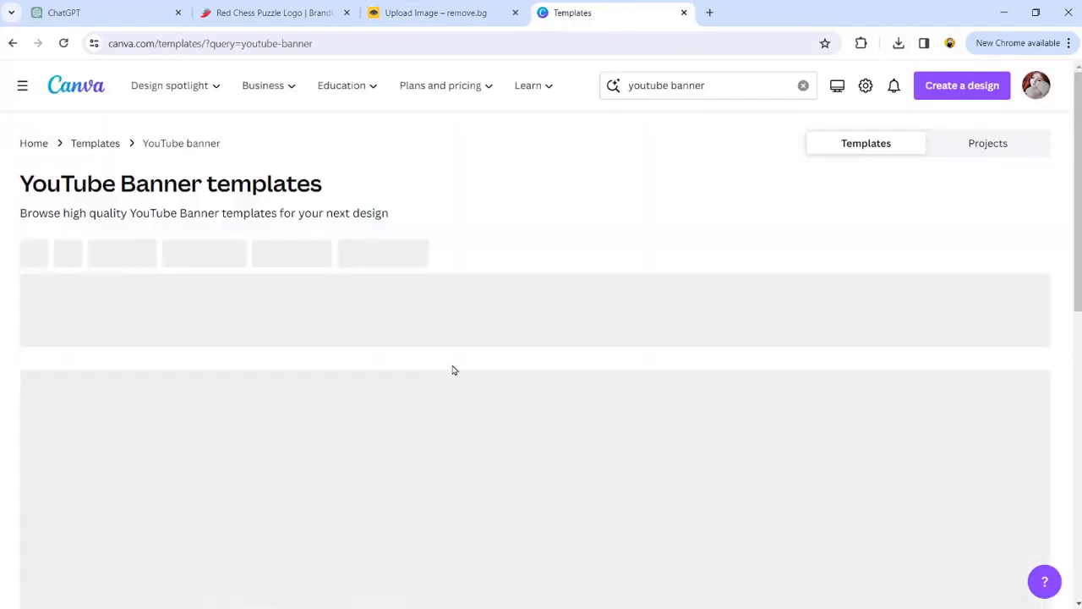
{"action": "scroll", "coordinate": [628, 382], "scroll_direction": "down", "scroll_amount": 15}
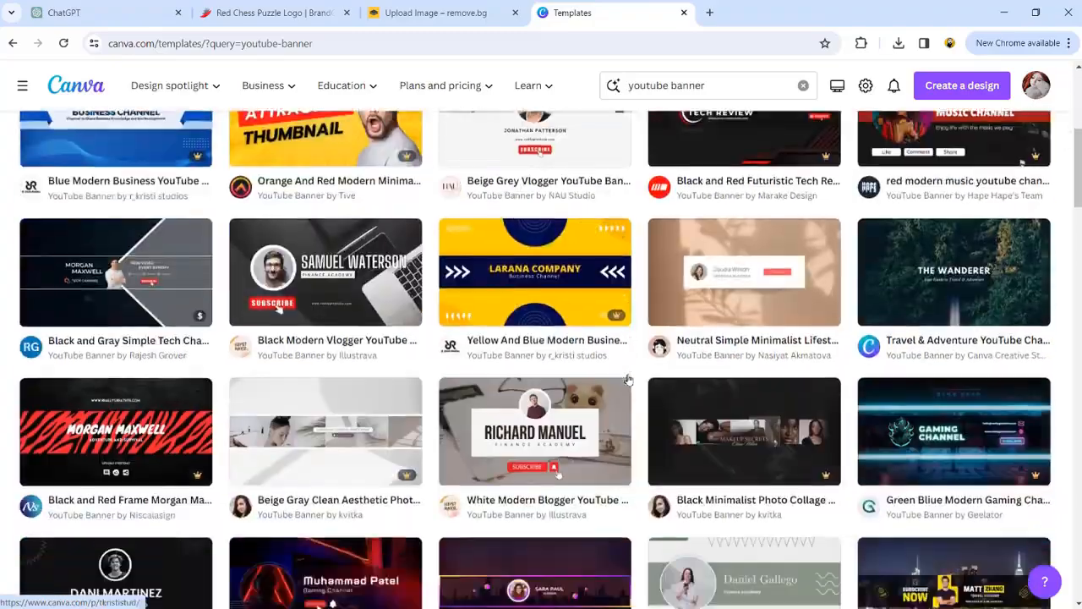
{"action": "scroll", "coordinate": [628, 383], "scroll_direction": "down", "scroll_amount": 15}
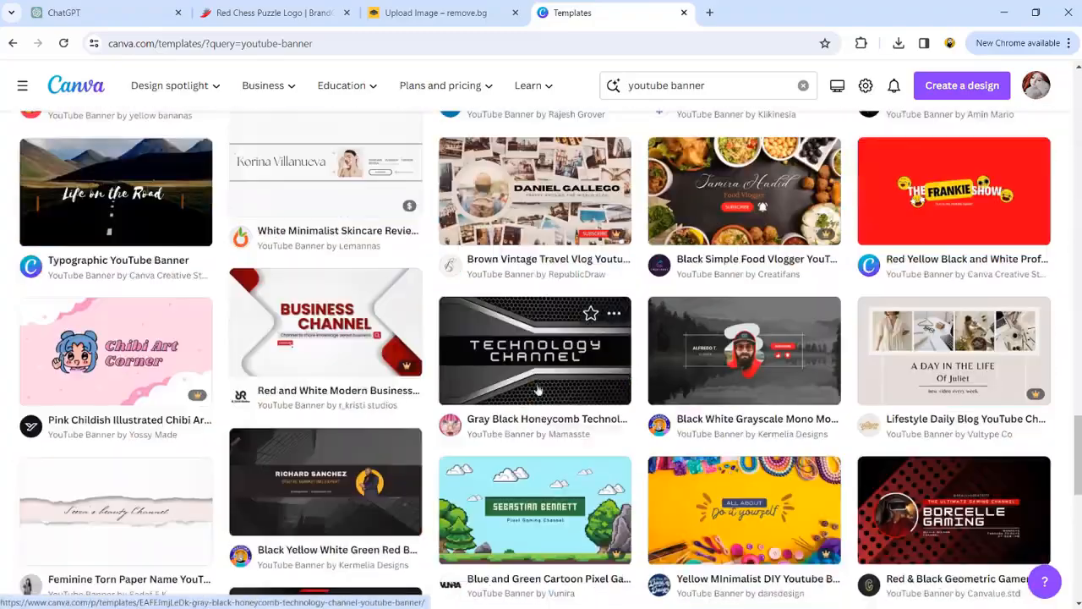
{"action": "scroll", "coordinate": [536, 356], "scroll_direction": "down", "scroll_amount": 5}
{"action": "left_click", "coordinate": [326, 406]}
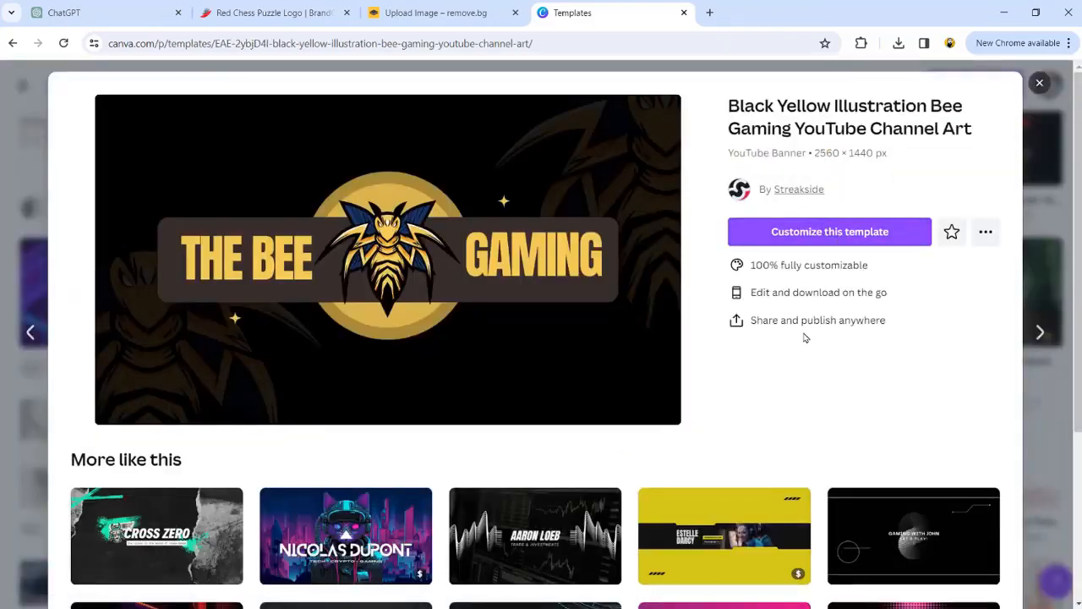
{"action": "left_click", "coordinate": [833, 230]}
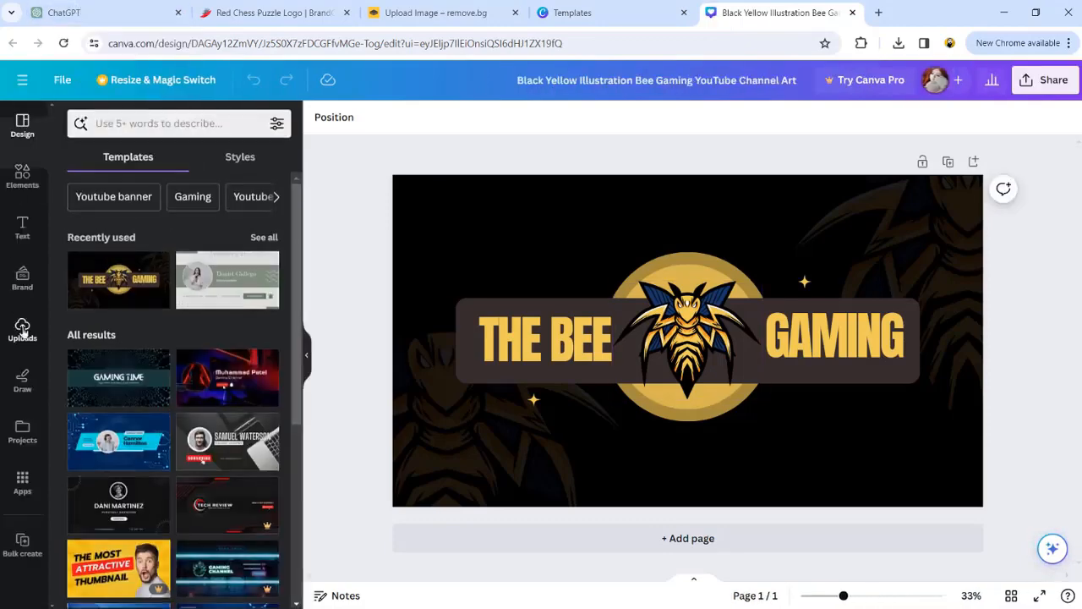
Step: Upload the two transparent logo images and change the banner texts to RAY'S and PALACE
{"action": "left_click", "coordinate": [24, 323]}
{"action": "left_click", "coordinate": [79, 175]}
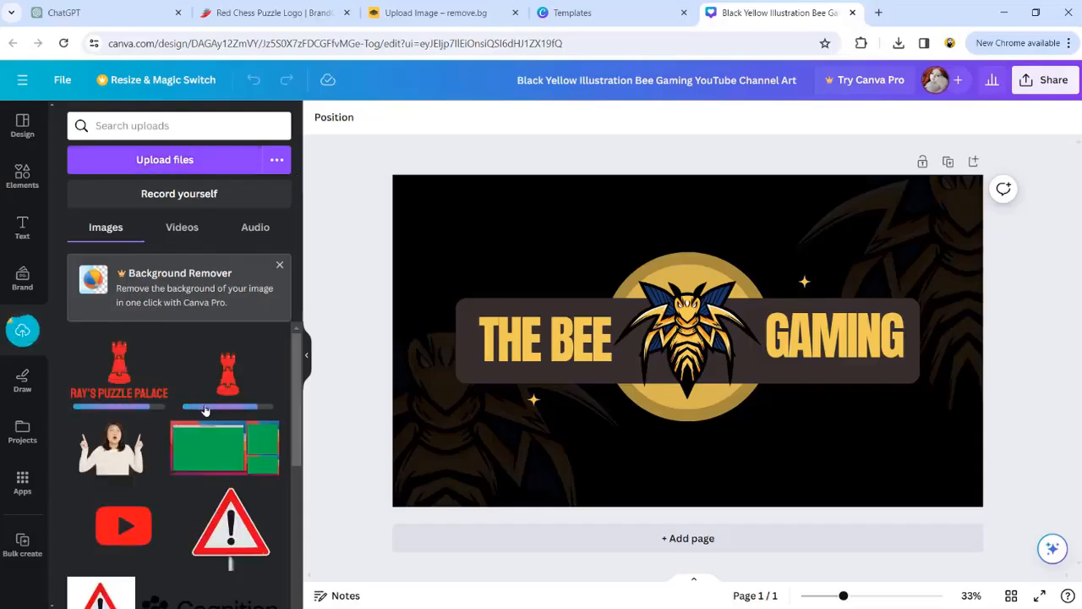
{"action": "triple_click", "coordinate": [540, 341]}
{"action": "type", "text": "R"}
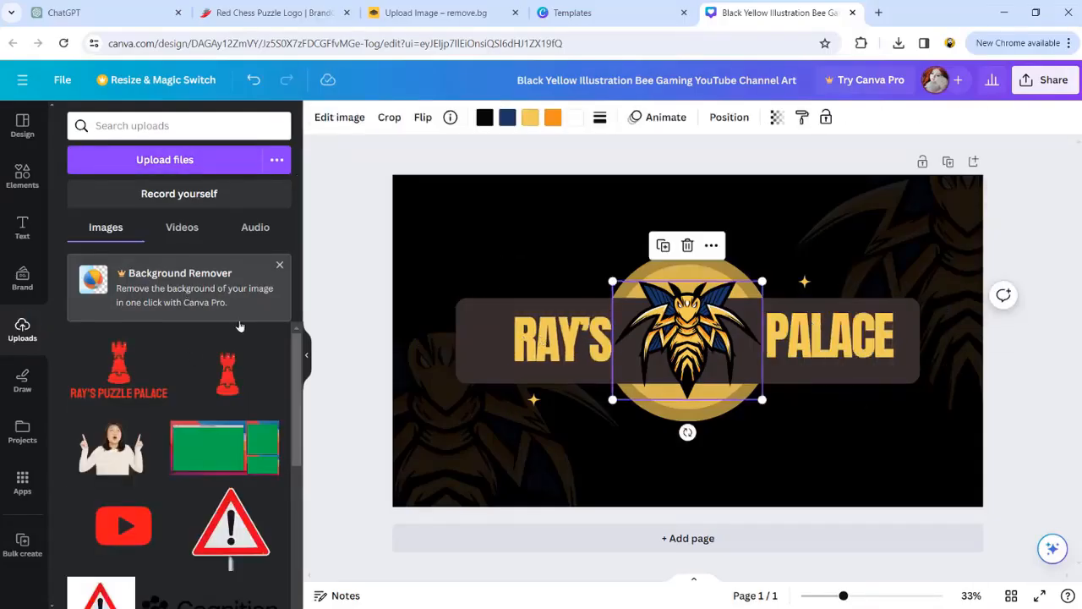
Step: Place the uploaded rook image in the middle of the banner's circle and shrink it slightly
{"action": "left_click_drag", "start_coordinate": [228, 372], "coordinate": [693, 322]}
{"action": "left_click_drag", "start_coordinate": [802, 421], "coordinate": [772, 397]}
{"action": "mouse_move", "coordinate": [682, 301]}
{"action": "left_mouse_down"}
{"action": "mouse_move", "coordinate": [708, 310]}
{"action": "mouse_move", "coordinate": [698, 313]}
{"action": "left_mouse_up"}
{"action": "left_click", "coordinate": [575, 198]}
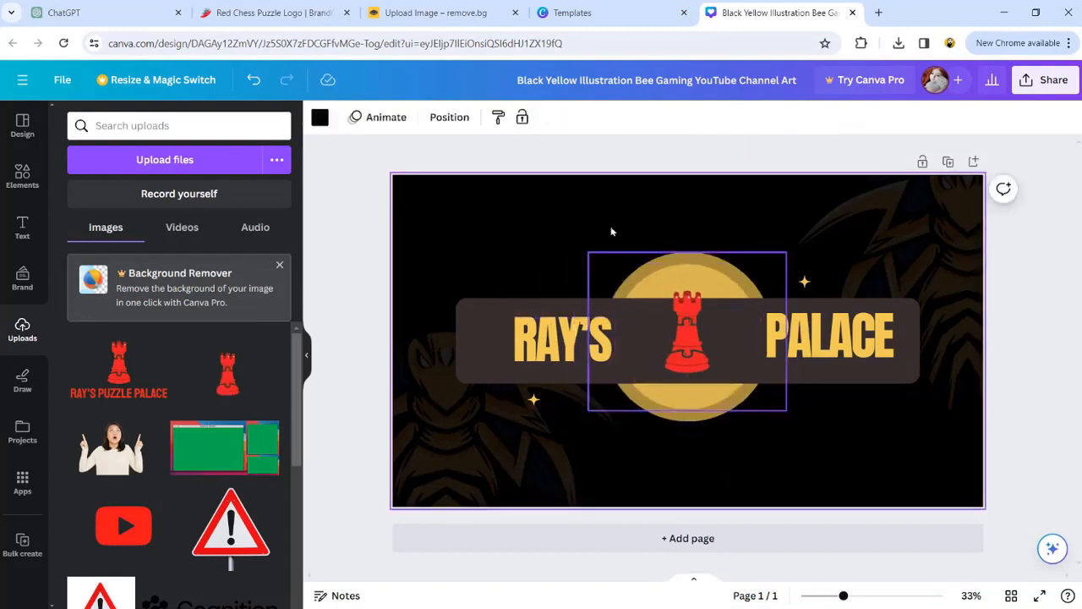
Step: Try recolouring the circle behind the rook in coral and grey, and undo the changes
{"action": "left_click", "coordinate": [688, 332]}
{"action": "left_click", "coordinate": [625, 118]}
{"action": "left_click", "coordinate": [625, 117]}
{"action": "left_click", "coordinate": [658, 269]}
{"action": "left_click", "coordinate": [320, 117]}
{"action": "left_click", "coordinate": [73, 554]}
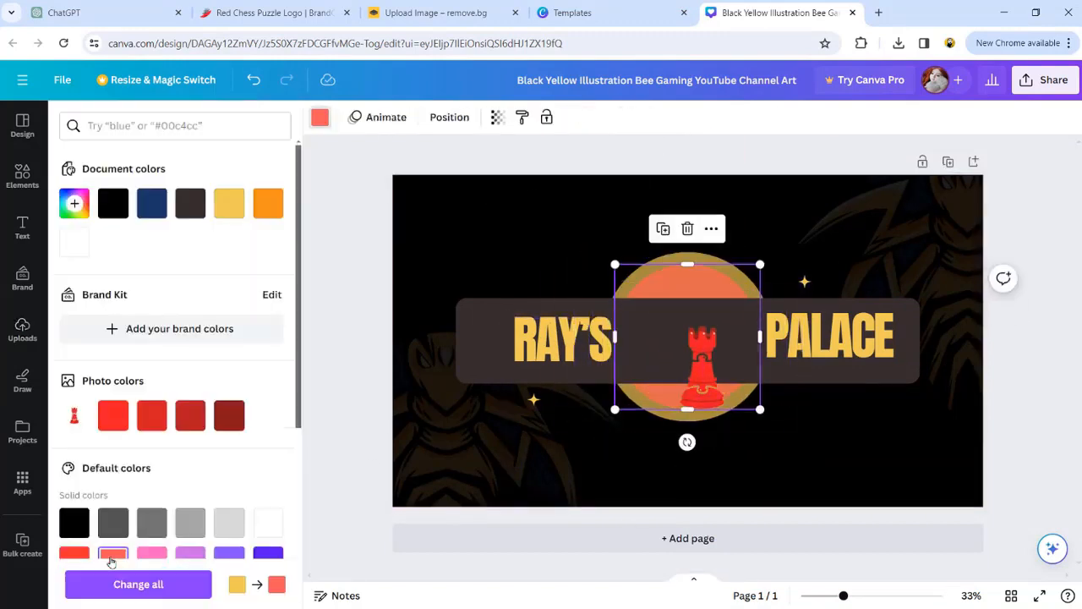
{"action": "left_click", "coordinate": [158, 528]}
{"action": "key", "text": "ctrl+z"}
{"action": "key", "text": "ctrl+z"}
{"action": "key", "text": "ctrl+z"}
Step: Resize and reposition the rook image so it is centred between RAY'S and PALACE
{"action": "left_click_drag", "start_coordinate": [709, 364], "coordinate": [692, 322]}
{"action": "left_click_drag", "start_coordinate": [787, 246], "coordinate": [869, 181]}
{"action": "left_click_drag", "start_coordinate": [734, 313], "coordinate": [694, 331]}
{"action": "left_click_drag", "start_coordinate": [829, 198], "coordinate": [747, 264]}
{"action": "left_click_drag", "start_coordinate": [634, 350], "coordinate": [674, 339]}
{"action": "left_click_drag", "start_coordinate": [786, 410], "coordinate": [788, 413]}
Step: Try adding the full Ray's Puzzle Palace logo image to the banner, and delete it
{"action": "left_click", "coordinate": [119, 370]}
{"action": "left_click_drag", "start_coordinate": [440, 469], "coordinate": [500, 564]}
{"action": "left_click", "coordinate": [635, 455]}
{"action": "left_click", "coordinate": [769, 477]}
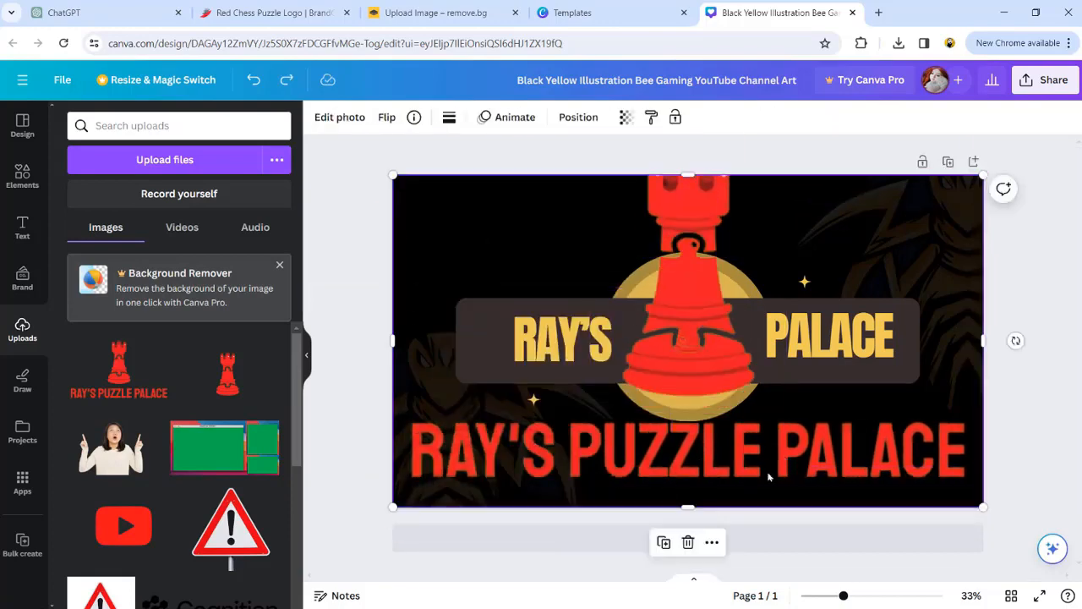
{"action": "key", "text": "Delete"}
Step: Recolour the outer ring of the banner's circle with the rook's red photo colour
{"action": "left_click", "coordinate": [717, 261]}
{"action": "left_click", "coordinate": [324, 118]}
{"action": "left_click", "coordinate": [114, 418]}
Step: Set the RAY'S and PALACE texts to the same red photo colour
{"action": "left_click", "coordinate": [563, 340]}
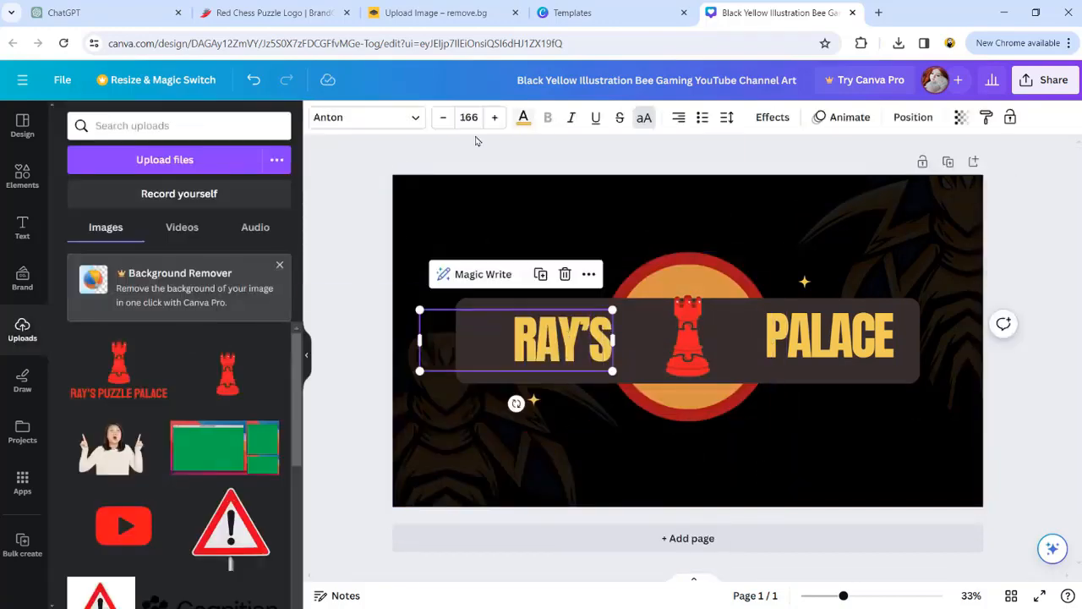
{"action": "left_click", "coordinate": [523, 118]}
{"action": "left_click", "coordinate": [113, 416]}
{"action": "left_click", "coordinate": [856, 348]}
{"action": "left_click", "coordinate": [113, 416]}
Step: Open the channel's basic info in YouTube Studio and enter the description "Welcome to Ray's Puzzle Palace"
{"action": "left_click", "coordinate": [341, 322]}
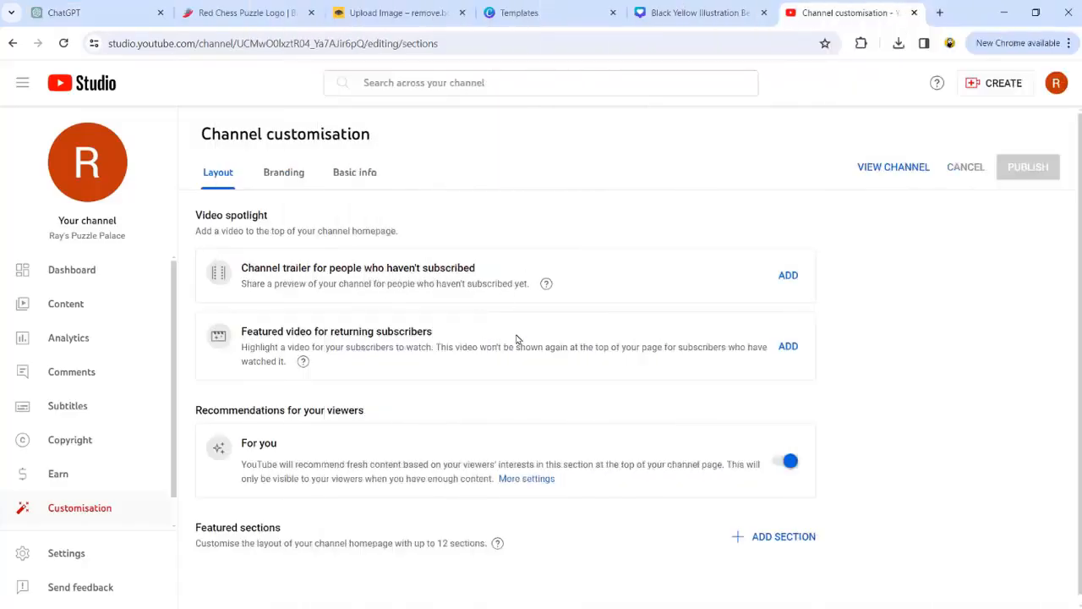
{"action": "left_click", "coordinate": [364, 174]}
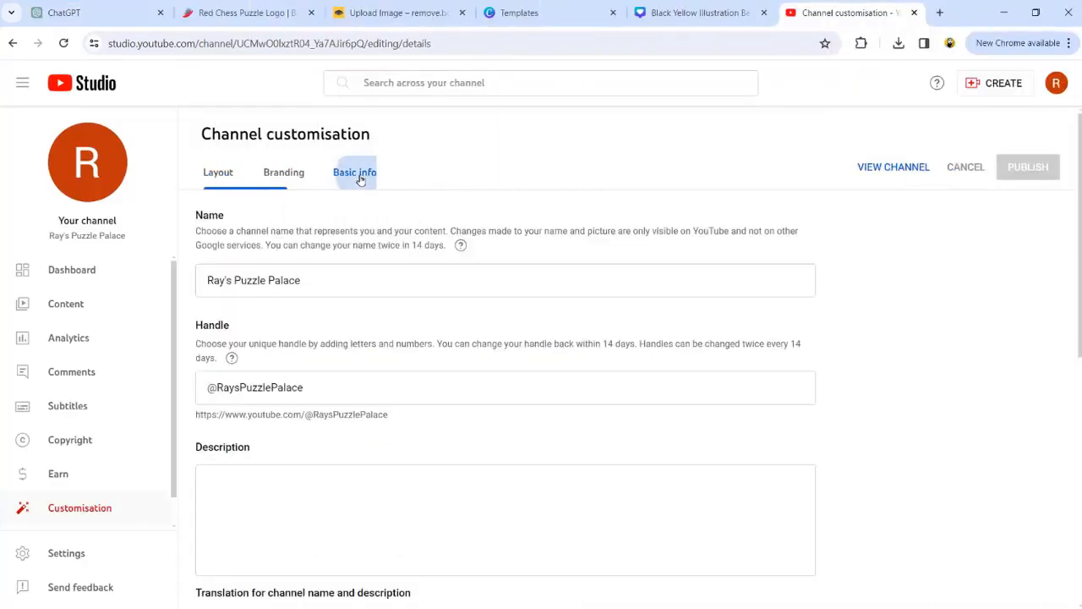
{"action": "left_click", "coordinate": [322, 283]}
{"action": "left_click_drag", "start_coordinate": [299, 283], "coordinate": [199, 286]}
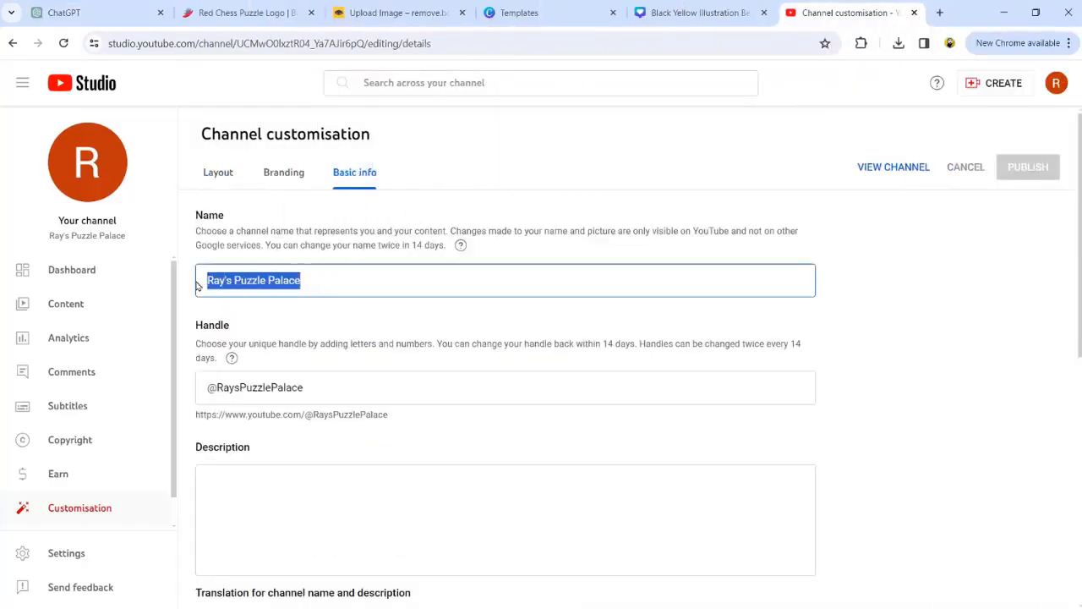
{"action": "left_click_drag", "start_coordinate": [301, 387], "coordinate": [219, 387]}
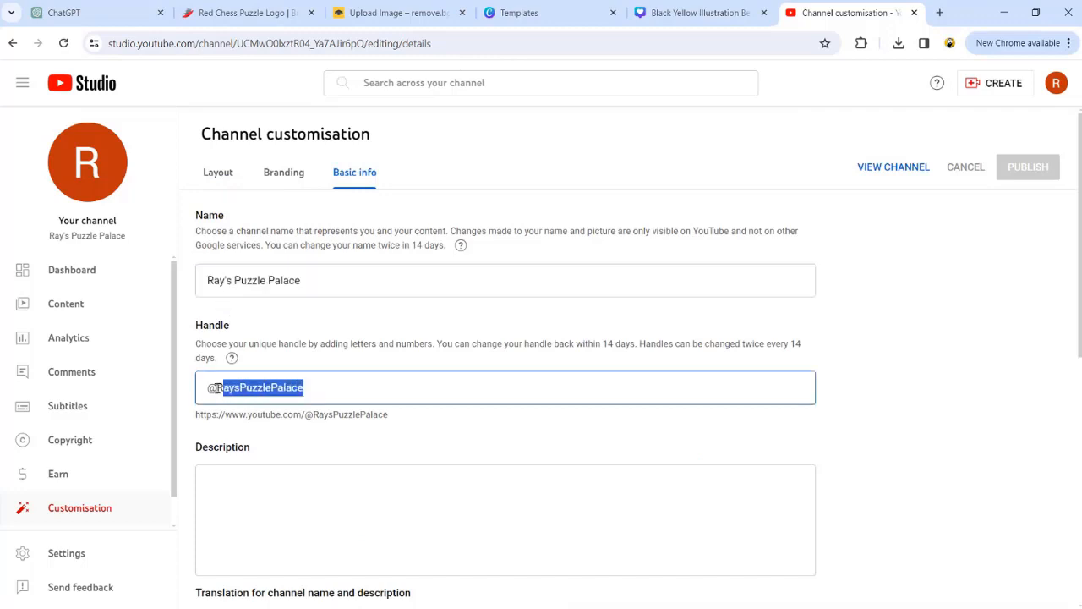
{"action": "left_click", "coordinate": [218, 508]}
{"action": "type", "text": "Welcome to Ray's Puzzle Palace"}
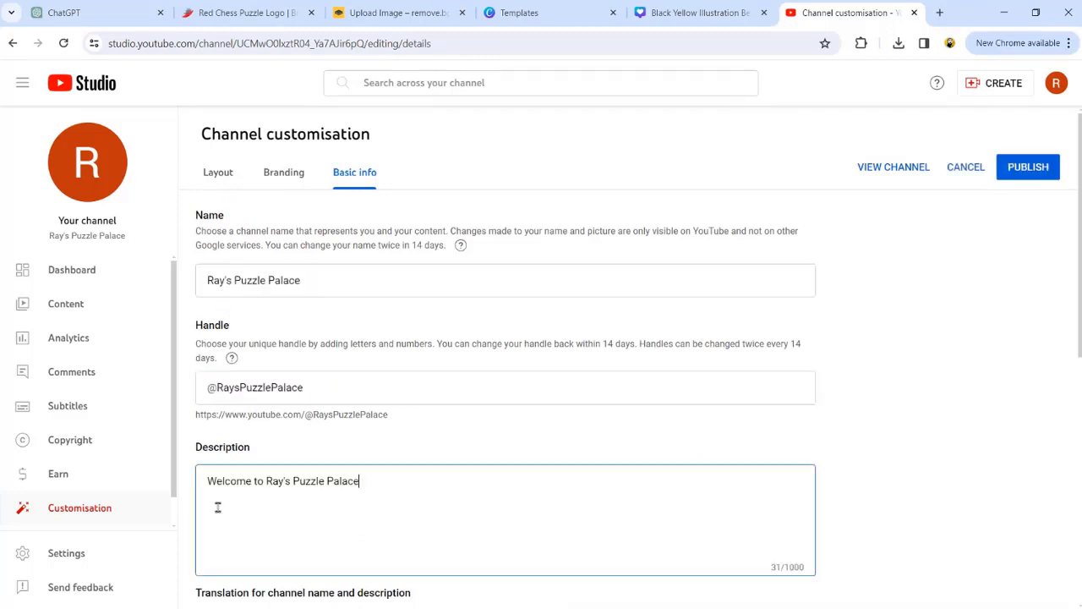
Step: Upload the rays_logo-removebg-preview image from Downloads as the channel's profile picture
{"action": "left_click", "coordinate": [286, 171]}
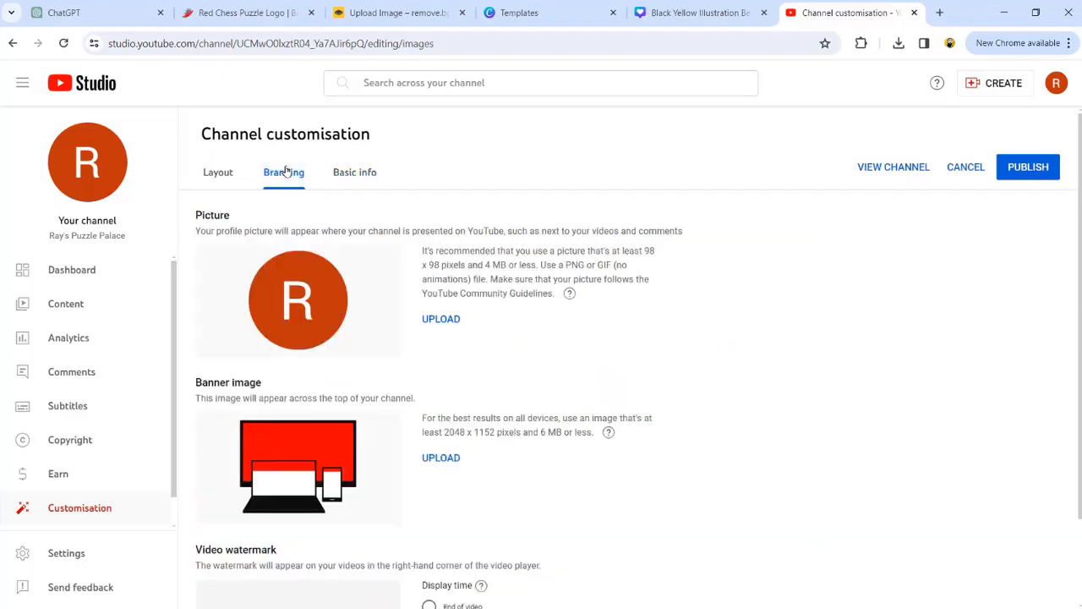
{"action": "left_click", "coordinate": [441, 320]}
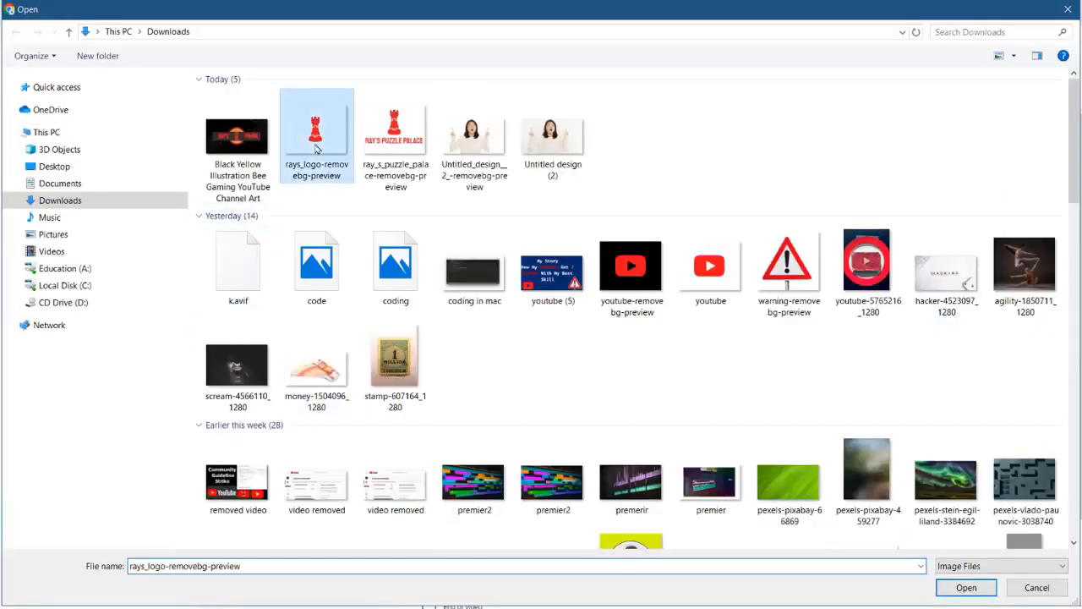
{"action": "double_click", "coordinate": [315, 146]}
Step: Crop the profile picture to a smaller square centred on the rook and accept the crop
{"action": "left_click_drag", "start_coordinate": [387, 179], "coordinate": [440, 235]}
{"action": "left_click_drag", "start_coordinate": [564, 332], "coordinate": [536, 295]}
{"action": "left_click_drag", "start_coordinate": [417, 453], "coordinate": [427, 442]}
{"action": "left_click_drag", "start_coordinate": [532, 389], "coordinate": [522, 398]}
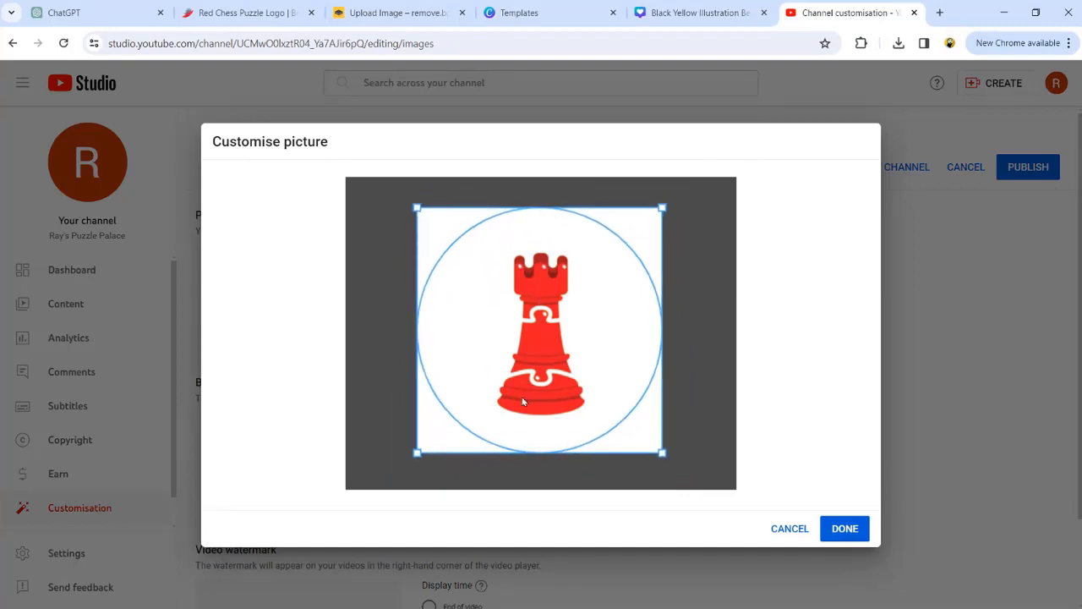
{"action": "left_click", "coordinate": [844, 529]}
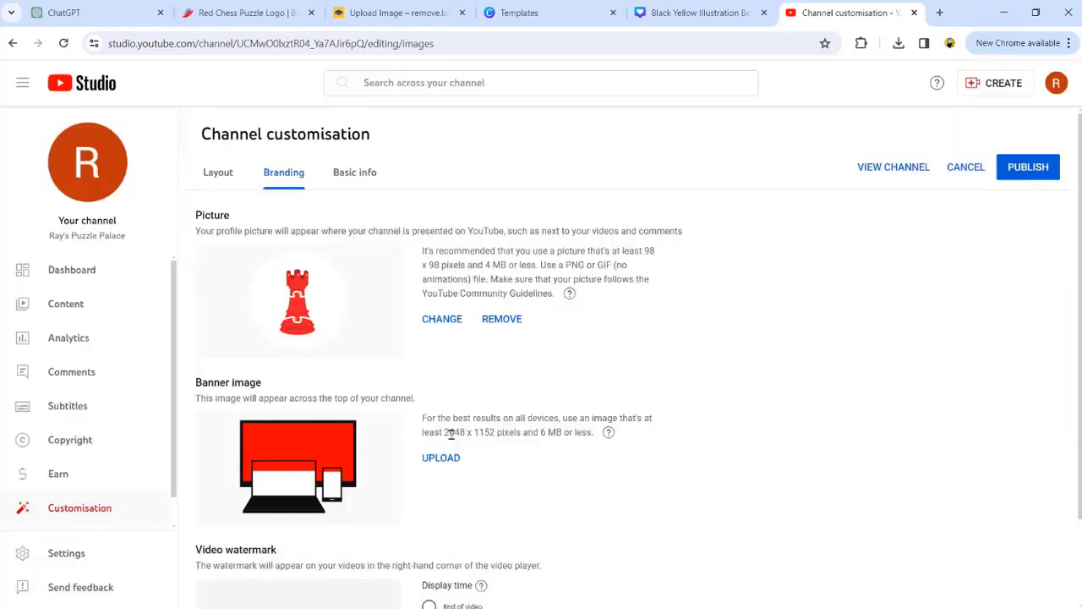
Step: Upload the exported channel art as the channel's banner image
{"action": "left_click", "coordinate": [442, 461]}
{"action": "double_click", "coordinate": [238, 139]}
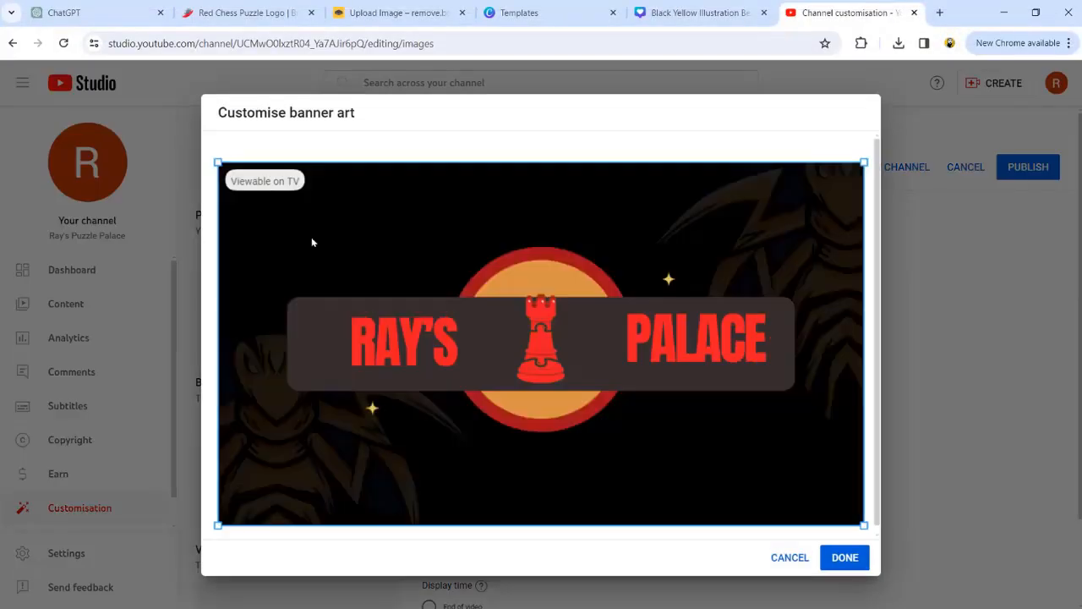
Step: In the Canva banner, narrow the dark bar from both ends and move the RAY'S and PALACE texts closer to the rook
{"action": "left_click", "coordinate": [669, 9]}
{"action": "left_click", "coordinate": [850, 328]}
{"action": "left_click", "coordinate": [689, 340]}
{"action": "left_click", "coordinate": [474, 376]}
{"action": "left_click_drag", "start_coordinate": [922, 341], "coordinate": [866, 341]}
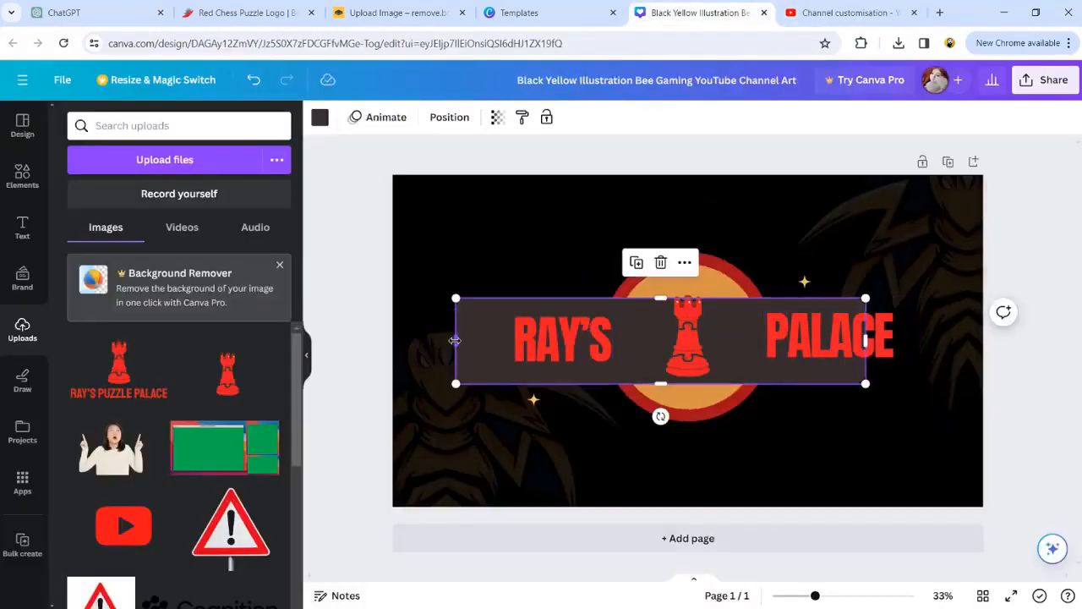
{"action": "left_click_drag", "start_coordinate": [456, 341], "coordinate": [517, 341]}
{"action": "left_click_drag", "start_coordinate": [841, 337], "coordinate": [800, 337]}
{"action": "left_click_drag", "start_coordinate": [560, 330], "coordinate": [597, 330]}
{"action": "left_click", "coordinate": [618, 440]}
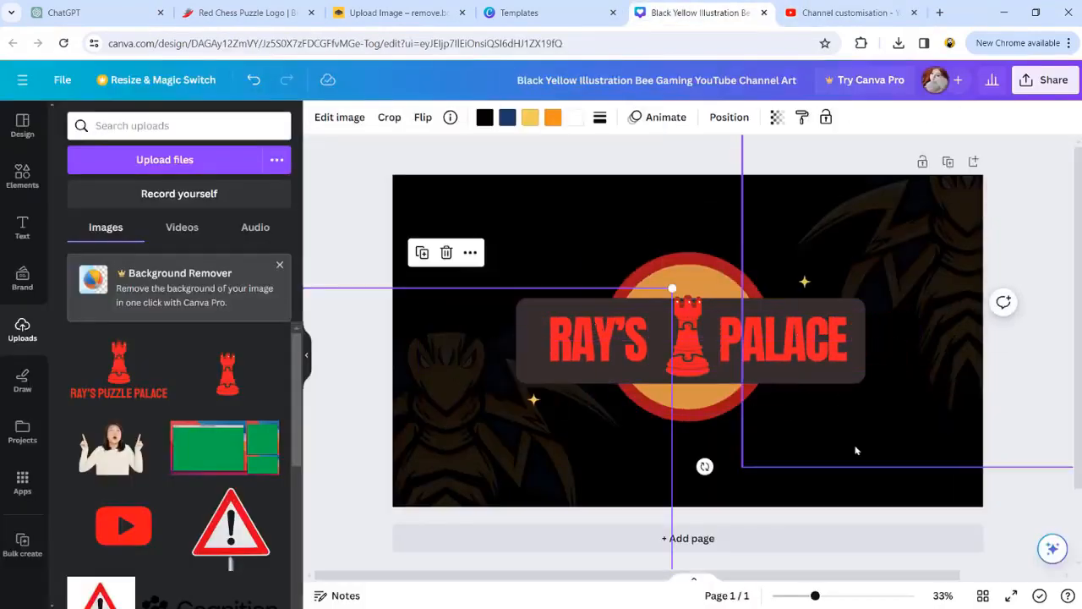
Step: Download the revised banner design as a PNG
{"action": "left_click", "coordinate": [1045, 81]}
{"action": "left_click", "coordinate": [862, 438]}
{"action": "left_click", "coordinate": [926, 474]}
{"action": "left_click", "coordinate": [899, 43]}
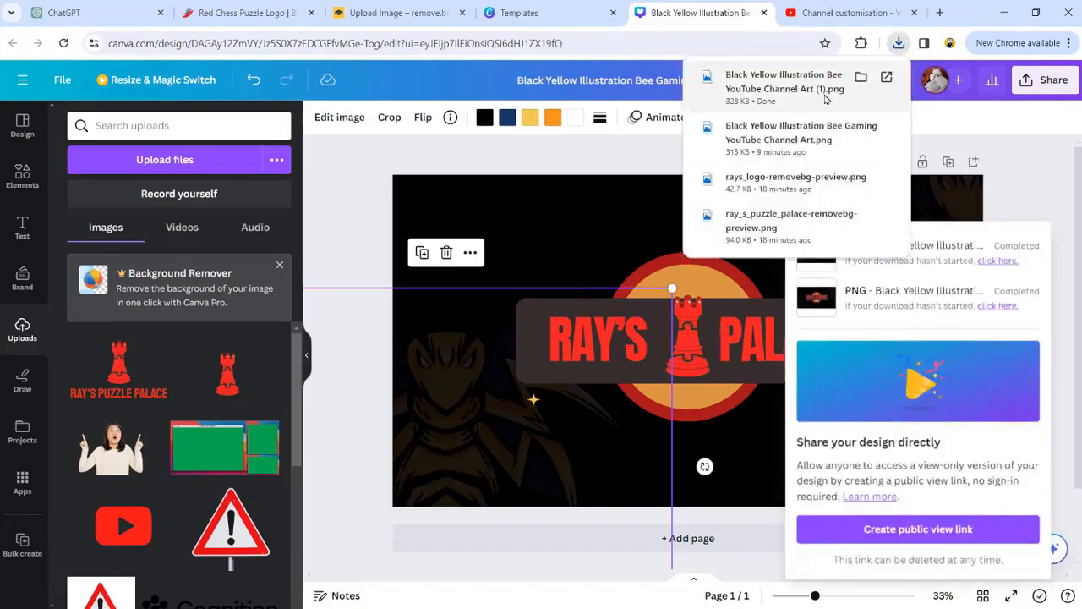
Step: Back in YouTube Studio, upload the revised channel art as the banner image, trim its crop slightly and accept it
{"action": "left_click", "coordinate": [850, 13]}
{"action": "left_click", "coordinate": [442, 457]}
{"action": "double_click", "coordinate": [242, 135]}
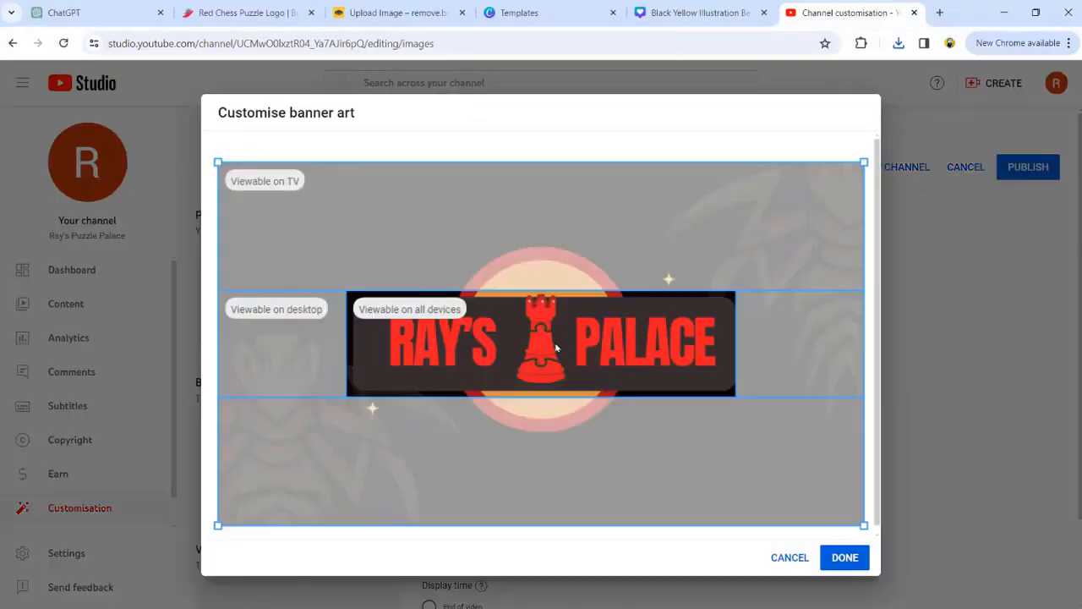
{"action": "left_click_drag", "start_coordinate": [218, 161], "coordinate": [230, 169]}
{"action": "left_click_drag", "start_coordinate": [398, 292], "coordinate": [394, 287]}
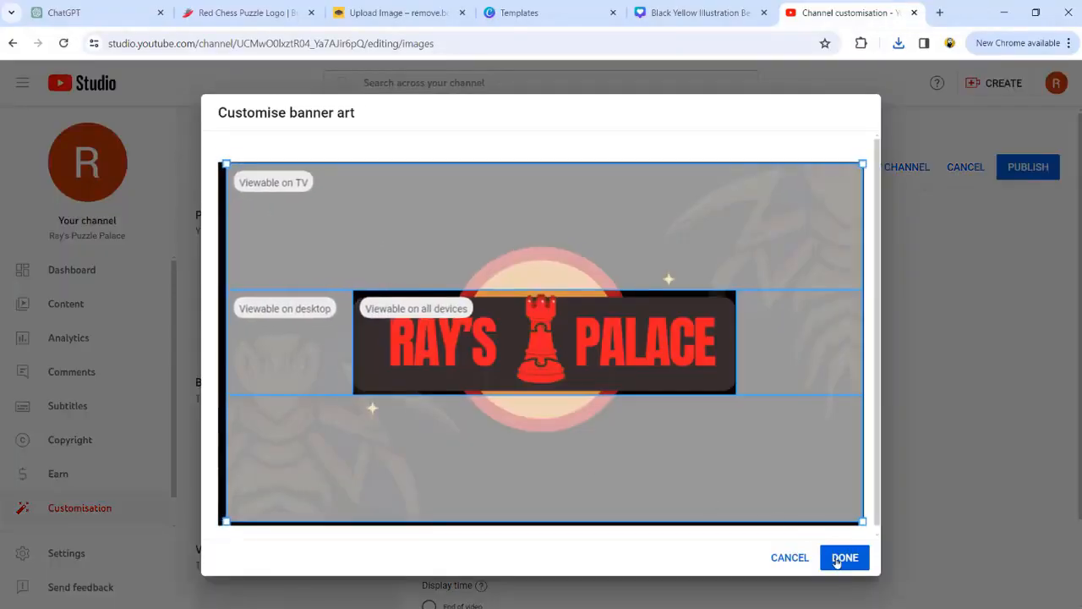
{"action": "left_click", "coordinate": [821, 559]}
Step: Upload a logo image as the channel's video watermark and accept its crop
{"action": "scroll", "coordinate": [439, 507], "scroll_direction": "down", "scroll_amount": 3}
{"action": "left_click", "coordinate": [440, 580]}
{"action": "left_click", "coordinate": [475, 140]}
{"action": "double_click", "coordinate": [482, 127]}
{"action": "left_click", "coordinate": [843, 524]}
Step: In Canva, position the RAY'S PUZZLE PALACE rook logo near the middle of the black page 2
{"action": "left_click", "coordinate": [689, 13]}
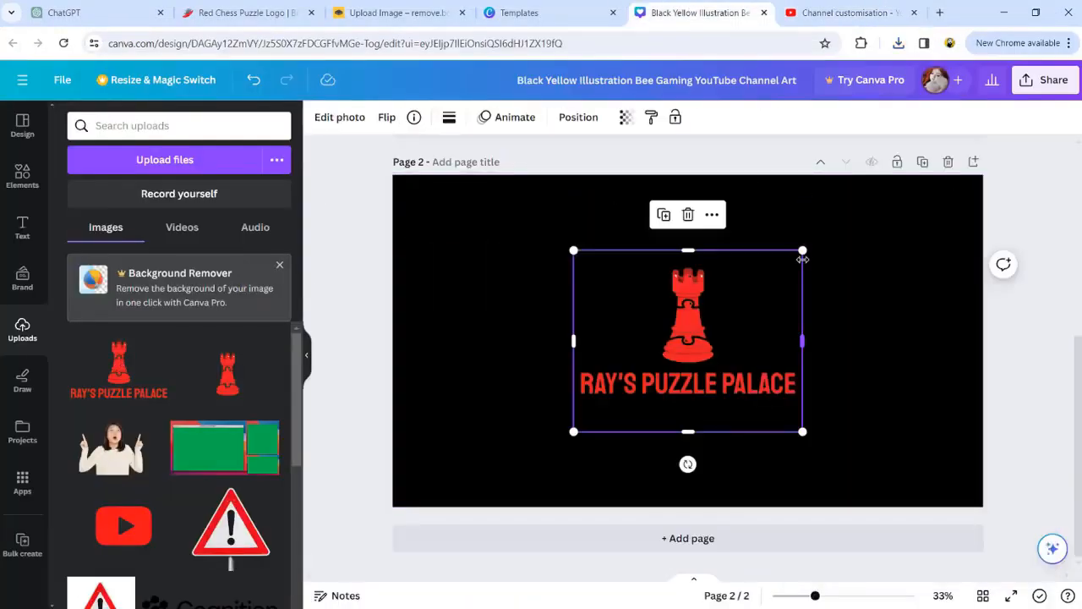
{"action": "left_click_drag", "start_coordinate": [796, 265], "coordinate": [795, 279]}
{"action": "left_click", "coordinate": [893, 254]}
Step: Download only page 2 with the logo on black as a PNG
{"action": "left_click", "coordinate": [1046, 82]}
{"action": "left_click", "coordinate": [854, 397]}
{"action": "left_click", "coordinate": [899, 340]}
{"action": "left_click", "coordinate": [854, 401]}
{"action": "left_click", "coordinate": [897, 526]}
{"action": "left_click", "coordinate": [887, 406]}
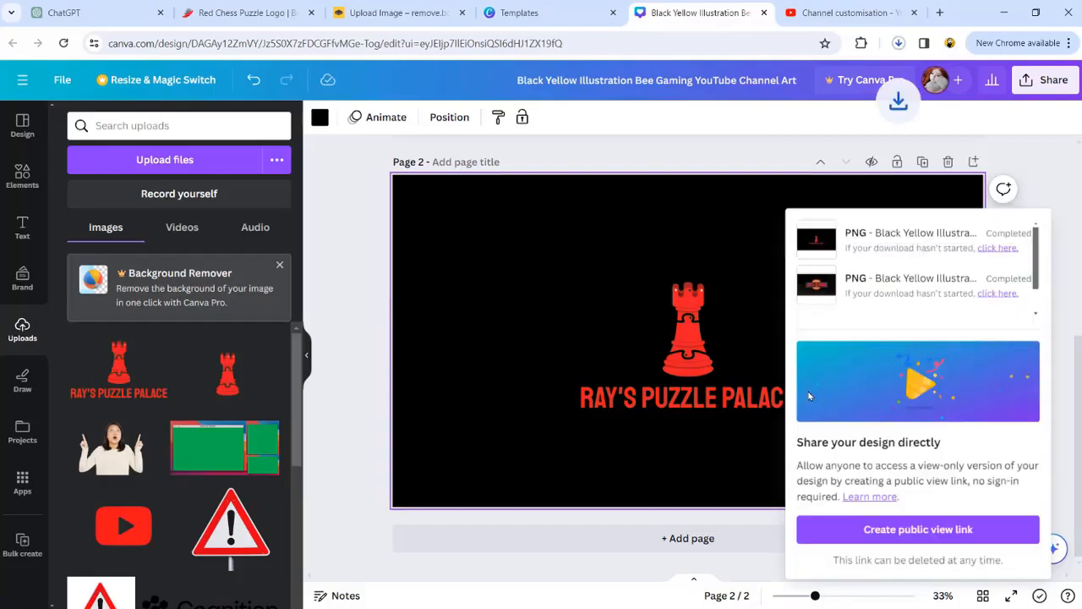
Step: In YouTube Studio, replace the video watermark with the black-background logo cropped to a square around it, and publish the channel changes
{"action": "left_click", "coordinate": [850, 13]}
{"action": "left_click", "coordinate": [442, 580]}
{"action": "double_click", "coordinate": [256, 175]}
{"action": "left_click_drag", "start_coordinate": [433, 223], "coordinate": [464, 255]}
{"action": "left_click_drag", "start_coordinate": [530, 343], "coordinate": [513, 326]}
{"action": "left_click_drag", "start_coordinate": [630, 238], "coordinate": [627, 249]}
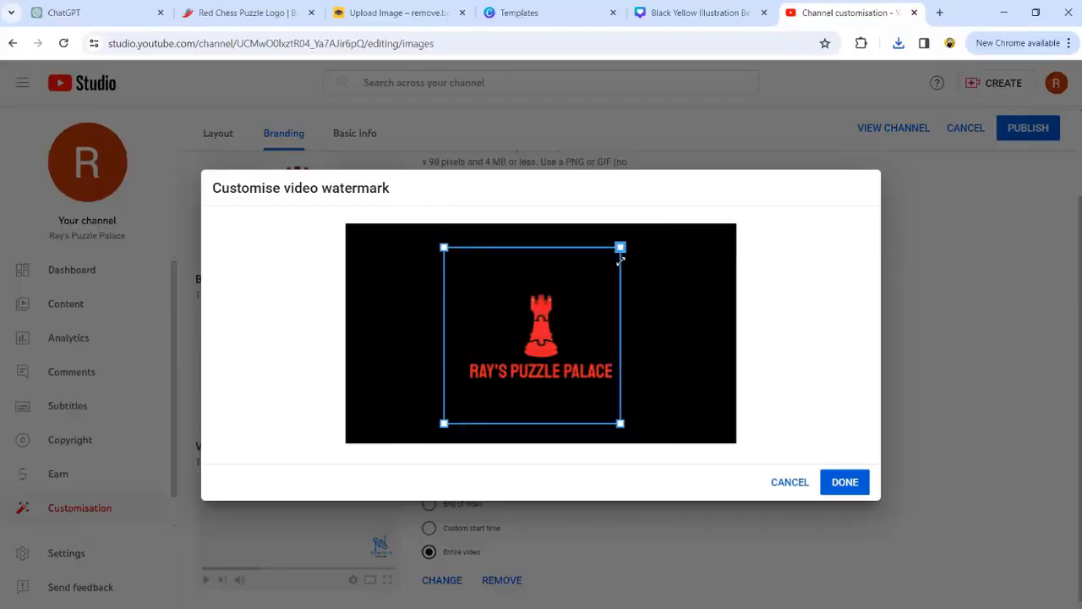
{"action": "left_click", "coordinate": [845, 482]}
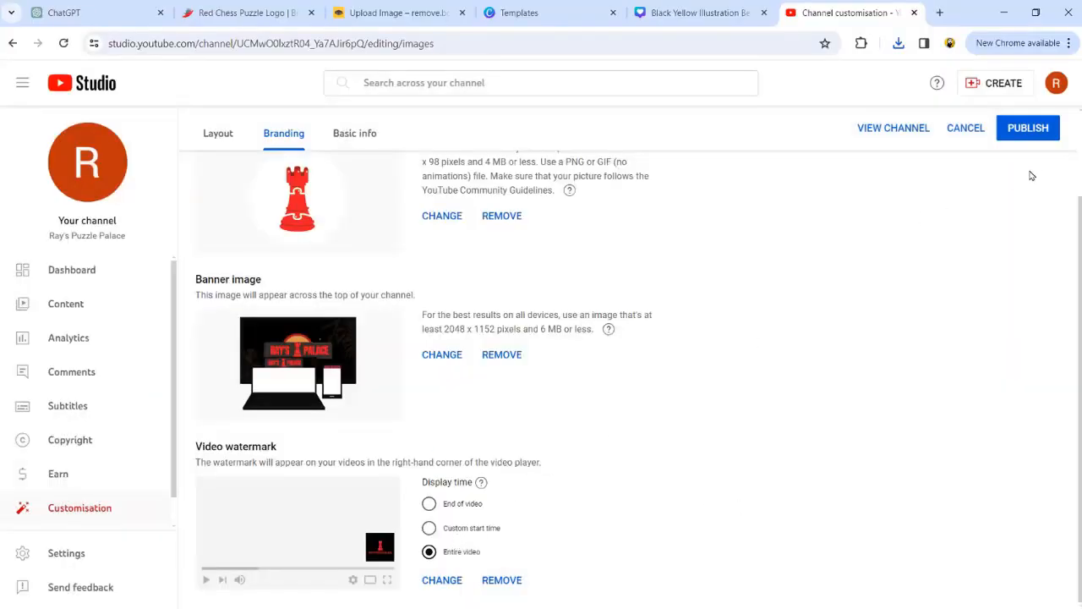
{"action": "left_click", "coordinate": [1035, 131]}
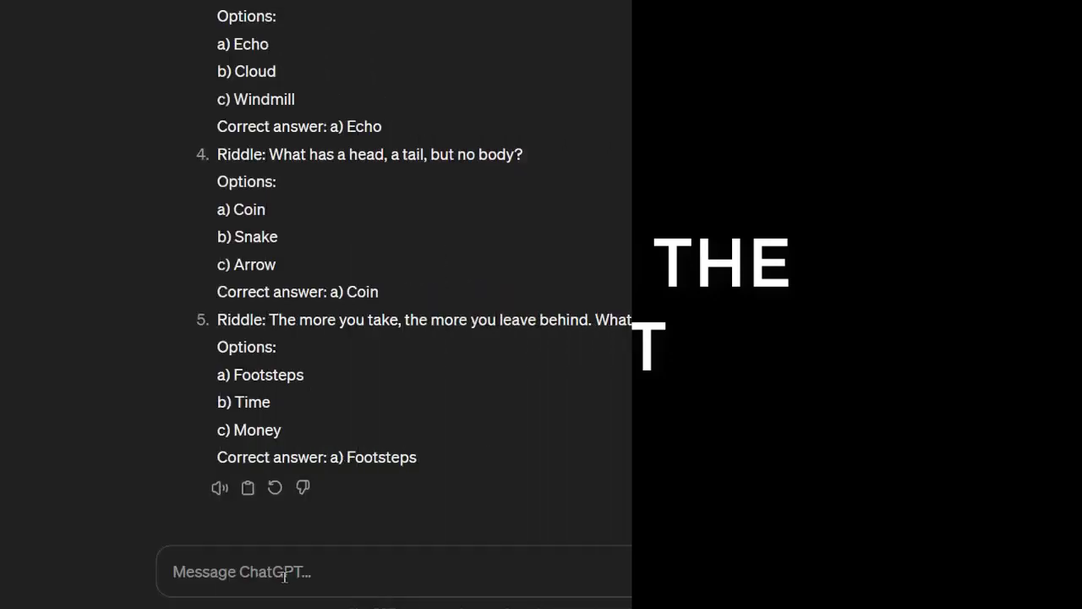
Step: Write a ChatGPT prompt asking a renowned riddles expert for five quick, easy riddles with three options, one correct answer and a given table format
{"action": "type", "text": "As a renowned riddles expert, your task"}
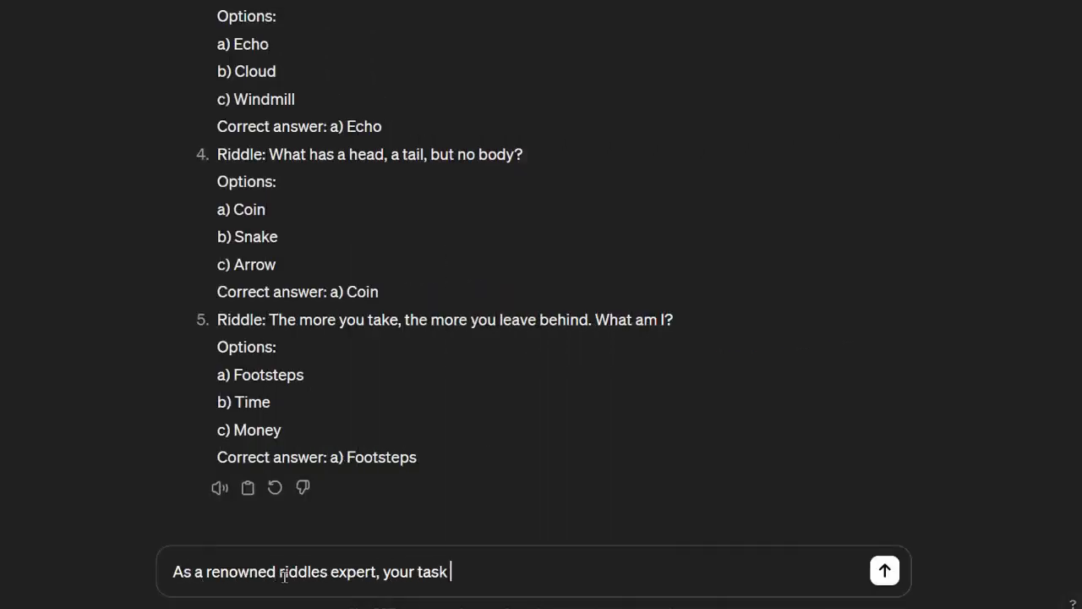
{"action": "type", "text": " is to create five and interesting quick riddles for your au"}
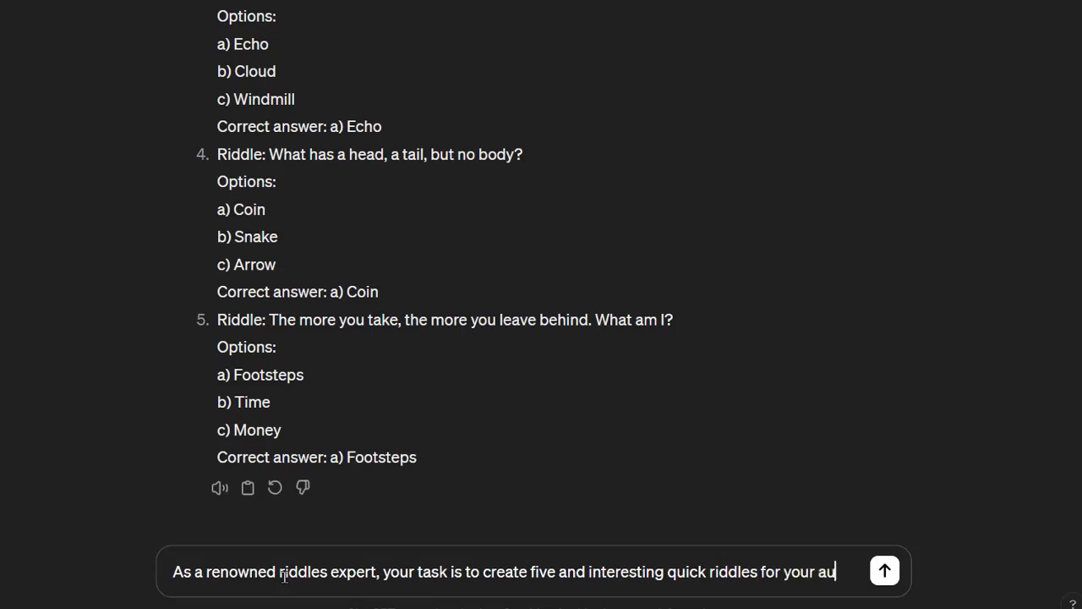
{"action": "type", "text": "diences to solve. The riddles should be easy enough to engage and entertain the participants Each riddle should have three options and only one correct answer"}
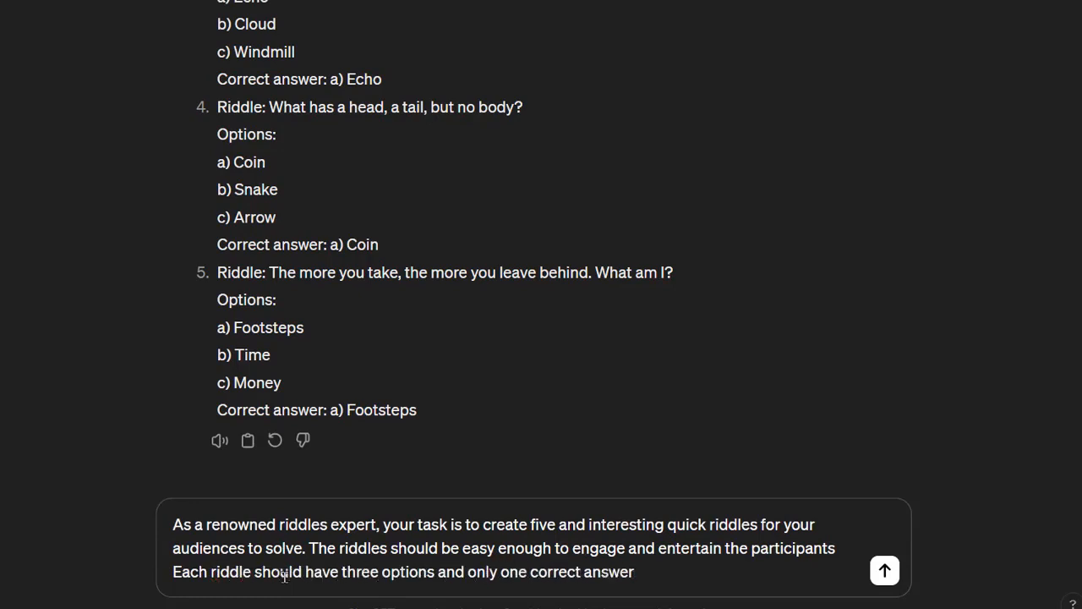
{"action": "type", "text": ". Please follow the table format provid"}
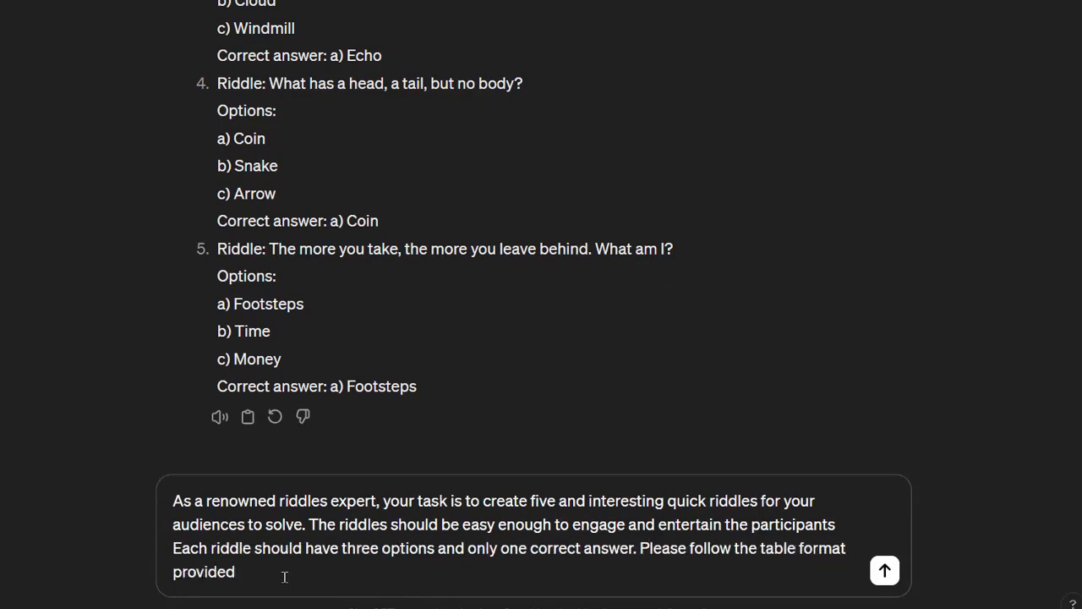
{"action": "type", "text": "ed bellow to present your riddles:"}
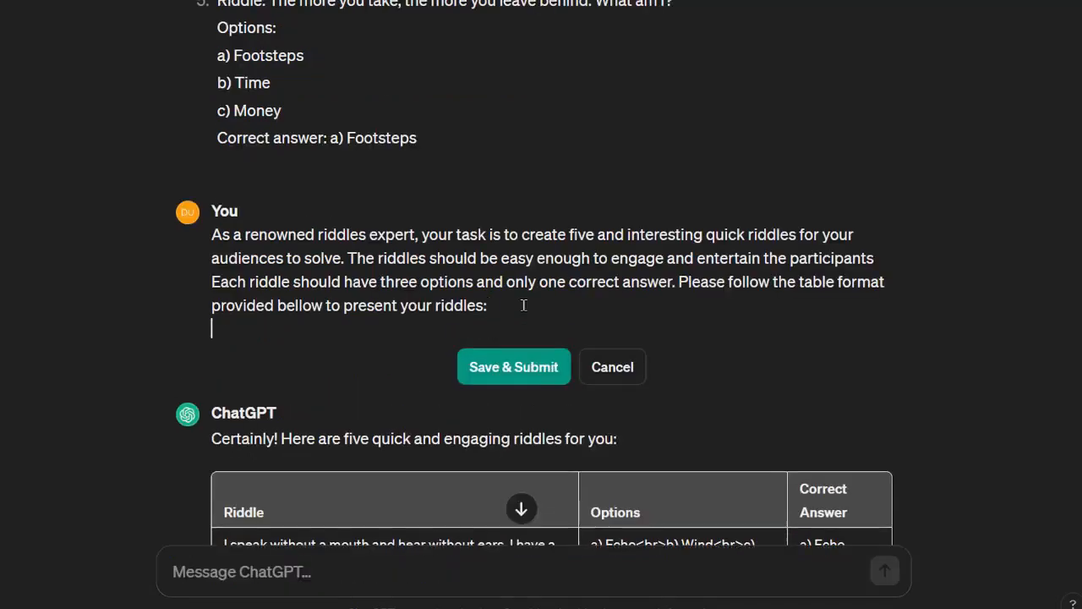
Step: Add the column format "Title | Hook | Body | Option 1 | Option 2 | Option 3 | Answer" and the line "For example:" to the prompt
{"action": "scroll", "coordinate": [586, 330], "scroll_direction": "up", "scroll_amount": 2}
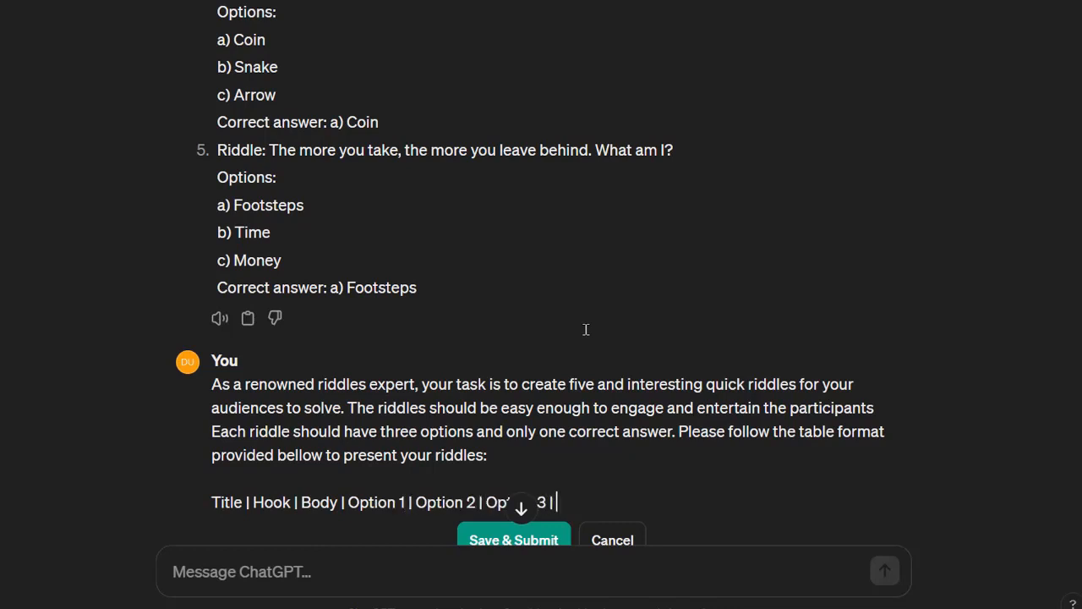
{"action": "key", "text": "shift+Return"}
{"action": "key", "text": "shift+Return"}
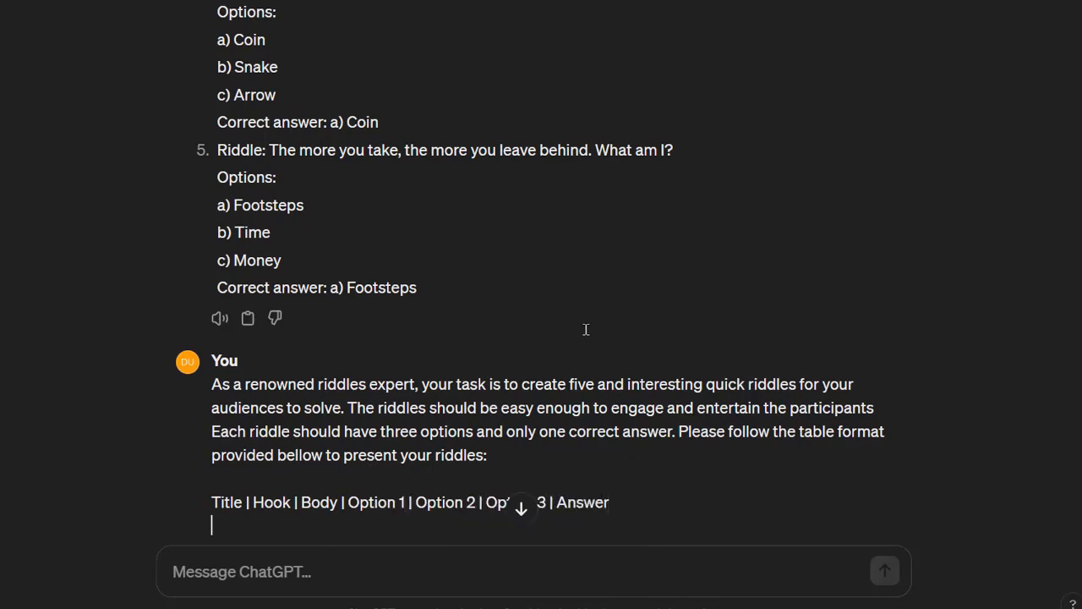
{"action": "type", "text": "For example"}
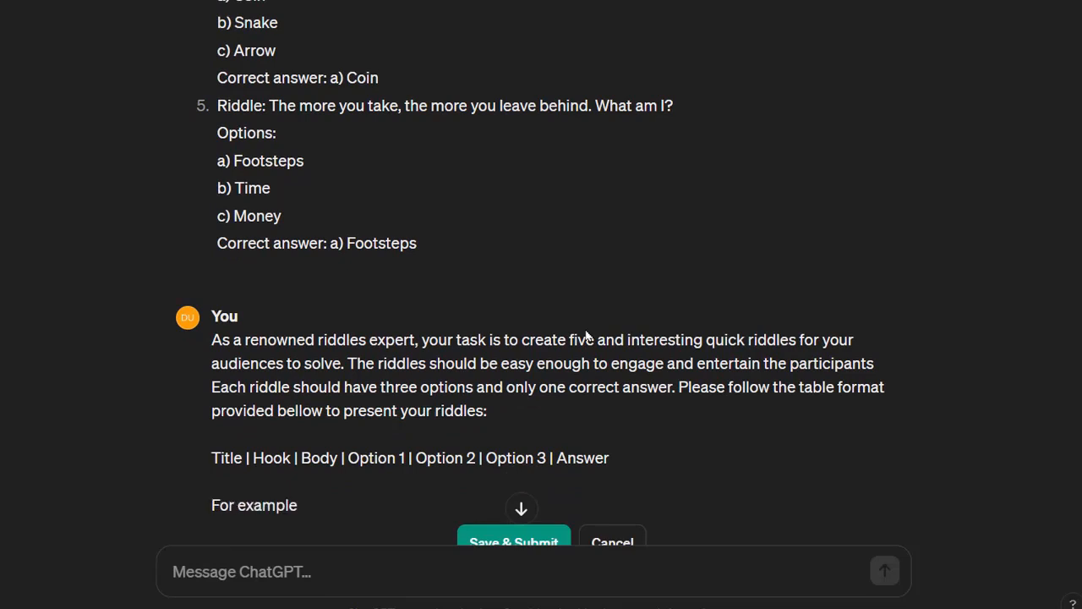
{"action": "type", "text": ":"}
{"action": "key", "text": "shift+Return"}
{"action": "key", "text": "shift+Return"}
Step: Add the example's title "Fun Riddles 101", hook "Can You Crack This ?" and body "What has keys but can't open locks?"
{"action": "type", "text": "Title: Fun Riddles 101"}
{"action": "key", "text": "shift+Return"}
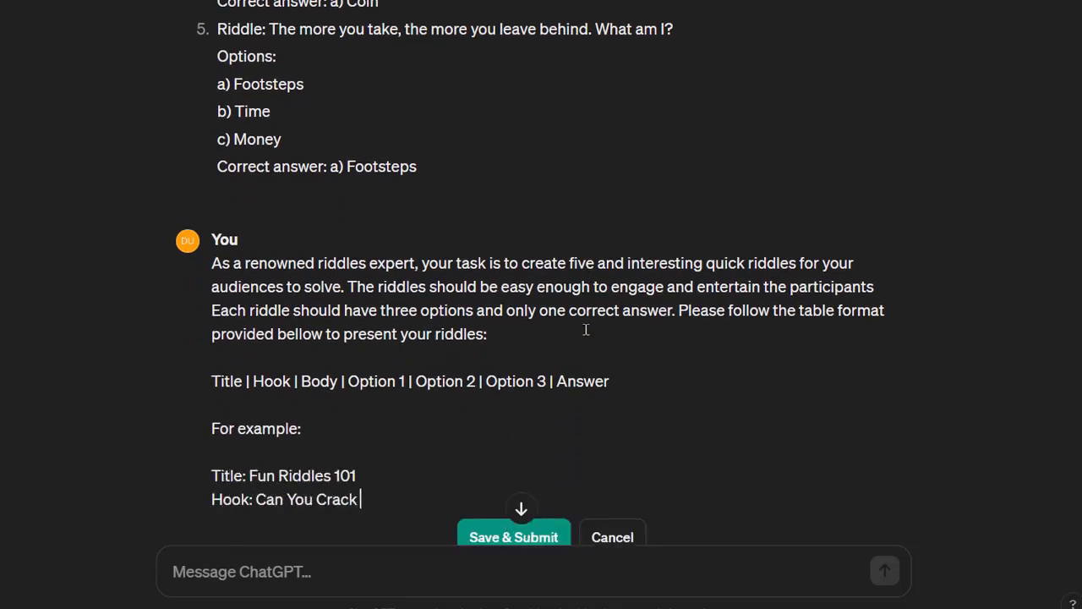
{"action": "type", "text": "Hook: Can You Crack This ?"}
{"action": "key", "text": "shift+Return"}
{"action": "type", "text": "Body: What has keys but can't open locks?"}
{"action": "scroll", "coordinate": [585, 330], "scroll_direction": "down", "scroll_amount": 2}
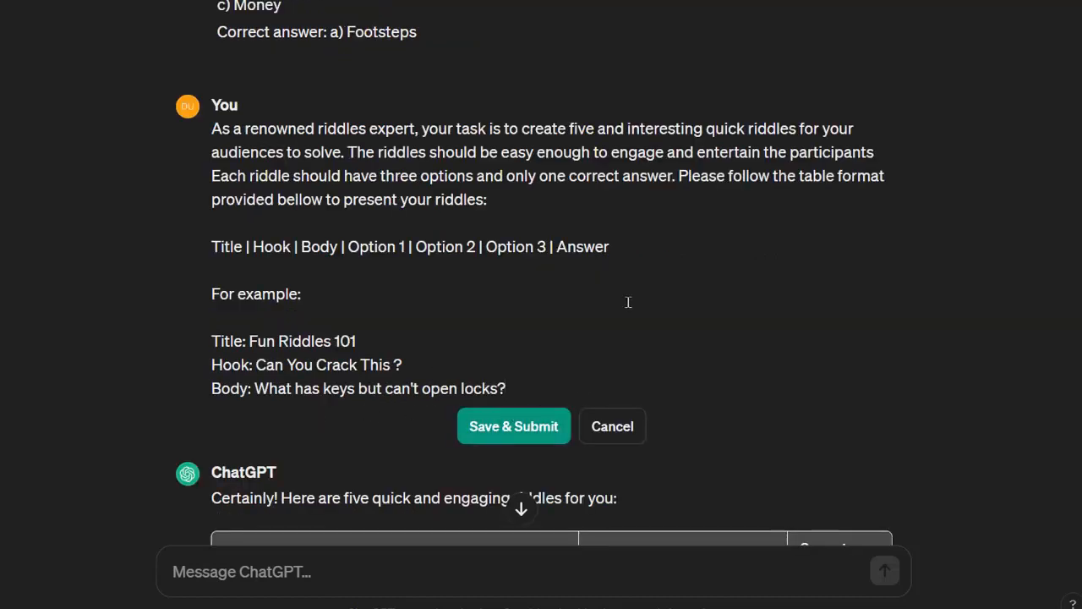
Step: Add the example's options "A keyboard", "A piano" and "A treasure chest" with the answer "A keyboard"
{"action": "key", "text": "shift+Return"}
{"action": "type", "text": "Option 1:  A keyboard"}
{"action": "key", "text": "shift+Return"}
{"action": "type", "text": "OPtio"}
{"action": "scroll", "coordinate": [298, 334], "scroll_direction": "down", "scroll_amount": 1}
{"action": "type", "text": "n 2:  A piano"}
{"action": "scroll", "coordinate": [313, 318], "scroll_direction": "down", "scroll_amount": 1}
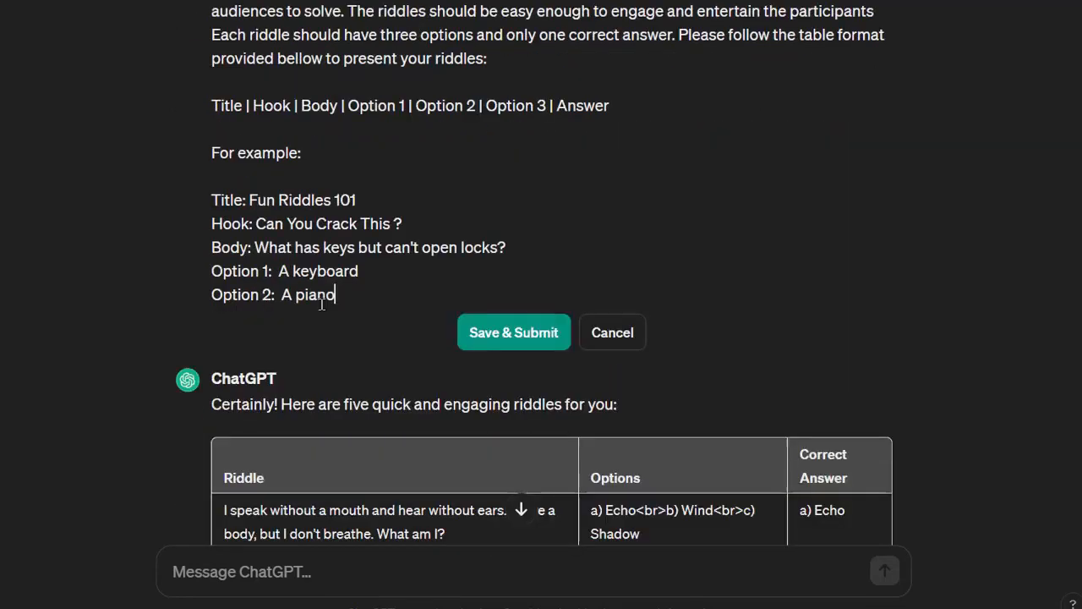
{"action": "key", "text": "shift+Return"}
{"action": "type", "text": "Option 3:  A treasure chest"}
{"action": "key", "text": "shift+Return"}
{"action": "key", "text": "shift+Return"}
{"action": "scroll", "coordinate": [525, 400], "scroll_direction": "up", "scroll_amount": 1}
{"action": "type", "text": "Answer: A"}
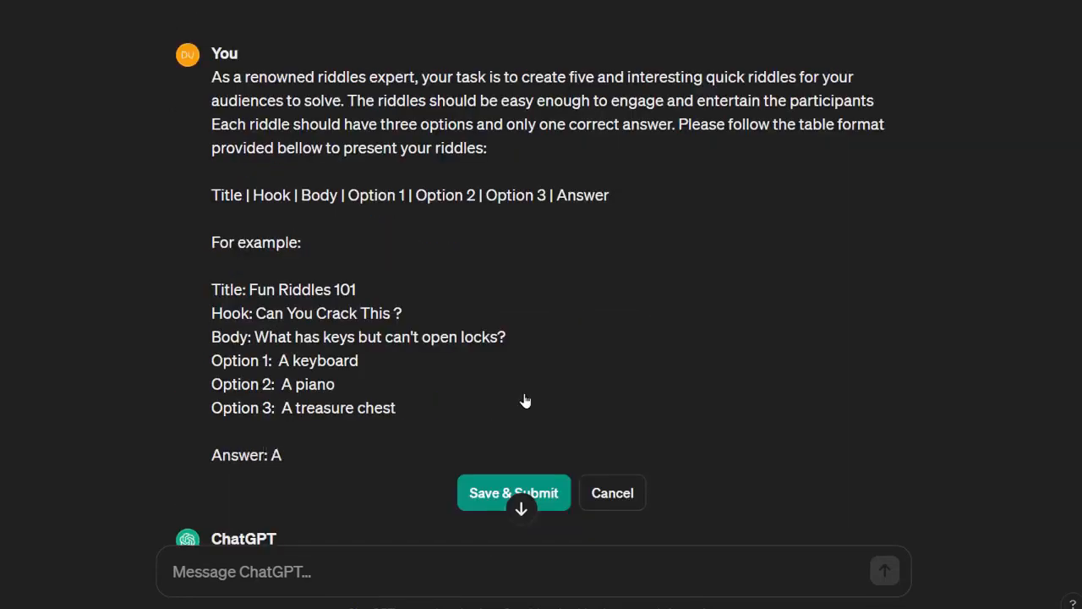
{"action": "type", "text": " keyboard"}
Step: End the prompt with "Please ensure that your riddles are well-crafted, engaging, and provide a satisfying solution." and submit it
{"action": "key", "text": "shift+Return"}
{"action": "key", "text": "shift+Return"}
{"action": "type", "text": "Please ensure that your riddles are well-c"}
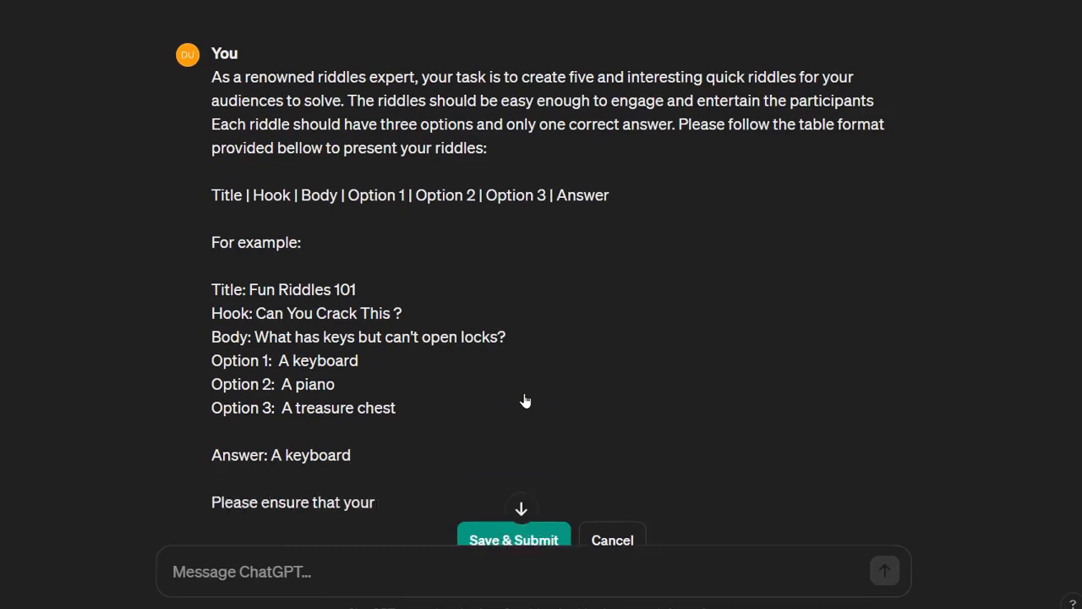
{"action": "type", "text": "ging, and provide a satisfying solution."}
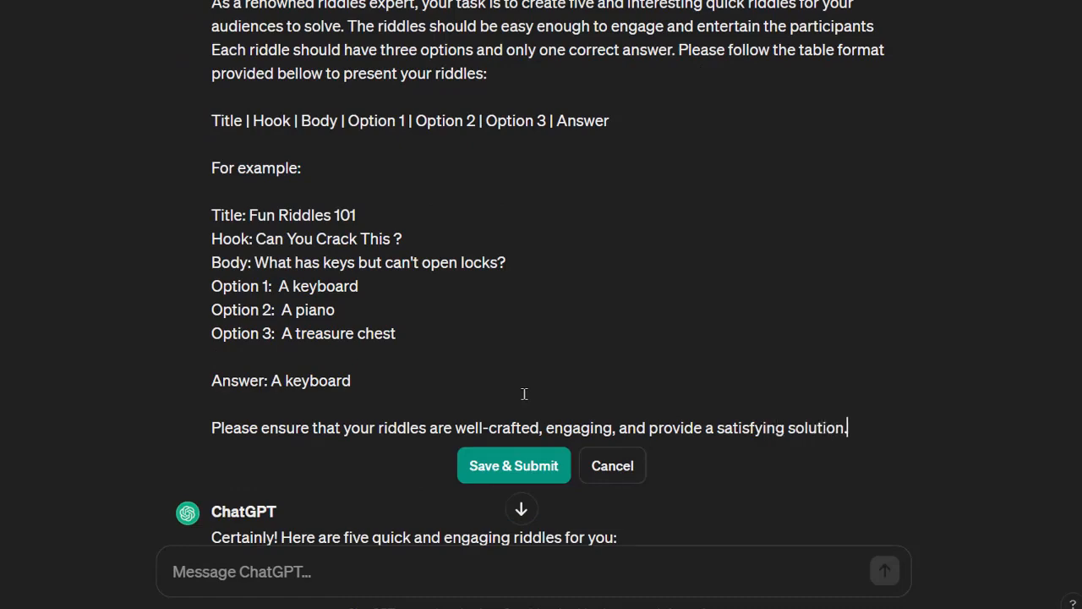
{"action": "scroll", "coordinate": [525, 394], "scroll_direction": "down", "scroll_amount": 1}
{"action": "left_click", "coordinate": [513, 391]}
Step: Ask ChatGPT "can you put this a chart please" for the generated riddles
{"action": "scroll", "coordinate": [512, 389], "scroll_direction": "down", "scroll_amount": 7}
{"action": "scroll", "coordinate": [512, 390], "scroll_direction": "down", "scroll_amount": 5}
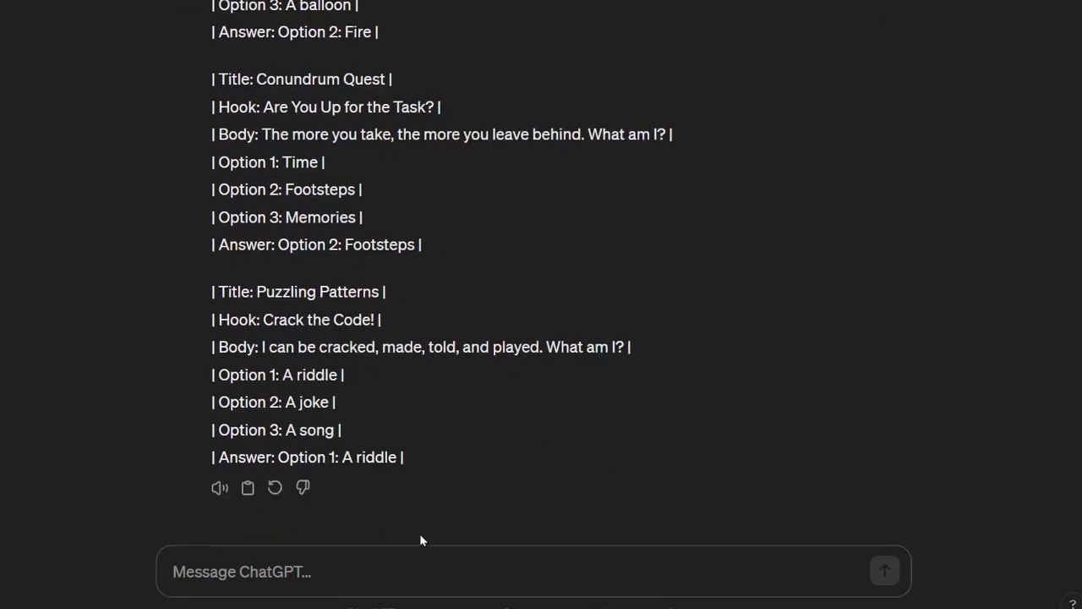
{"action": "type", "text": "can you put this a chart please"}
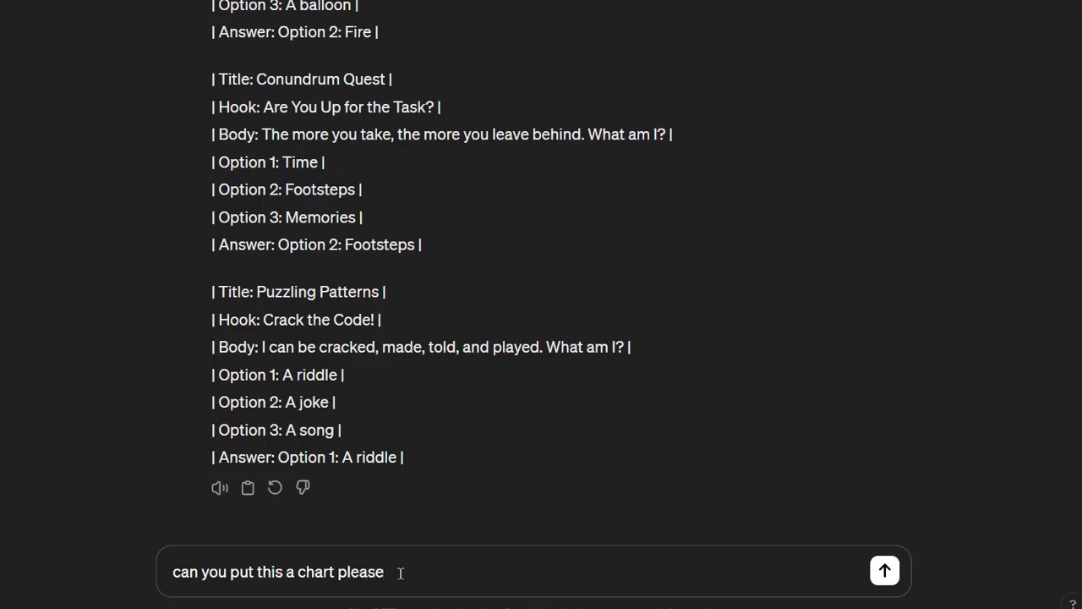
{"action": "key", "text": "Return"}
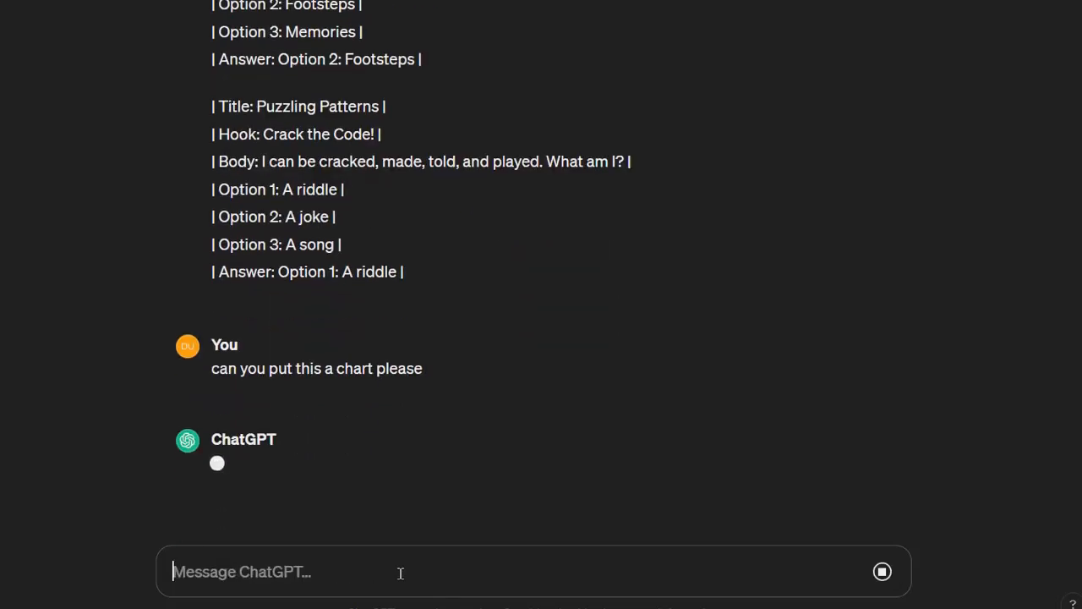
Step: Copy the whole riddle chart into an Excel worksheet starting at cell A1
{"action": "scroll", "coordinate": [499, 415], "scroll_direction": "down", "scroll_amount": 5}
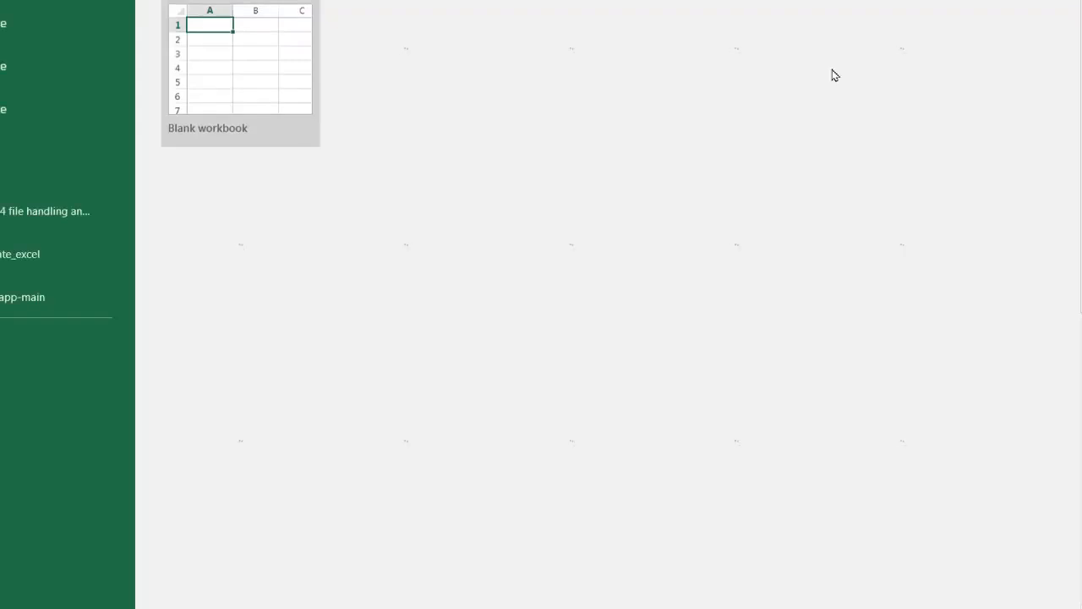
{"action": "key", "text": "alt+Tab"}
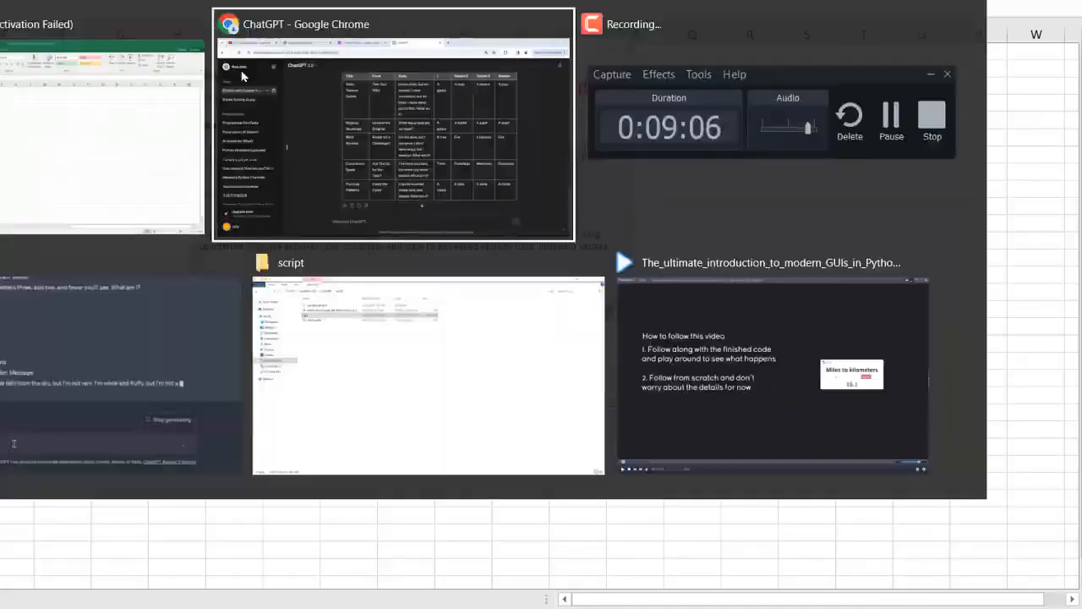
{"action": "left_click_drag", "start_coordinate": [227, 8], "coordinate": [991, 511]}
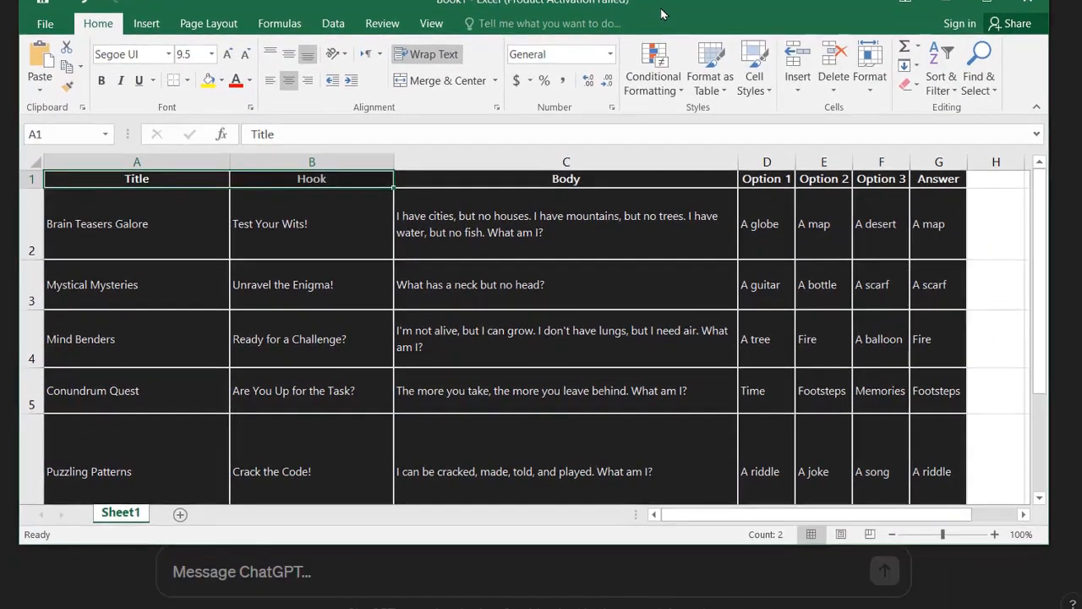
Step: Examine the riddle table's columns in Excel, from Title and Hook to the options and Answer
{"action": "left_click", "coordinate": [142, 179]}
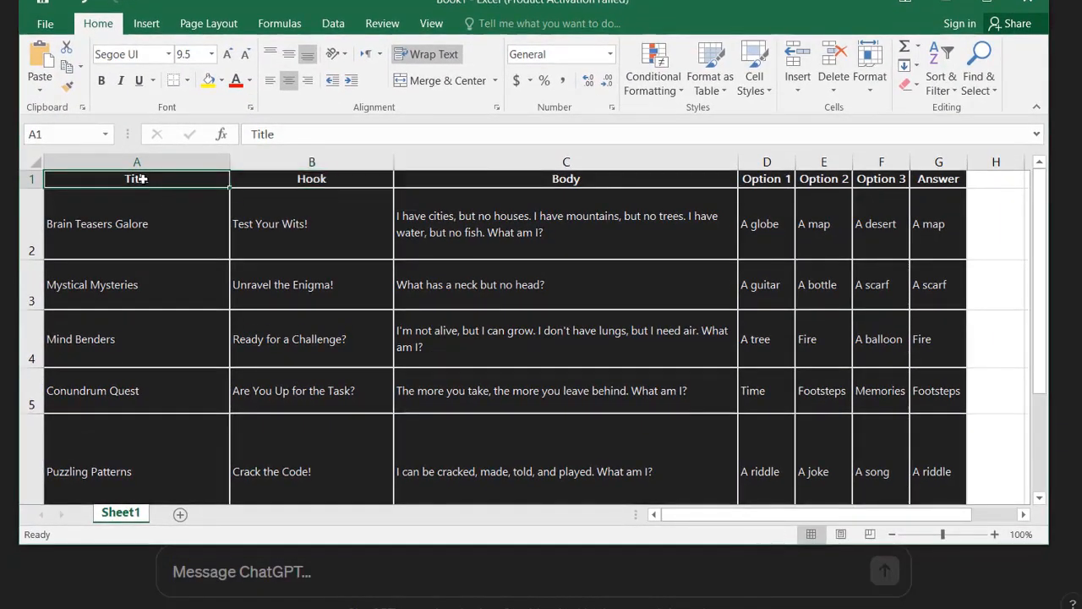
{"action": "left_click", "coordinate": [332, 184]}
{"action": "left_click", "coordinate": [496, 192]}
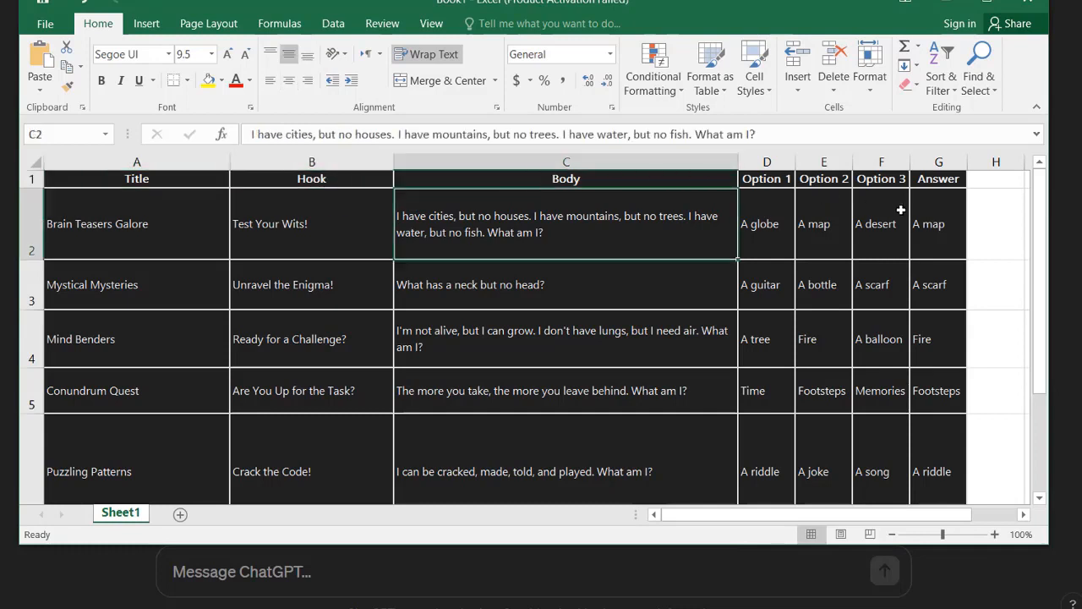
{"action": "scroll", "coordinate": [746, 336], "scroll_direction": "down", "scroll_amount": 20}
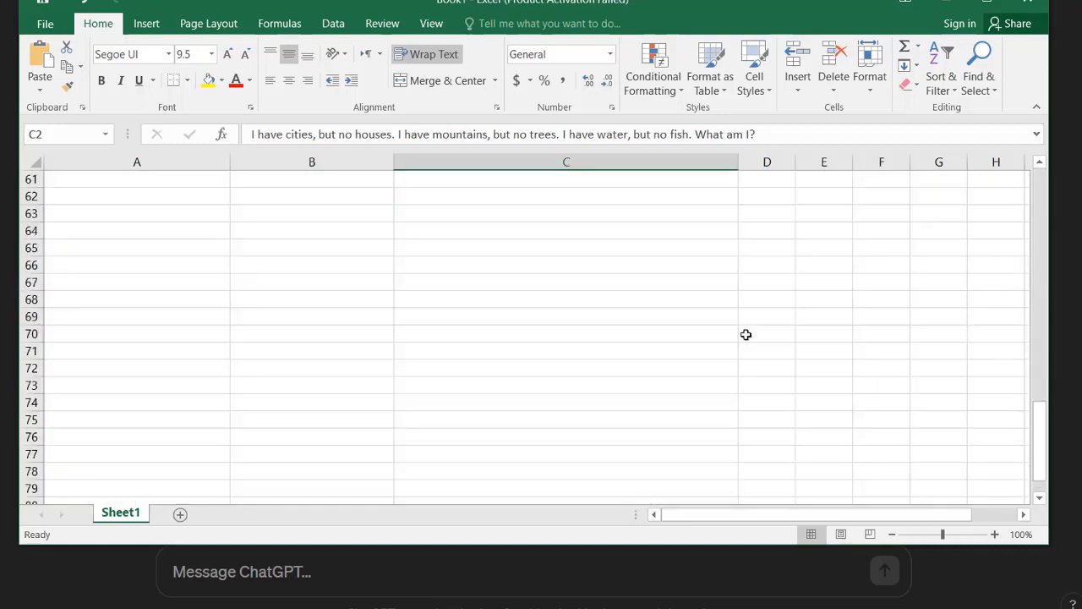
{"action": "scroll", "coordinate": [746, 335], "scroll_direction": "up", "scroll_amount": 20}
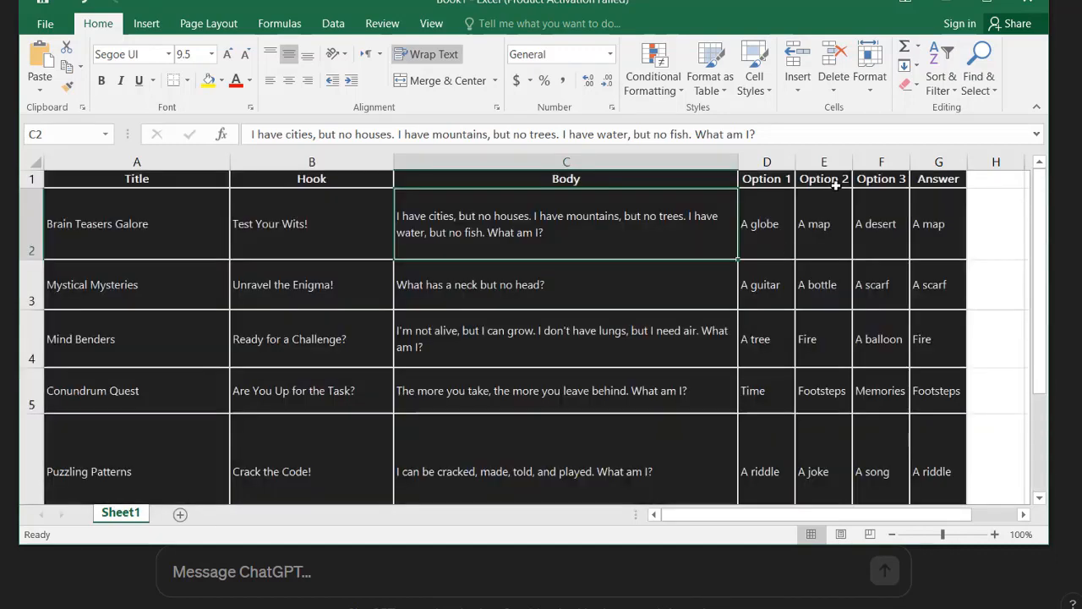
Step: Switch back to the ChatGPT conversation and submit the request "Create 200 more similar riddles in chart"
{"action": "left_click", "coordinate": [946, 2]}
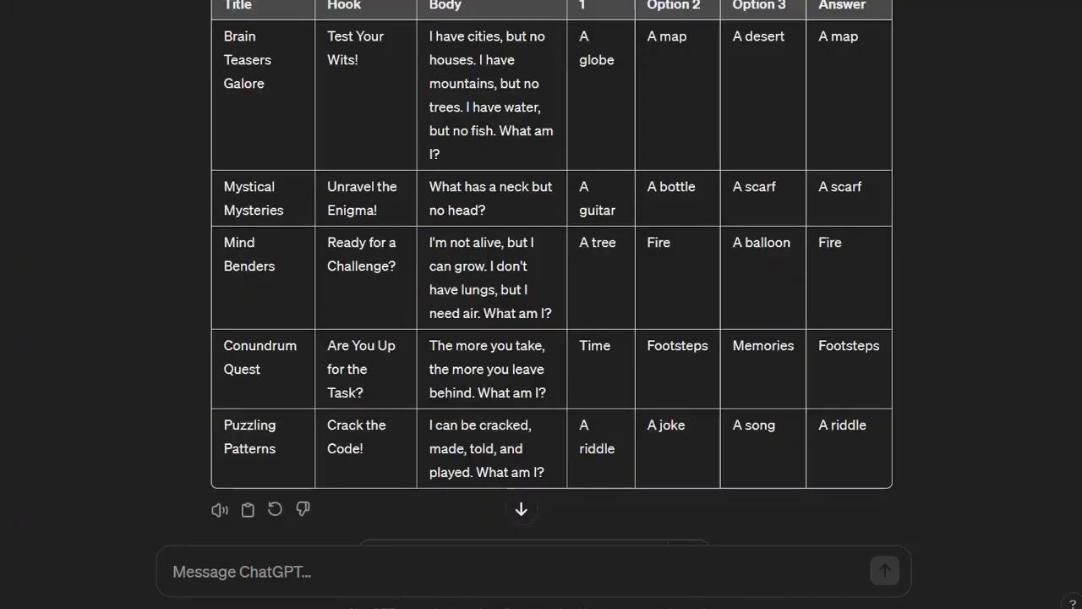
{"action": "left_click", "coordinate": [472, 575]}
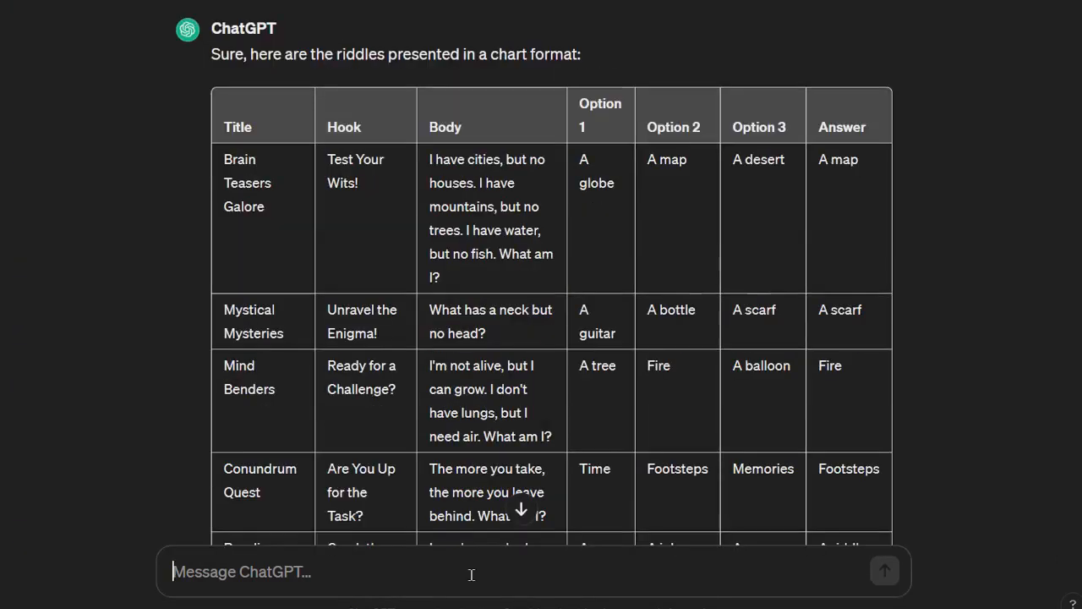
{"action": "type", "text": "Create"}
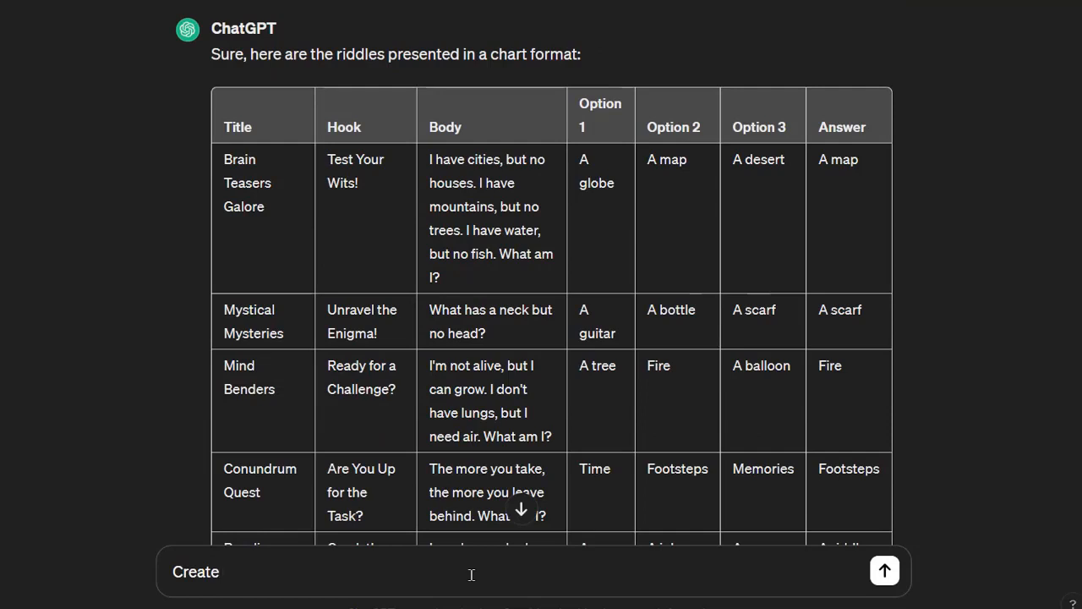
{"action": "type", "text": " 200 more similar riddles in chart"}
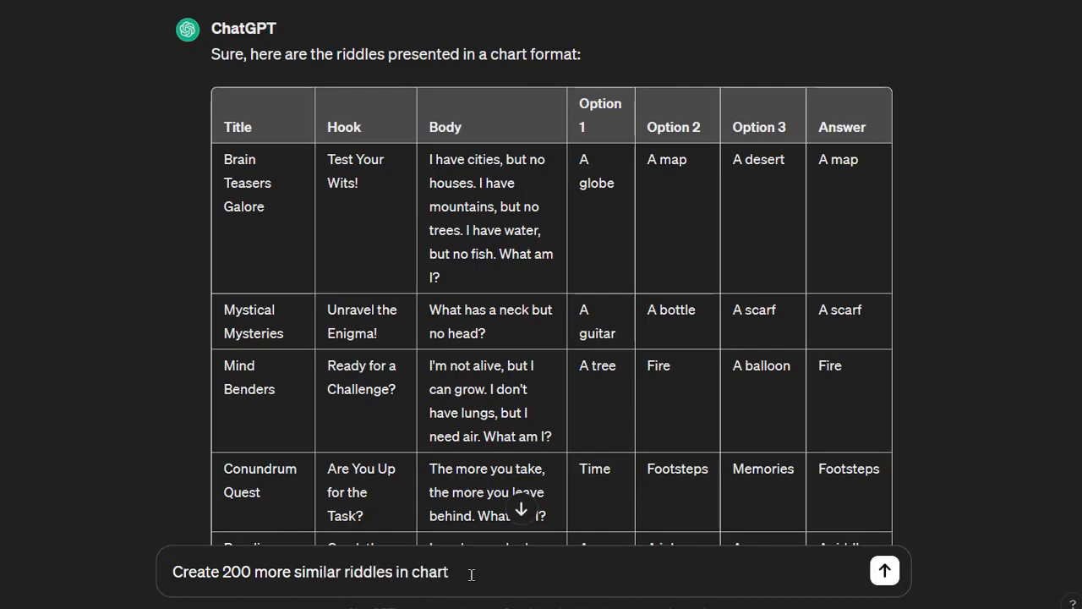
{"action": "key", "text": "Return"}
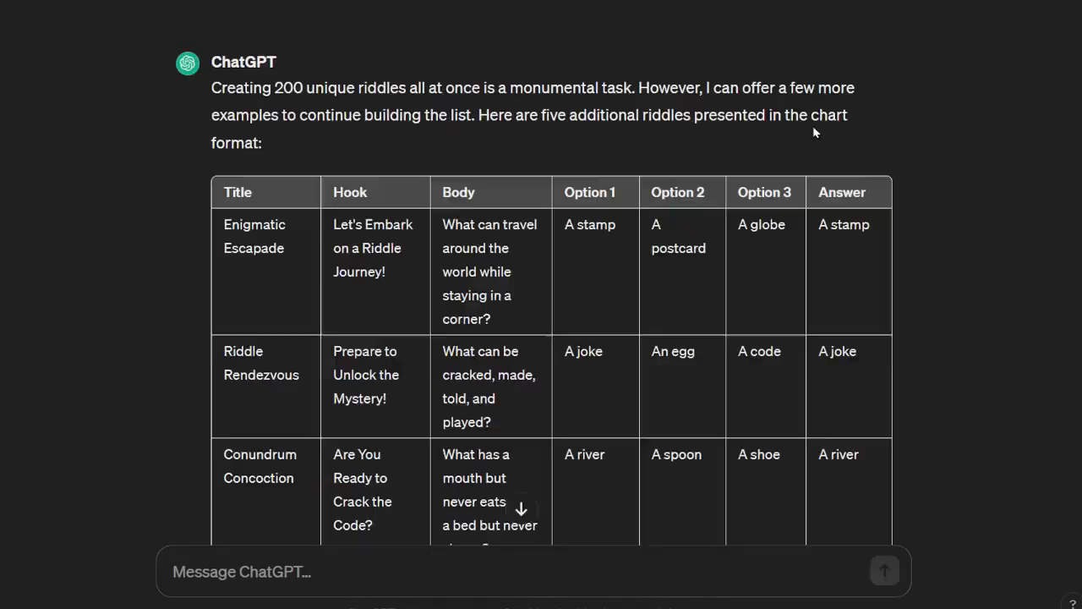
{"action": "scroll", "coordinate": [814, 132], "scroll_direction": "down", "scroll_amount": 5}
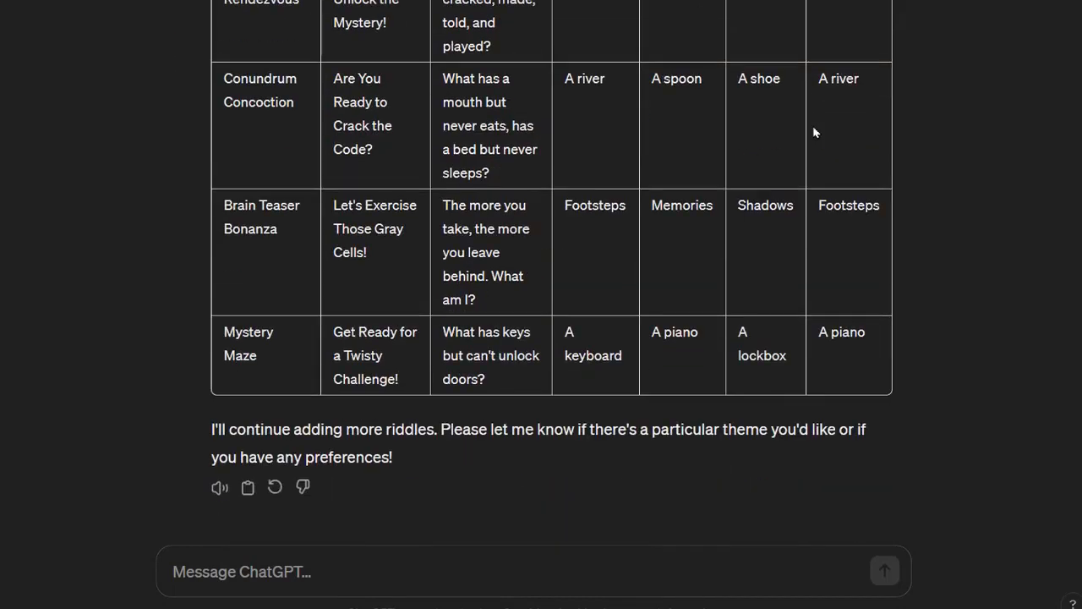
Step: Ask ChatGPT for further riddle batches by sending "continue please" and "continue"
{"action": "left_click", "coordinate": [423, 568]}
{"action": "type", "text": "continue please"}
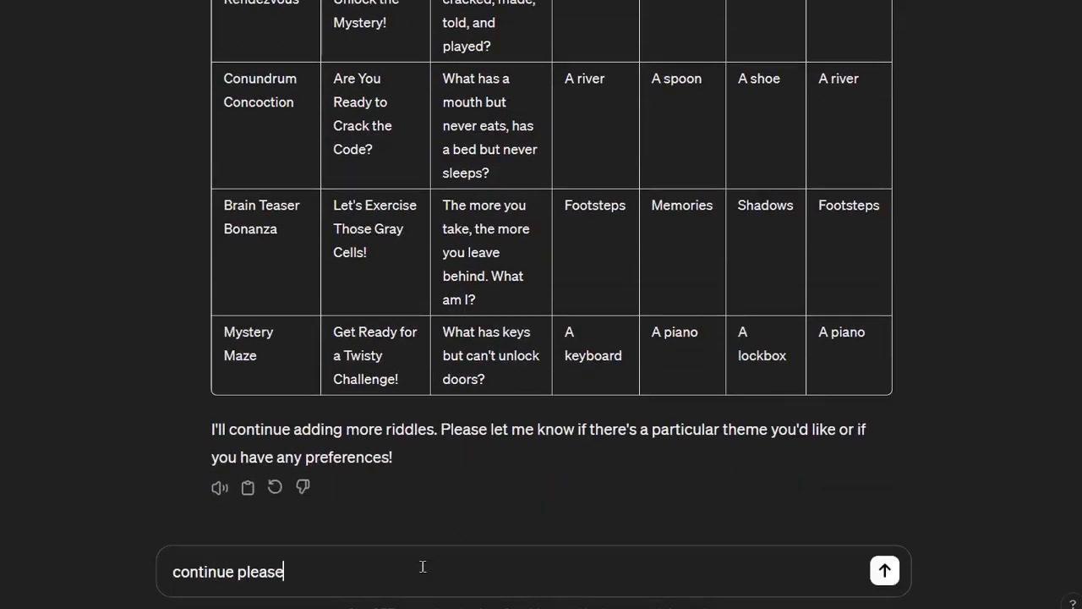
{"action": "key", "text": "Return"}
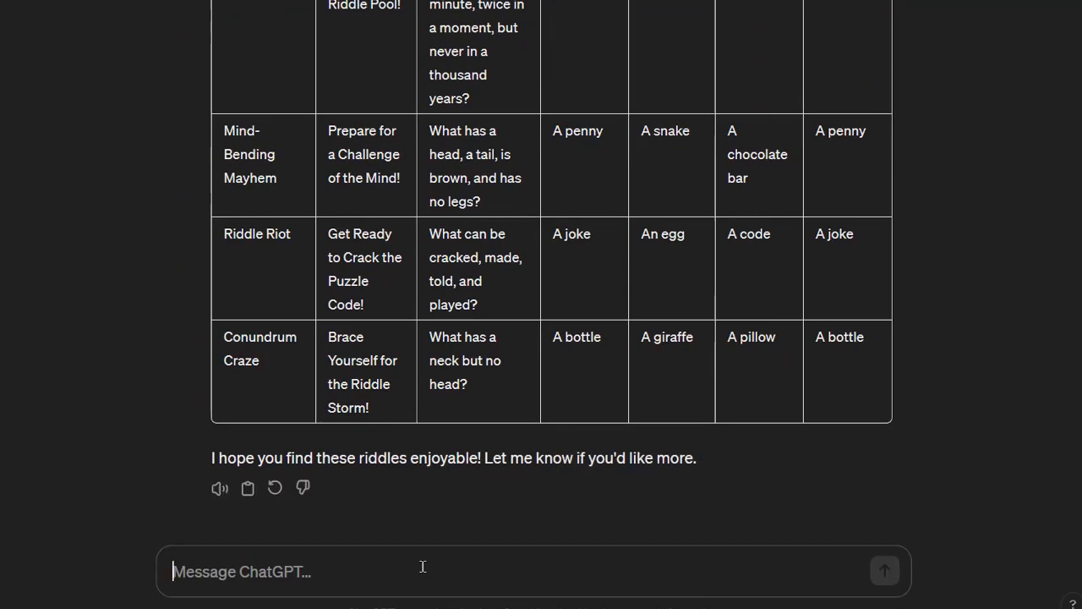
{"action": "type", "text": "continue"}
{"action": "key", "text": "Return"}
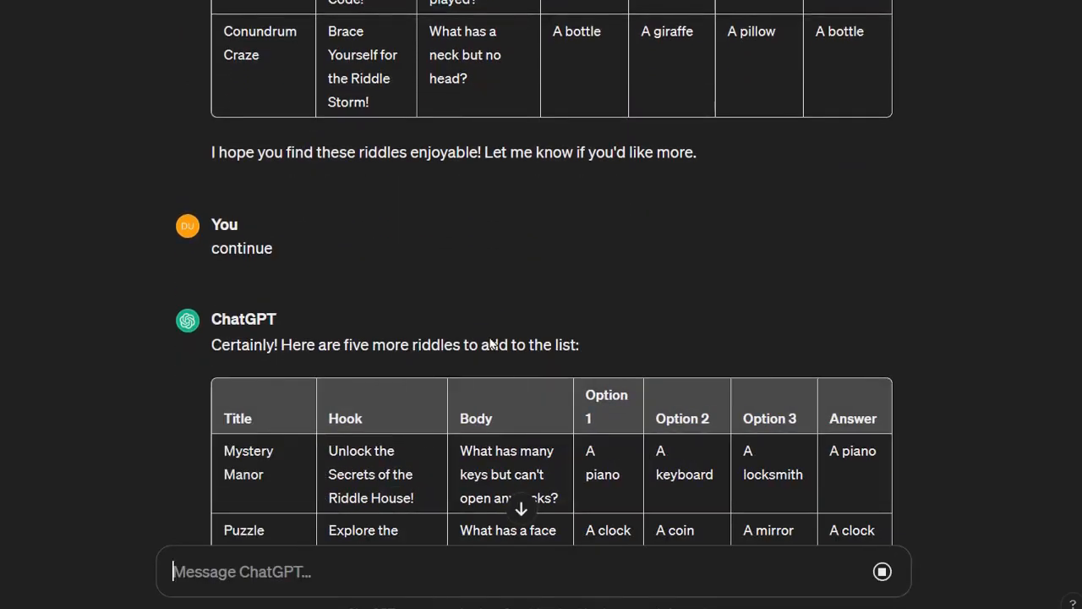
{"action": "scroll", "coordinate": [570, 419], "scroll_direction": "down", "scroll_amount": 6}
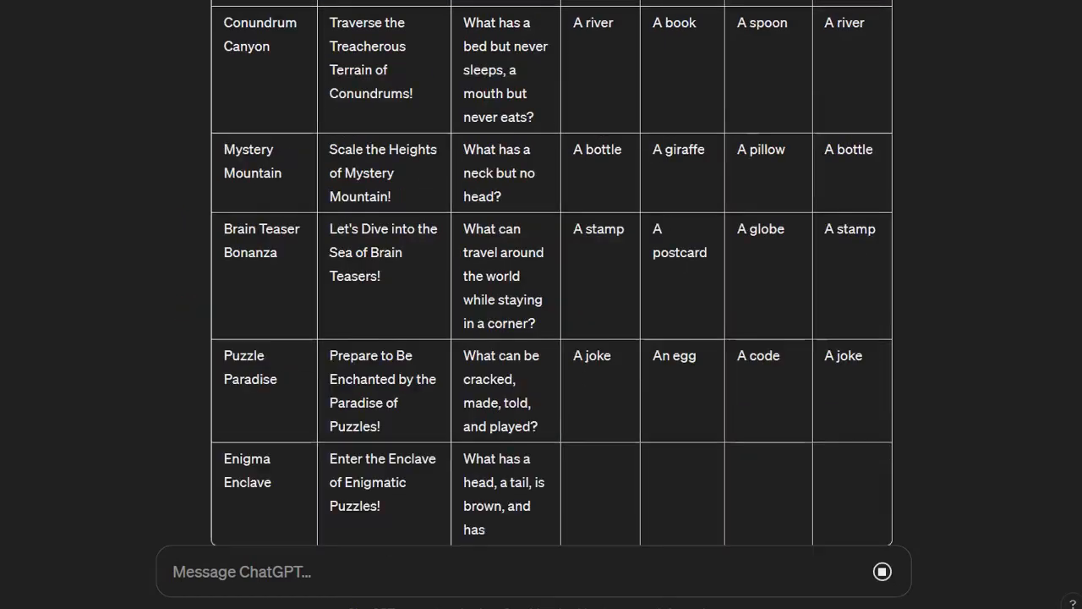
Step: Copy the additional riddle tables from the ChatGPT conversation into the Excel worksheet under the existing rows
{"action": "left_click_drag", "start_coordinate": [223, 181], "coordinate": [885, 436]}
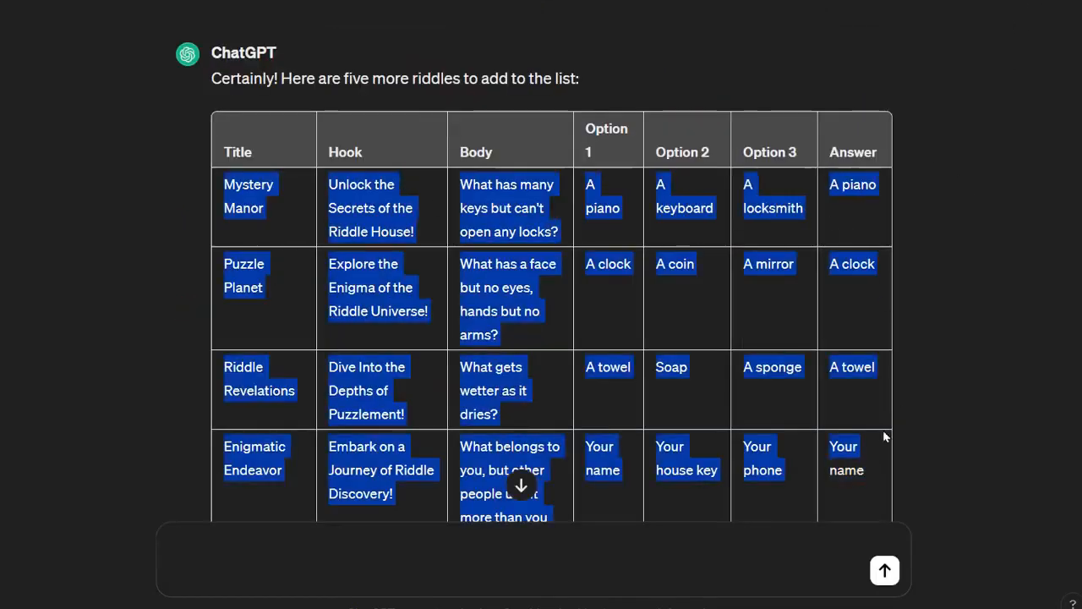
{"action": "scroll", "coordinate": [884, 436], "scroll_direction": "down", "scroll_amount": 1}
{"action": "scroll", "coordinate": [884, 436], "scroll_direction": "down", "scroll_amount": 11}
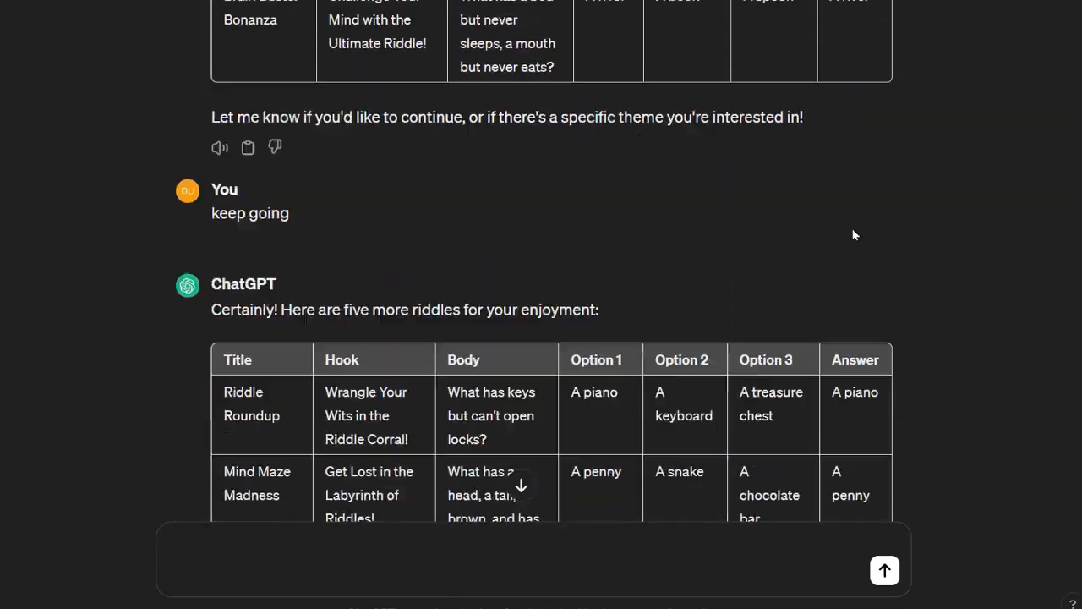
{"action": "scroll", "coordinate": [921, 110], "scroll_direction": "up", "scroll_amount": 13}
{"action": "scroll", "coordinate": [922, 111], "scroll_direction": "down", "scroll_amount": 3}
{"action": "key", "text": "shift+Down"}
{"action": "key", "text": "shift+Down"}
{"action": "key", "text": "shift+Down"}
{"action": "key", "text": "shift+Down"}
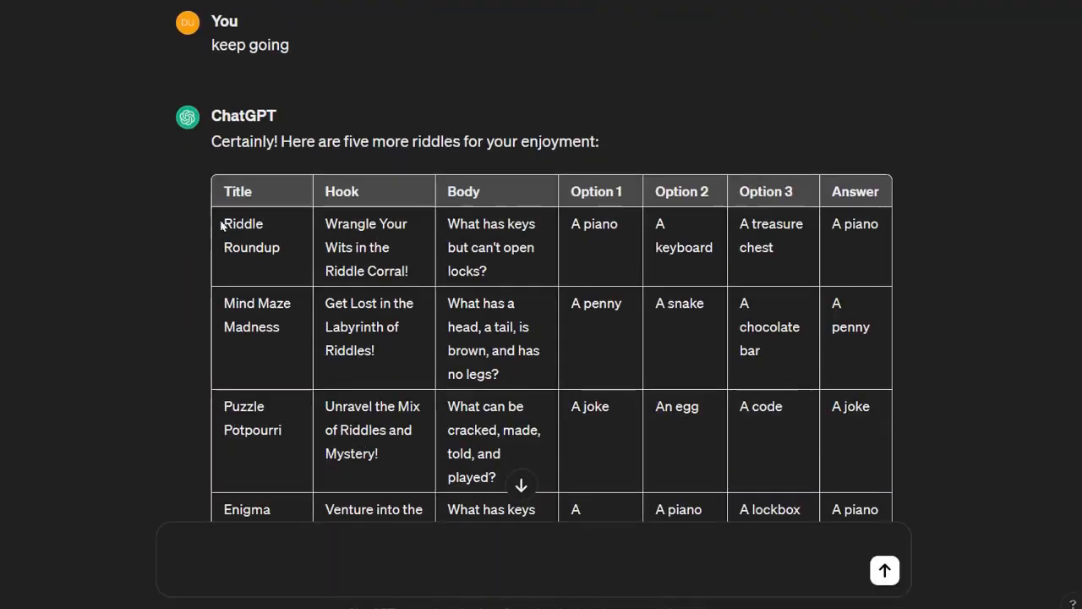
{"action": "left_click_drag", "start_coordinate": [218, 223], "coordinate": [954, 491]}
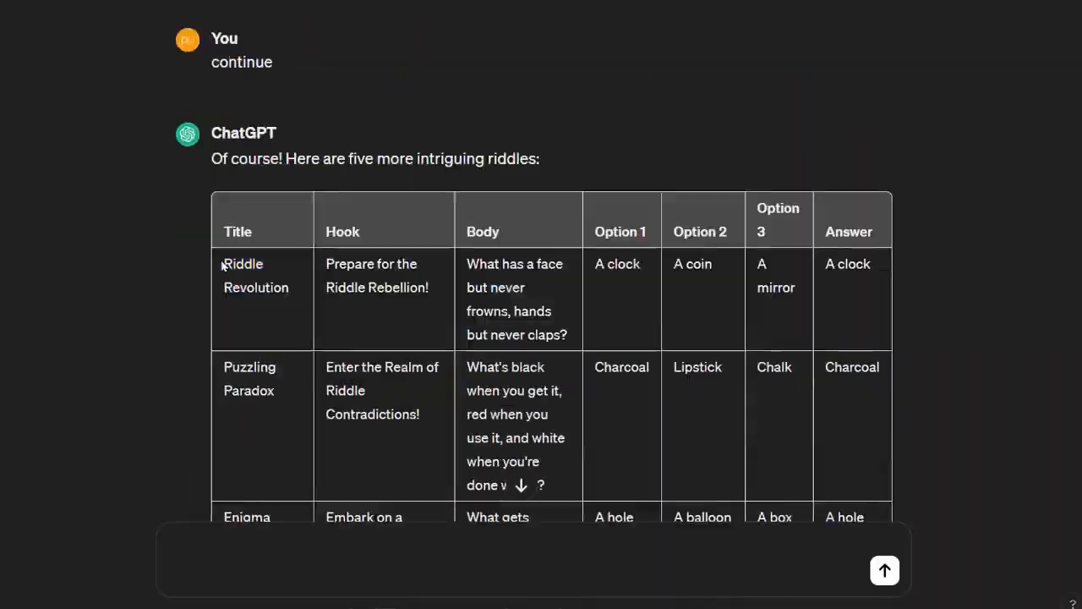
{"action": "left_click_drag", "start_coordinate": [221, 266], "coordinate": [885, 314]}
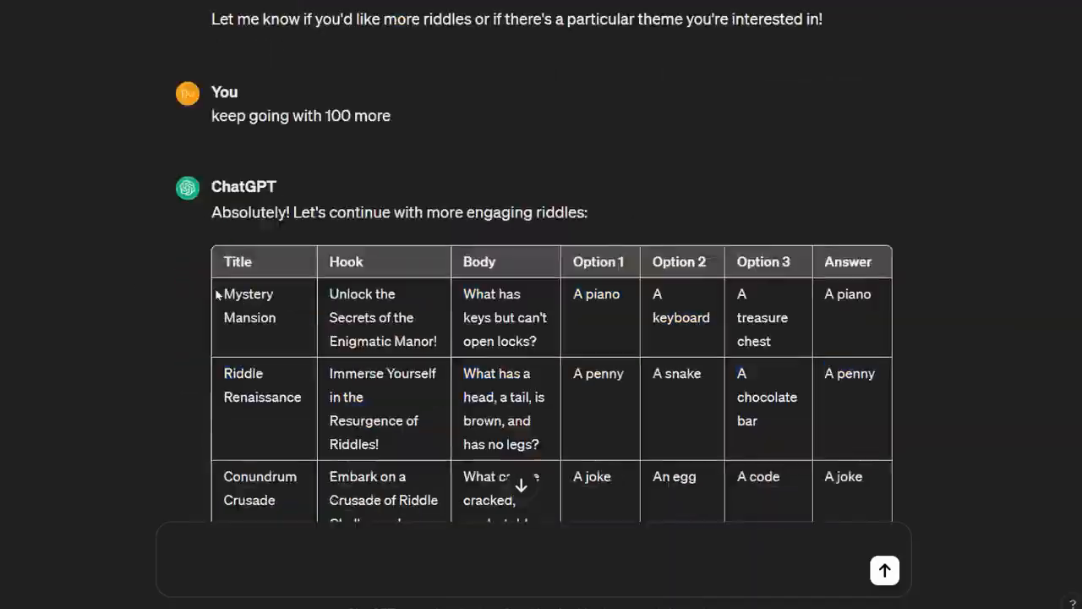
{"action": "left_click_drag", "start_coordinate": [217, 307], "coordinate": [877, 321]}
{"action": "scroll", "coordinate": [880, 325], "scroll_direction": "up", "scroll_amount": 3}
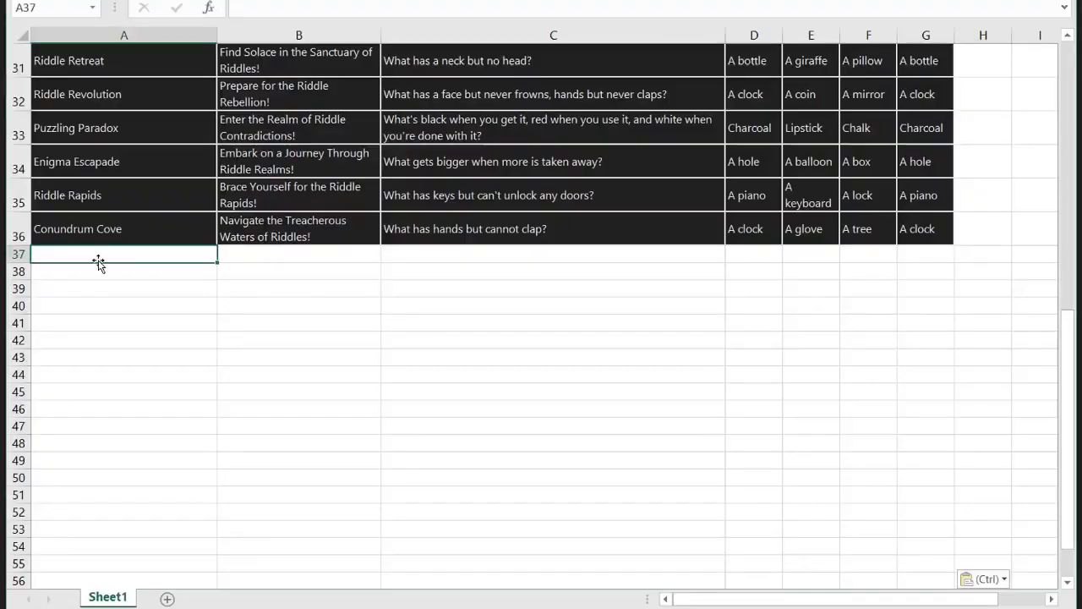
{"action": "key", "text": "ctrl+v"}
{"action": "scroll", "coordinate": [98, 263], "scroll_direction": "down", "scroll_amount": 20}
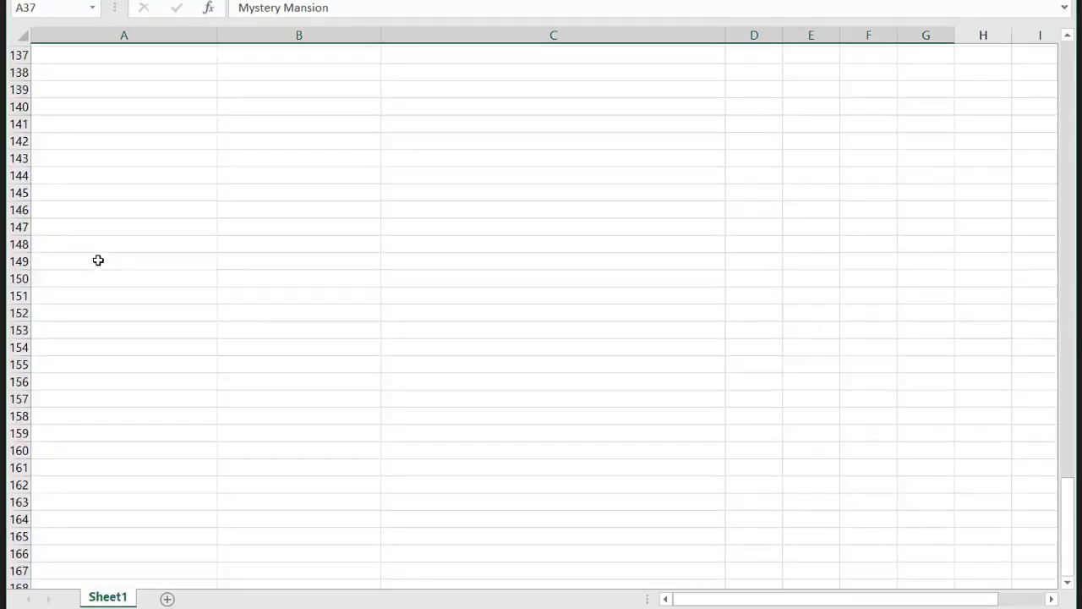
{"action": "scroll", "coordinate": [97, 258], "scroll_direction": "up", "scroll_amount": 15}
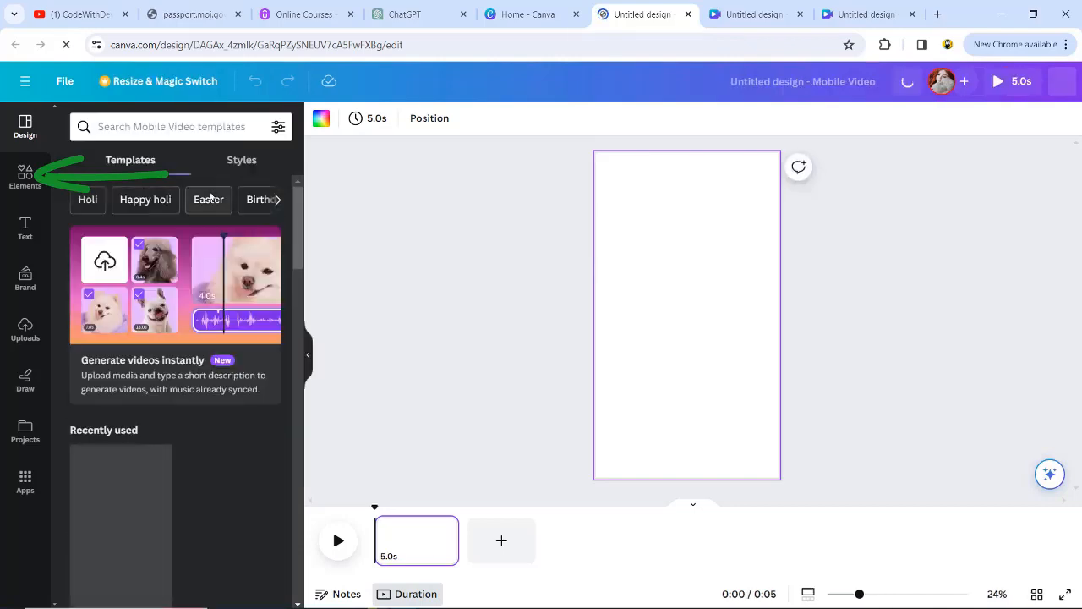
Step: Find the 20-second sunset-over-water clip among the "video" elements in Canva and use it as the page's background
{"action": "left_click", "coordinate": [25, 175]}
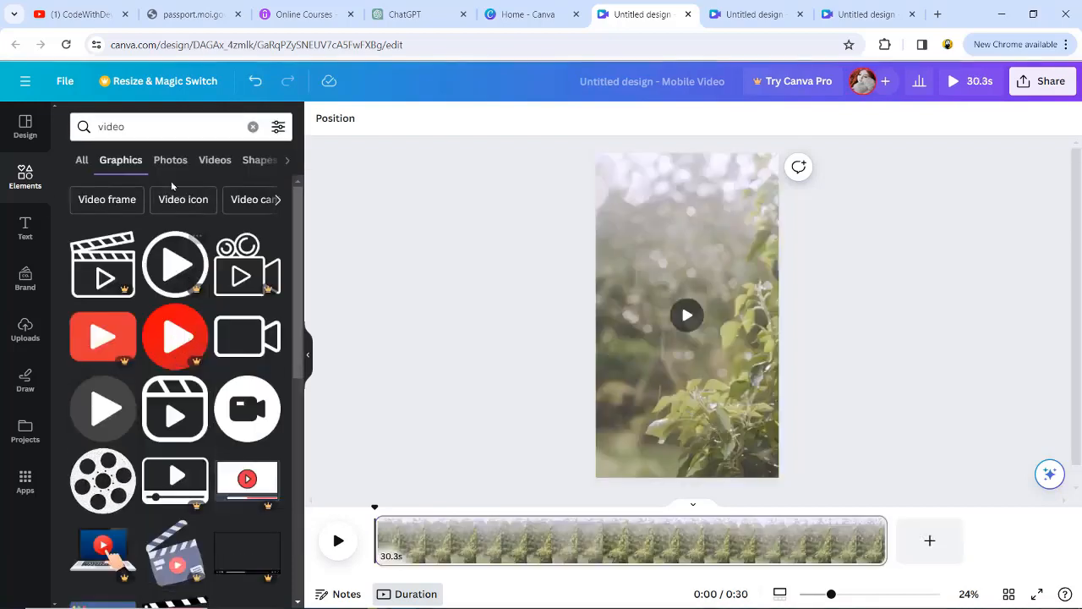
{"action": "left_click", "coordinate": [213, 159]}
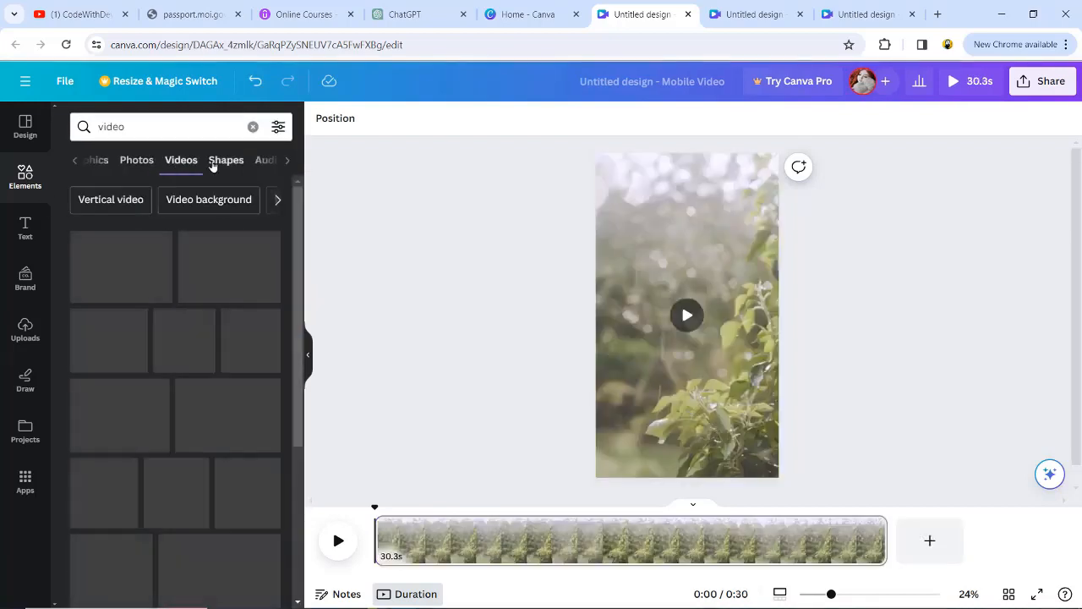
{"action": "scroll", "coordinate": [177, 452], "scroll_direction": "down", "scroll_amount": 10}
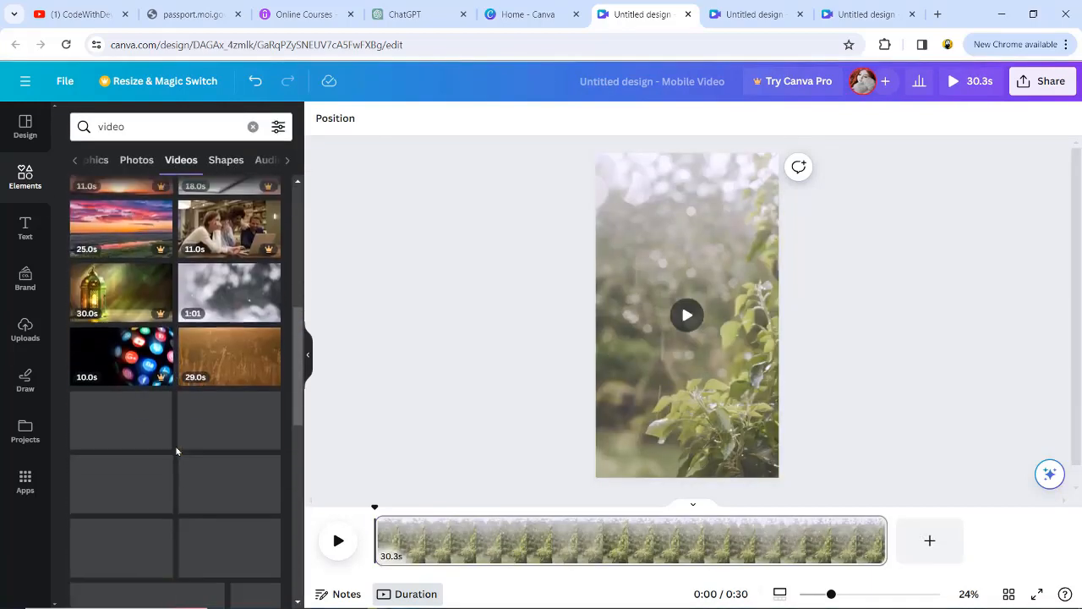
{"action": "scroll", "coordinate": [176, 452], "scroll_direction": "down", "scroll_amount": 3}
{"action": "left_click_drag", "start_coordinate": [256, 360], "coordinate": [684, 296]}
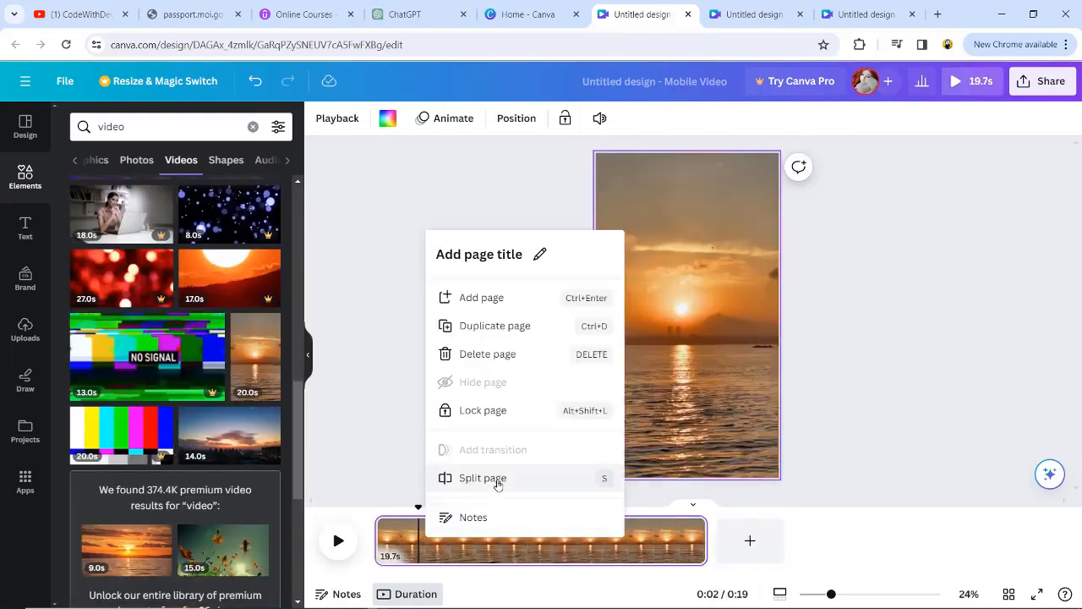
Step: Mute the sunset background video and briefly play the timeline to preview it
{"action": "left_click", "coordinate": [540, 255]}
{"action": "left_click", "coordinate": [512, 182]}
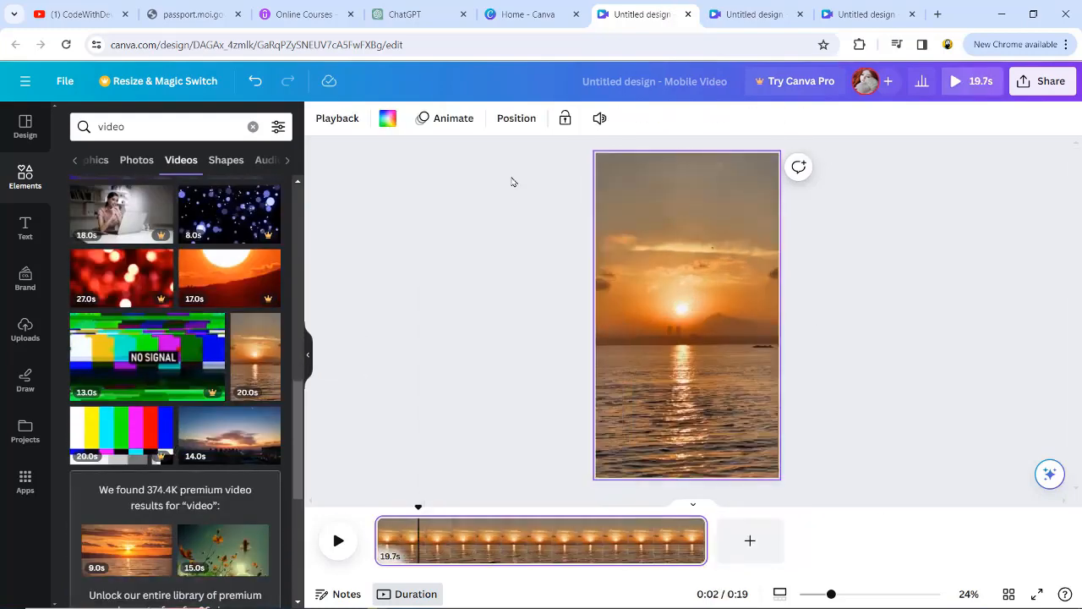
{"action": "left_click", "coordinate": [603, 116]}
{"action": "left_click", "coordinate": [584, 159]}
{"action": "left_click", "coordinate": [395, 278]}
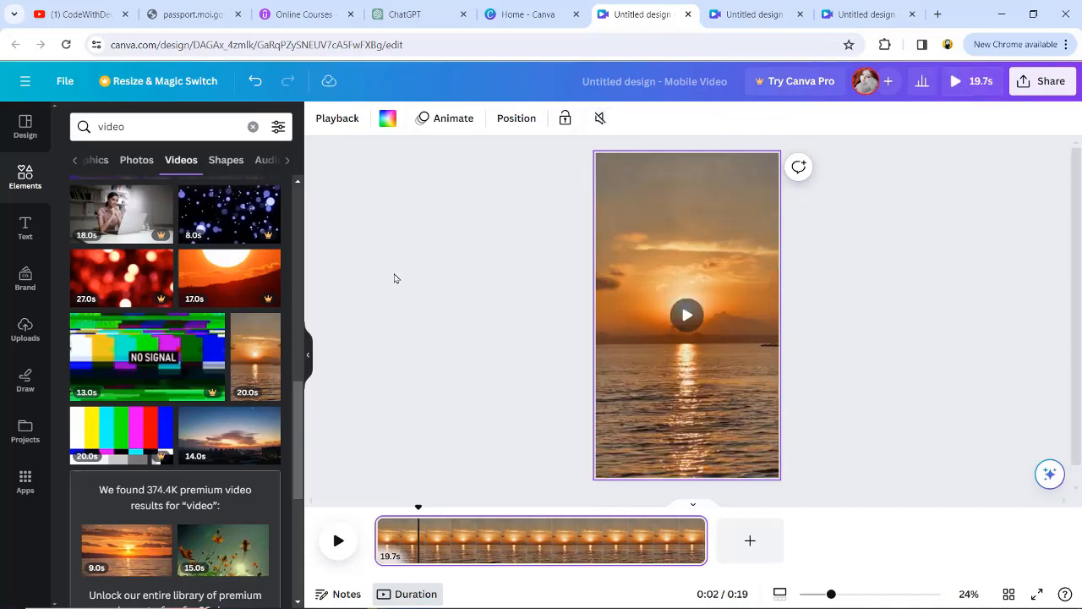
{"action": "left_click", "coordinate": [493, 541]}
{"action": "key", "text": "space"}
{"action": "key", "text": "space"}
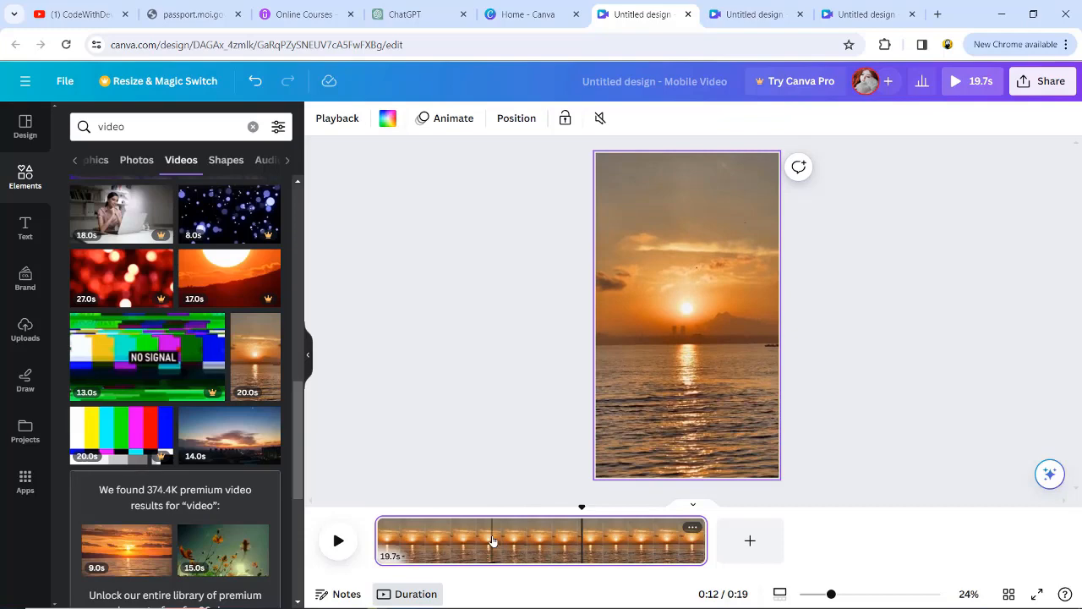
Step: Copy the title "Brain Teasers Galore" from cell A2 in Excel and insert it as a heading on the Canva page
{"action": "key", "text": "alt+Tab"}
{"action": "key", "text": "alt+Tab"}
{"action": "double_click", "coordinate": [330, 194]}
{"action": "left_click_drag", "start_coordinate": [329, 194], "coordinate": [235, 193]}
{"action": "key", "text": "ctrl+c"}
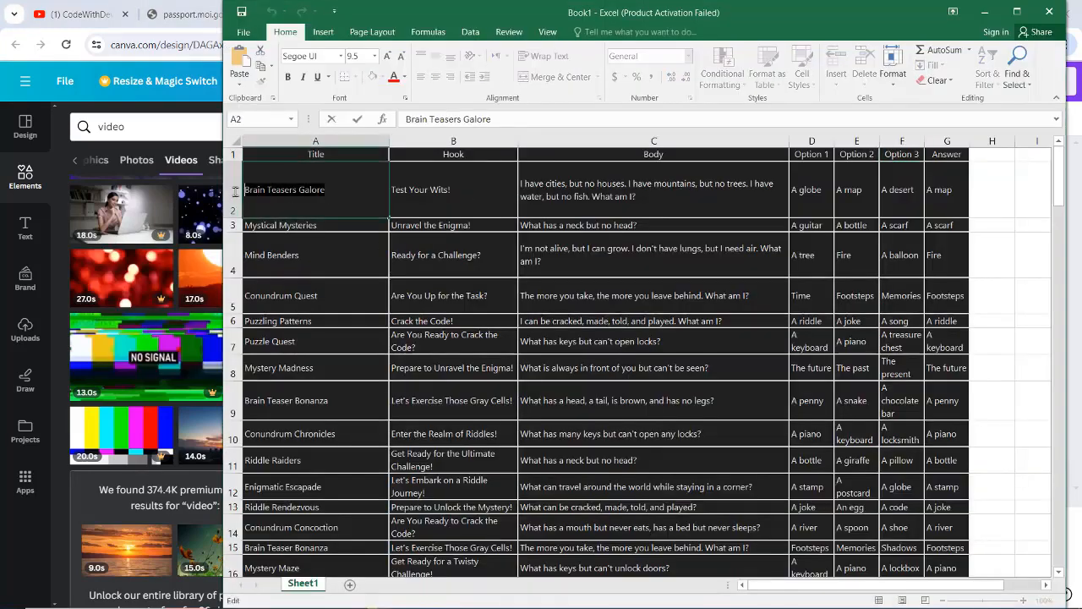
{"action": "key", "text": "alt+Tab"}
{"action": "left_click", "coordinate": [25, 227]}
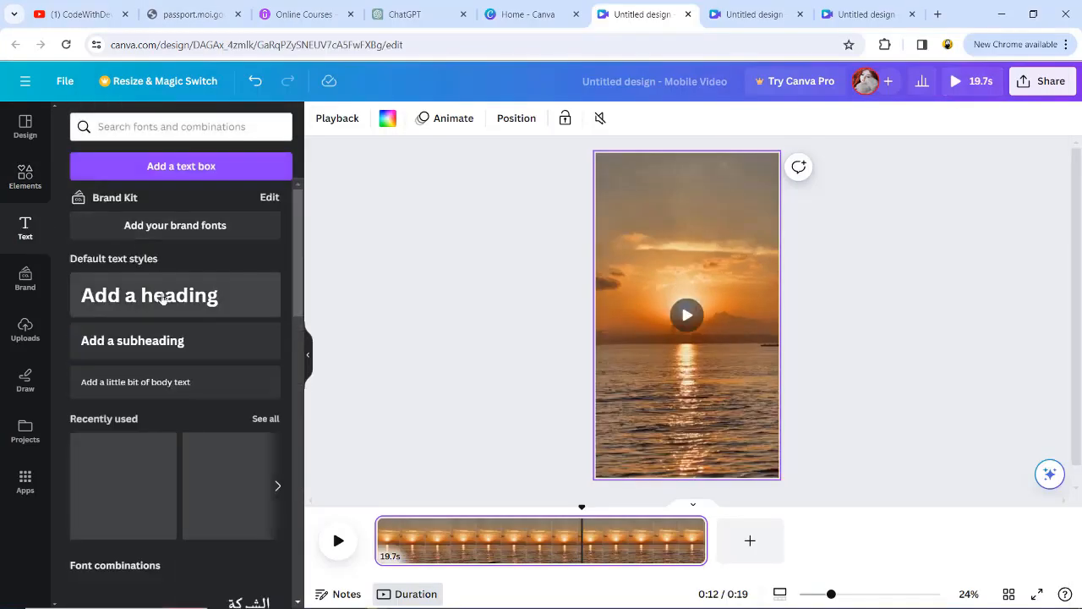
{"action": "left_click", "coordinate": [181, 295]}
{"action": "key", "text": "ctrl+v"}
Step: Convert the "Brain Teasers Galore" heading to uppercase and move it to the upper part of the video page
{"action": "left_click_drag", "start_coordinate": [733, 342], "coordinate": [618, 315]}
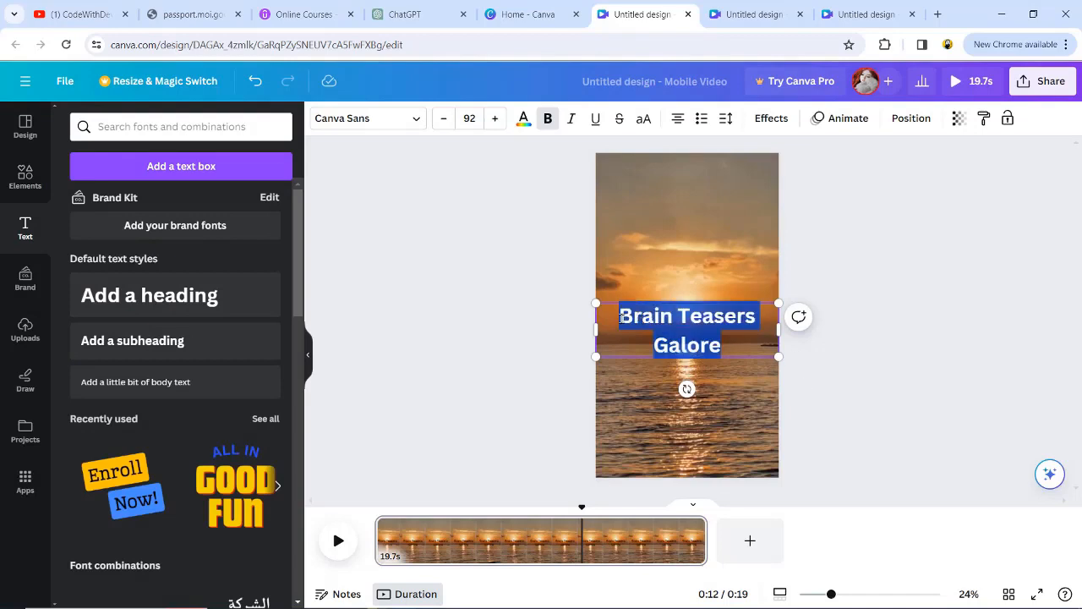
{"action": "left_click", "coordinate": [644, 118]}
{"action": "left_click", "coordinate": [656, 269]}
{"action": "left_click_drag", "start_coordinate": [687, 348], "coordinate": [688, 229]}
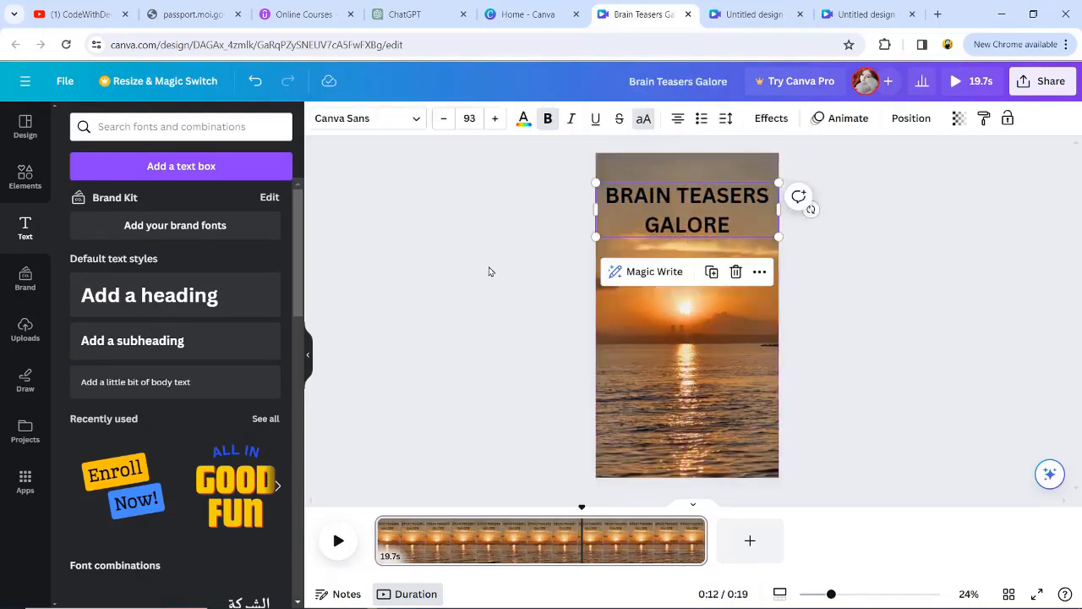
Step: Add a square shape, stretch it into a wide rectangle and place it behind the heading
{"action": "left_click", "coordinate": [24, 173]}
{"action": "left_click", "coordinate": [123, 160]}
{"action": "left_click", "coordinate": [253, 162]}
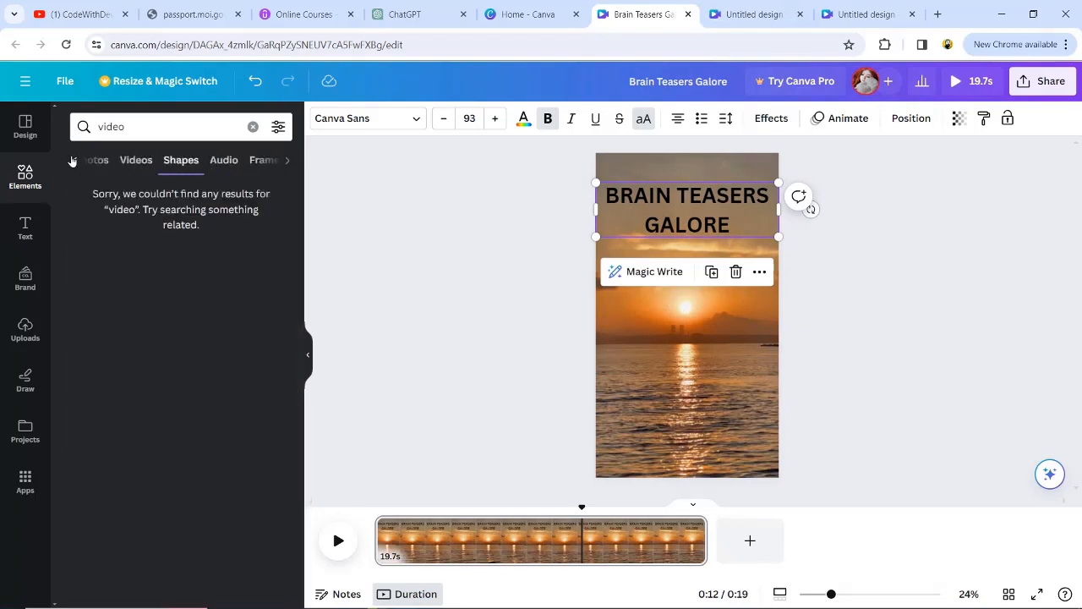
{"action": "left_click", "coordinate": [252, 127]}
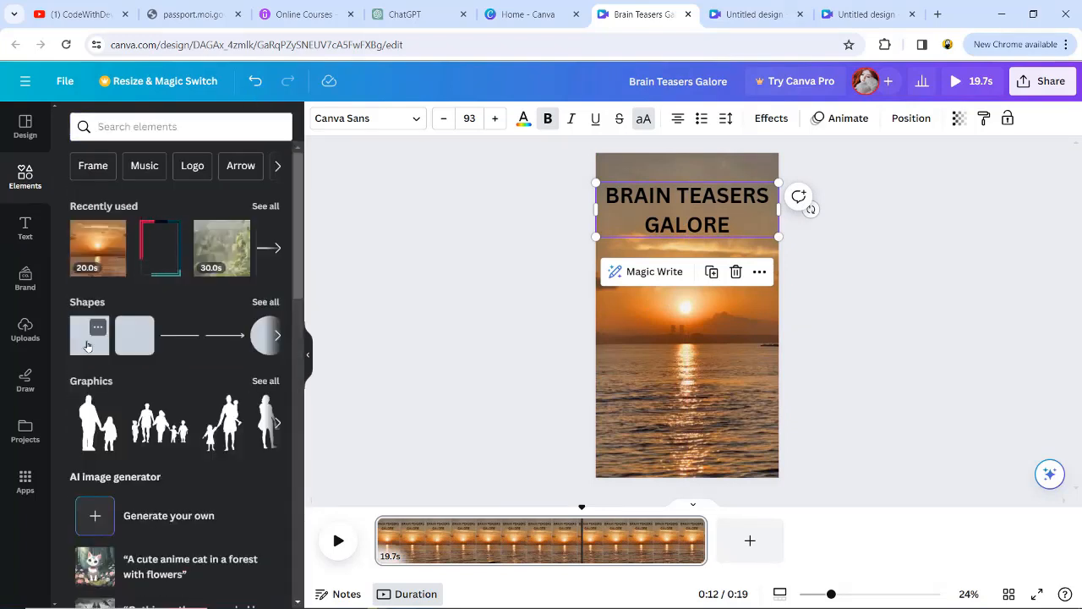
{"action": "left_click", "coordinate": [87, 346]}
{"action": "left_click_drag", "start_coordinate": [661, 314], "coordinate": [601, 314]}
{"action": "left_click_drag", "start_coordinate": [716, 314], "coordinate": [717, 200]}
{"action": "left_click_drag", "start_coordinate": [614, 210], "coordinate": [603, 210]}
Step: Fill the rectangle behind the heading with solid light orange
{"action": "left_click", "coordinate": [391, 118]}
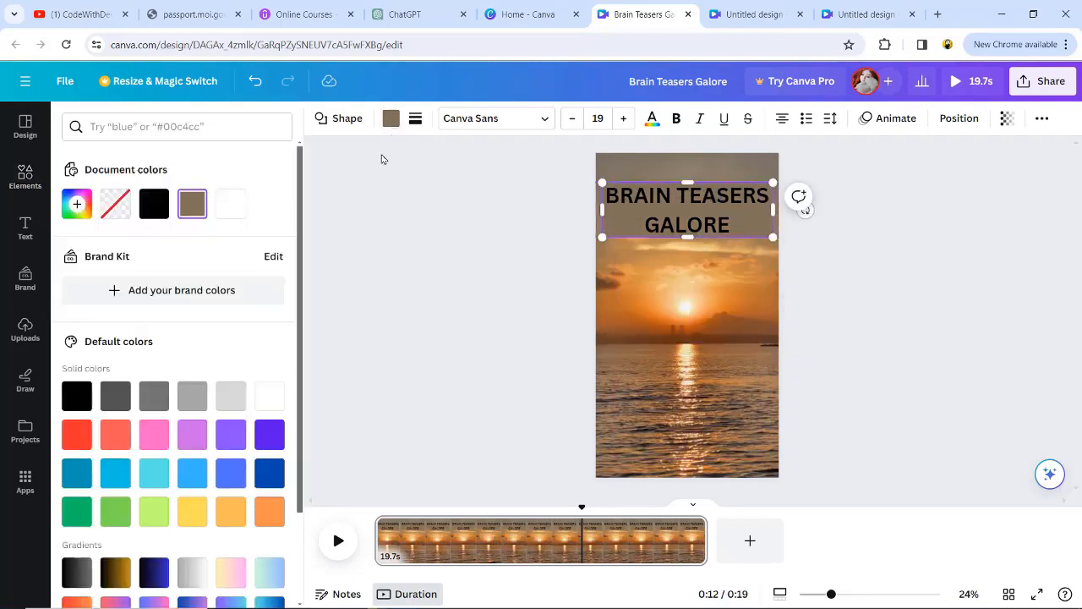
{"action": "left_click", "coordinate": [192, 513]}
{"action": "left_click", "coordinate": [230, 516]}
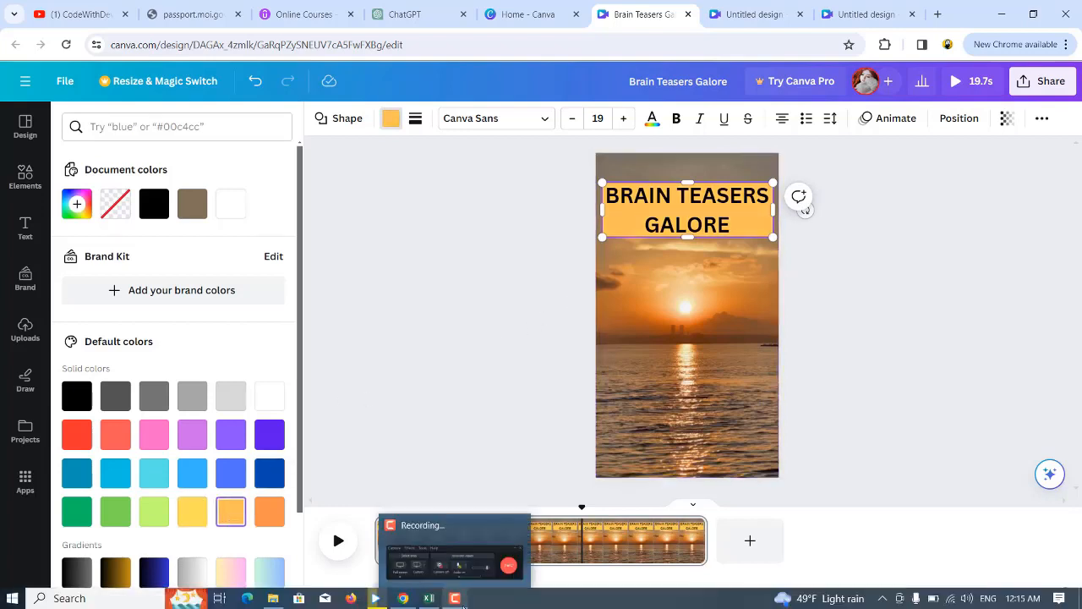
Step: Reduce the heading's font size so it fits on one line, and shorten the rectangle behind it to match
{"action": "left_click", "coordinate": [707, 203]}
{"action": "left_click", "coordinate": [707, 203]}
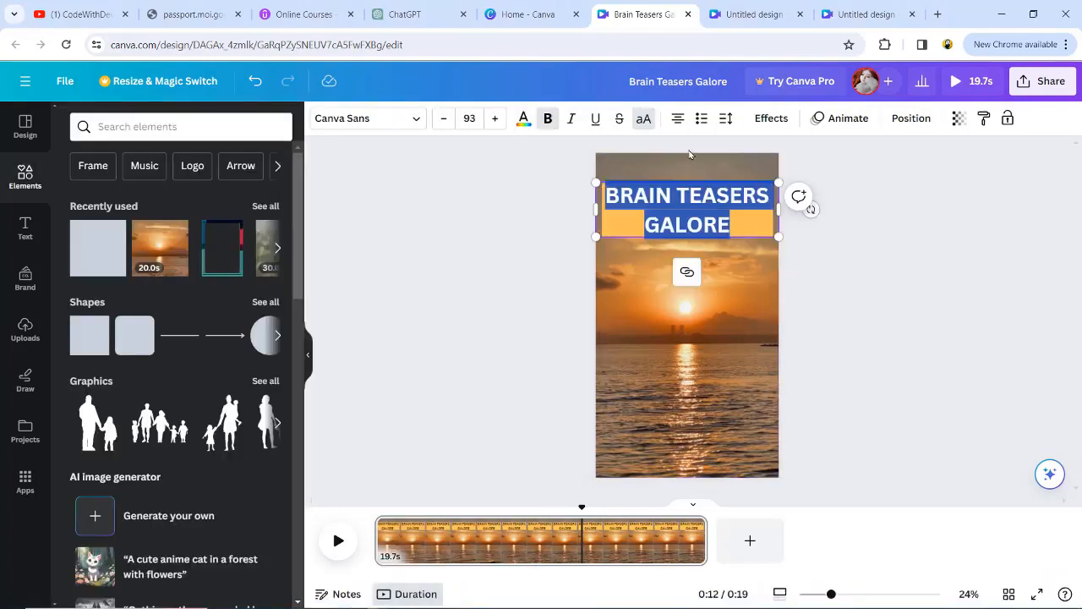
{"action": "left_click", "coordinate": [444, 118]}
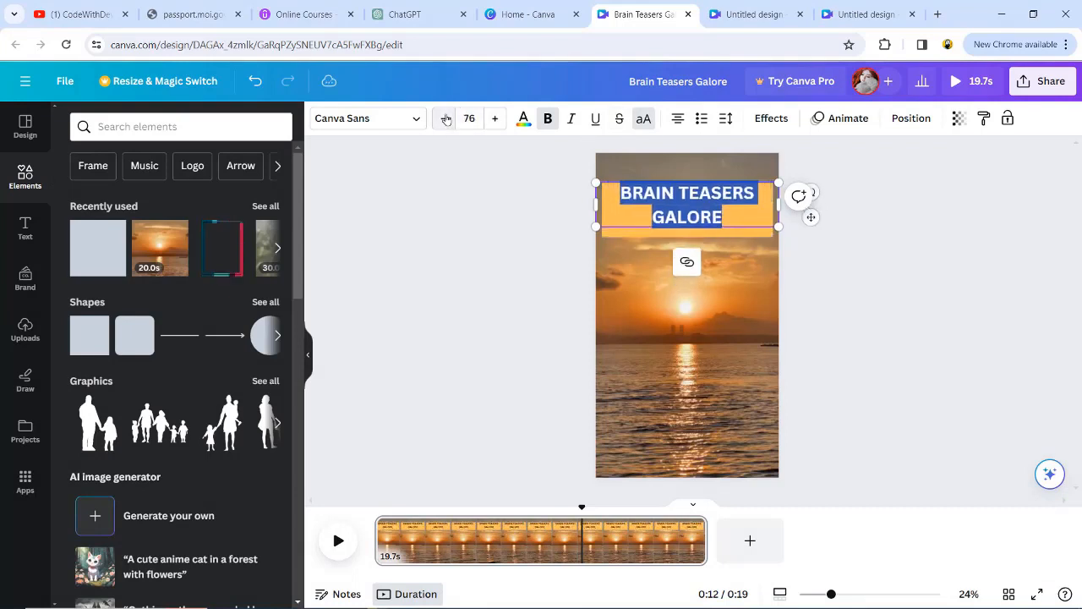
{"action": "left_click", "coordinate": [444, 118]}
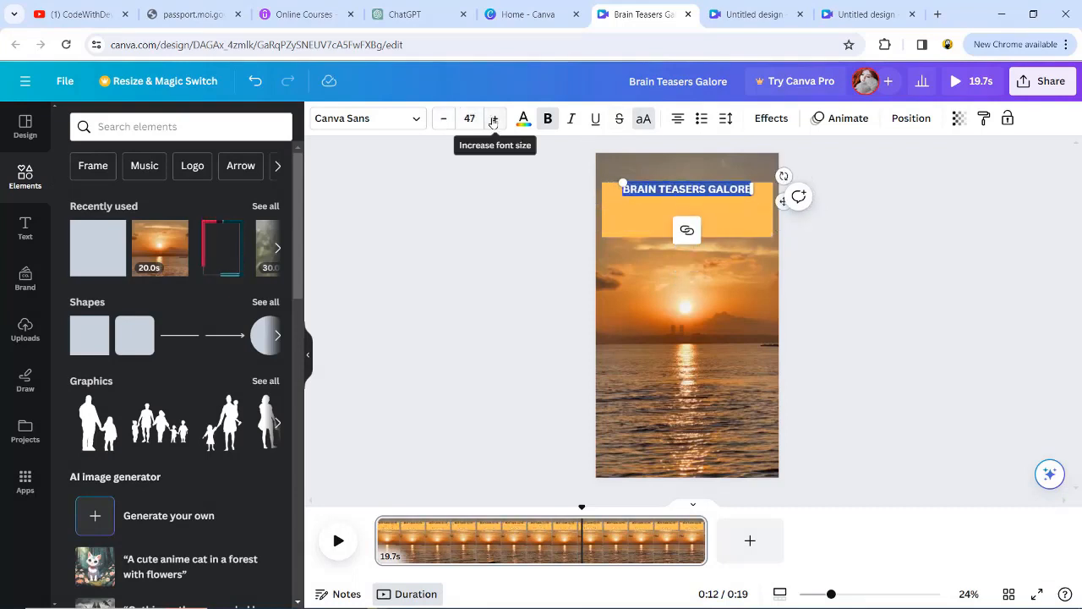
{"action": "left_click", "coordinate": [686, 224]}
{"action": "left_click_drag", "start_coordinate": [686, 238], "coordinate": [712, 203]}
{"action": "left_click", "coordinate": [652, 118]}
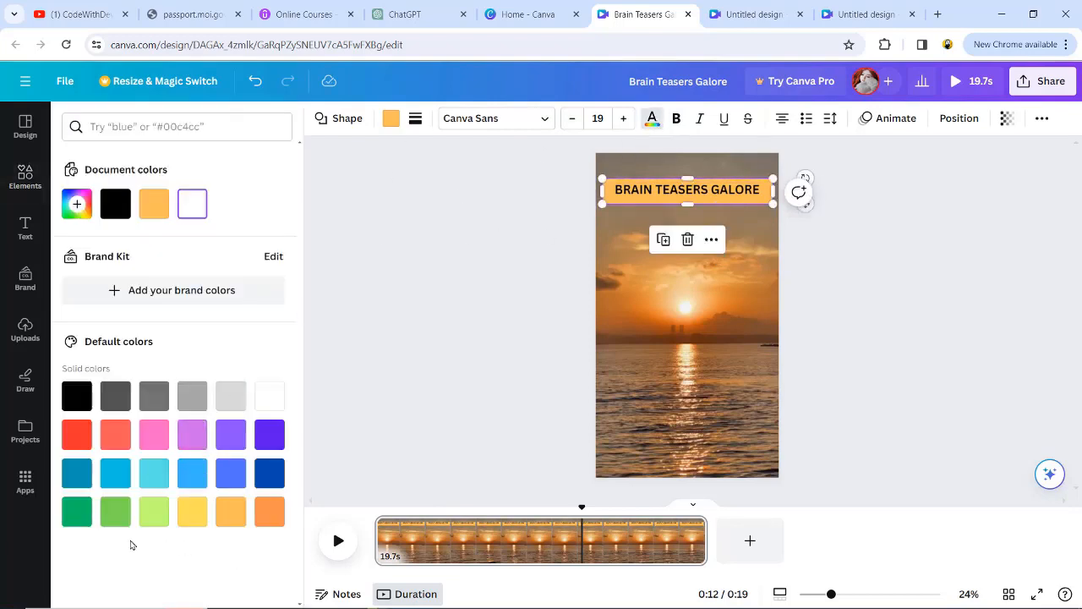
{"action": "left_click", "coordinate": [76, 204]}
{"action": "left_click", "coordinate": [137, 325]}
{"action": "left_click", "coordinate": [190, 240]}
{"action": "left_click_drag", "start_coordinate": [191, 240], "coordinate": [169, 243]}
{"action": "left_click", "coordinate": [290, 370]}
{"action": "left_click", "coordinate": [652, 118]}
Step: Fill the rectangle behind the heading with the pink-to-yellow gradient and deselect it
{"action": "left_click", "coordinate": [391, 119]}
{"action": "scroll", "coordinate": [225, 367], "scroll_direction": "down", "scroll_amount": 3}
{"action": "left_click", "coordinate": [193, 536]}
{"action": "left_click", "coordinate": [225, 542]}
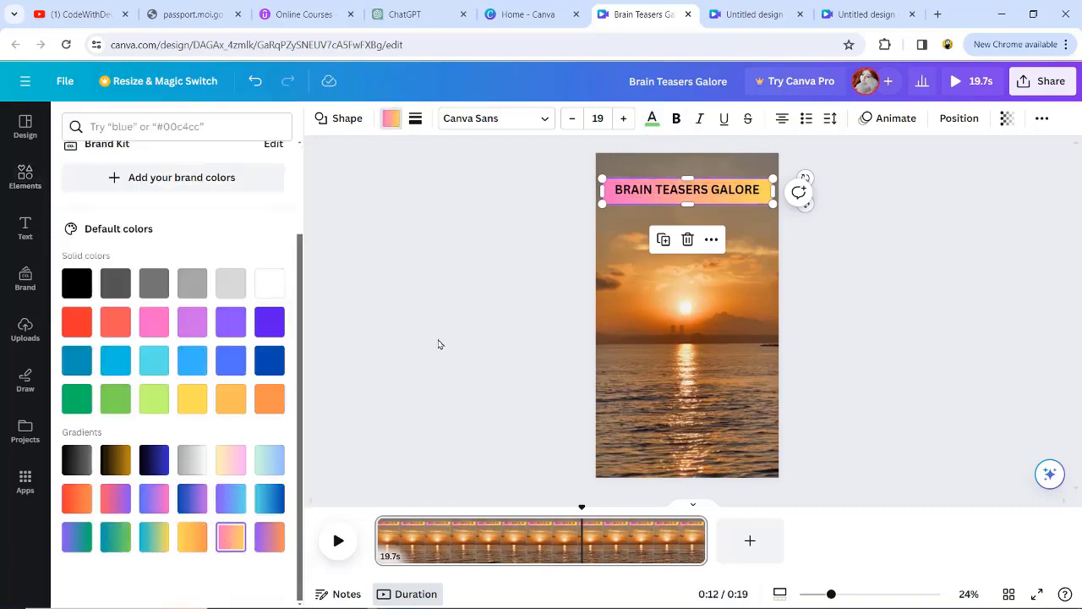
{"action": "left_click", "coordinate": [687, 184]}
{"action": "left_click", "coordinate": [488, 286]}
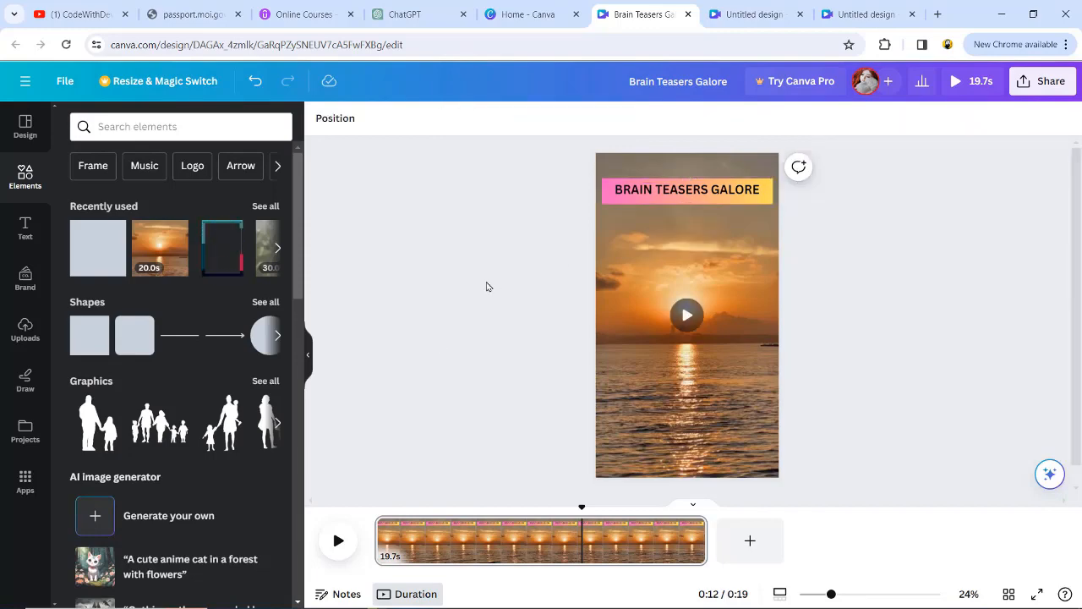
Step: Copy the first riddle's hook, "Test Your Wits!", from the Excel sheet and return to the Canva video design
{"action": "key", "text": "alt+Tab"}
{"action": "left_click", "coordinate": [413, 184]}
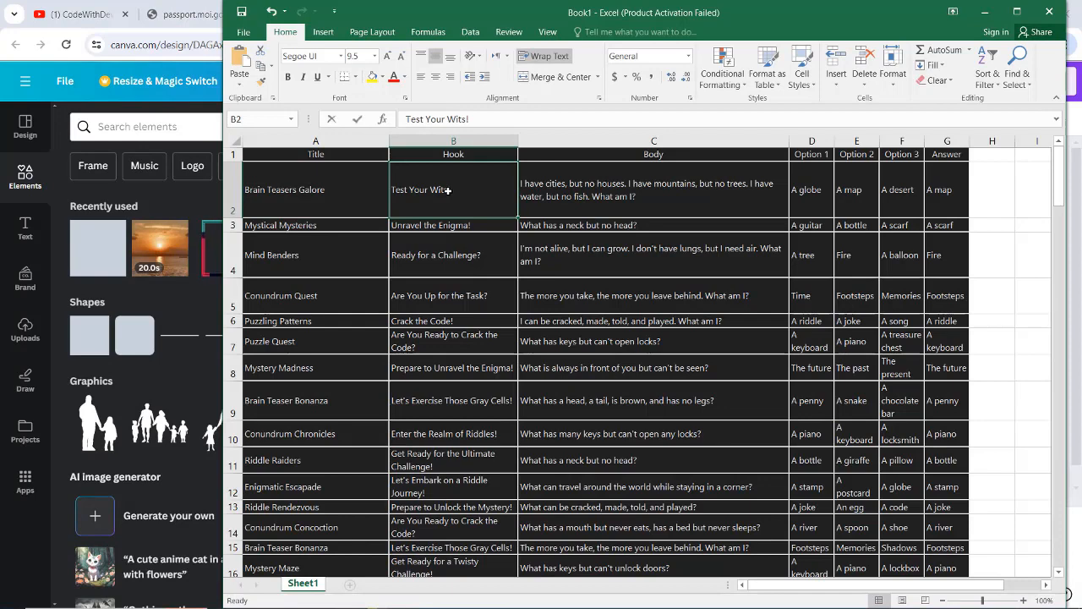
{"action": "double_click", "coordinate": [448, 190]}
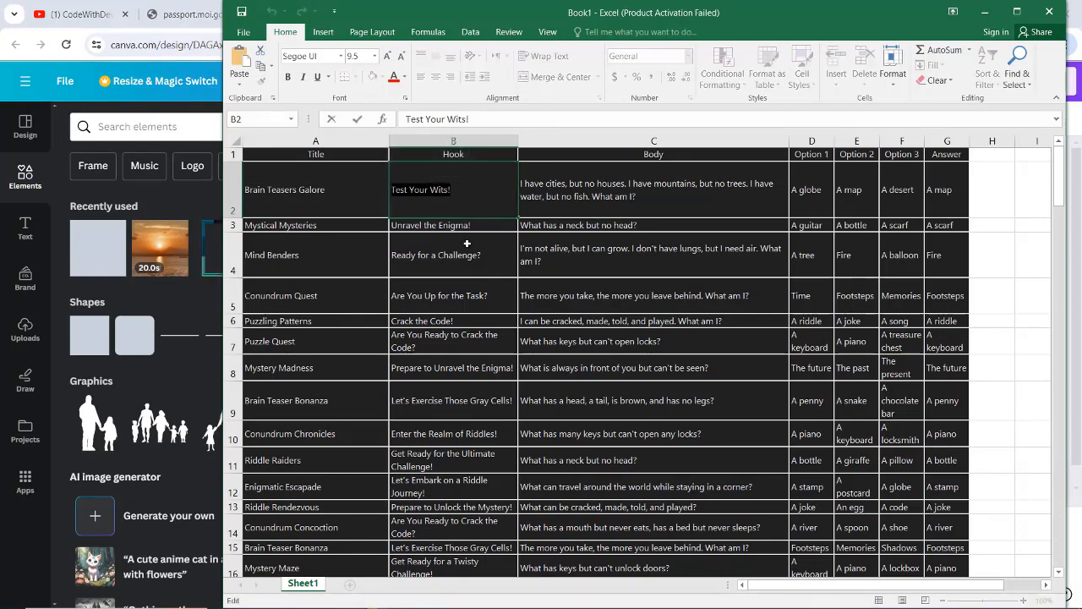
{"action": "key", "text": "alt+Tab"}
{"action": "key", "text": "alt+Tab"}
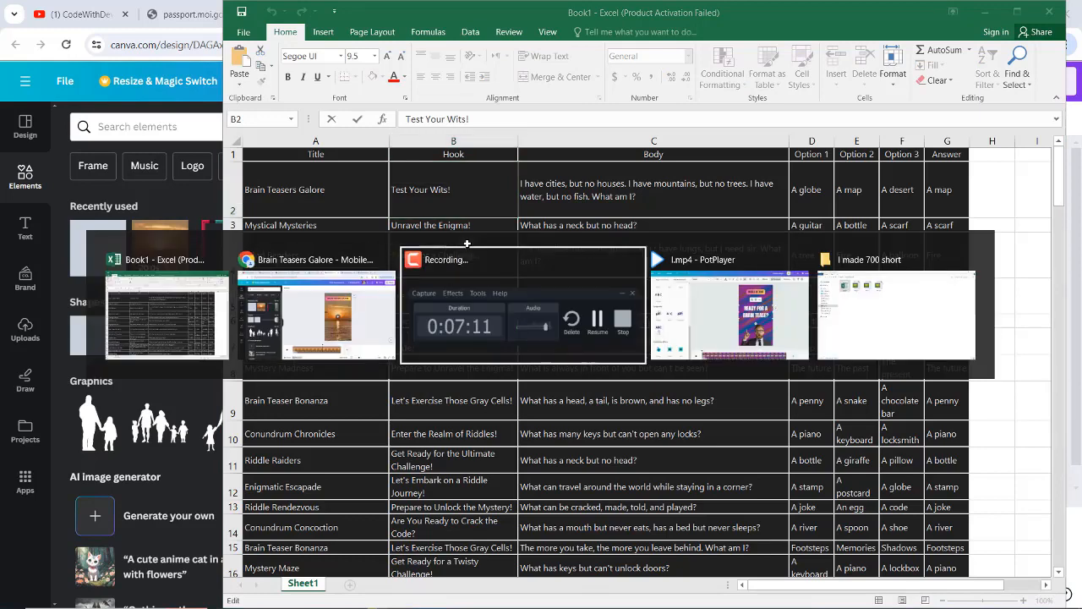
{"action": "key", "text": "alt+shift+Tab"}
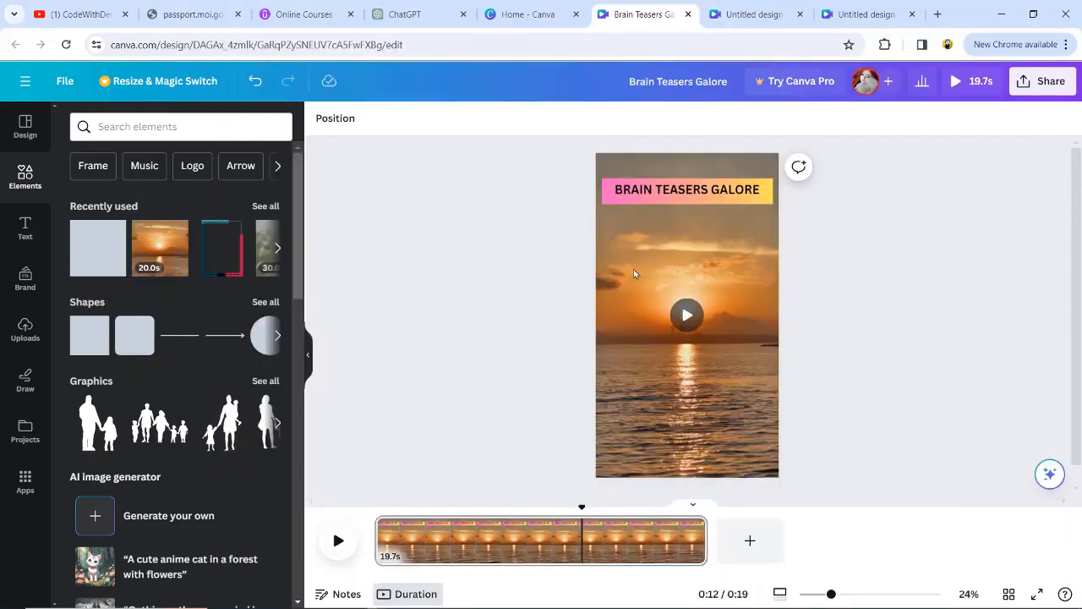
Step: Add a subheading reading "Test Your Wits!", widen it, set its font size to 66 and place it below the heading
{"action": "left_click", "coordinate": [25, 228]}
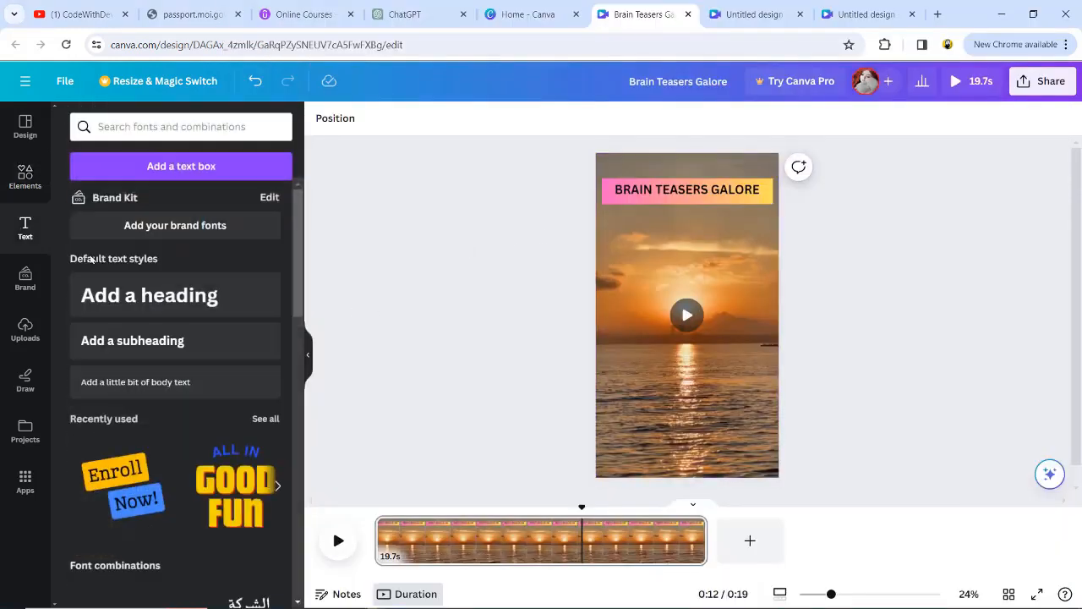
{"action": "left_click", "coordinate": [135, 340]}
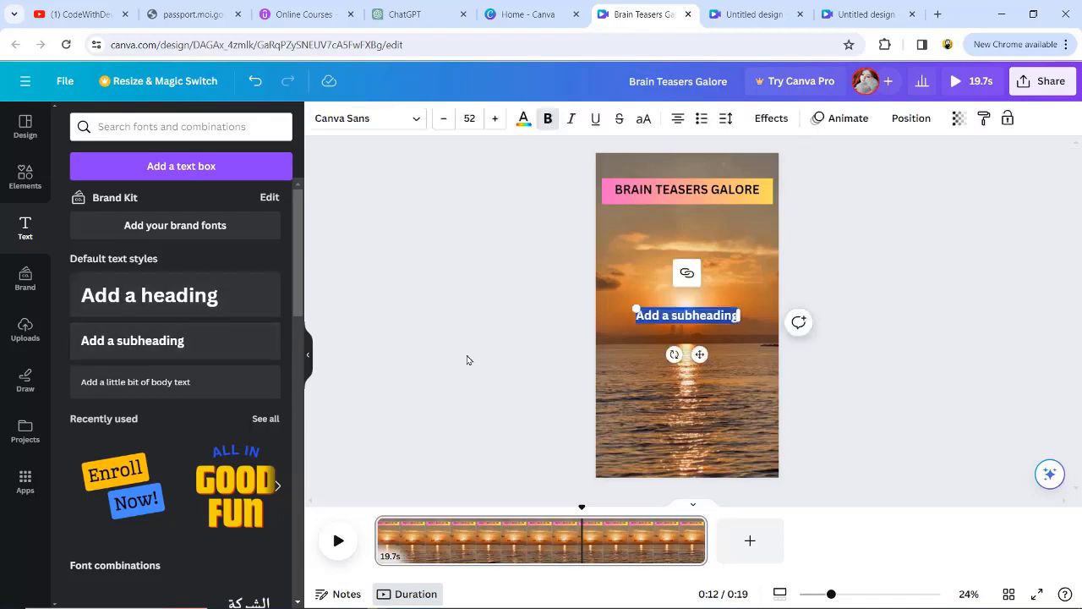
{"action": "type", "text": "Test Your Wits"}
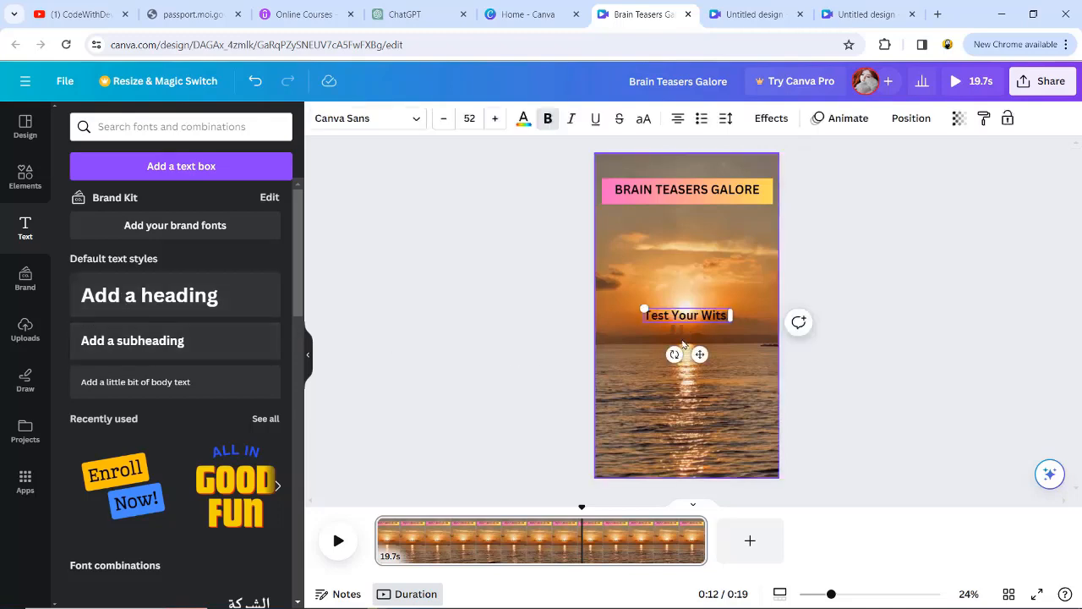
{"action": "left_click_drag", "start_coordinate": [732, 314], "coordinate": [760, 315]}
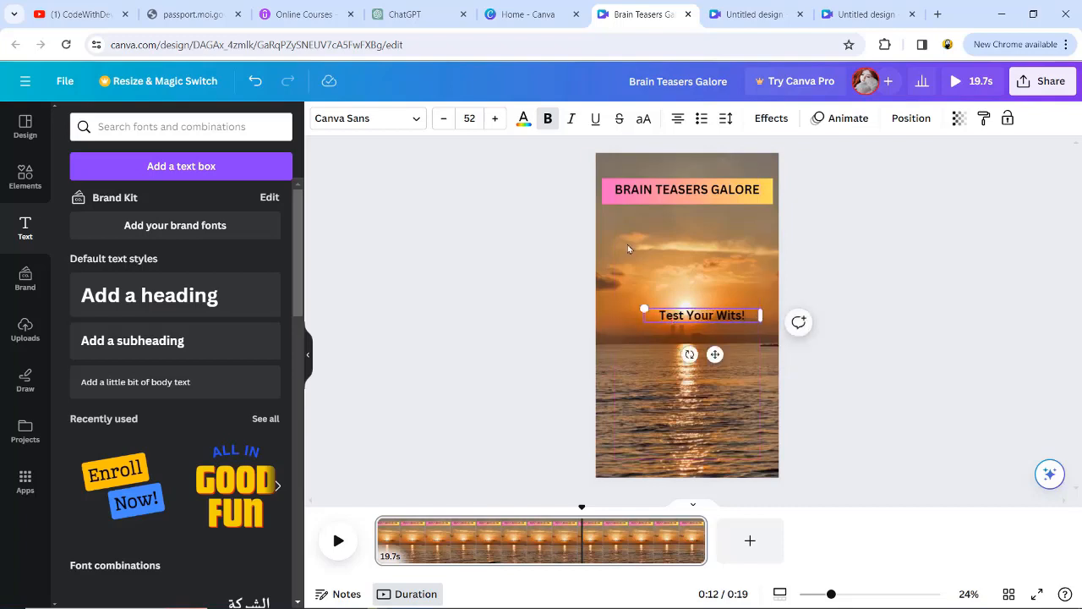
{"action": "left_click", "coordinate": [496, 118]}
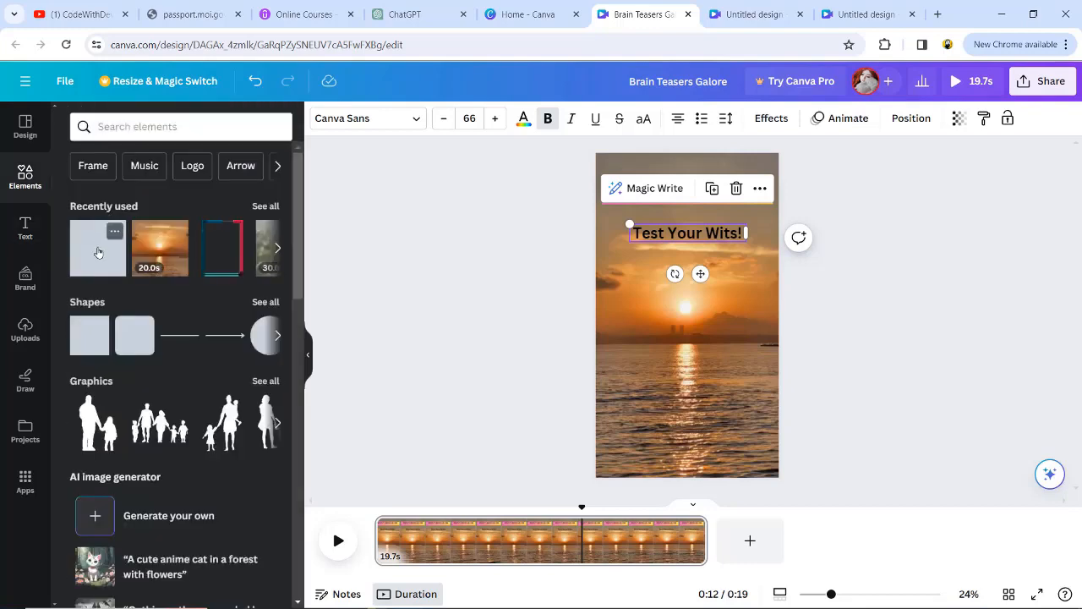
Step: Add a square shape, stretch it over the whole page and fill it with solid black (#000000)
{"action": "key", "text": "ctrl+v"}
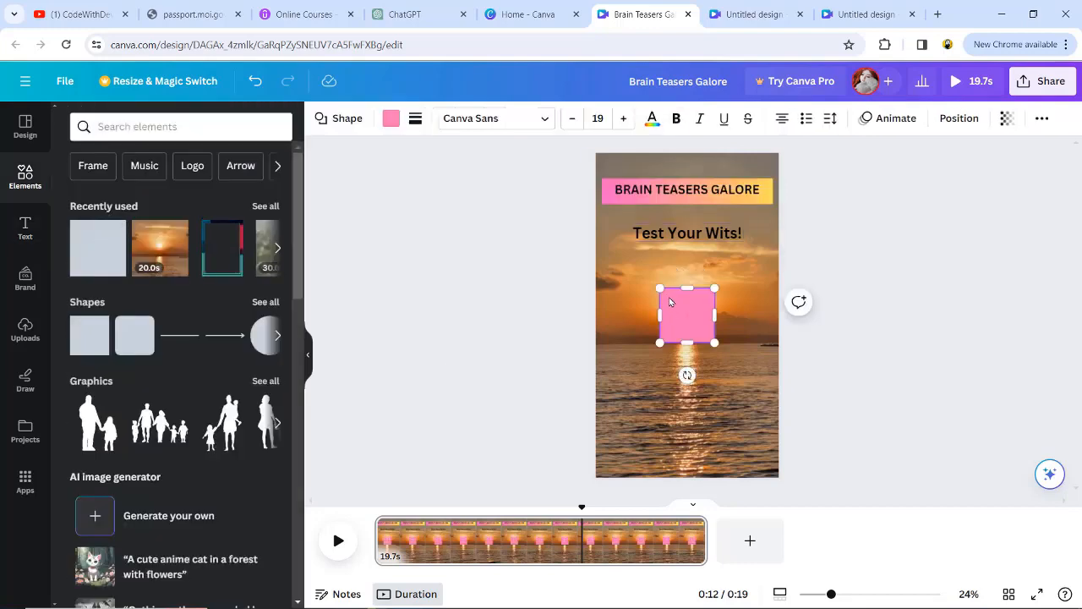
{"action": "left_click_drag", "start_coordinate": [661, 289], "coordinate": [576, 157]}
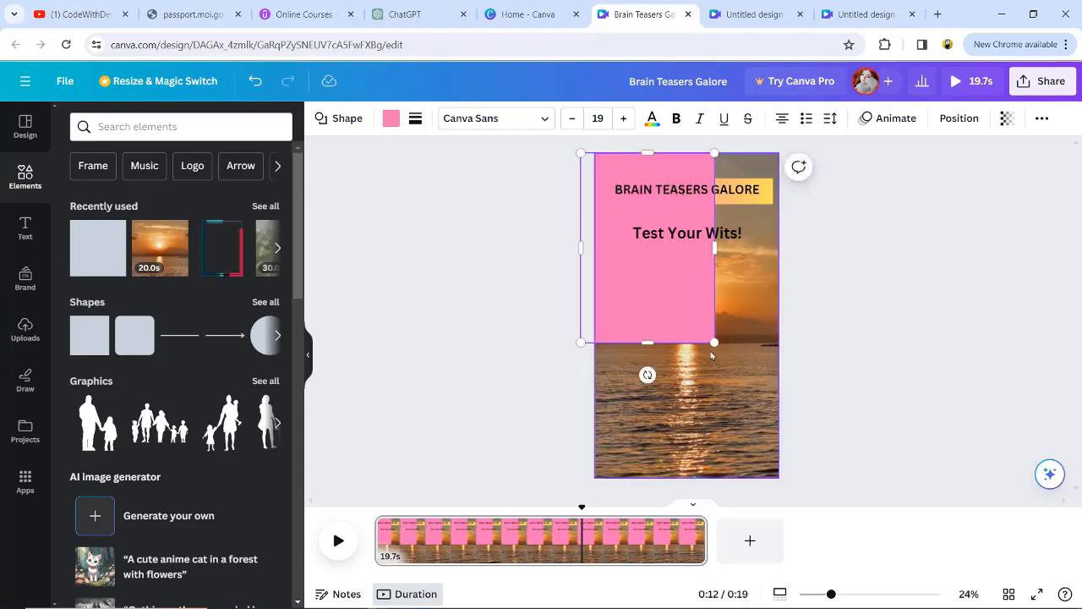
{"action": "left_click_drag", "start_coordinate": [714, 342], "coordinate": [804, 504]}
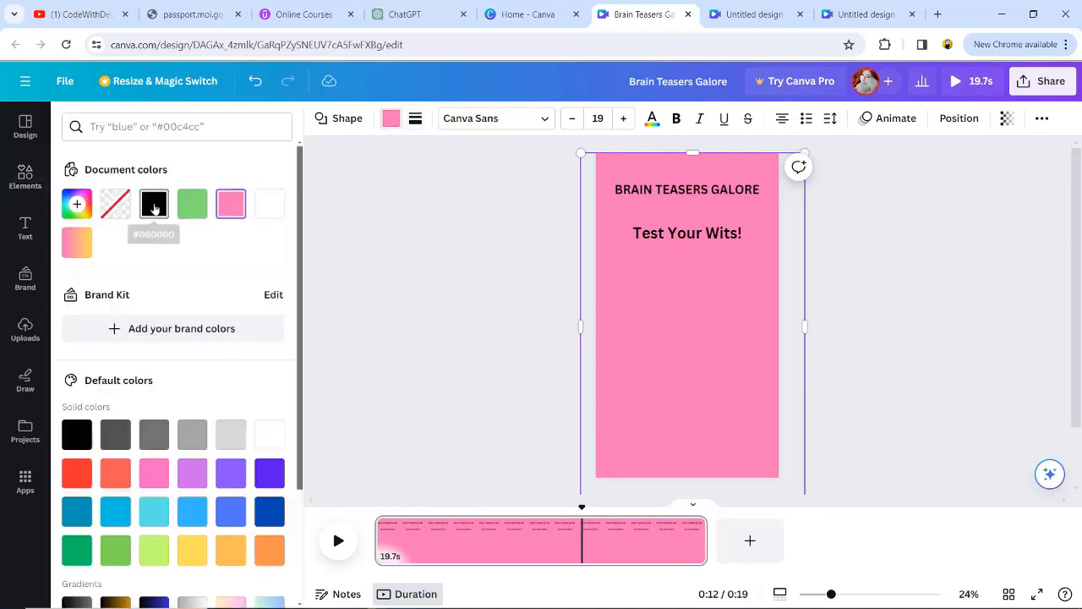
{"action": "left_click", "coordinate": [154, 206]}
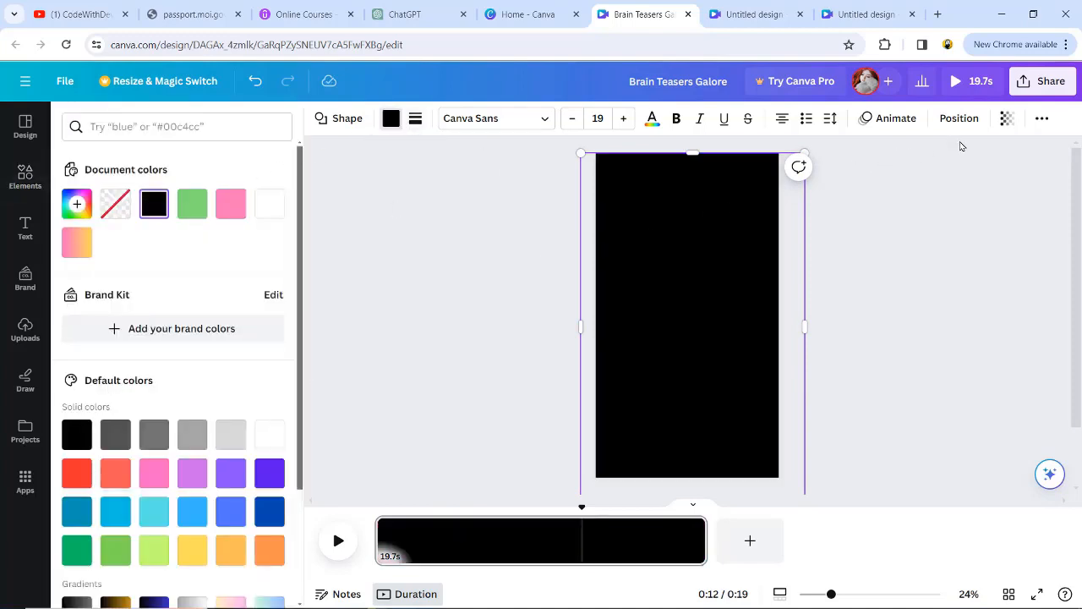
Step: Lower the black shape's transparency value so that the sunset video shows through it
{"action": "left_click", "coordinate": [1008, 121]}
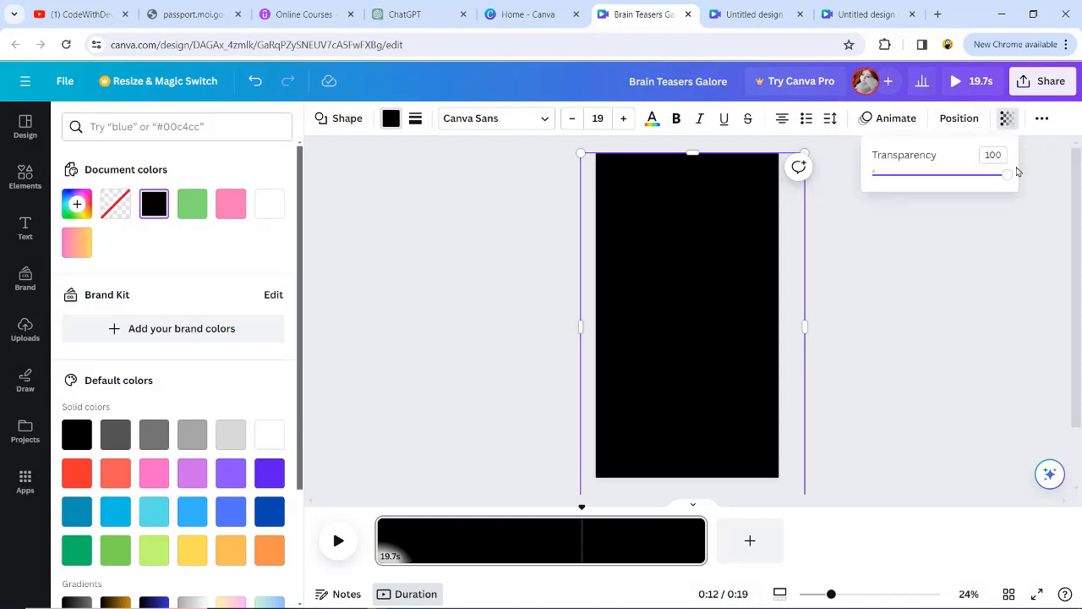
{"action": "left_click_drag", "start_coordinate": [1005, 176], "coordinate": [943, 177]}
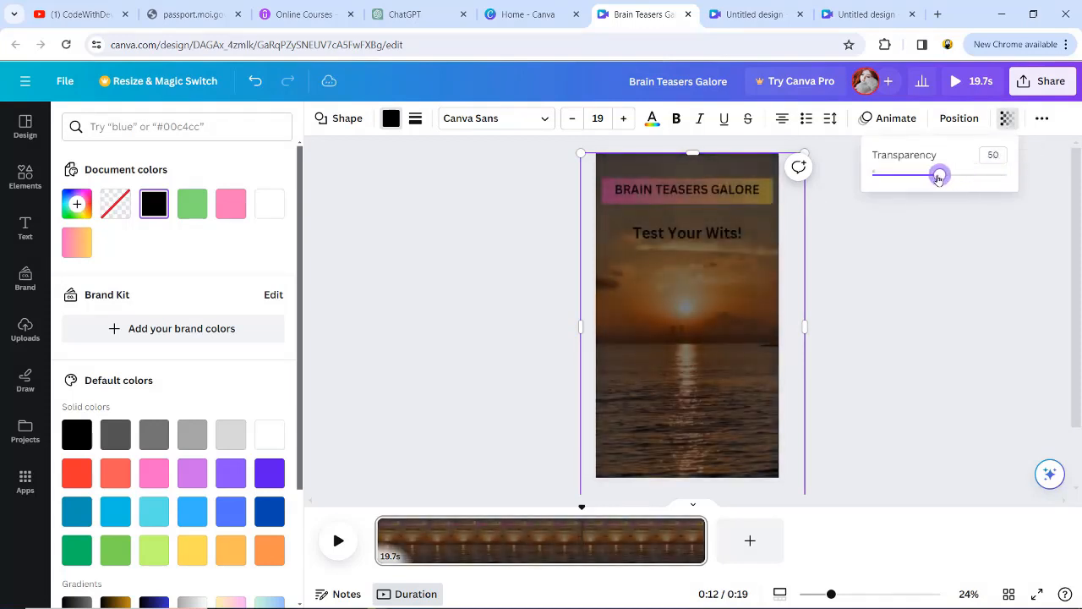
{"action": "left_click_drag", "start_coordinate": [928, 180], "coordinate": [927, 180]}
{"action": "left_click", "coordinate": [662, 290]}
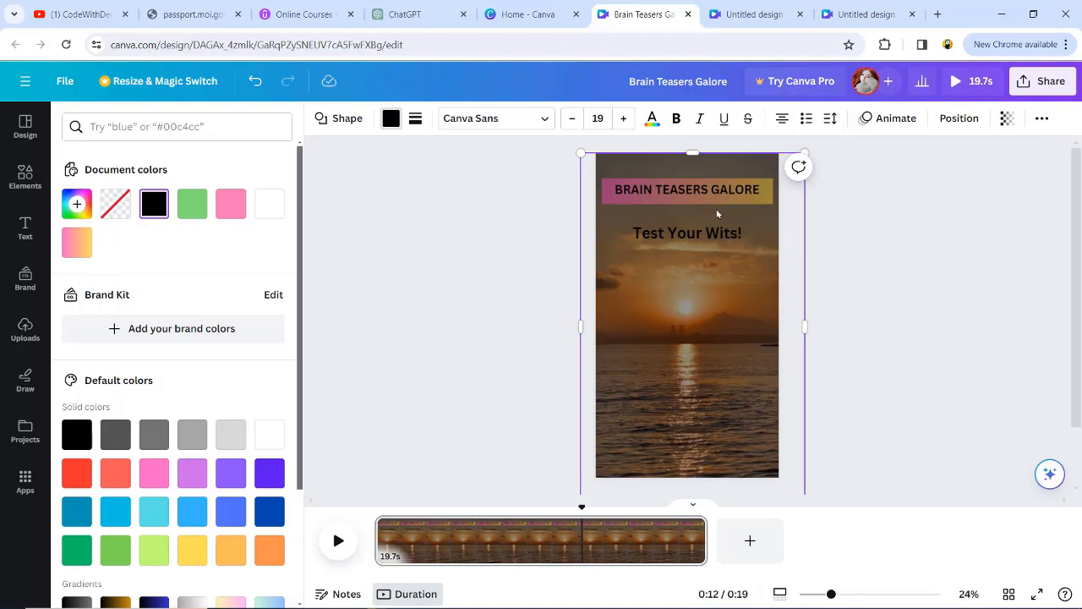
Step: Send the black overlay backward, behind the heading and the "Test Your Wits!" text, and deselect it
{"action": "left_click", "coordinate": [648, 337]}
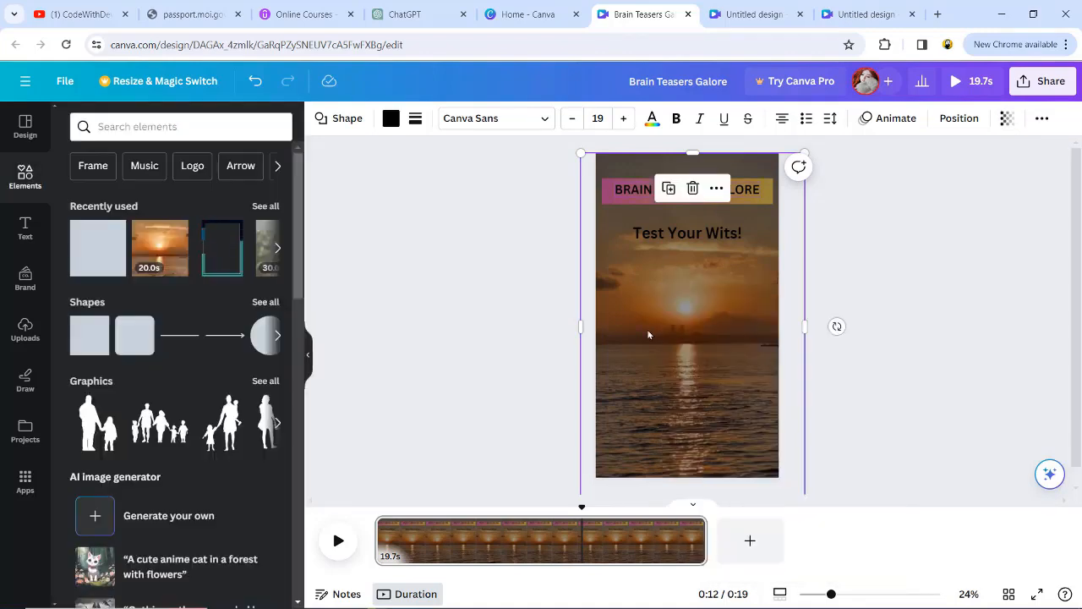
{"action": "right_click", "coordinate": [647, 335]}
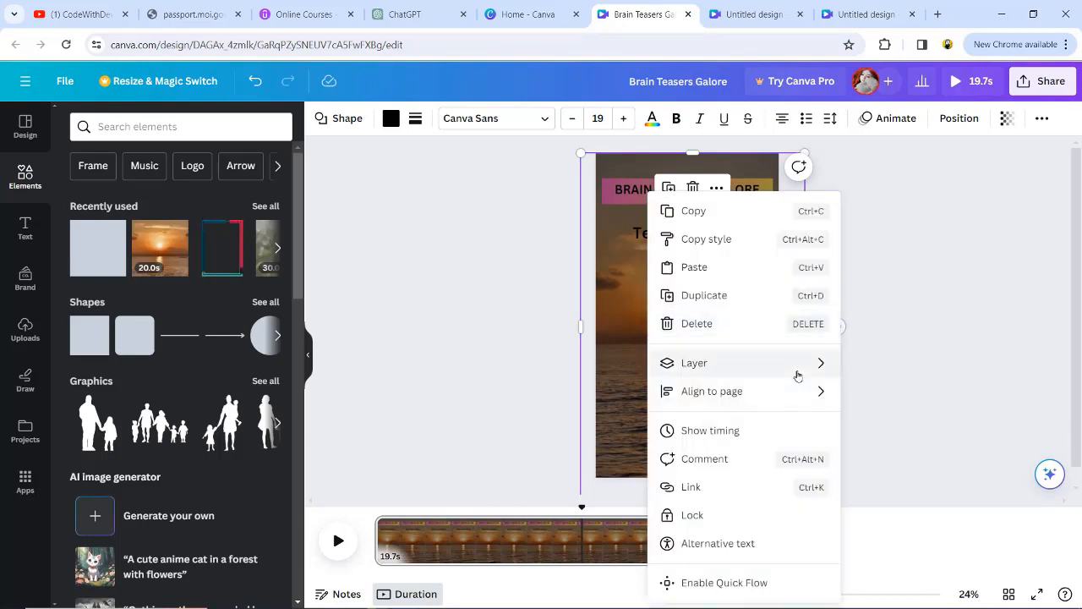
{"action": "mouse_move", "coordinate": [797, 375]}
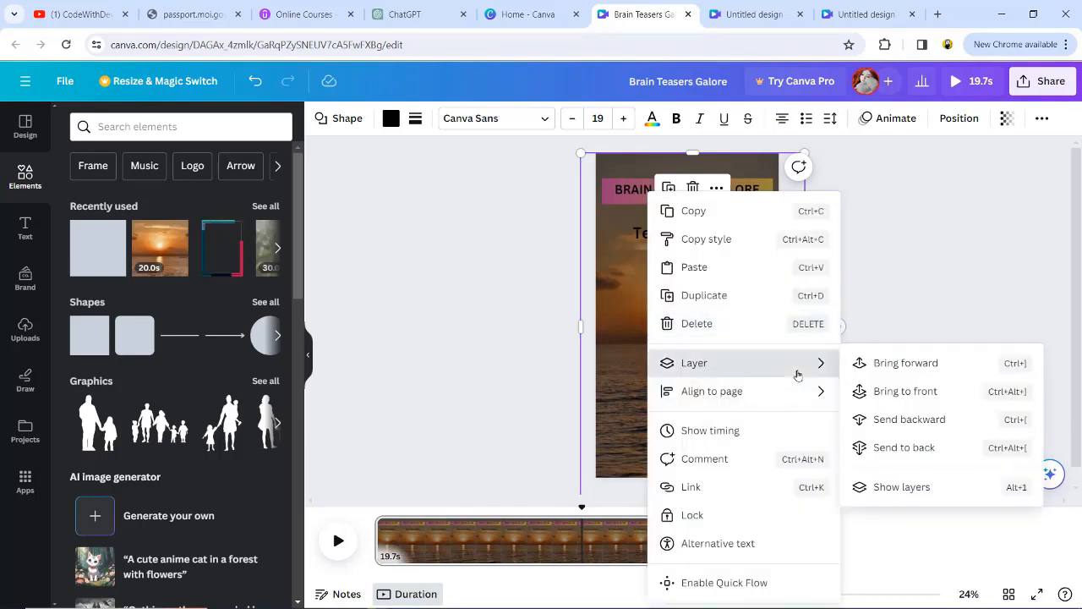
{"action": "left_click", "coordinate": [909, 419]}
{"action": "left_click", "coordinate": [857, 340]}
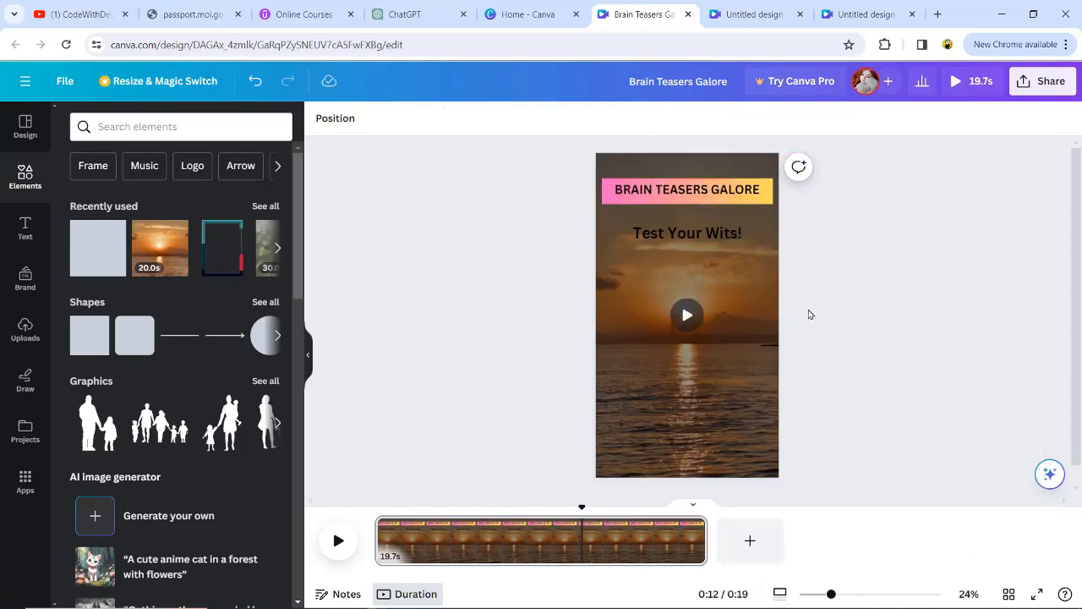
Step: Restyle the "Test Your Wits!" text with the Hobo font, size 100 and white color
{"action": "left_click", "coordinate": [676, 236]}
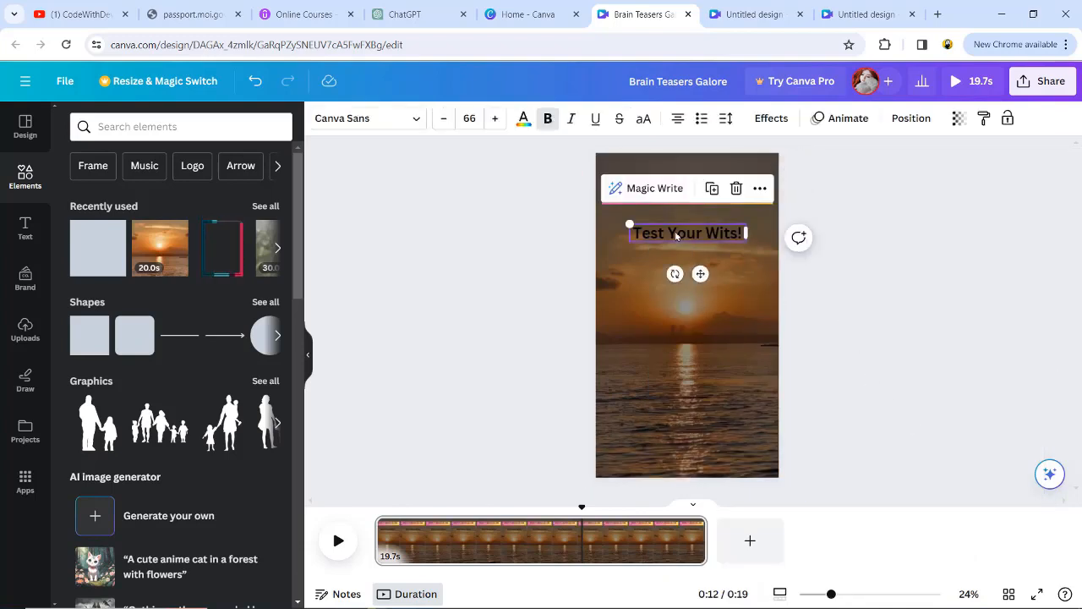
{"action": "double_click", "coordinate": [676, 235]}
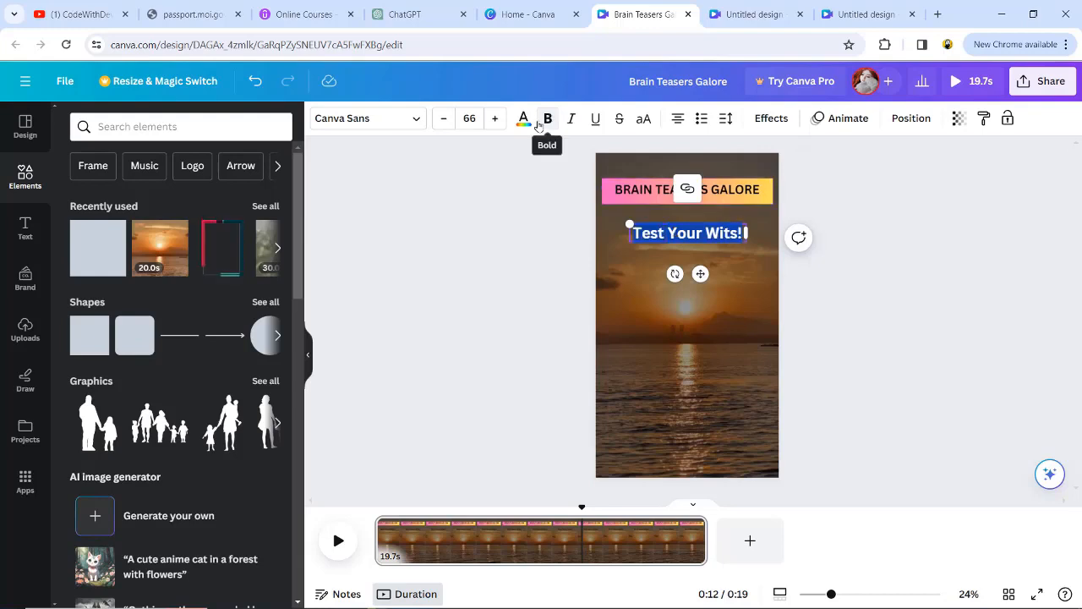
{"action": "key", "text": "alt+Tab"}
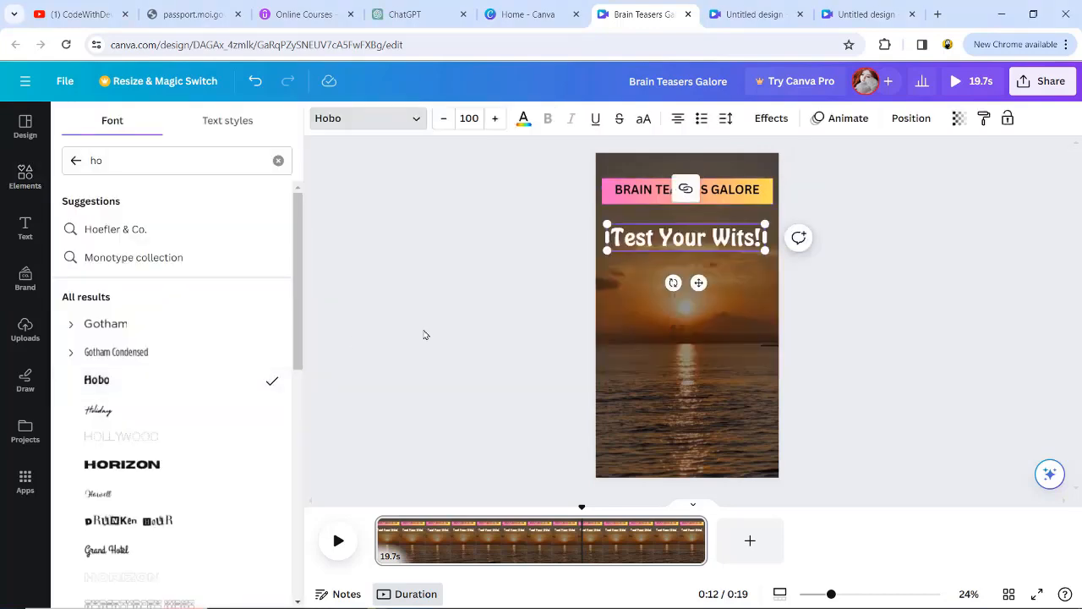
Step: Change the font of the "BRAIN TEASERS GALORE" heading to Hobo
{"action": "triple_click", "coordinate": [650, 195]}
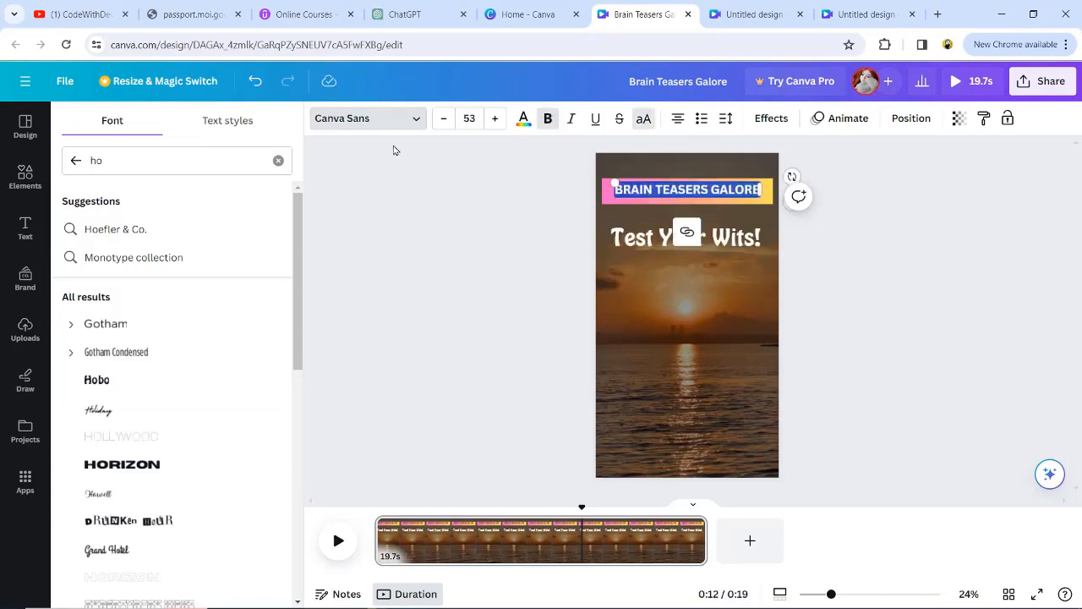
{"action": "left_click", "coordinate": [391, 127]}
{"action": "left_click", "coordinate": [406, 117]}
{"action": "left_click", "coordinate": [121, 380]}
{"action": "left_click", "coordinate": [574, 267]}
{"action": "left_click", "coordinate": [705, 189]}
{"action": "left_click", "coordinate": [705, 189]}
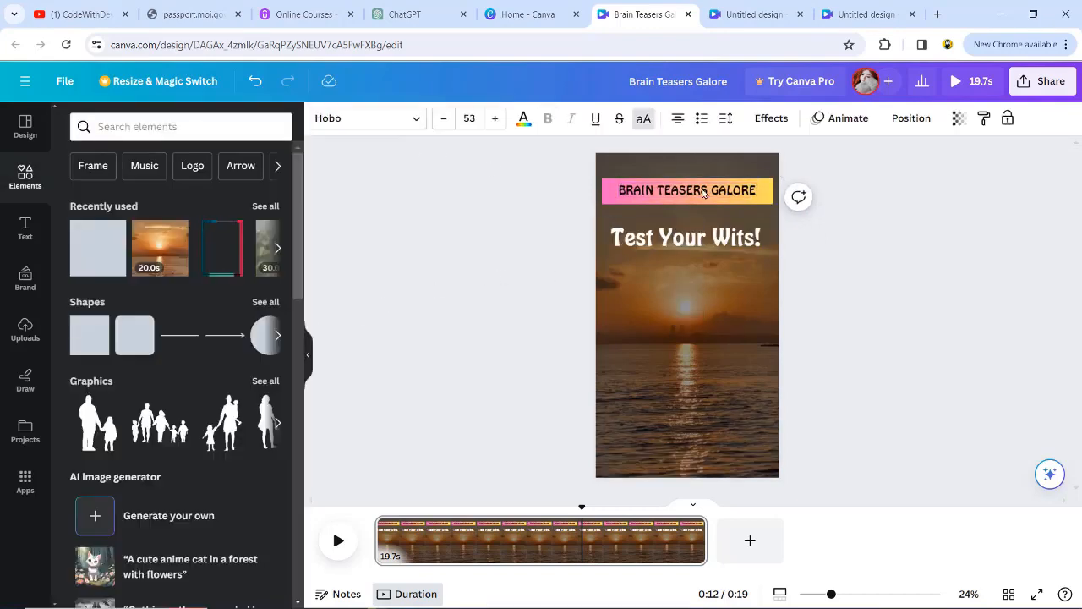
Step: Slightly increase the font size of the "Test Your Wits!" text and deselect it
{"action": "left_click", "coordinate": [554, 288]}
{"action": "left_click", "coordinate": [715, 237]}
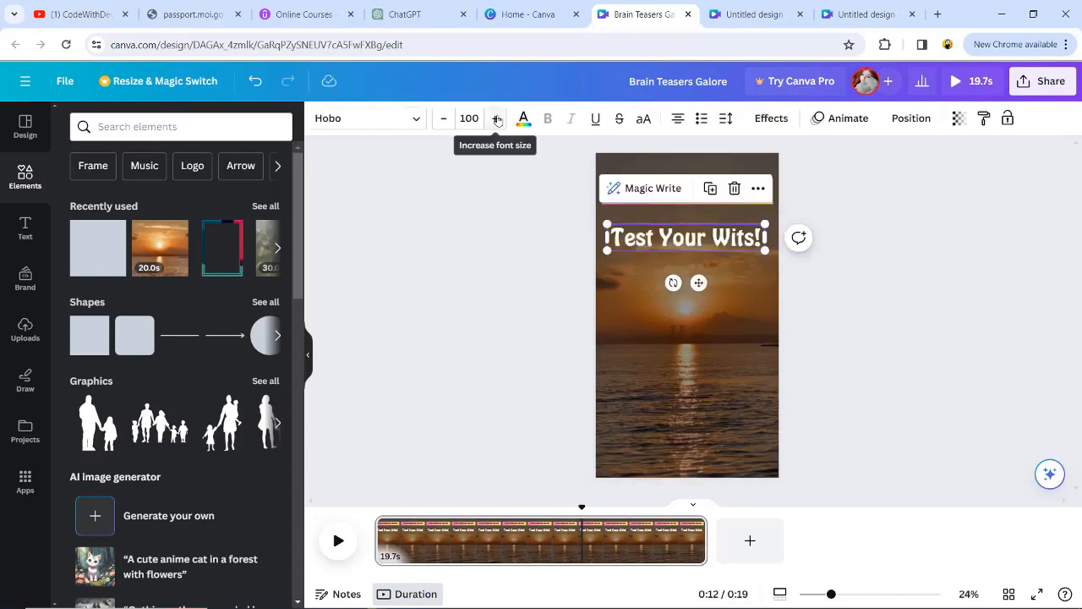
{"action": "left_click", "coordinate": [816, 257]}
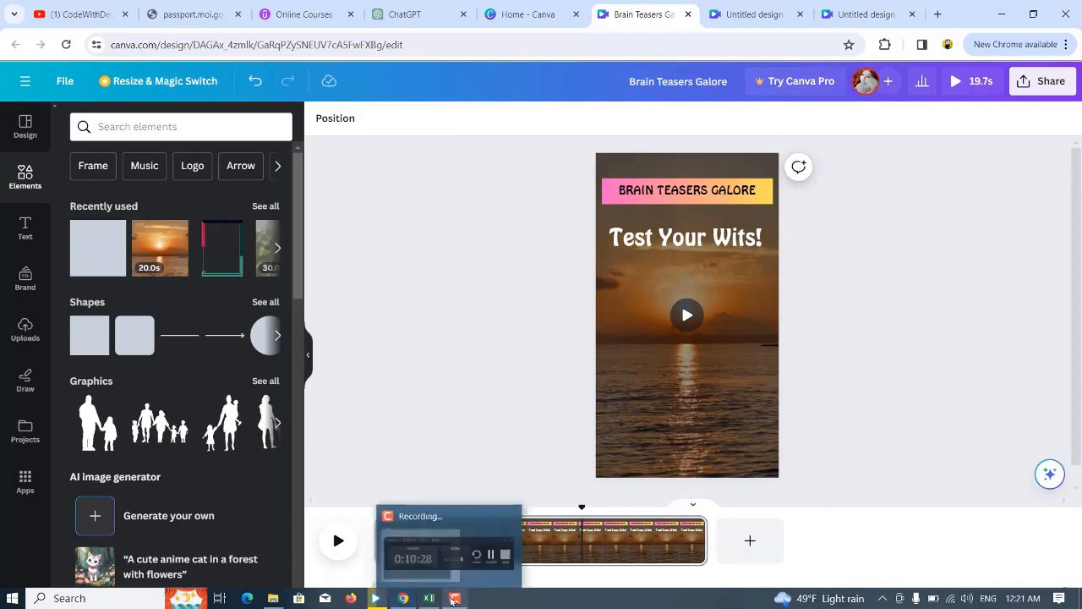
{"action": "left_click", "coordinate": [423, 537]}
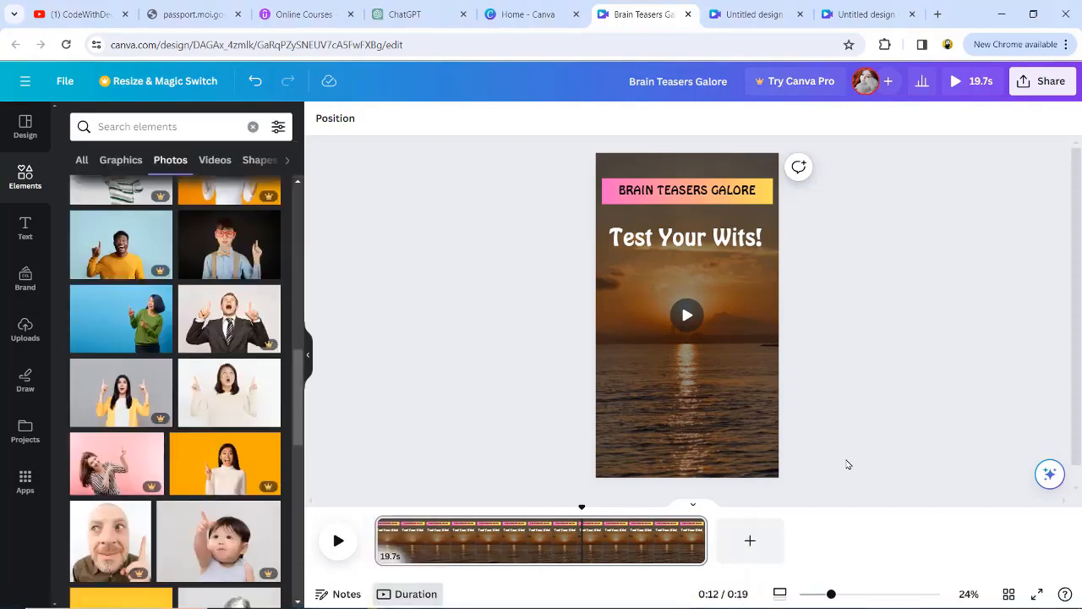
Step: Search the photos for "pointing up", add the free photo of the woman in a white sweater and place it at the page's lower edge
{"action": "left_click", "coordinate": [159, 127]}
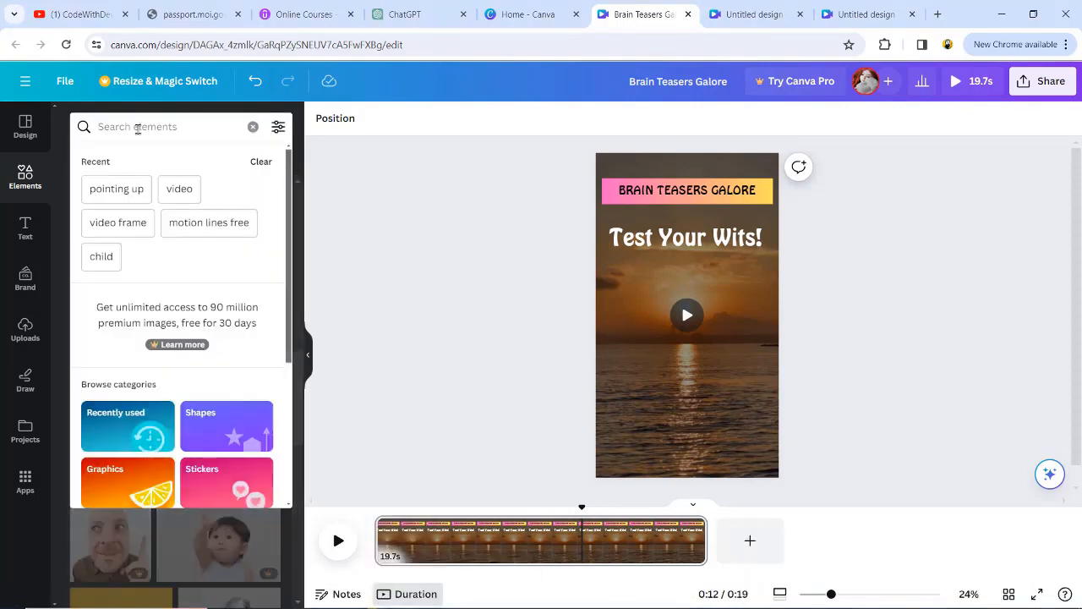
{"action": "left_click", "coordinate": [119, 191]}
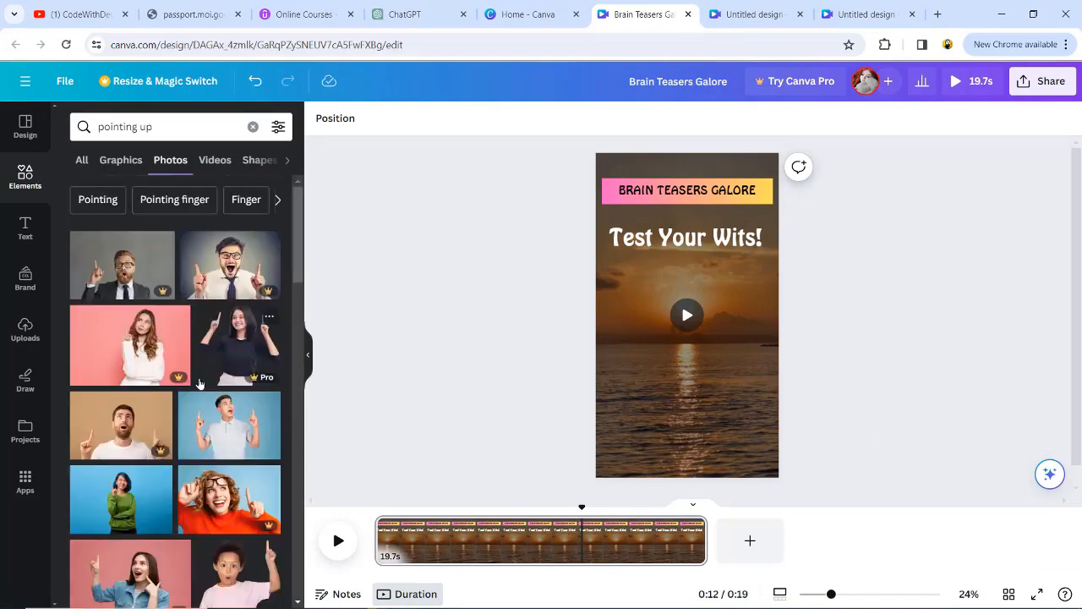
{"action": "scroll", "coordinate": [231, 457], "scroll_direction": "down", "scroll_amount": 10}
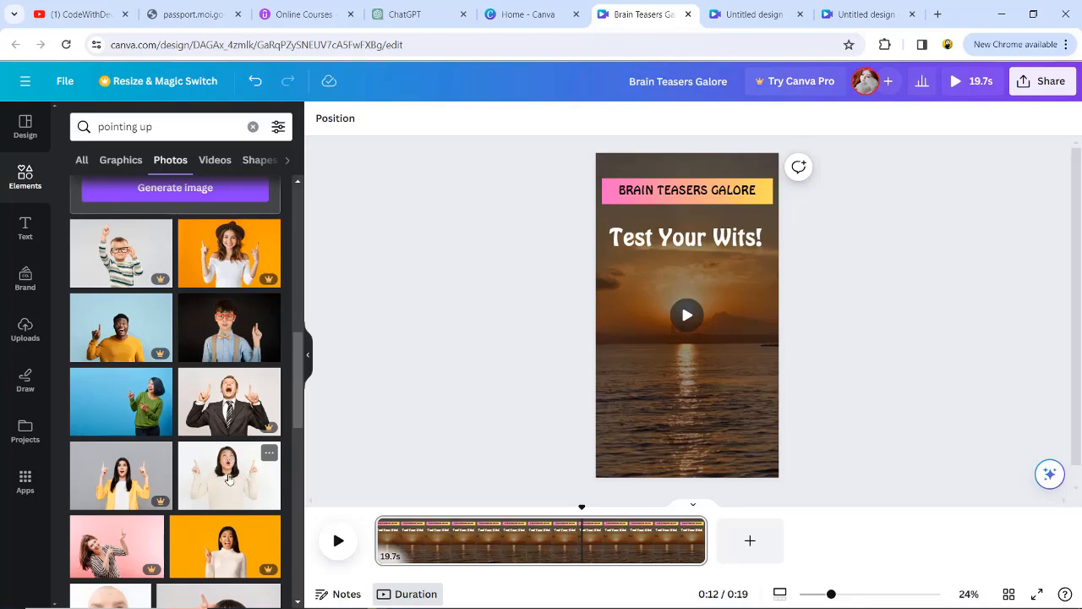
{"action": "scroll", "coordinate": [491, 467], "scroll_direction": "down", "scroll_amount": 1}
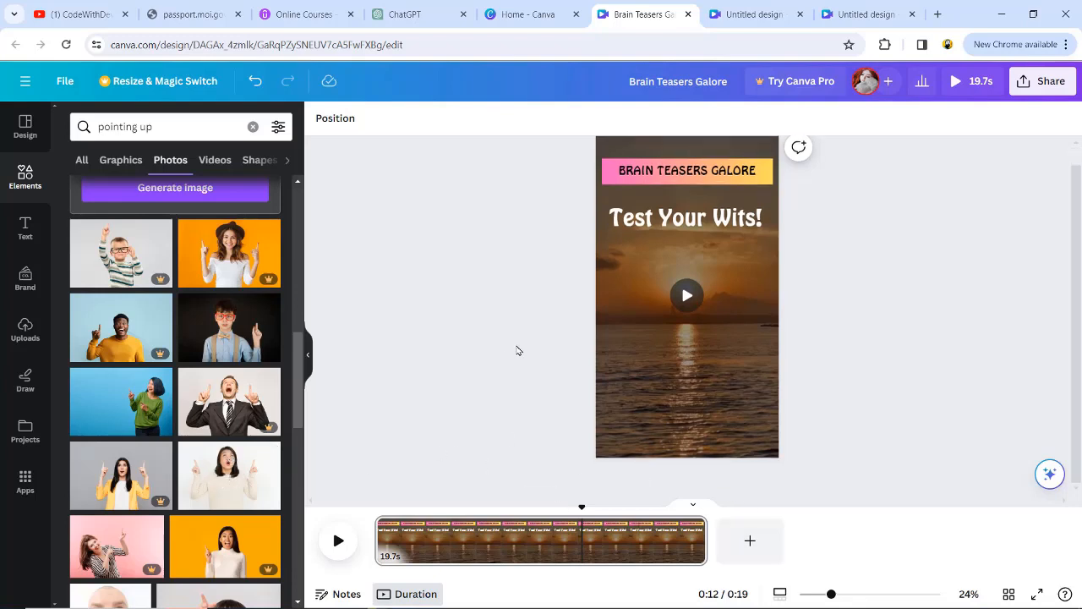
{"action": "left_click", "coordinate": [229, 475]}
{"action": "left_click_drag", "start_coordinate": [701, 333], "coordinate": [702, 420]}
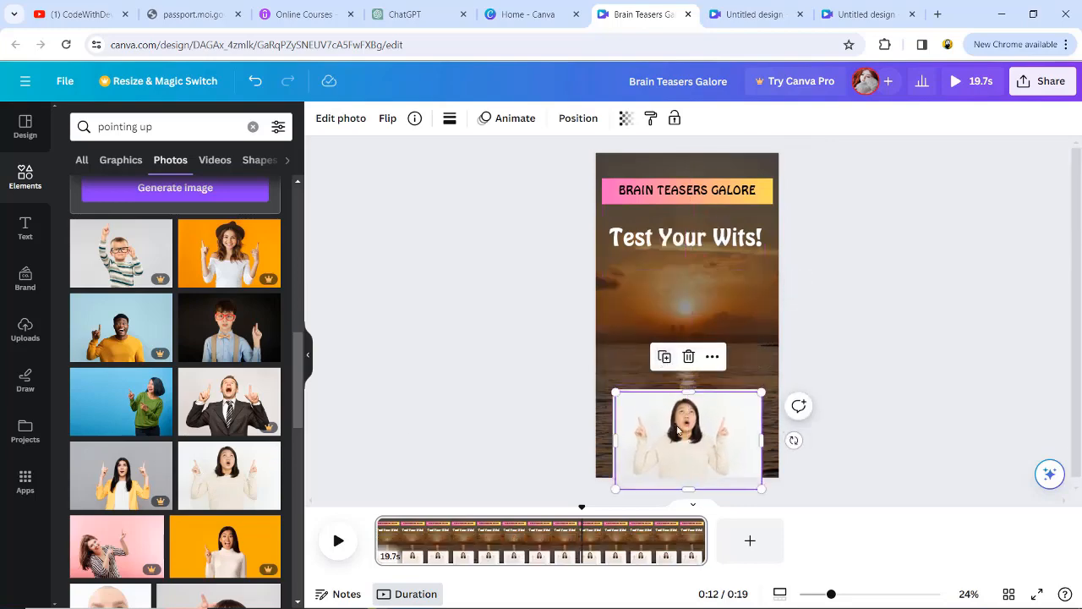
Step: Start a blank 1920 × 1080 px design, search the photos for "pointing up" and add the woman in the white sweater
{"action": "left_click", "coordinate": [661, 354]}
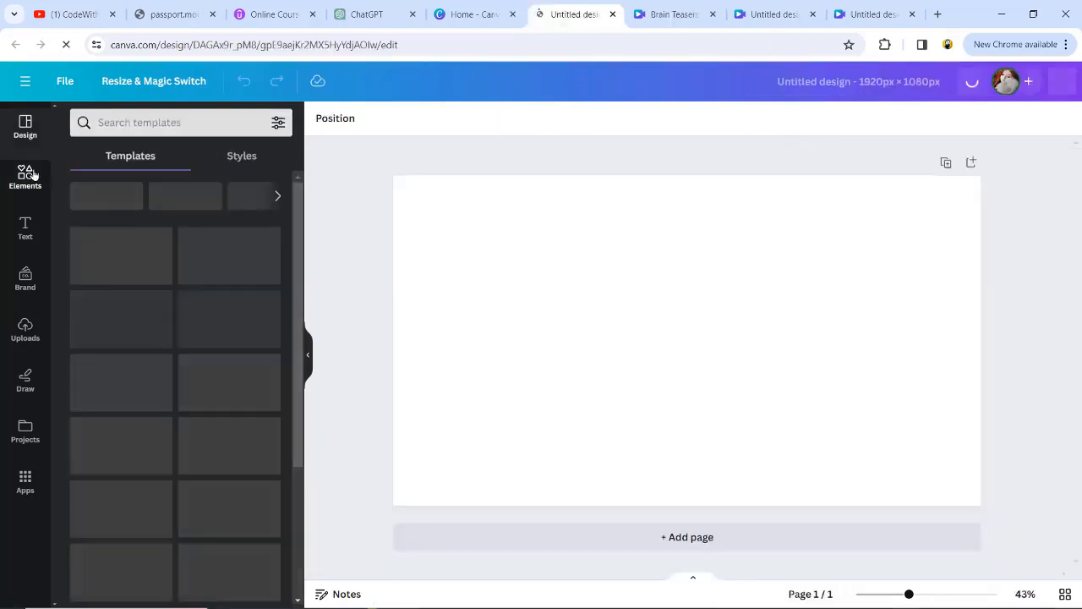
{"action": "left_click", "coordinate": [33, 176]}
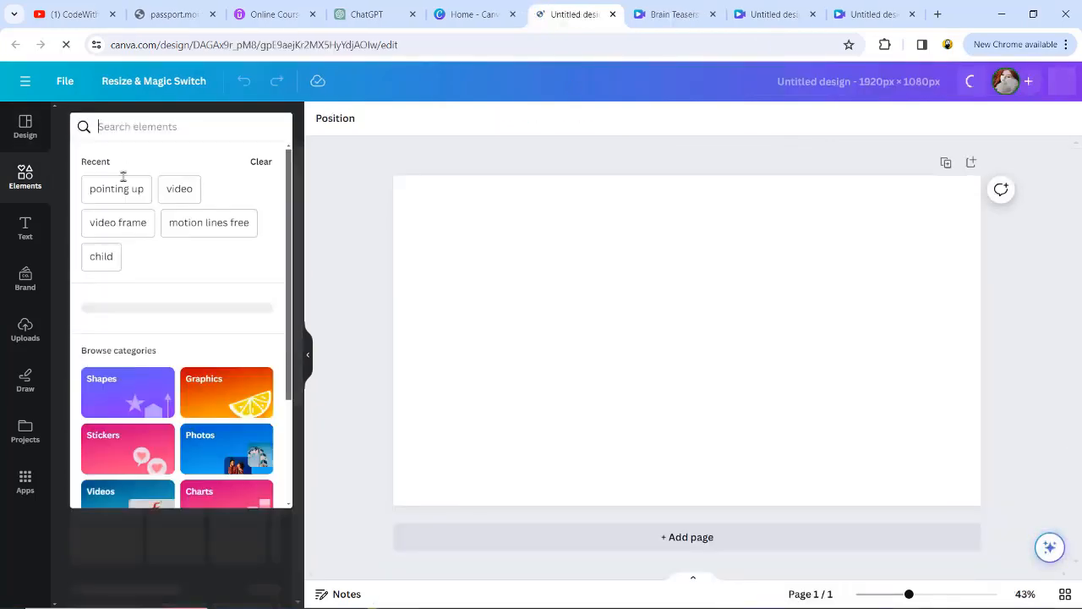
{"action": "left_click", "coordinate": [113, 186]}
{"action": "left_click", "coordinate": [266, 338]}
{"action": "scroll", "coordinate": [175, 481], "scroll_direction": "down", "scroll_amount": 5}
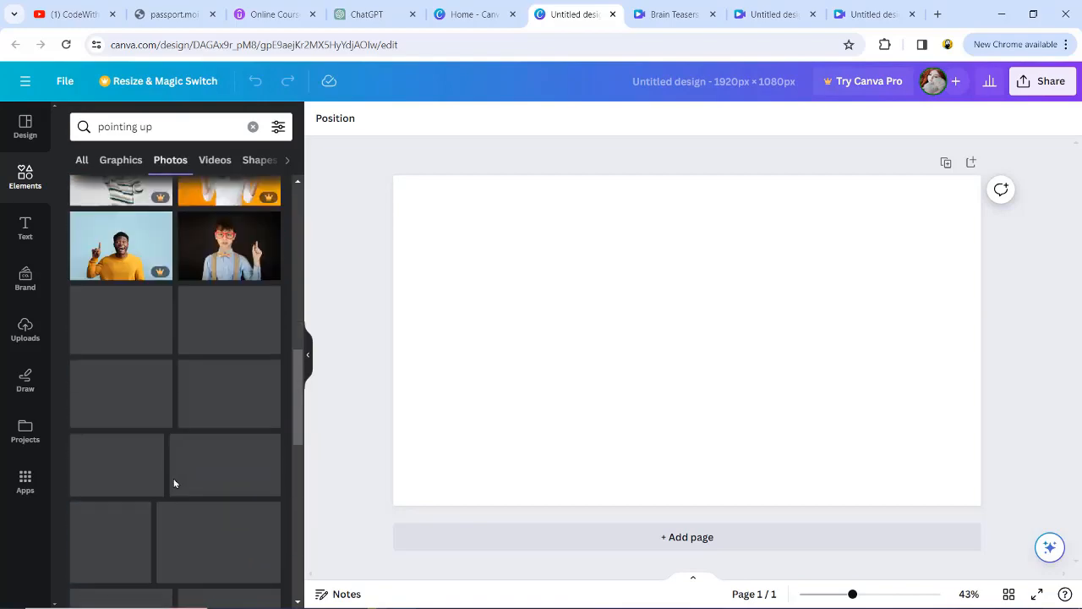
{"action": "left_click", "coordinate": [229, 391]}
Step: Enlarge the woman's photo until it spans the full width of the blank page
{"action": "left_click_drag", "start_coordinate": [638, 379], "coordinate": [546, 411]}
{"action": "left_click_drag", "start_coordinate": [792, 241], "coordinate": [891, 176]}
{"action": "left_click_drag", "start_coordinate": [710, 315], "coordinate": [757, 319]}
{"action": "left_click_drag", "start_coordinate": [935, 340], "coordinate": [981, 339]}
{"action": "left_click_drag", "start_coordinate": [438, 340], "coordinate": [391, 340]}
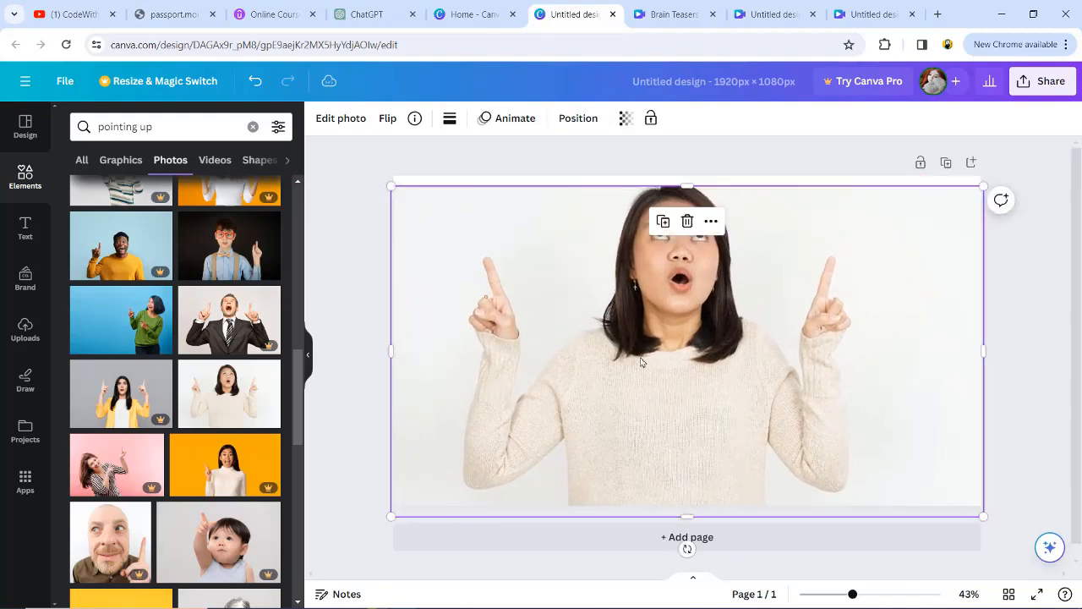
{"action": "left_click", "coordinate": [688, 180]}
Step: Download the photo page as a PNG file
{"action": "left_click", "coordinate": [1042, 80]}
{"action": "left_click", "coordinate": [834, 437]}
{"action": "left_click", "coordinate": [930, 343]}
Step: Open remove.bg in a new browser tab, upload the downloaded photo and download it with the background removed
{"action": "left_click", "coordinate": [938, 15]}
{"action": "type", "text": "re"}
{"action": "key", "text": "Return"}
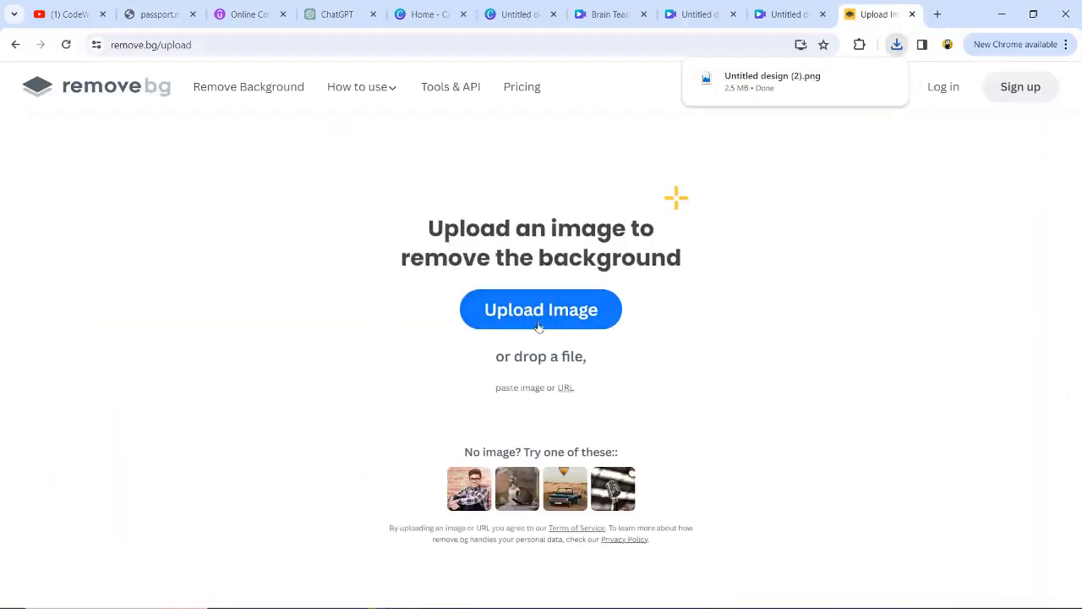
{"action": "left_click", "coordinate": [545, 311]}
{"action": "double_click", "coordinate": [456, 327]}
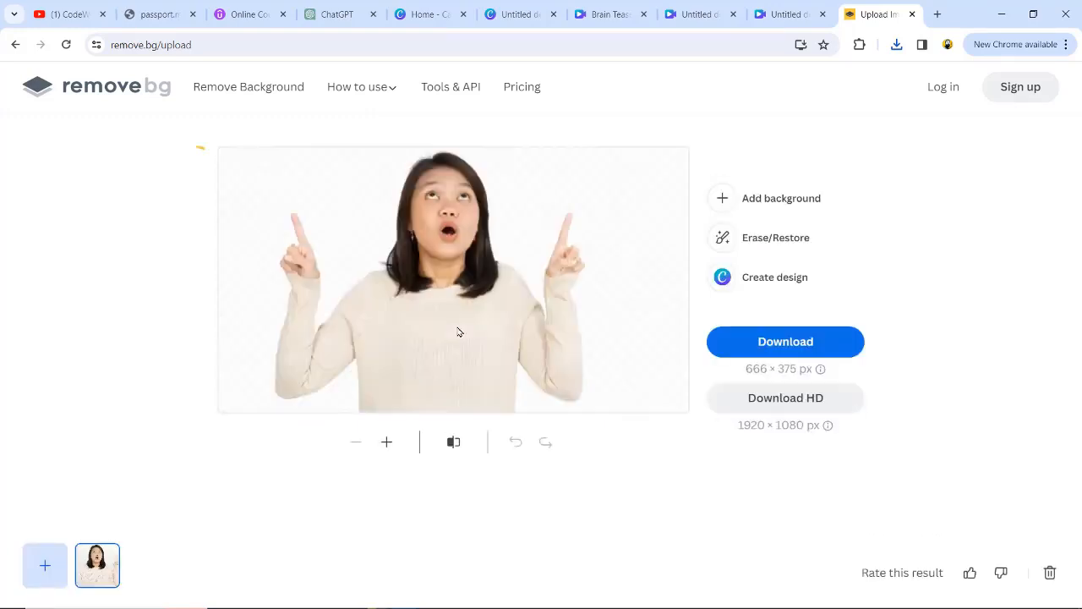
{"action": "left_click", "coordinate": [786, 341]}
Step: Back in the Brain Teasers Galore design, delete the woman's photo and add the uploaded cutout of her in its place
{"action": "left_click", "coordinate": [610, 14]}
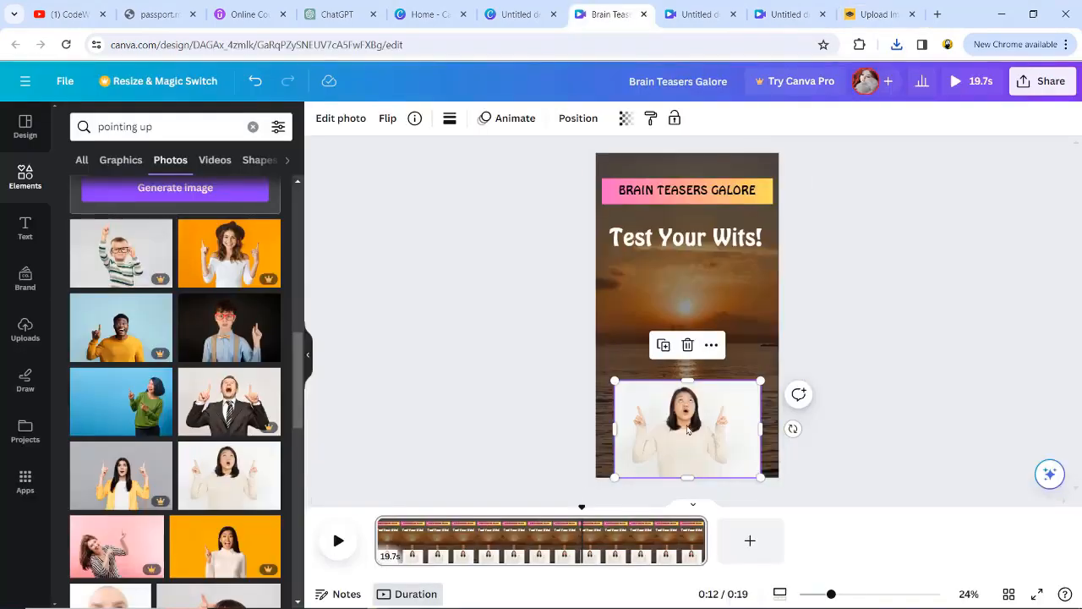
{"action": "key", "text": "Delete"}
{"action": "left_click", "coordinate": [26, 328]}
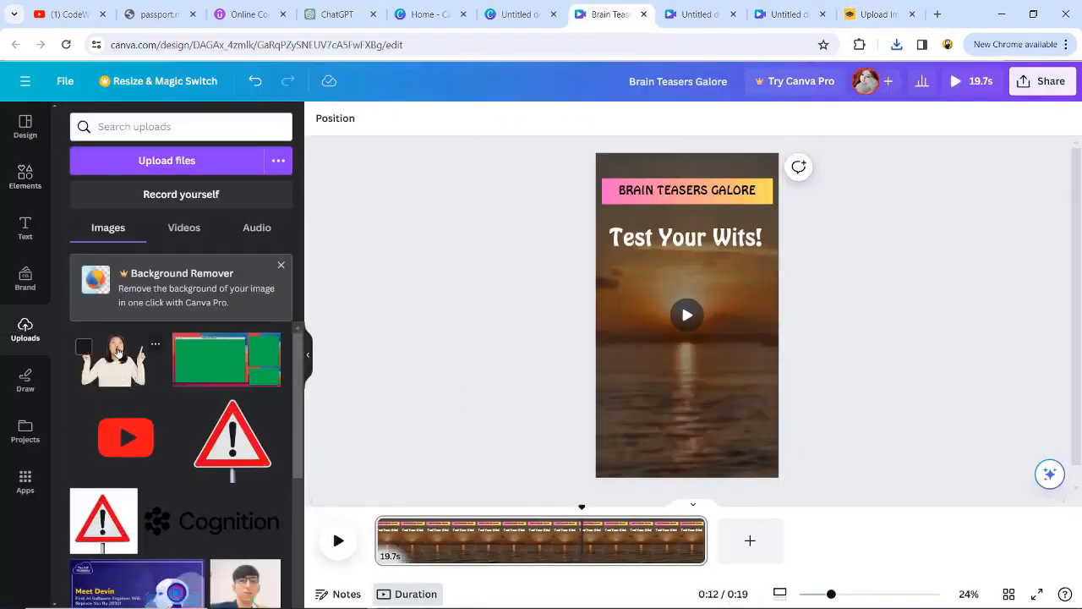
{"action": "left_click", "coordinate": [112, 360]}
Step: Enlarge the woman's cutout to about the page's full width and align it along the page's lower edge
{"action": "left_click_drag", "start_coordinate": [681, 332], "coordinate": [664, 461]}
{"action": "left_click_drag", "start_coordinate": [625, 412], "coordinate": [584, 276]}
{"action": "left_click_drag", "start_coordinate": [673, 413], "coordinate": [728, 414]}
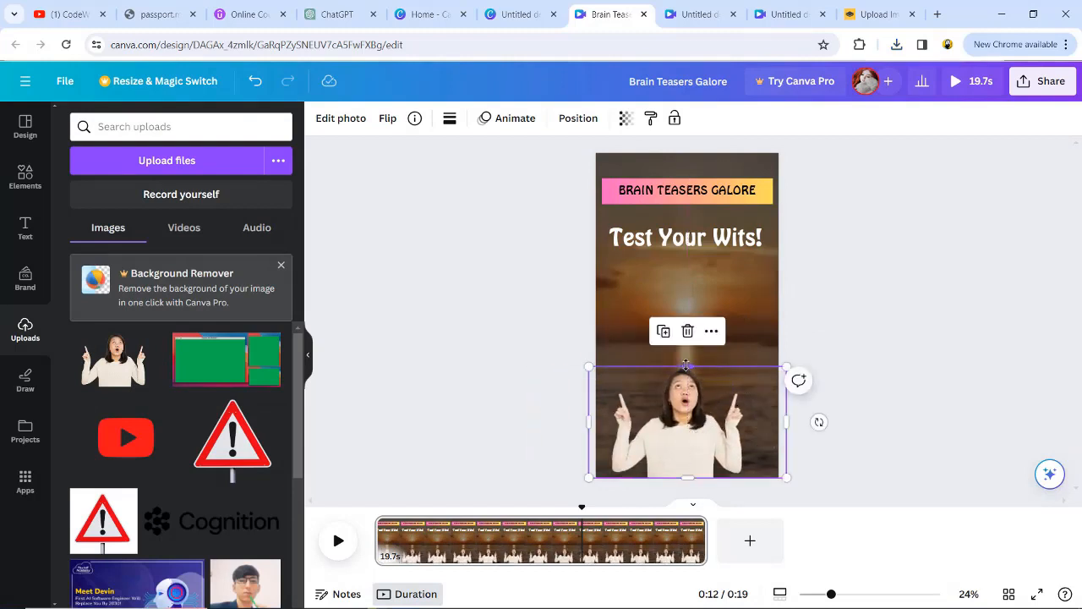
{"action": "left_click_drag", "start_coordinate": [686, 365], "coordinate": [686, 342]}
{"action": "left_click_drag", "start_coordinate": [687, 411], "coordinate": [695, 410]}
{"action": "left_click", "coordinate": [860, 380]}
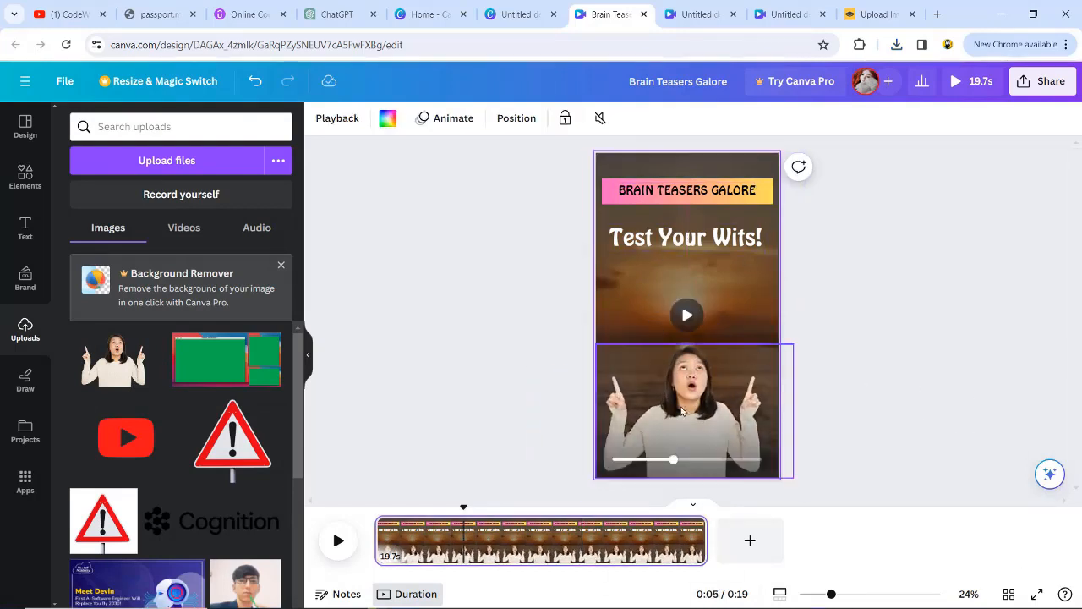
Step: Apply the Typewriter animation to the "BRAIN TEASERS GALORE" heading and to the "Test Your Wits!" text
{"action": "left_click", "coordinate": [445, 118]}
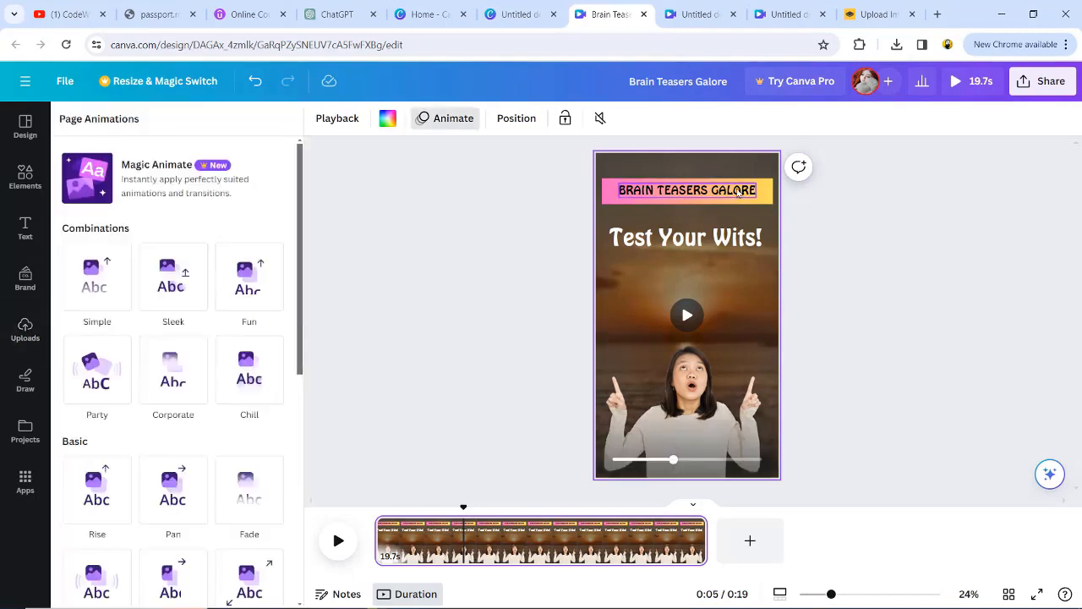
{"action": "double_click", "coordinate": [761, 200]}
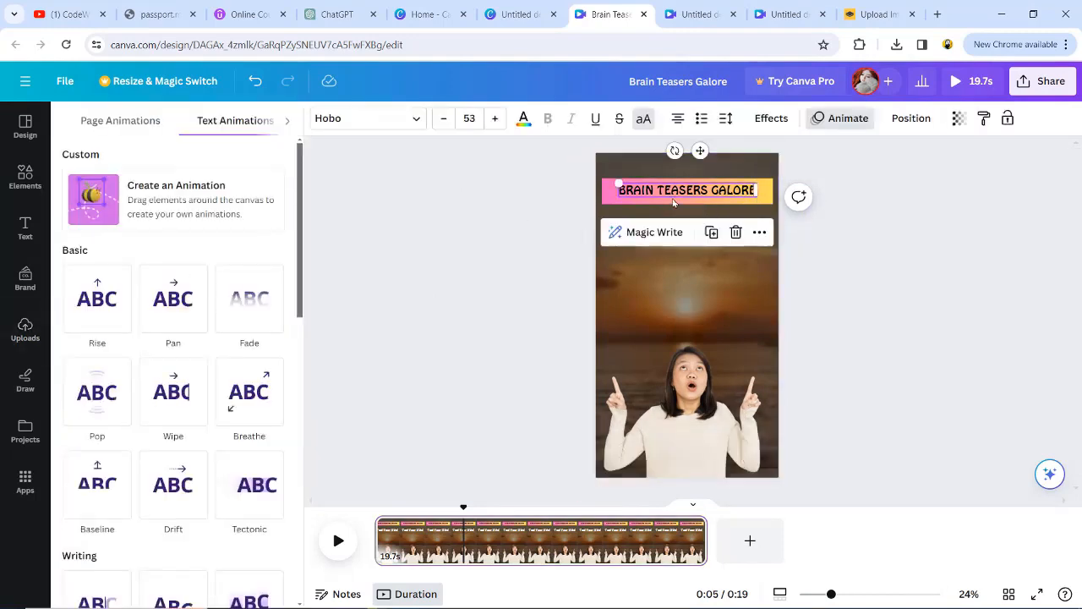
{"action": "scroll", "coordinate": [101, 499], "scroll_direction": "down", "scroll_amount": 5}
{"action": "scroll", "coordinate": [97, 568], "scroll_direction": "down", "scroll_amount": 1}
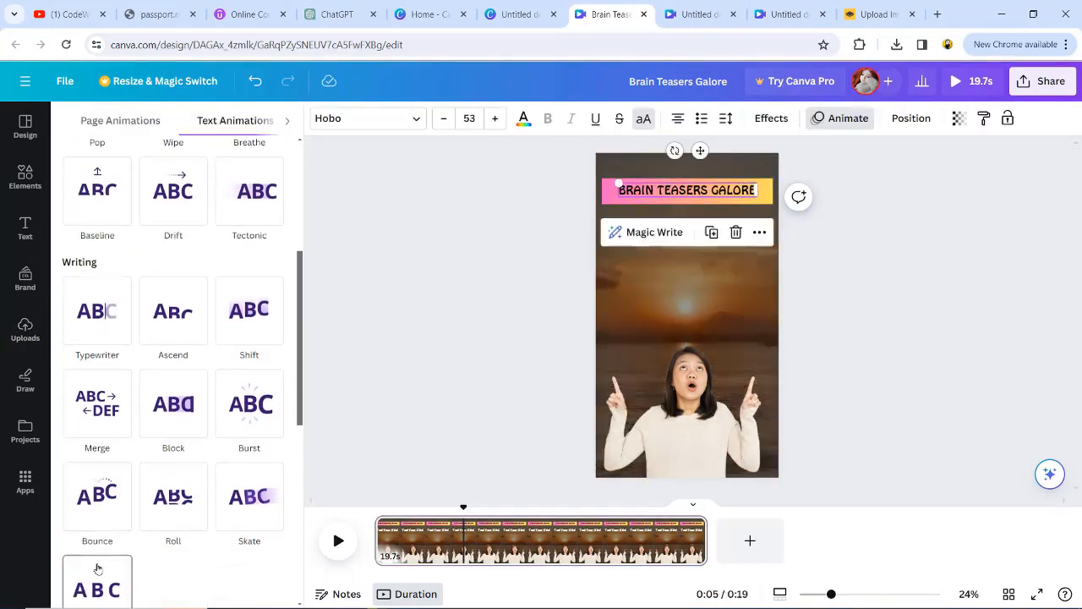
{"action": "left_click", "coordinate": [107, 316]}
{"action": "left_click", "coordinate": [686, 235]}
{"action": "left_click", "coordinate": [94, 290]}
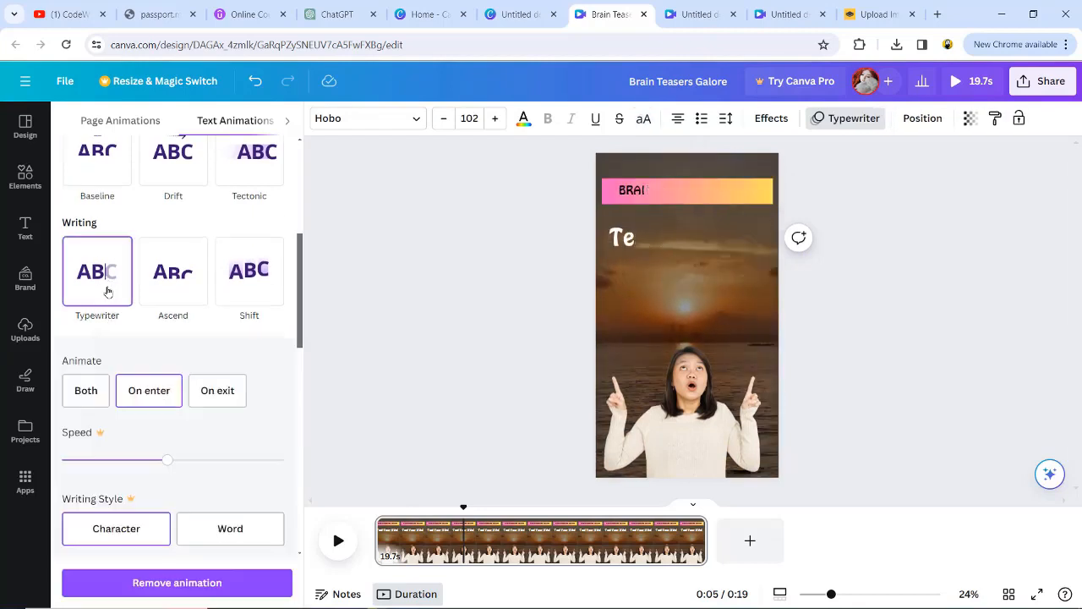
Step: Apply the Photo Rise animation to the woman's cutout and preview the page
{"action": "left_click", "coordinate": [701, 454]}
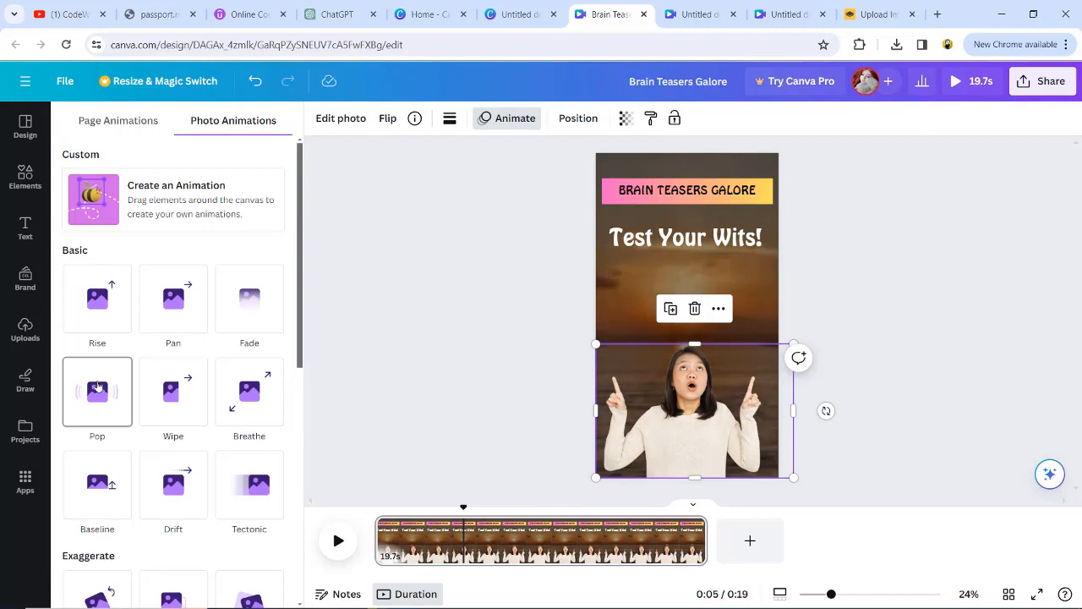
{"action": "scroll", "coordinate": [93, 370], "scroll_direction": "down", "scroll_amount": 3}
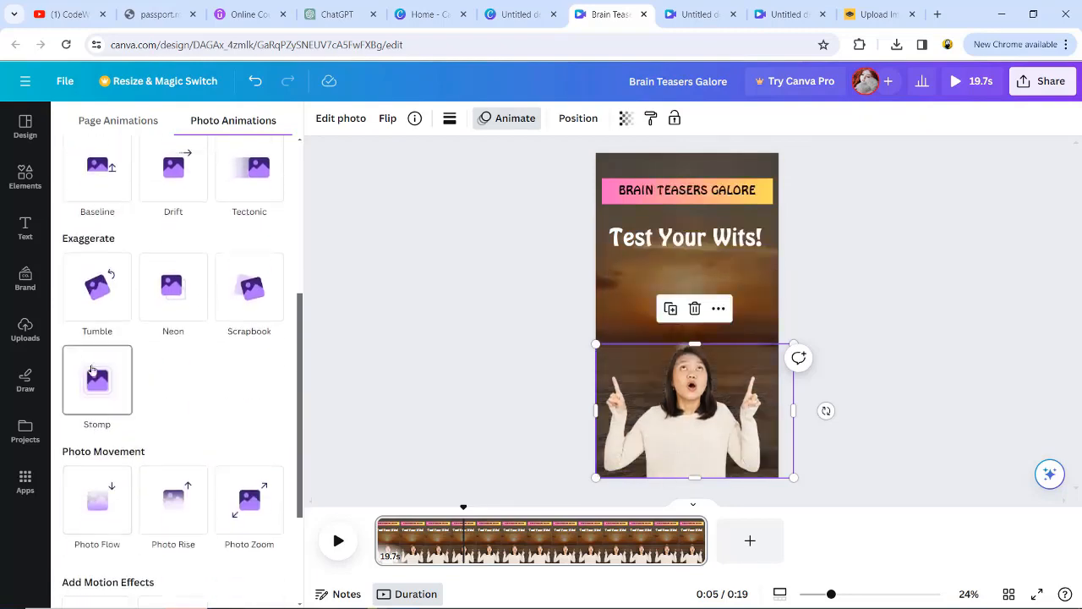
{"action": "left_click", "coordinate": [174, 499]}
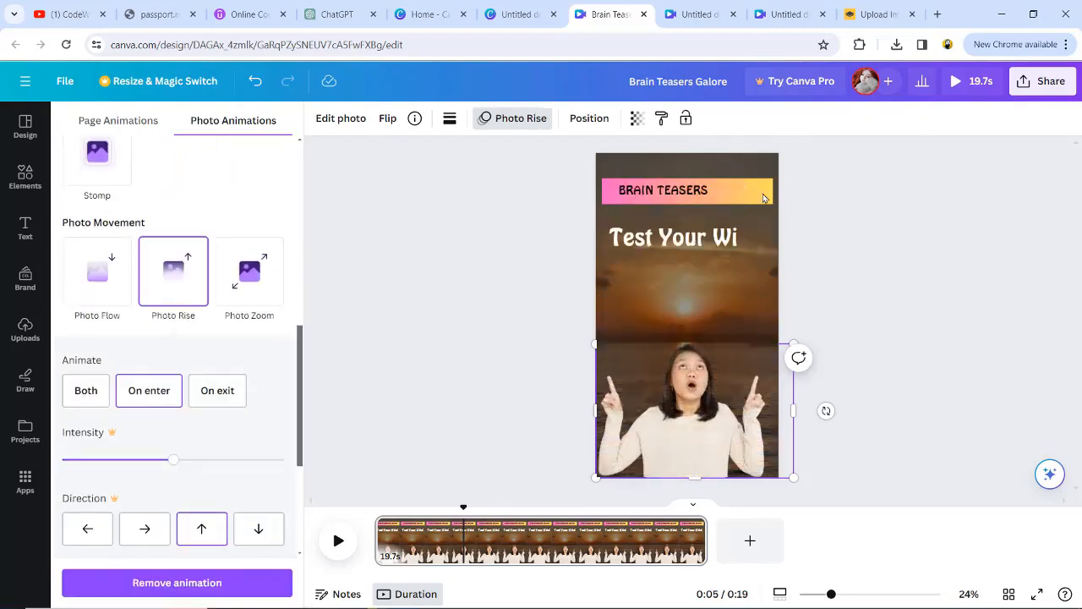
{"action": "left_click", "coordinate": [765, 191]}
{"action": "left_click", "coordinate": [339, 541]}
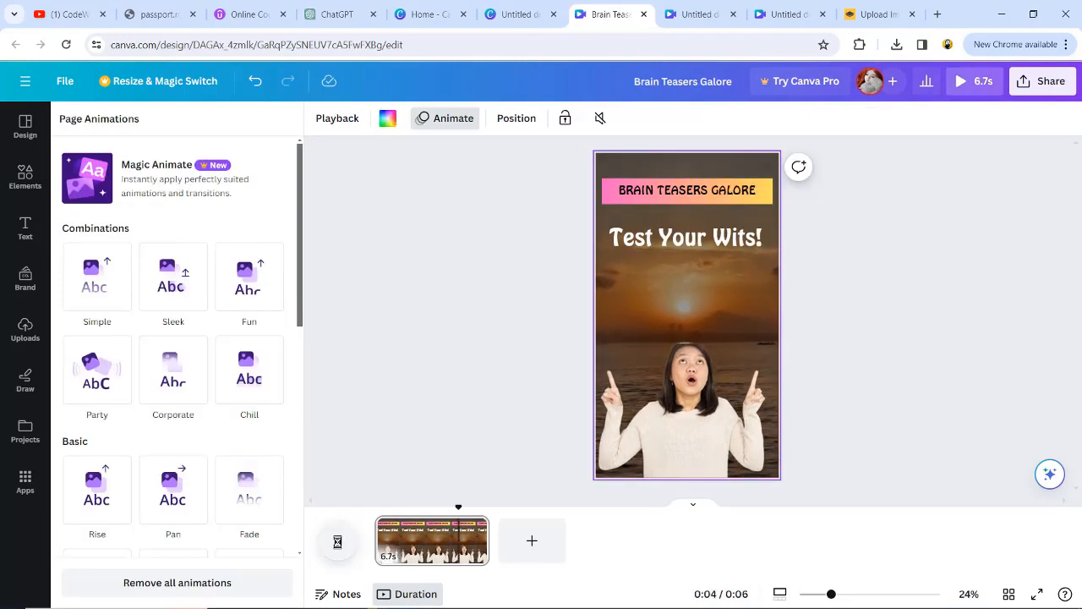
{"action": "left_click", "coordinate": [338, 540]}
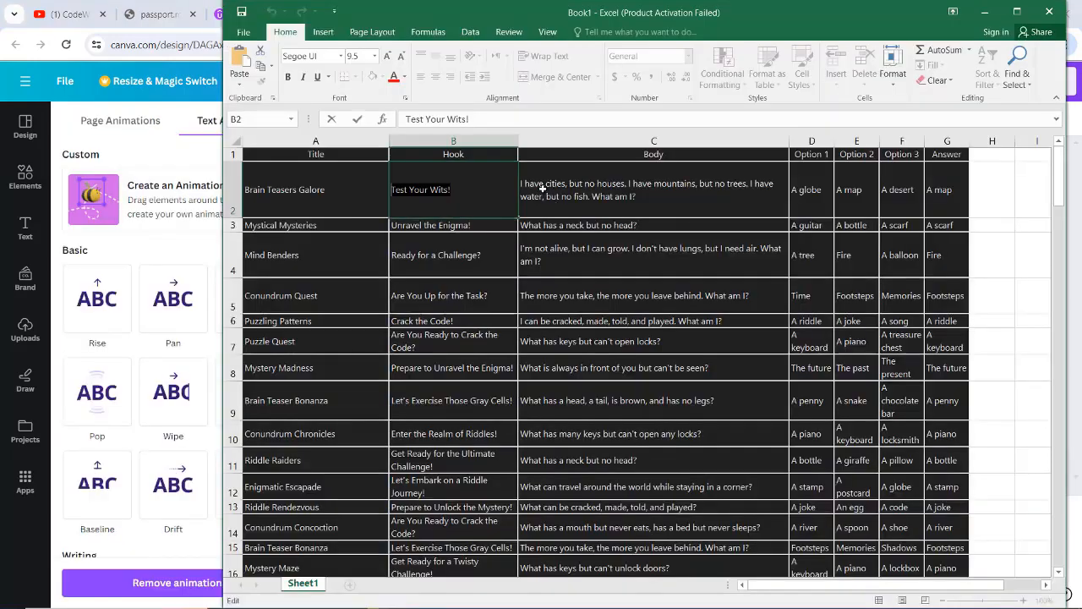
Step: Copy the "I have cities, but no houses" riddle from Excel cell C2 into a new body text box in the Canva design
{"action": "left_click", "coordinate": [566, 198]}
{"action": "double_click", "coordinate": [566, 198]}
{"action": "left_click_drag", "start_coordinate": [639, 198], "coordinate": [519, 183]}
{"action": "right_click", "coordinate": [545, 186]}
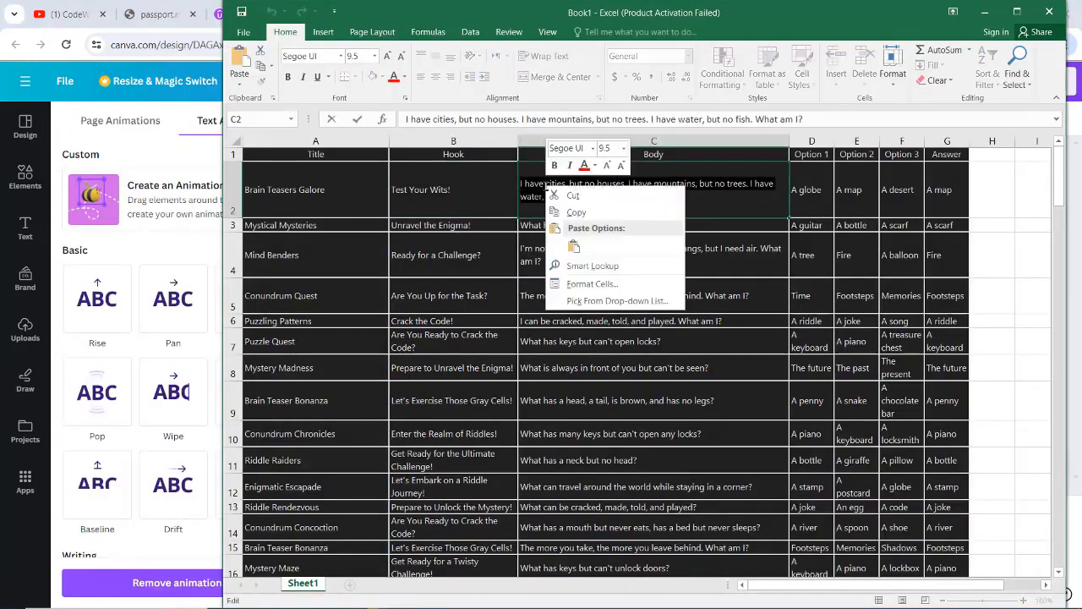
{"action": "left_click", "coordinate": [576, 212]}
{"action": "key", "text": "alt+Tab"}
{"action": "left_click", "coordinate": [25, 227]}
{"action": "left_click", "coordinate": [135, 381]}
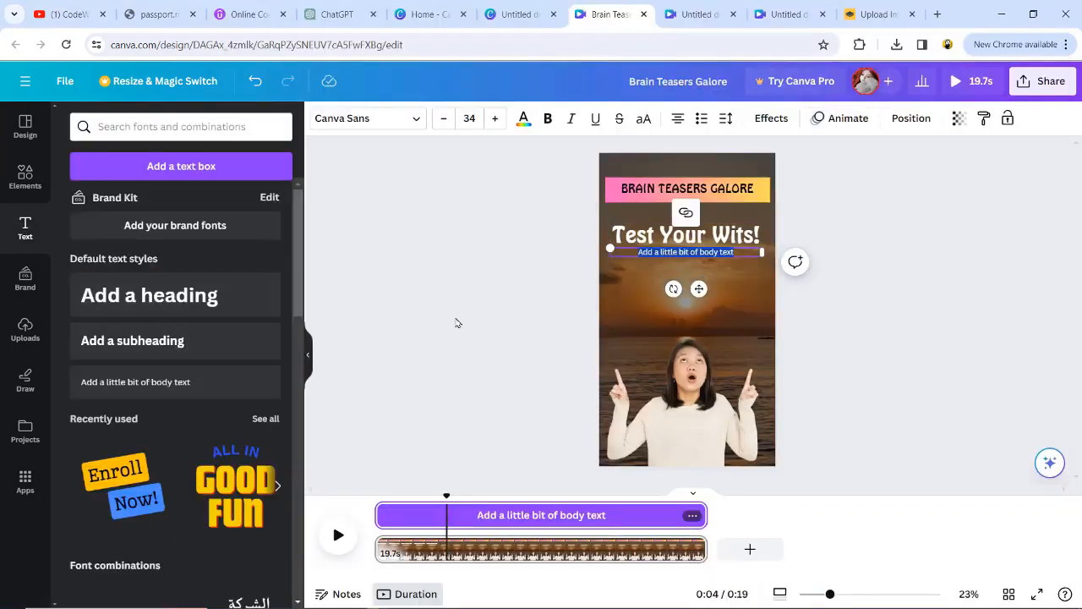
{"action": "key", "text": "ctrl+v"}
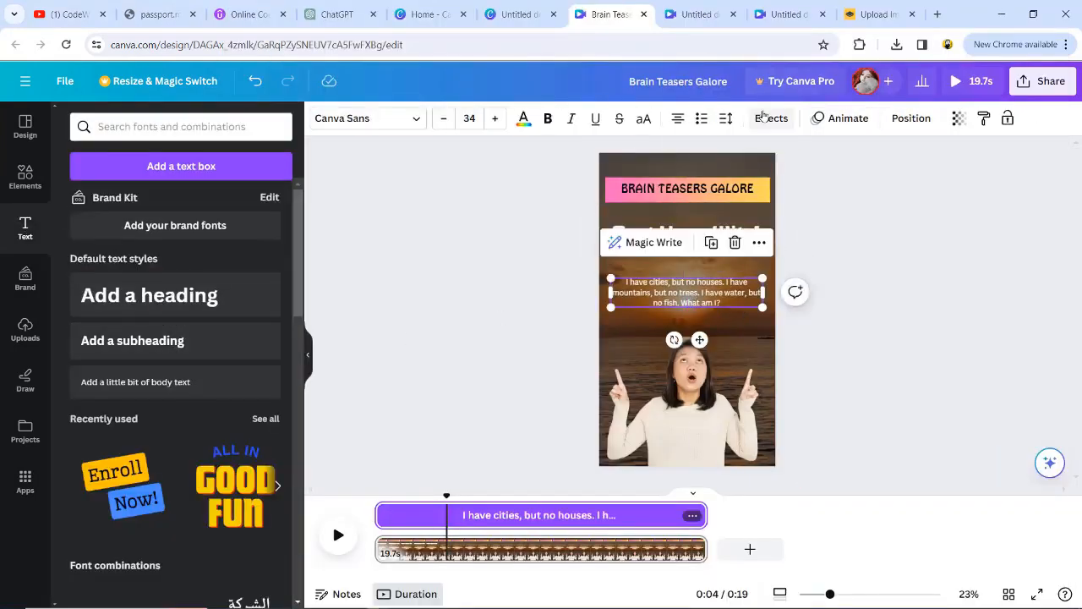
Step: Give the riddle text a white Background effect and set its text color to black
{"action": "left_click", "coordinate": [756, 120]}
{"action": "left_click", "coordinate": [100, 486]}
{"action": "scroll", "coordinate": [196, 498], "scroll_direction": "down", "scroll_amount": 3}
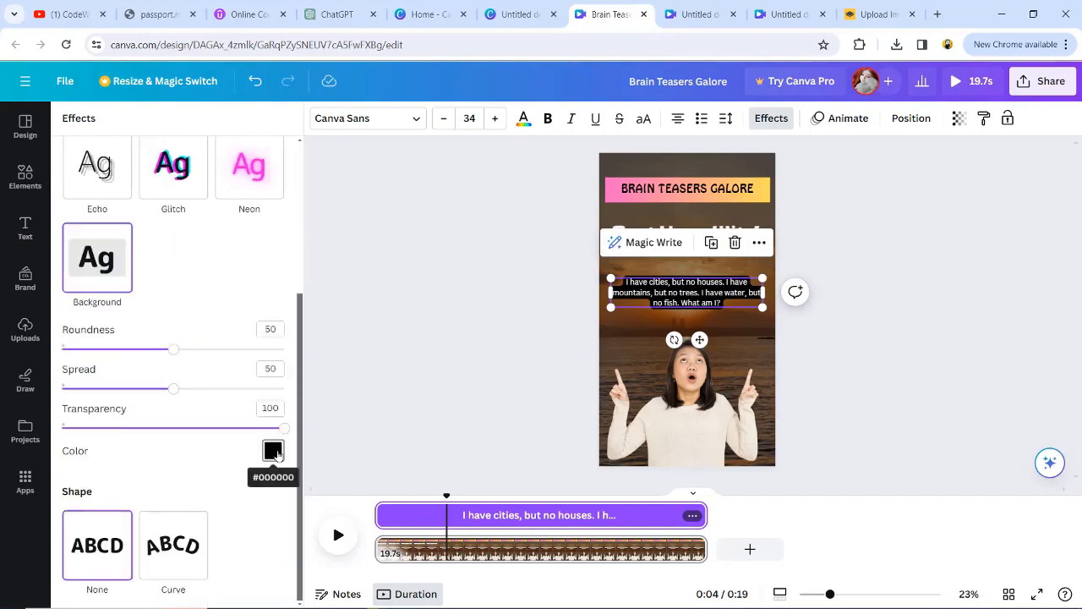
{"action": "left_click", "coordinate": [274, 452]}
{"action": "left_click", "coordinate": [251, 418]}
{"action": "left_click", "coordinate": [523, 118]}
Step: Enlarge the riddle text to size 50.1 and center it between the "Test Your Wits!" text and the woman
{"action": "left_click_drag", "start_coordinate": [610, 278], "coordinate": [586, 272]}
{"action": "left_click_drag", "start_coordinate": [667, 293], "coordinate": [686, 296]}
{"action": "left_click_drag", "start_coordinate": [780, 310], "coordinate": [762, 306]}
{"action": "left_click_drag", "start_coordinate": [689, 299], "coordinate": [693, 295]}
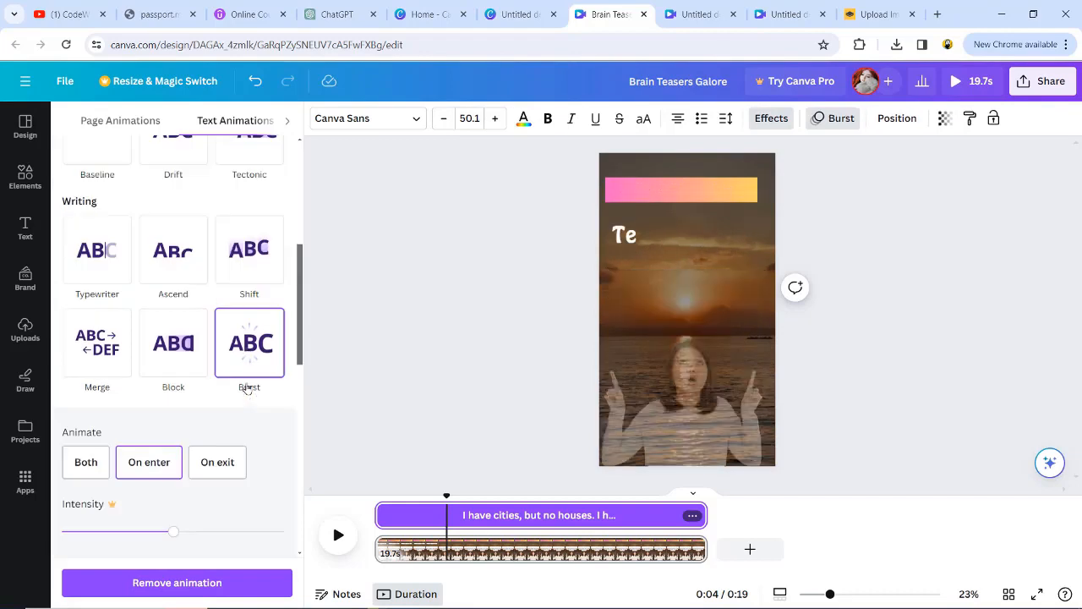
Step: Shorten the riddle text's timing so it starts about 3 seconds into the page, and play the video to check it
{"action": "left_click", "coordinate": [476, 515]}
{"action": "left_click_drag", "start_coordinate": [383, 515], "coordinate": [466, 511]}
{"action": "left_click_drag", "start_coordinate": [700, 515], "coordinate": [588, 513]}
{"action": "left_click_drag", "start_coordinate": [378, 503], "coordinate": [436, 514]}
{"action": "left_click_drag", "start_coordinate": [512, 512], "coordinate": [488, 513]}
{"action": "left_click", "coordinate": [337, 540]}
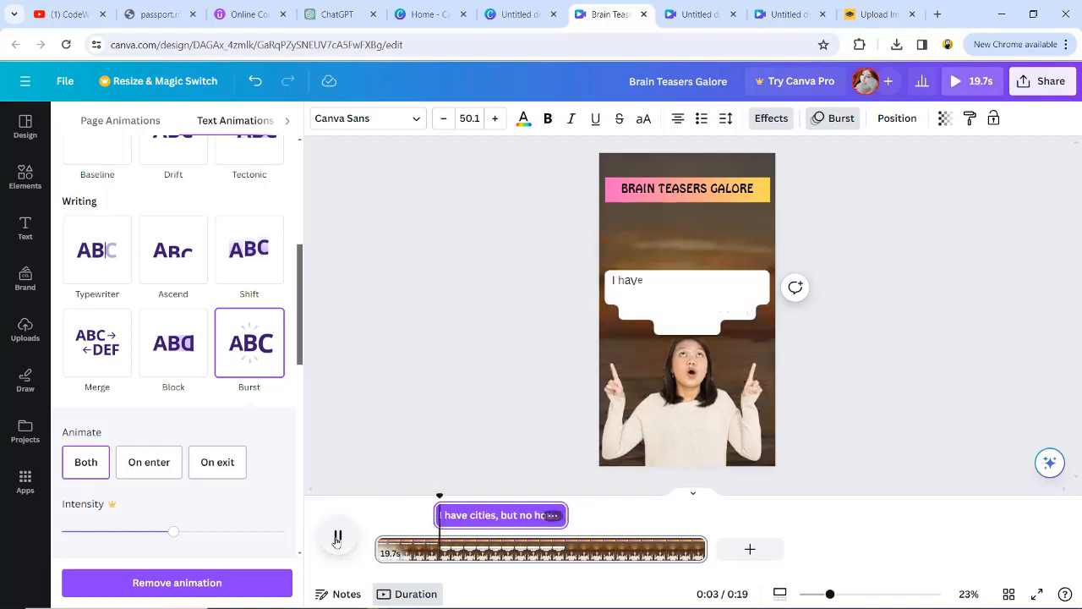
{"action": "left_click", "coordinate": [337, 539]}
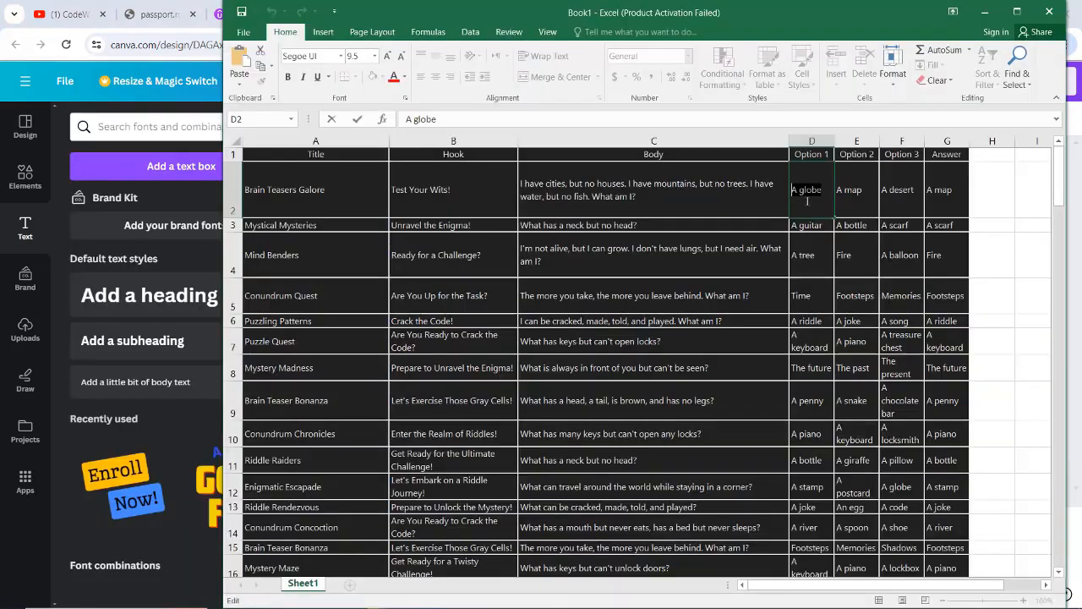
Step: Copy "A globe" from the Option 1 cell D2 in Excel and paste it over the duplicated riddle text in Canva
{"action": "right_click", "coordinate": [807, 196]}
{"action": "left_click", "coordinate": [837, 227]}
{"action": "key", "text": "alt+Tab"}
{"action": "double_click", "coordinate": [691, 316]}
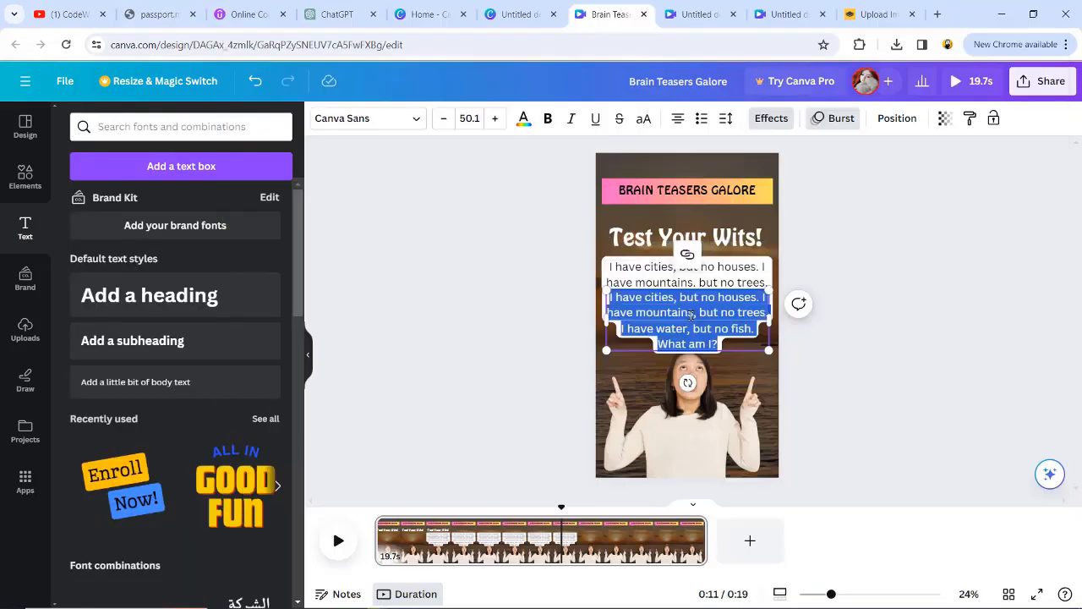
{"action": "key", "text": "ctrl+v"}
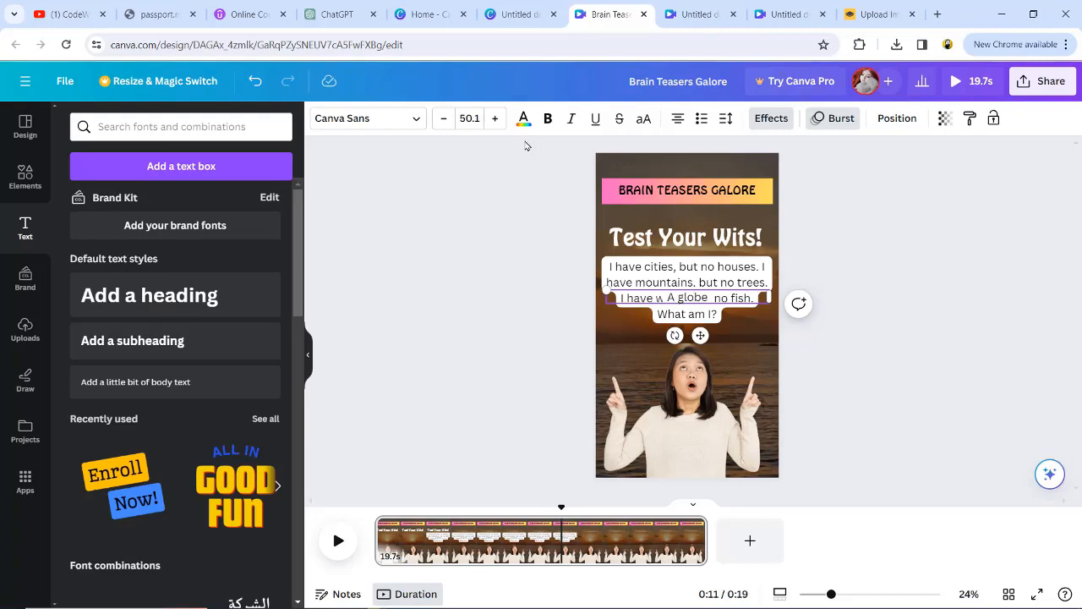
Step: Give the "A globe" text a yellow Background effect and move it just below the riddle
{"action": "left_click", "coordinate": [773, 117]}
{"action": "scroll", "coordinate": [173, 485], "scroll_direction": "down", "scroll_amount": 3}
{"action": "scroll", "coordinate": [161, 482], "scroll_direction": "up", "scroll_amount": 3}
{"action": "left_click", "coordinate": [109, 489]}
{"action": "scroll", "coordinate": [231, 484], "scroll_direction": "down", "scroll_amount": 1}
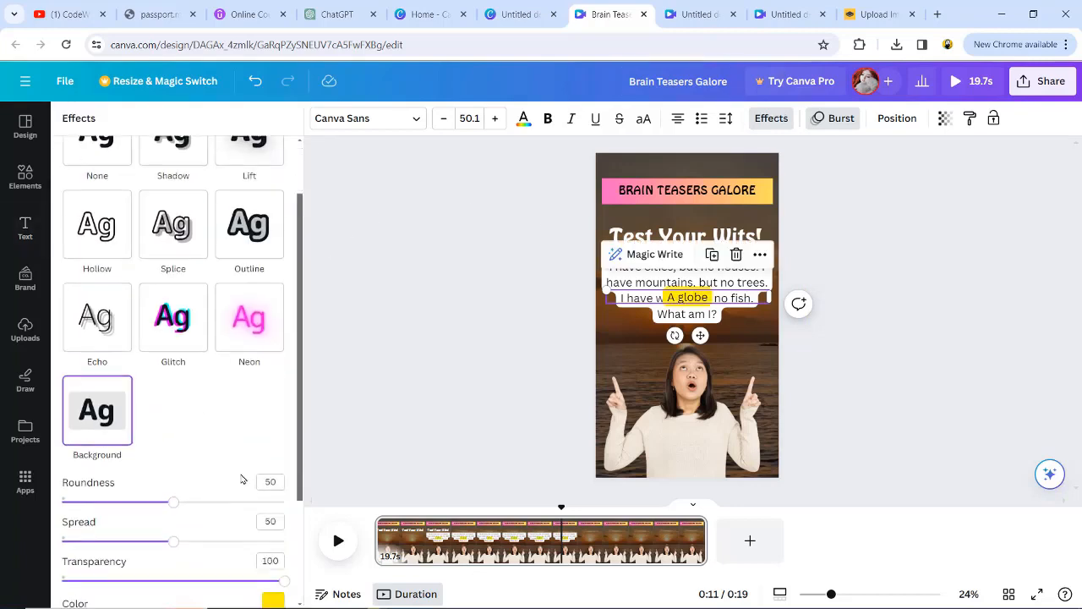
{"action": "left_click_drag", "start_coordinate": [692, 301], "coordinate": [692, 323]}
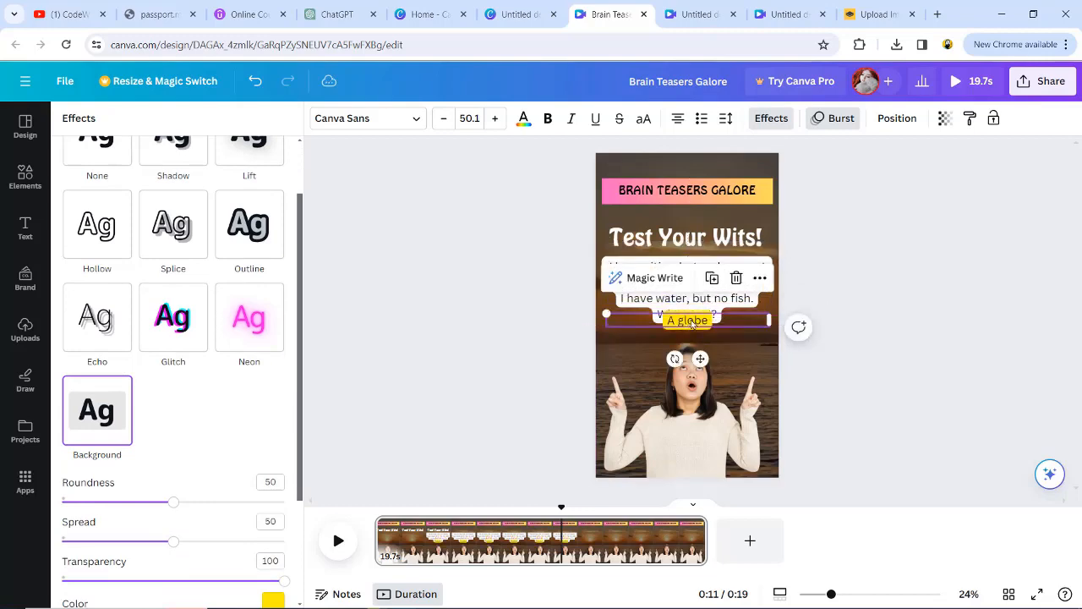
Step: Duplicate the "A globe" option below itself and replace the copy's text with "A map" from Excel cell E2
{"action": "left_click", "coordinate": [712, 283]}
{"action": "left_click_drag", "start_coordinate": [696, 374], "coordinate": [696, 343]}
{"action": "key", "text": "alt+Tab"}
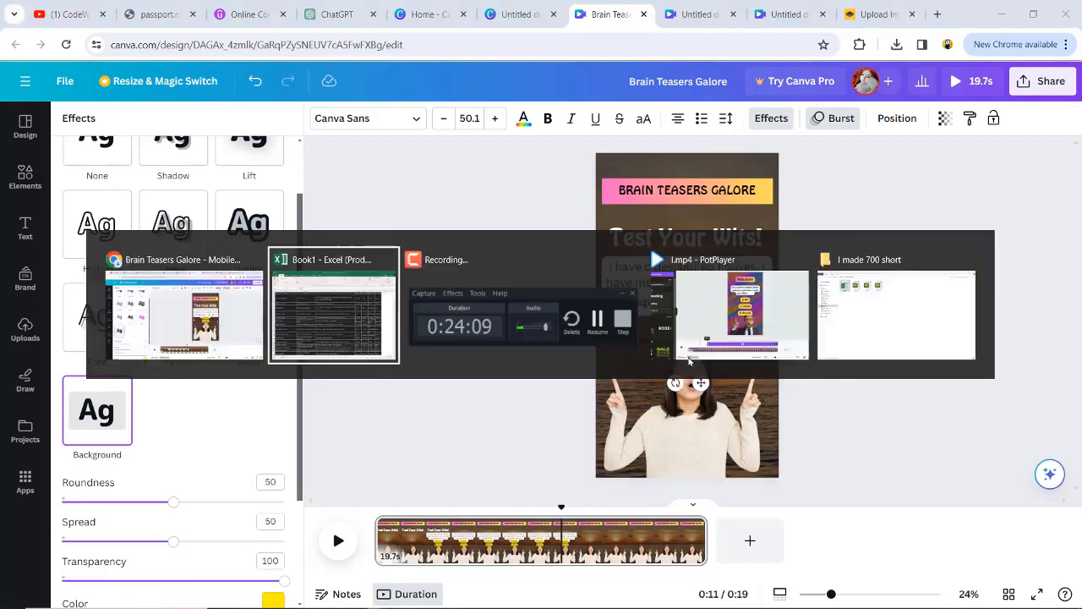
{"action": "triple_click", "coordinate": [857, 194]}
{"action": "key", "text": "ctrl+c"}
{"action": "key", "text": "alt+Tab"}
{"action": "double_click", "coordinate": [692, 343]}
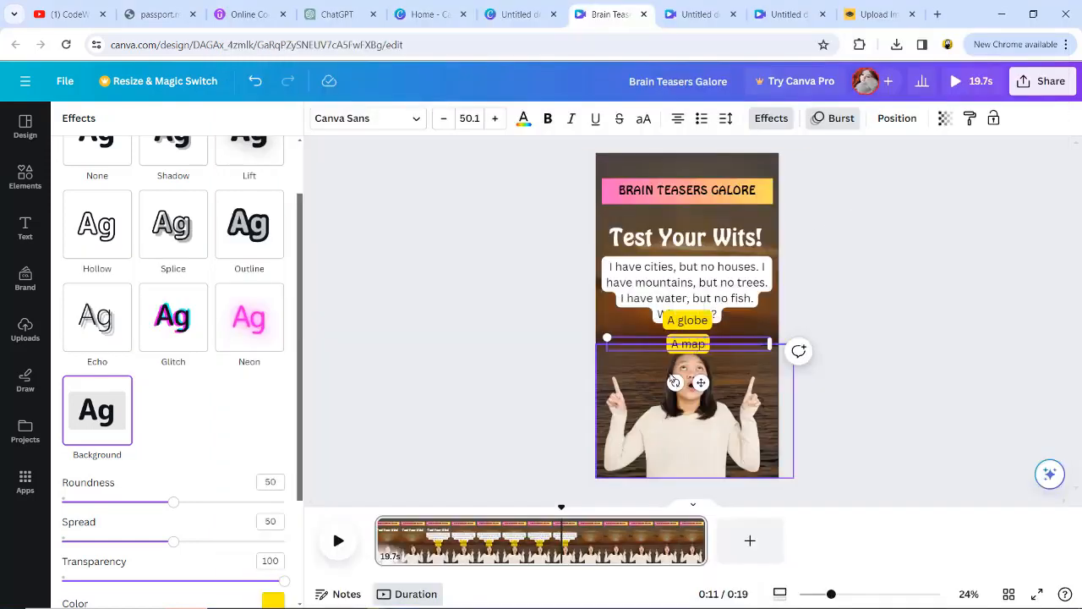
Step: Duplicate the "A globe" option again, shift the woman's cutout down and space the answer options evenly below the riddle
{"action": "left_click", "coordinate": [703, 326]}
{"action": "left_click", "coordinate": [712, 284]}
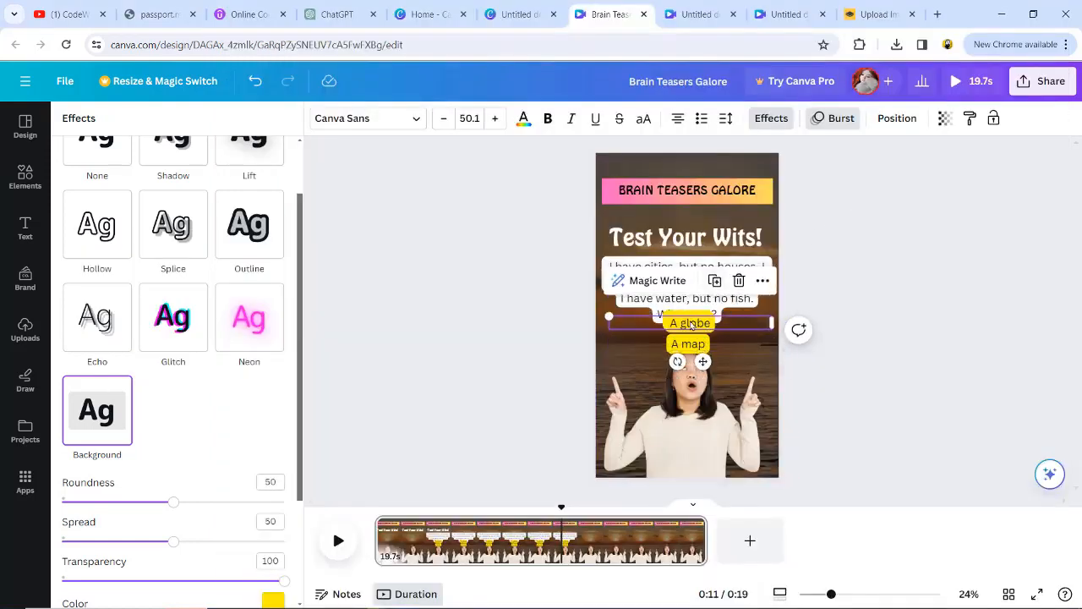
{"action": "left_click_drag", "start_coordinate": [672, 427], "coordinate": [684, 427]}
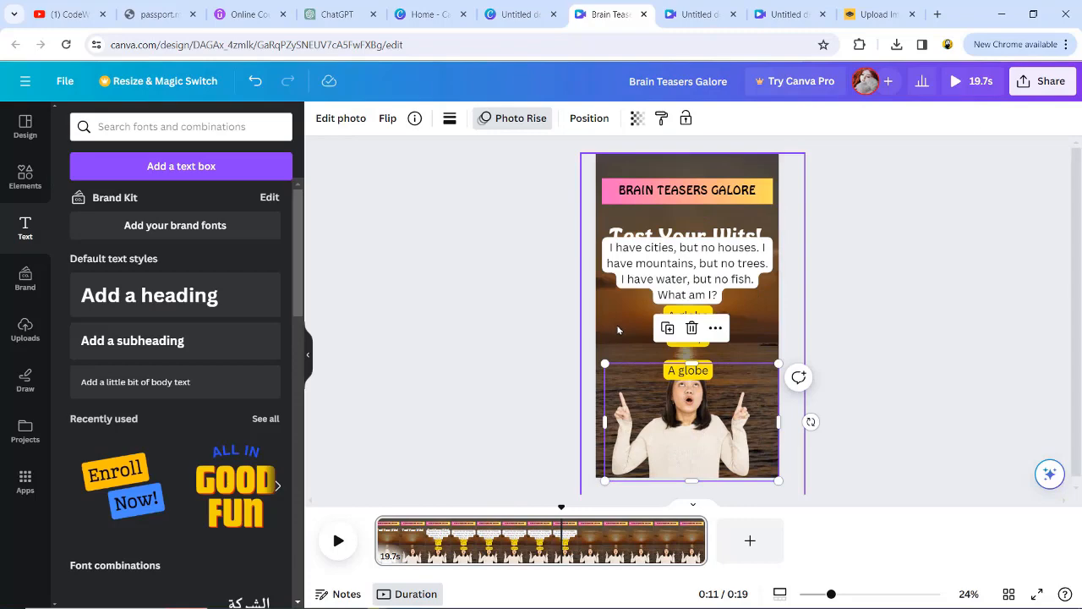
{"action": "left_click", "coordinate": [687, 338]}
{"action": "left_click_drag", "start_coordinate": [687, 338], "coordinate": [688, 343]}
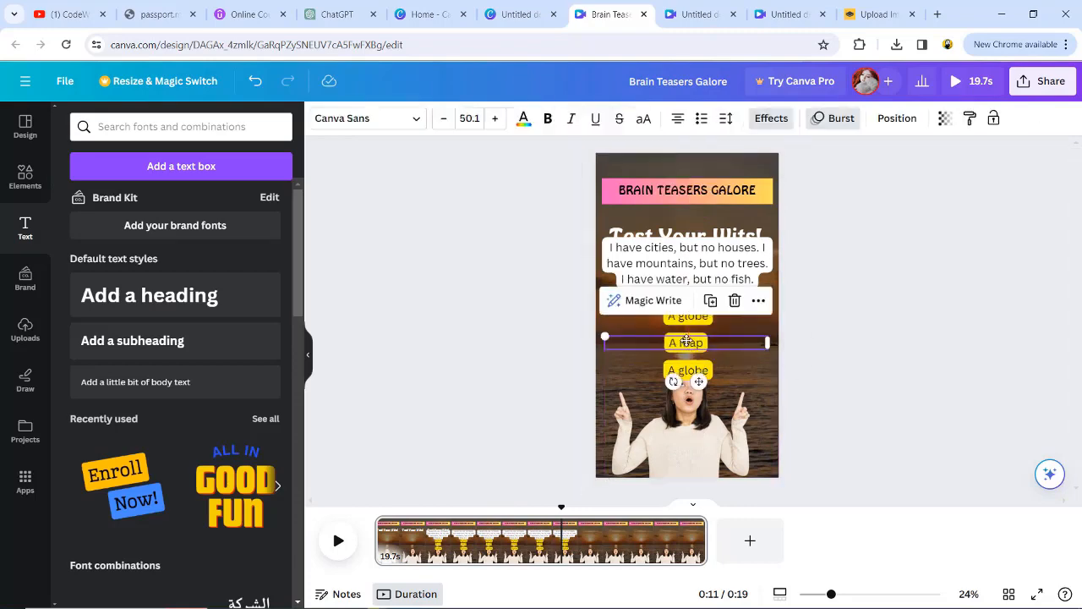
Step: Replace the text of the lowest answer option with "A desert" from Excel cell F2
{"action": "left_click", "coordinate": [662, 370]}
{"action": "key", "text": "alt+Tab"}
{"action": "triple_click", "coordinate": [910, 192]}
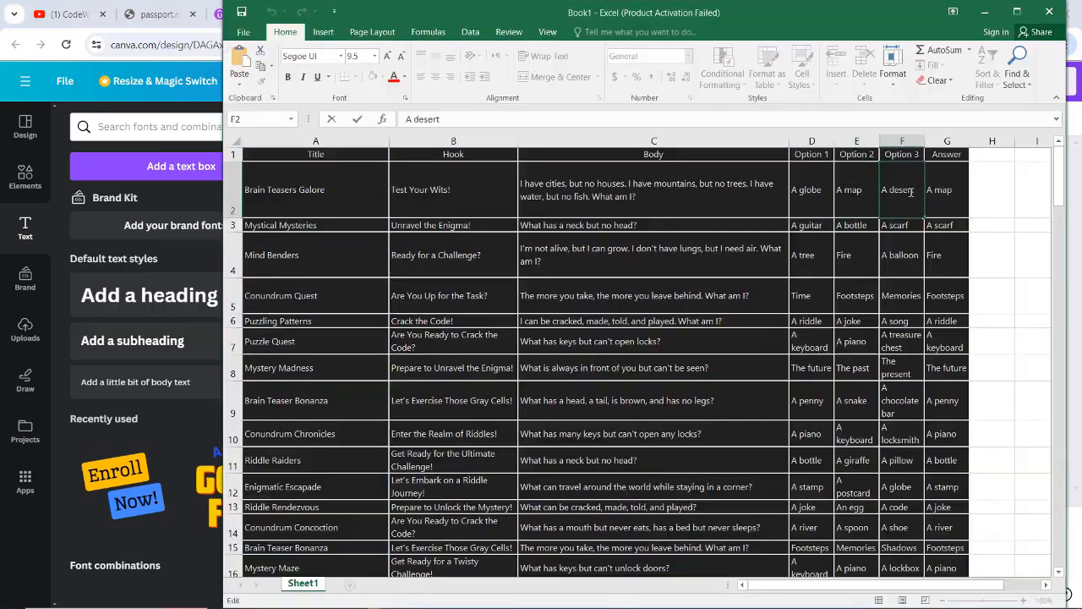
{"action": "key", "text": "alt+Tab"}
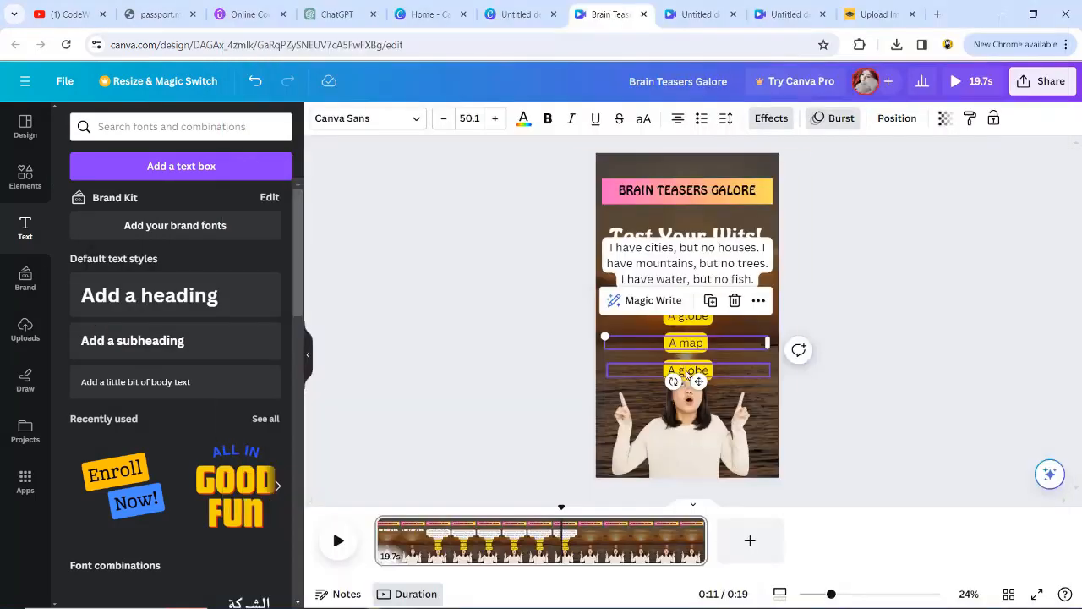
{"action": "double_click", "coordinate": [688, 371]}
{"action": "key", "text": "ctrl+v"}
{"action": "left_click", "coordinate": [639, 337]}
{"action": "left_click", "coordinate": [681, 316]}
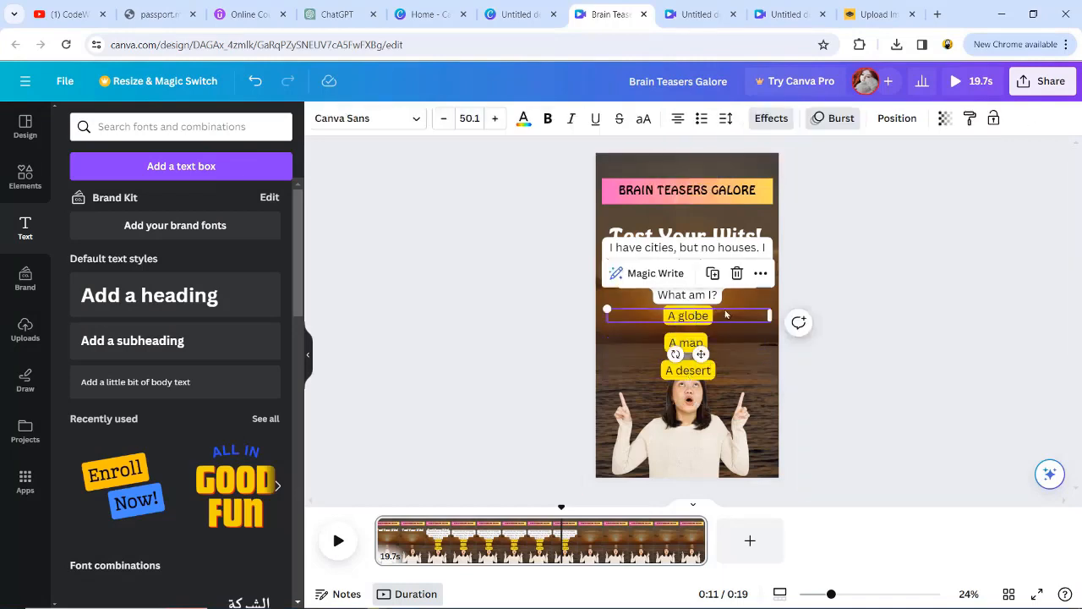
Step: Show the timing of the "A globe" option and shift it to start at the 0:11 mark
{"action": "right_click", "coordinate": [683, 317]}
{"action": "left_click", "coordinate": [747, 435]}
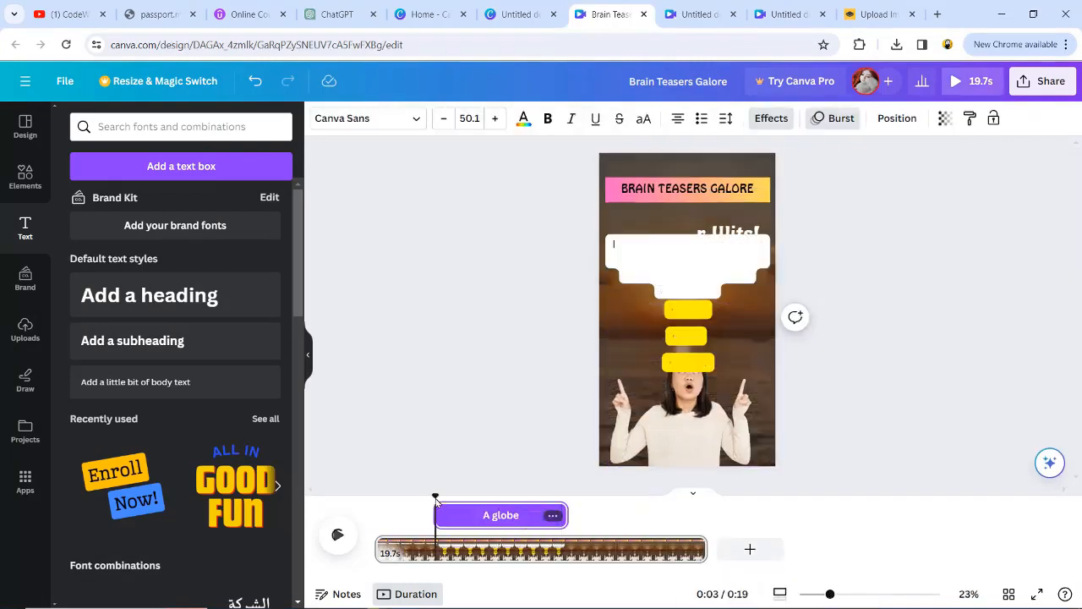
{"action": "left_click_drag", "start_coordinate": [475, 514], "coordinate": [569, 523]}
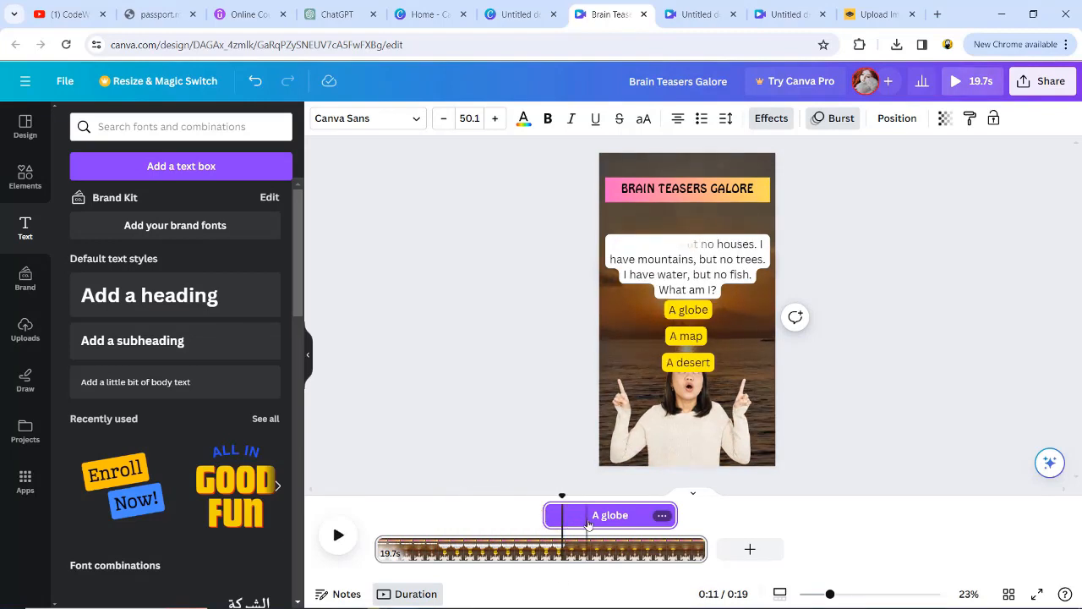
{"action": "left_click_drag", "start_coordinate": [584, 518], "coordinate": [593, 513]}
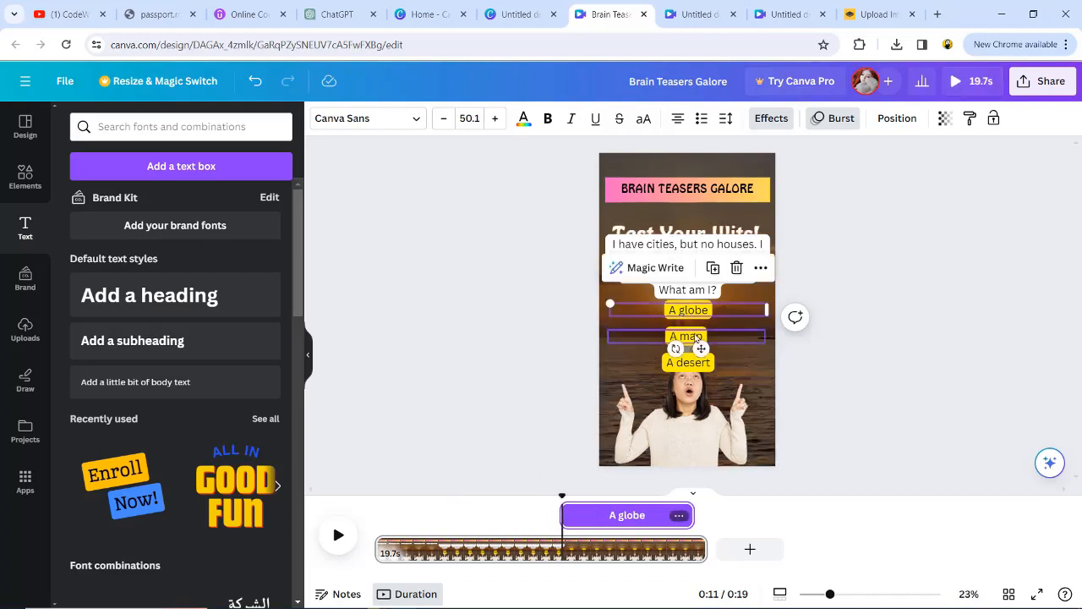
Step: Shift the timing of the "A map" and "A desert" options so both start at the 0:11 mark
{"action": "left_click", "coordinate": [695, 337]}
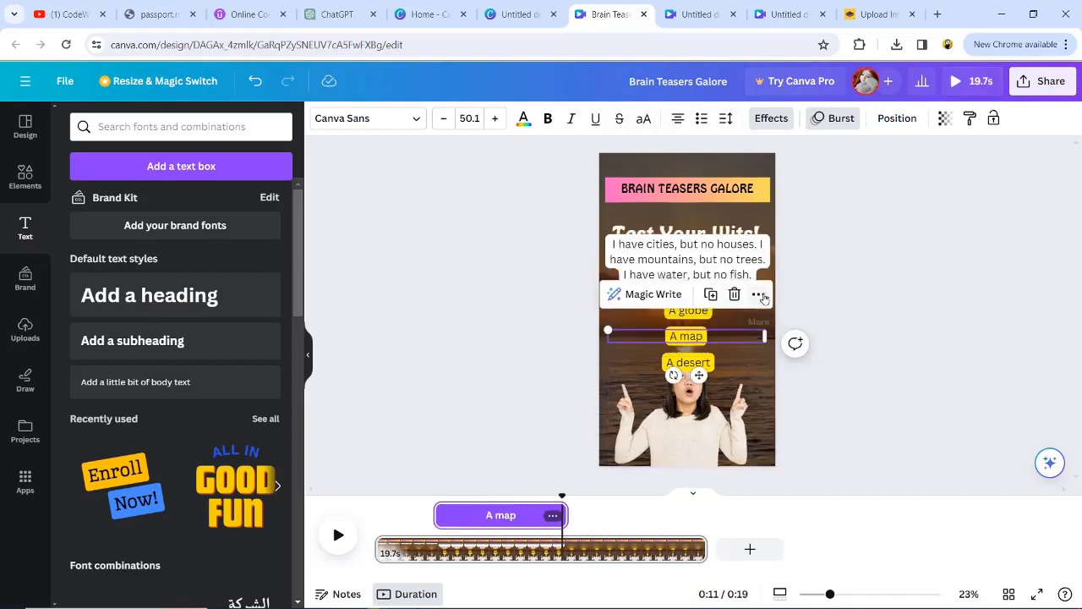
{"action": "right_click", "coordinate": [708, 338]}
{"action": "left_click", "coordinate": [506, 516]}
{"action": "left_click_drag", "start_coordinate": [554, 514], "coordinate": [603, 518]}
{"action": "left_click", "coordinate": [497, 514]}
{"action": "right_click", "coordinate": [497, 514]}
{"action": "left_click_drag", "start_coordinate": [497, 515], "coordinate": [624, 515]}
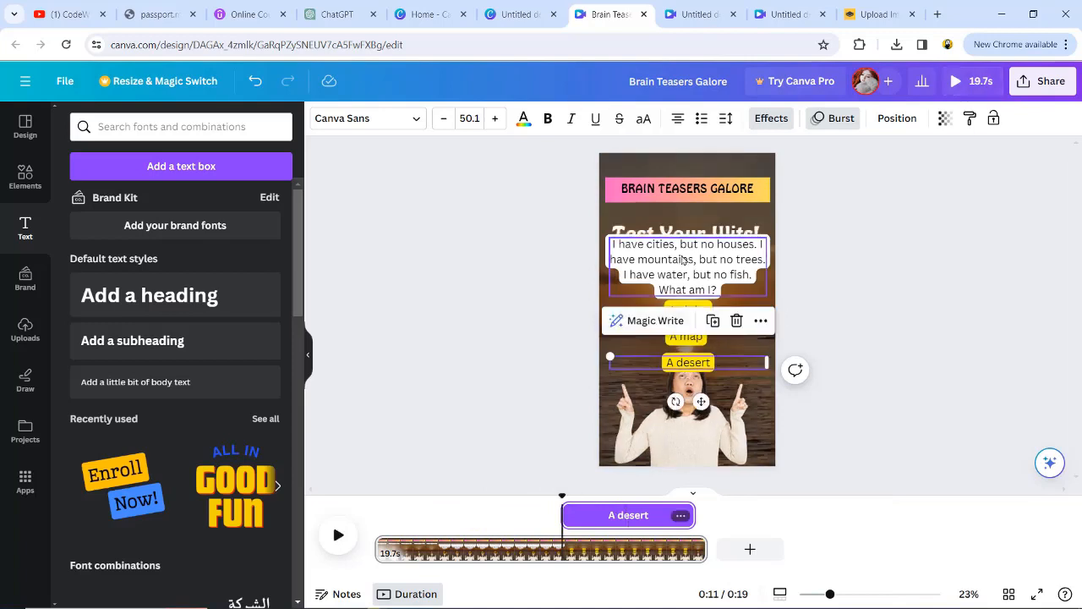
Step: Shift the riddle text's timing earlier so it ends where the answer options begin at 0:11, and play the result
{"action": "left_click", "coordinate": [519, 510]}
{"action": "left_click_drag", "start_coordinate": [518, 510], "coordinate": [406, 513]}
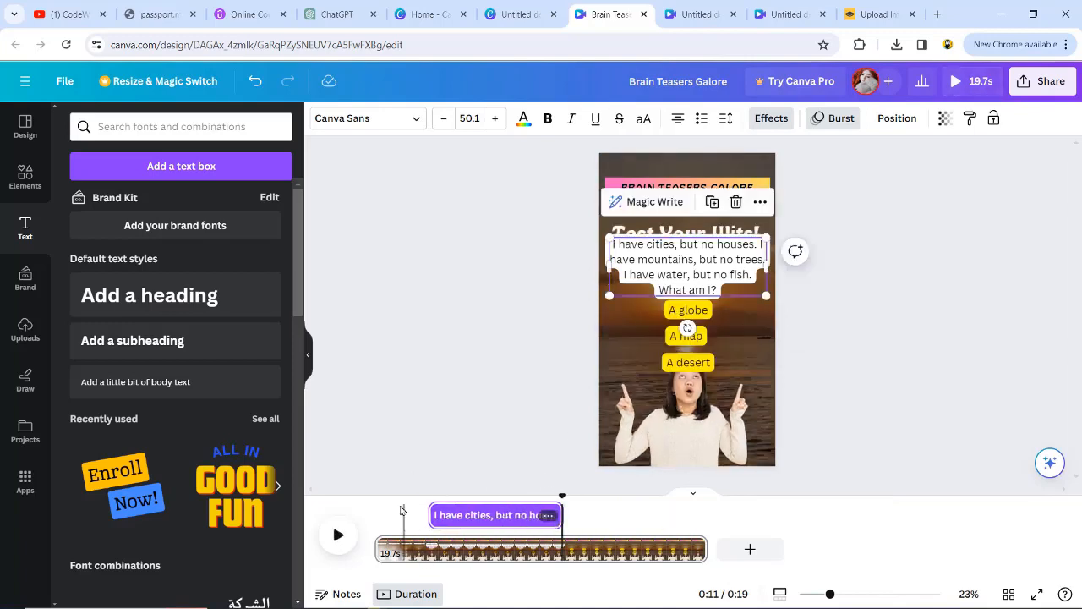
{"action": "left_click", "coordinate": [338, 535]}
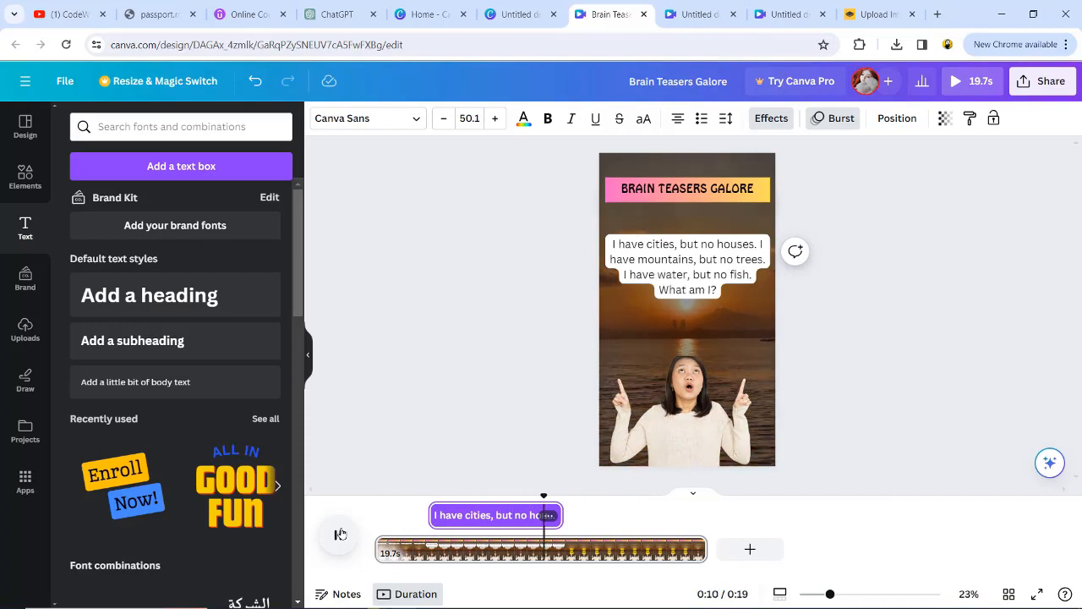
Step: Move the "A globe", "A map" and "A desert" options up over the riddle text, stacked in that order
{"action": "left_click", "coordinate": [690, 312]}
{"action": "left_click", "coordinate": [689, 334]}
{"action": "left_click", "coordinate": [692, 309]}
{"action": "left_click_drag", "start_coordinate": [692, 309], "coordinate": [689, 247]}
{"action": "left_click_drag", "start_coordinate": [686, 336], "coordinate": [685, 277]}
{"action": "left_click_drag", "start_coordinate": [689, 364], "coordinate": [688, 306]}
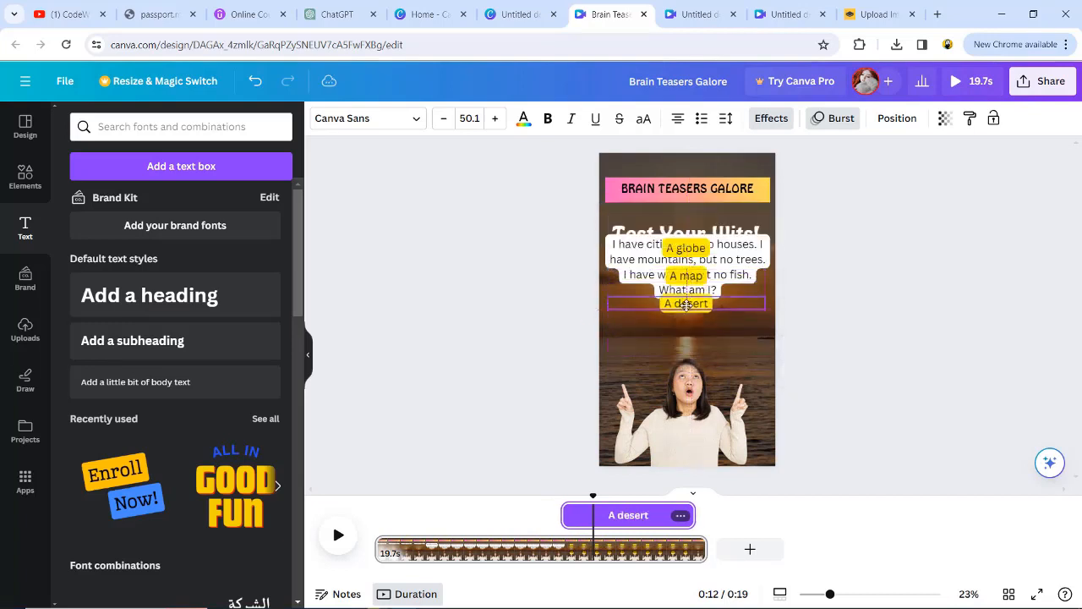
Step: Play back the answer section and enlarge the woman's cutout to about 1,027 wide by 754 high
{"action": "left_click", "coordinate": [339, 546]}
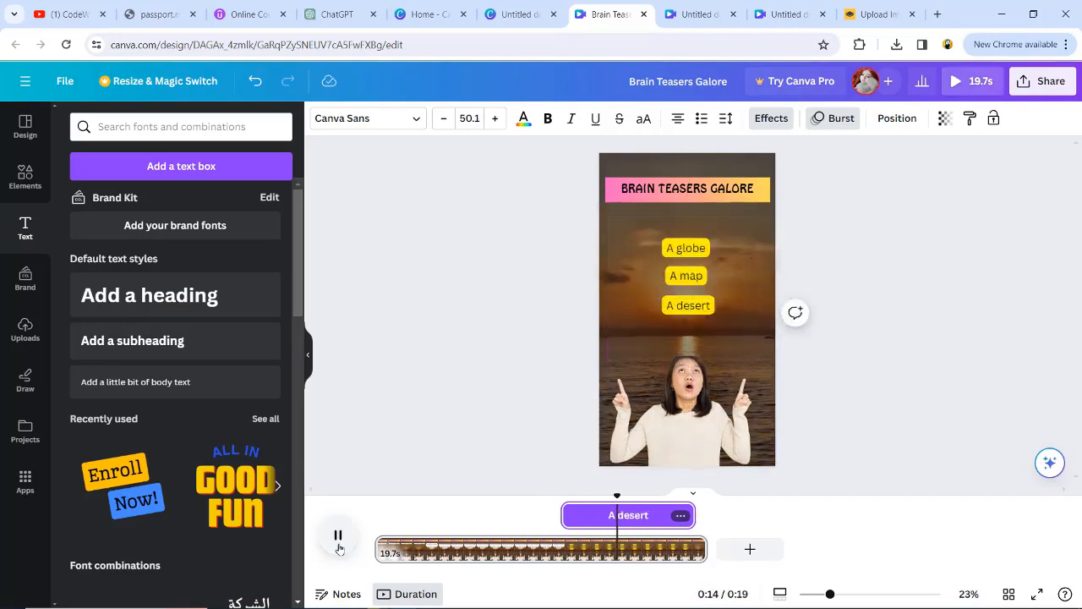
{"action": "left_click", "coordinate": [338, 535]}
{"action": "left_click", "coordinate": [692, 349]}
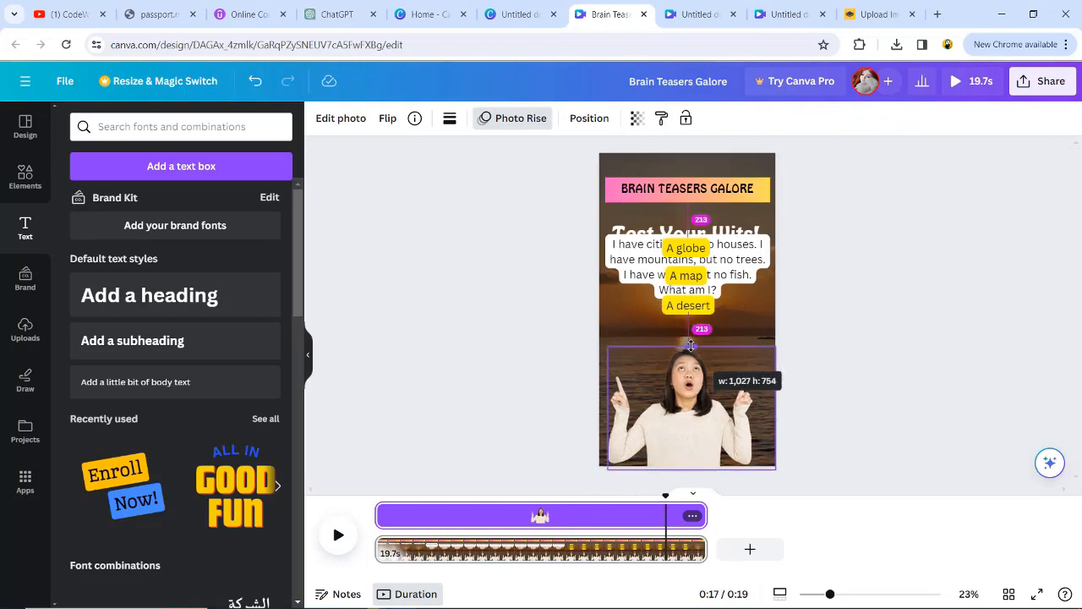
{"action": "left_click", "coordinate": [527, 398]}
Step: Paste a copy of the riddle page after a new blank page, and delete the blank page between them
{"action": "left_click", "coordinate": [749, 539]}
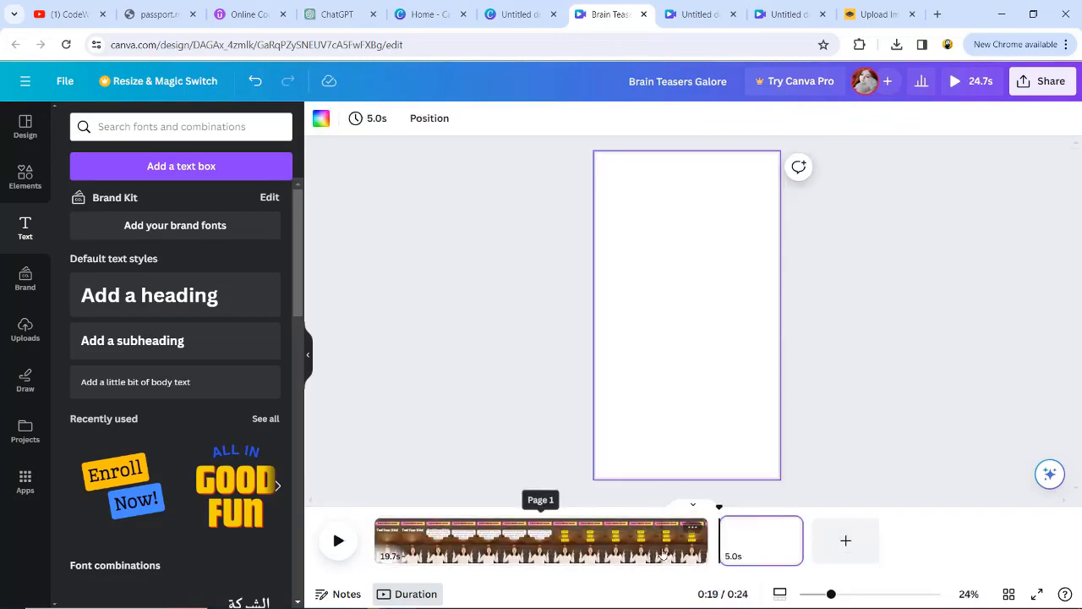
{"action": "left_click", "coordinate": [648, 550]}
{"action": "left_click", "coordinate": [757, 546]}
{"action": "key", "text": "ctrl+v"}
{"action": "left_click", "coordinate": [791, 547]}
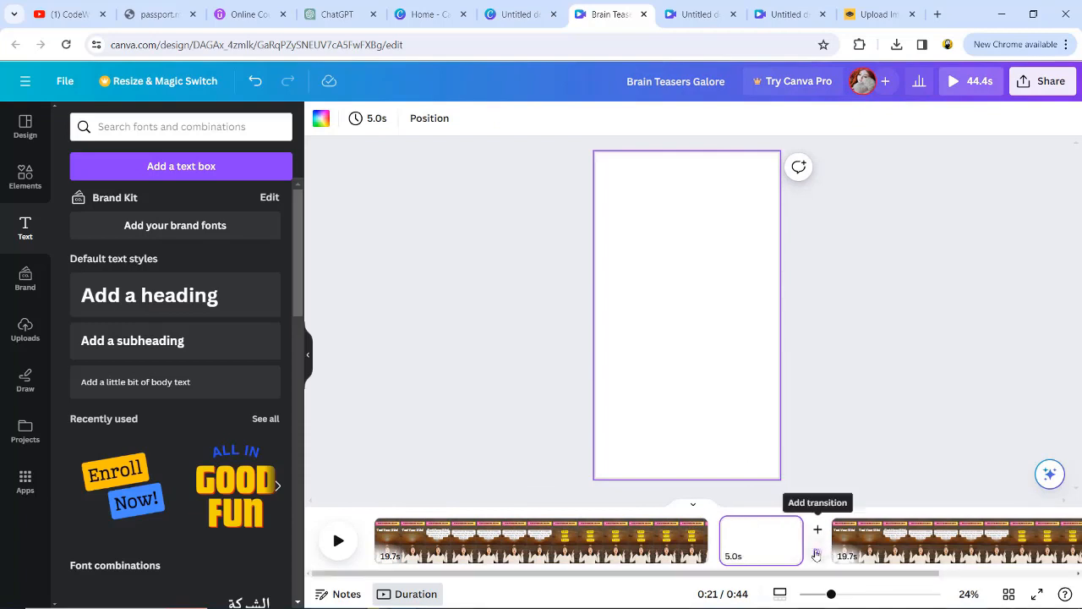
{"action": "key", "text": "Delete"}
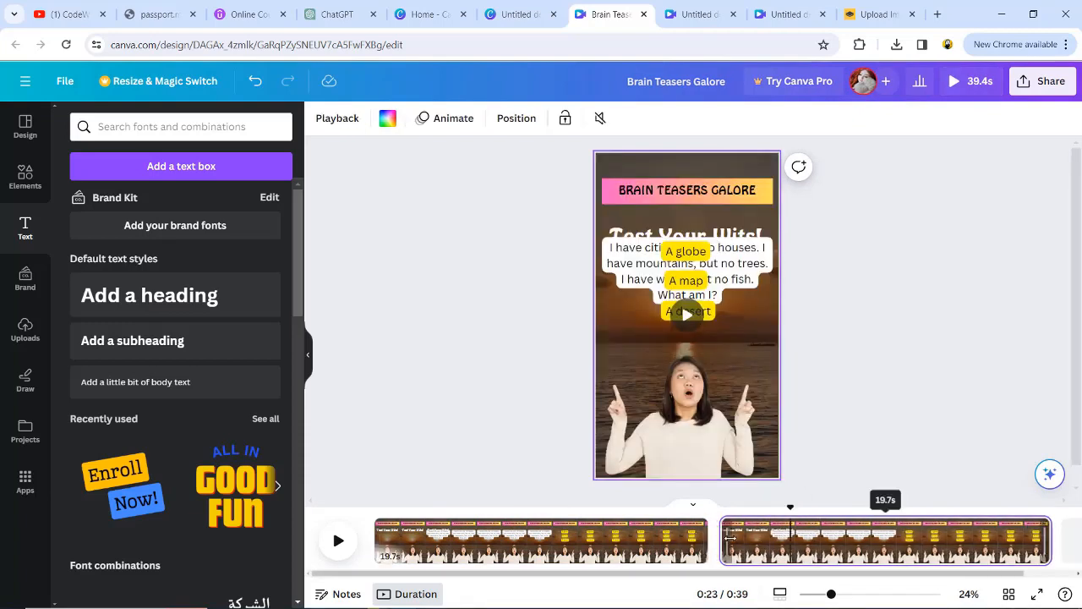
Step: Play back the first page to check the transition from the riddle to the answer options
{"action": "left_click", "coordinate": [690, 529]}
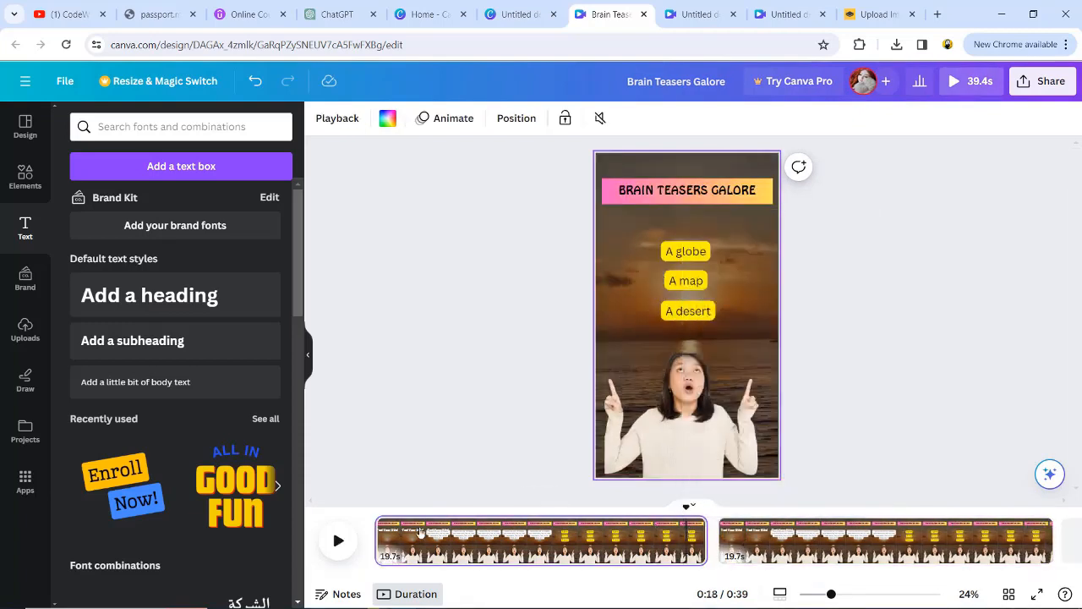
{"action": "left_click", "coordinate": [339, 543]}
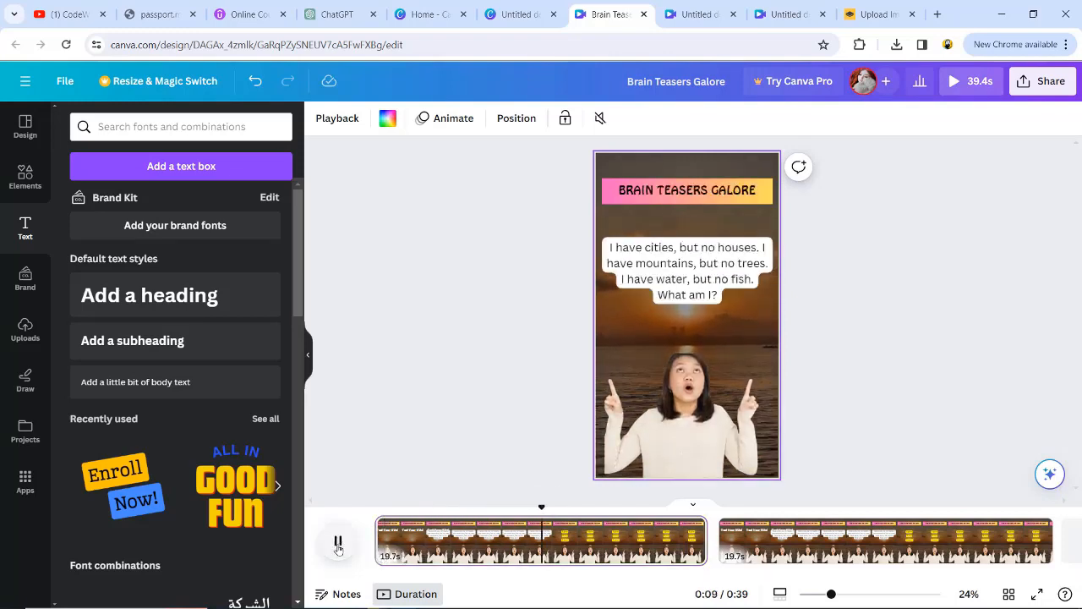
{"action": "left_click", "coordinate": [338, 542]}
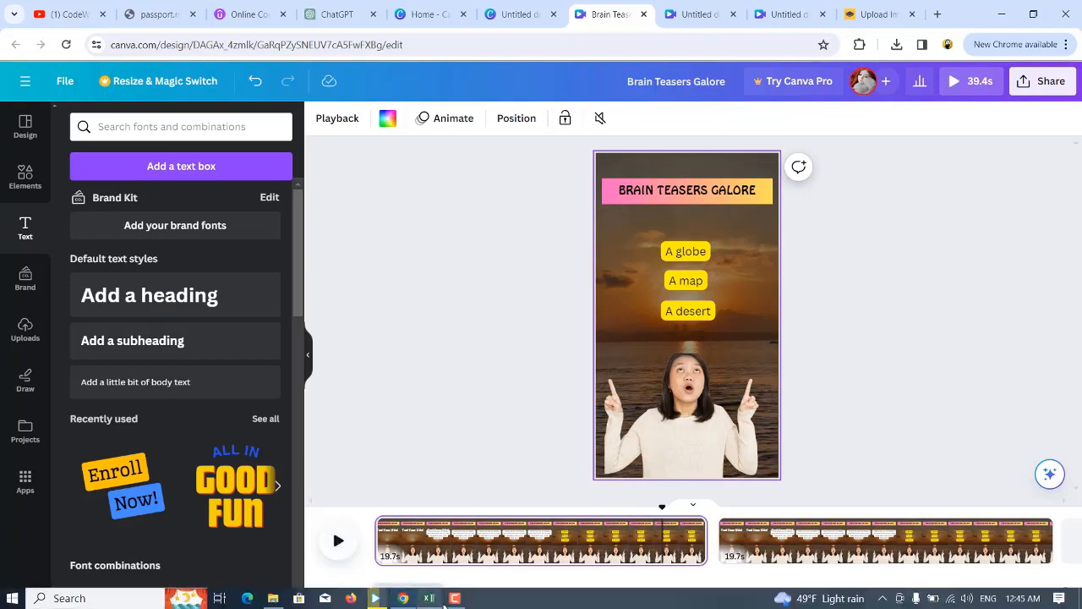
{"action": "left_click", "coordinate": [432, 599]}
{"action": "left_click", "coordinate": [1025, 567]}
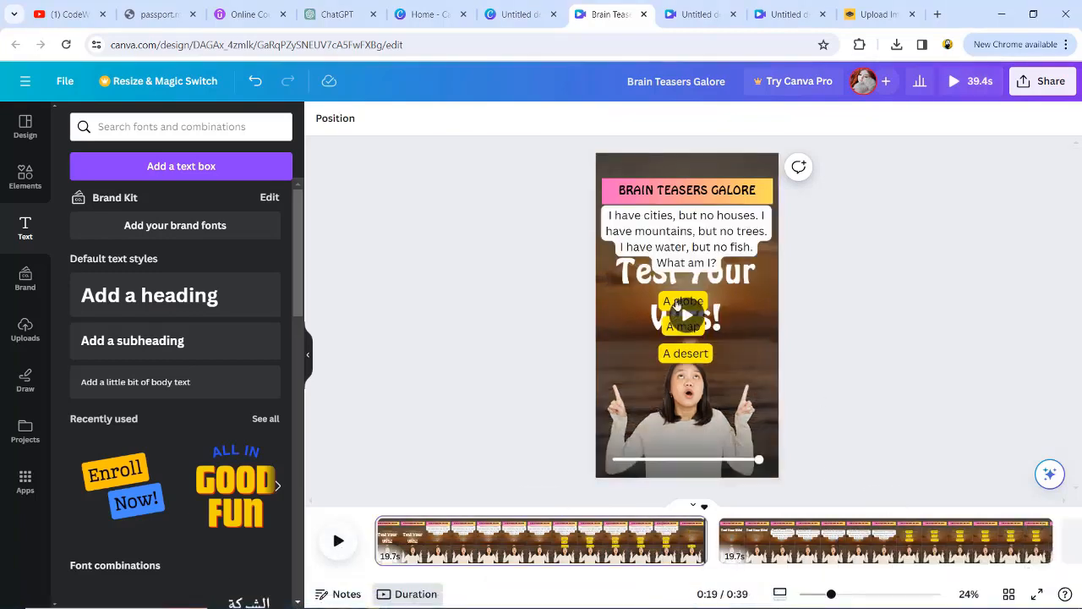
Step: Add the Pulse motion effect to all three answer options on the first page and play the page back
{"action": "left_click", "coordinate": [668, 302]}
{"action": "left_click", "coordinate": [682, 355], "text": "shift"}
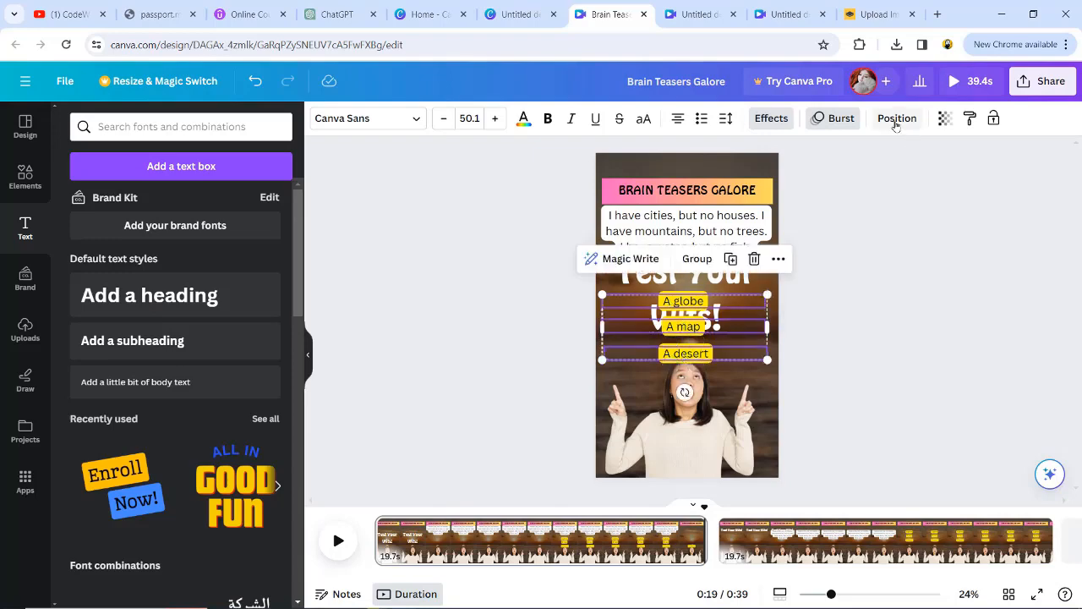
{"action": "left_click", "coordinate": [833, 118]}
{"action": "scroll", "coordinate": [242, 416], "scroll_direction": "down", "scroll_amount": 10}
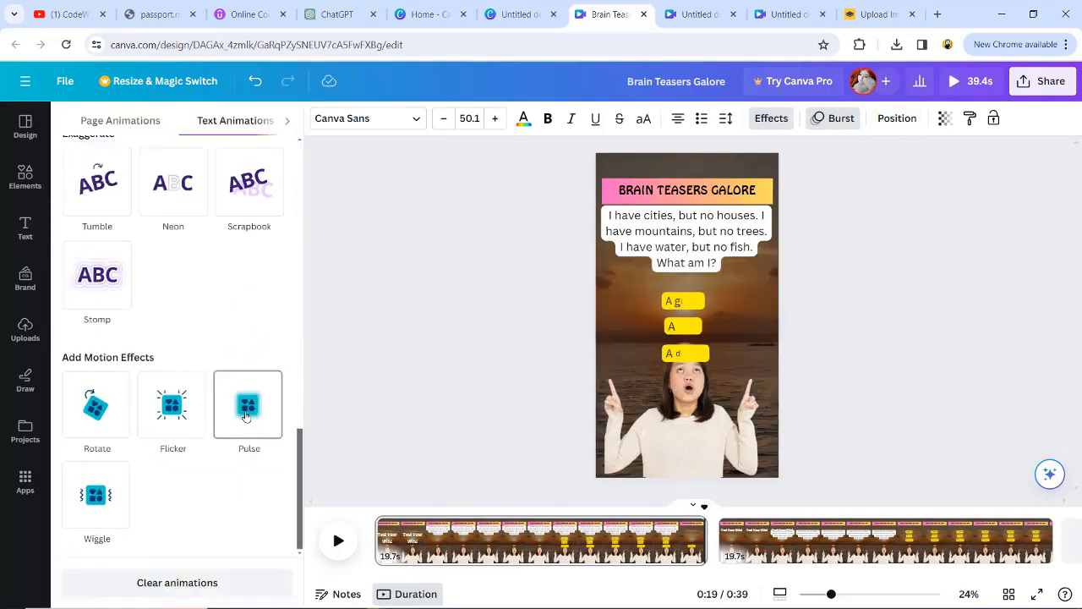
{"action": "left_click", "coordinate": [245, 416]}
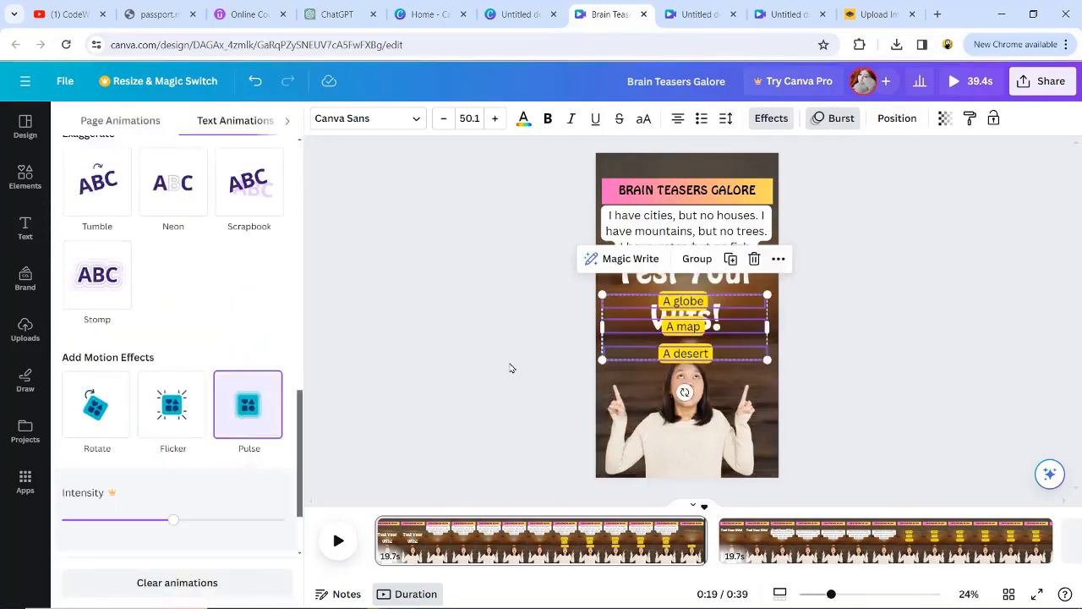
{"action": "left_click", "coordinate": [563, 317]}
{"action": "left_click", "coordinate": [415, 522]}
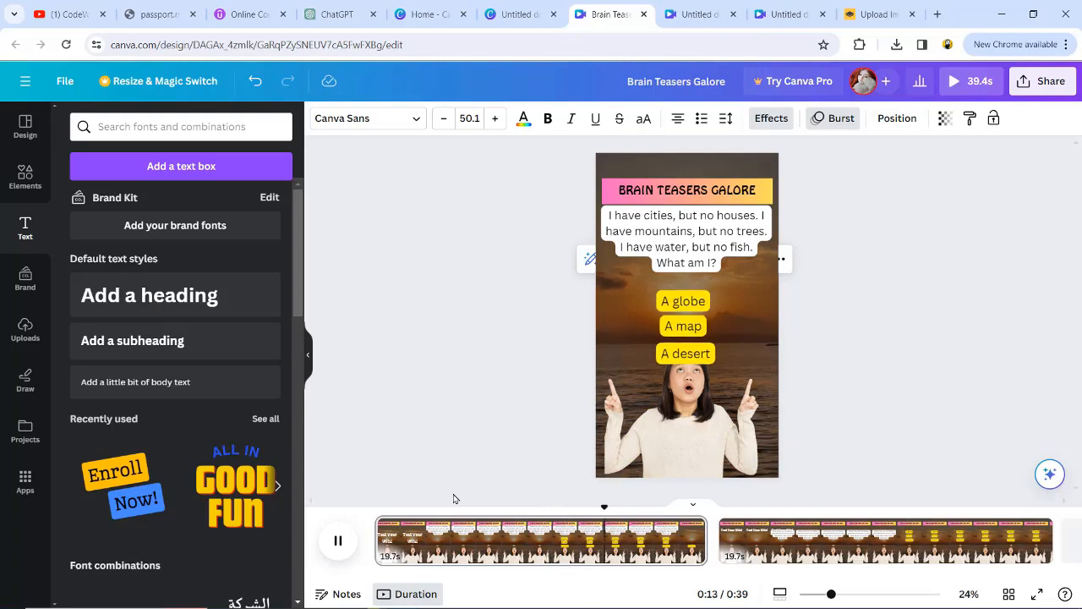
{"action": "key", "text": "space"}
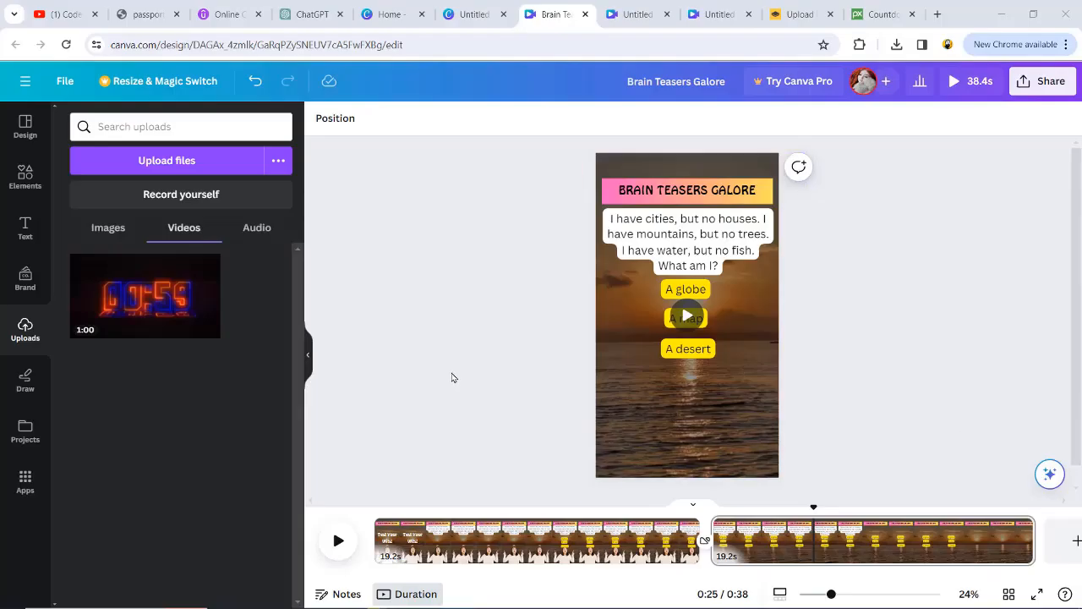
Step: Review the countdown timer stopwatch video on Pixabay and return to the Canva design
{"action": "left_click", "coordinate": [880, 15]}
{"action": "scroll", "coordinate": [318, 219], "scroll_direction": "up", "scroll_amount": 8}
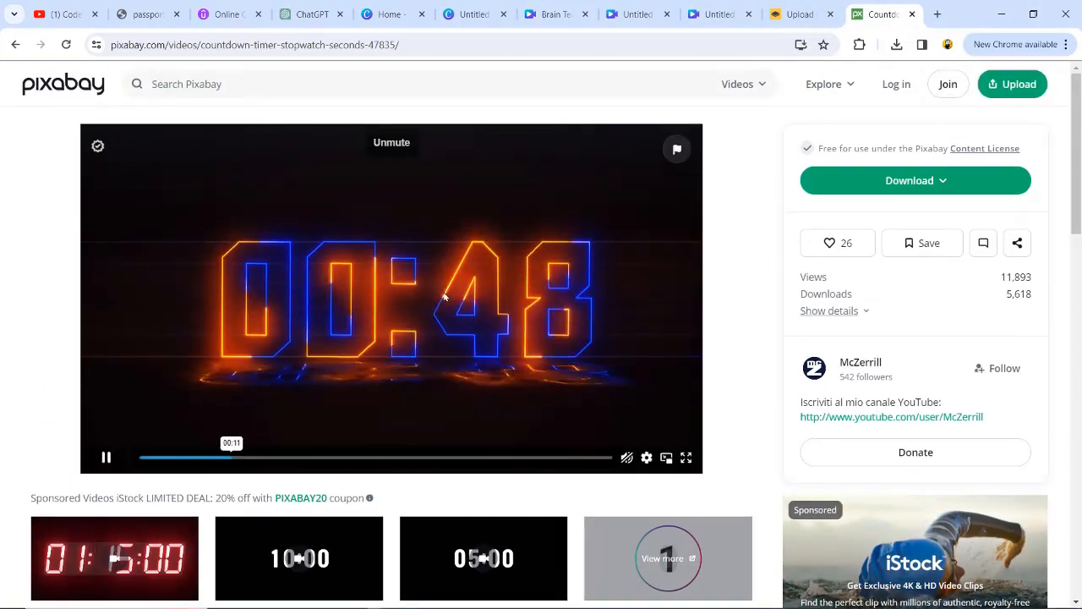
{"action": "left_click", "coordinate": [563, 14]}
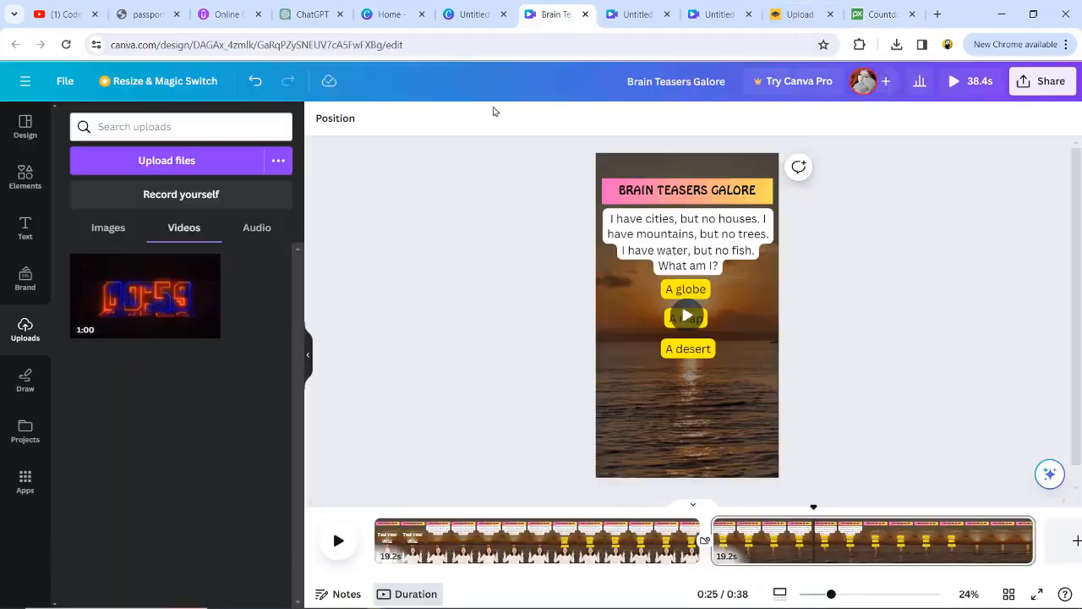
Step: Place the uploaded countdown video below the answer options on the second page and widen it to nearly the page width
{"action": "left_click", "coordinate": [712, 541]}
{"action": "left_click_drag", "start_coordinate": [145, 296], "coordinate": [691, 450]}
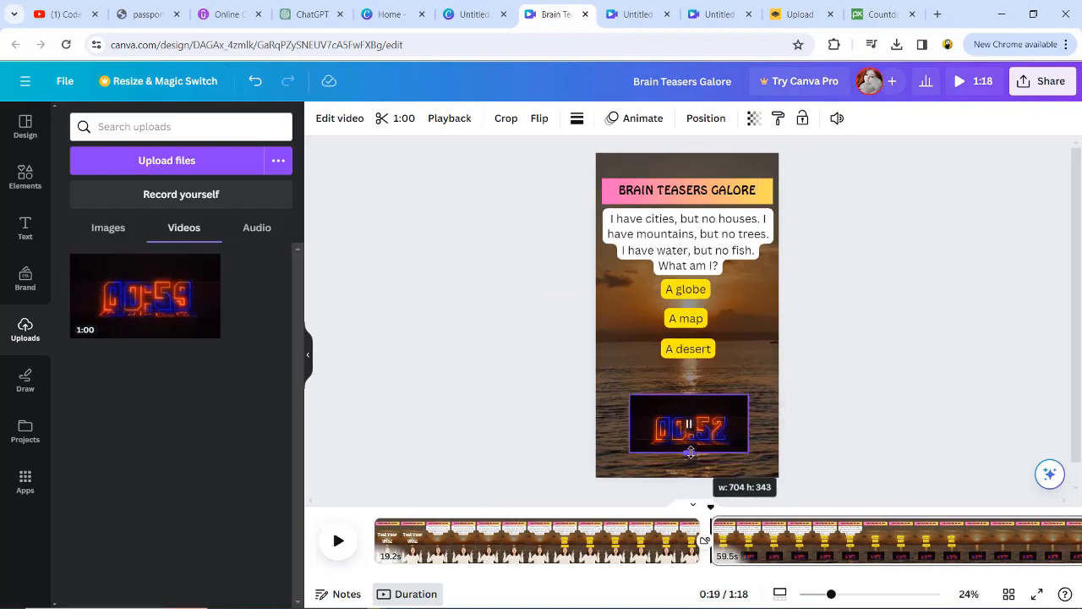
{"action": "left_click_drag", "start_coordinate": [629, 395], "coordinate": [607, 399]}
{"action": "left_click_drag", "start_coordinate": [749, 450], "coordinate": [768, 457]}
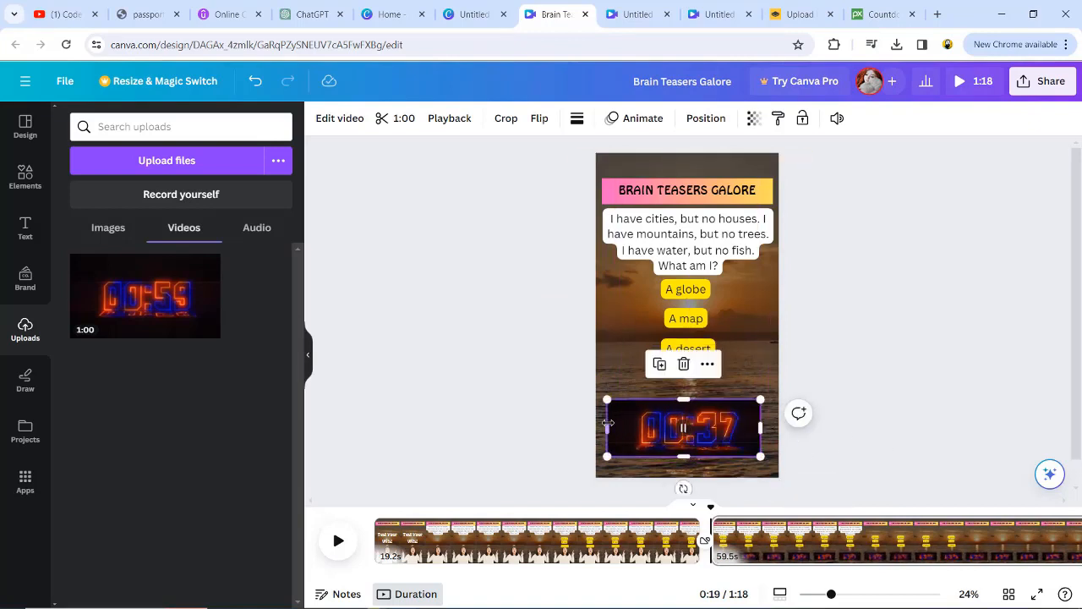
{"action": "left_click_drag", "start_coordinate": [609, 427], "coordinate": [619, 426]}
Step: Trim the countdown video on the second page to 23.1 s, starting at the beginning of the page
{"action": "left_click", "coordinate": [337, 540]}
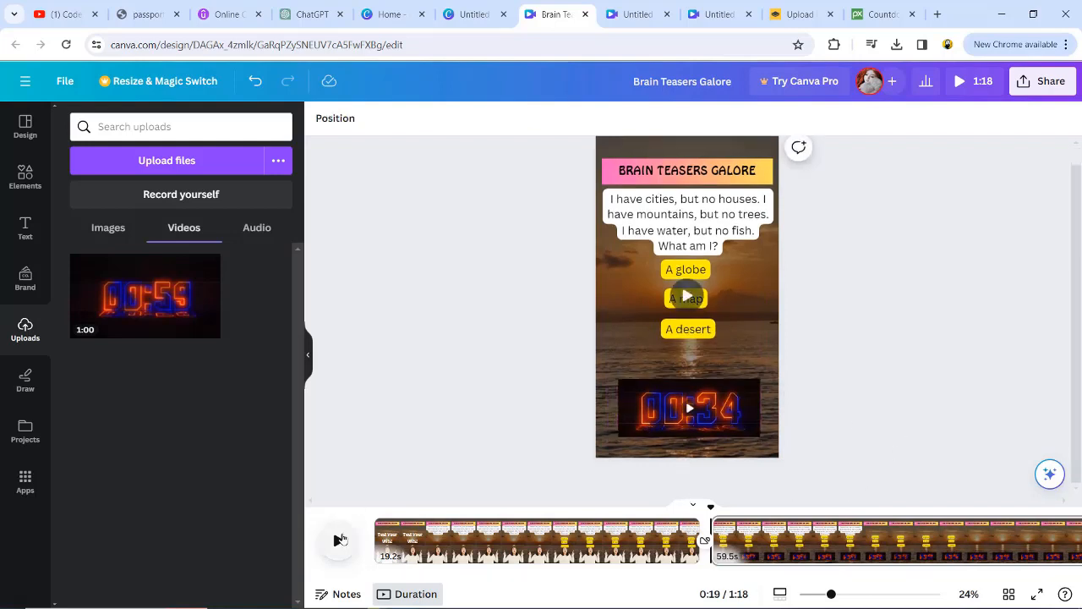
{"action": "key", "text": "space"}
{"action": "left_click_drag", "start_coordinate": [652, 578], "coordinate": [1009, 580]}
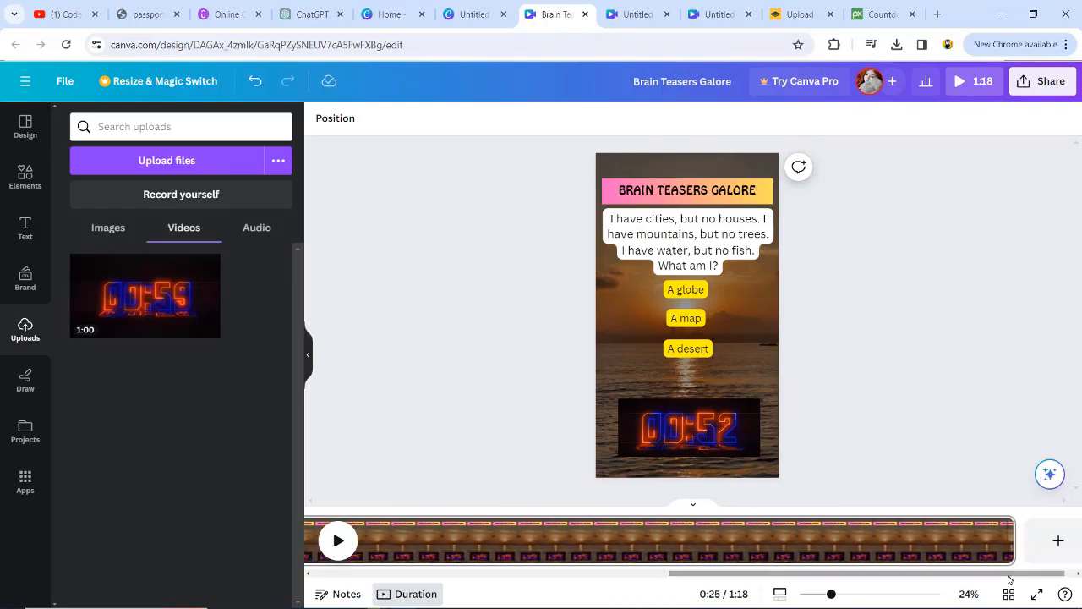
{"action": "right_click", "coordinate": [713, 427]}
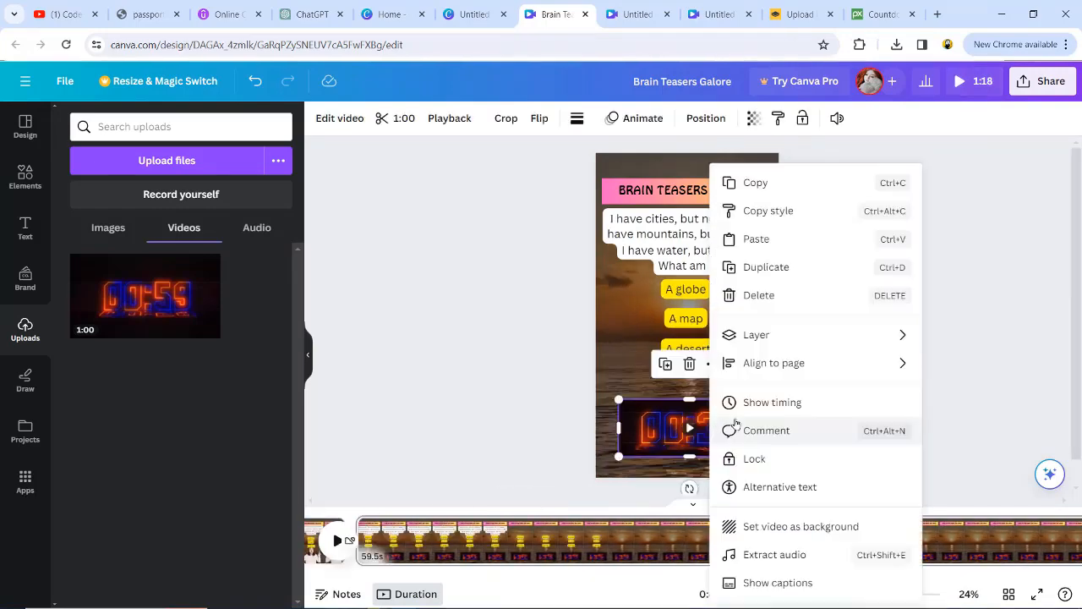
{"action": "left_click", "coordinate": [787, 404]}
{"action": "left_click_drag", "start_coordinate": [343, 514], "coordinate": [525, 516]}
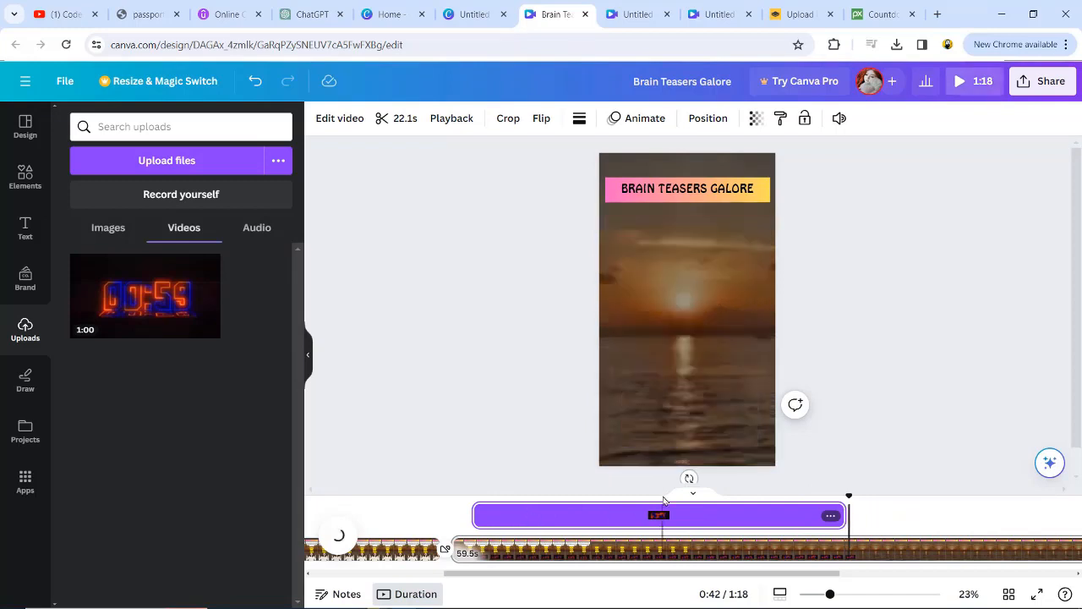
{"action": "left_click_drag", "start_coordinate": [474, 515], "coordinate": [456, 515]}
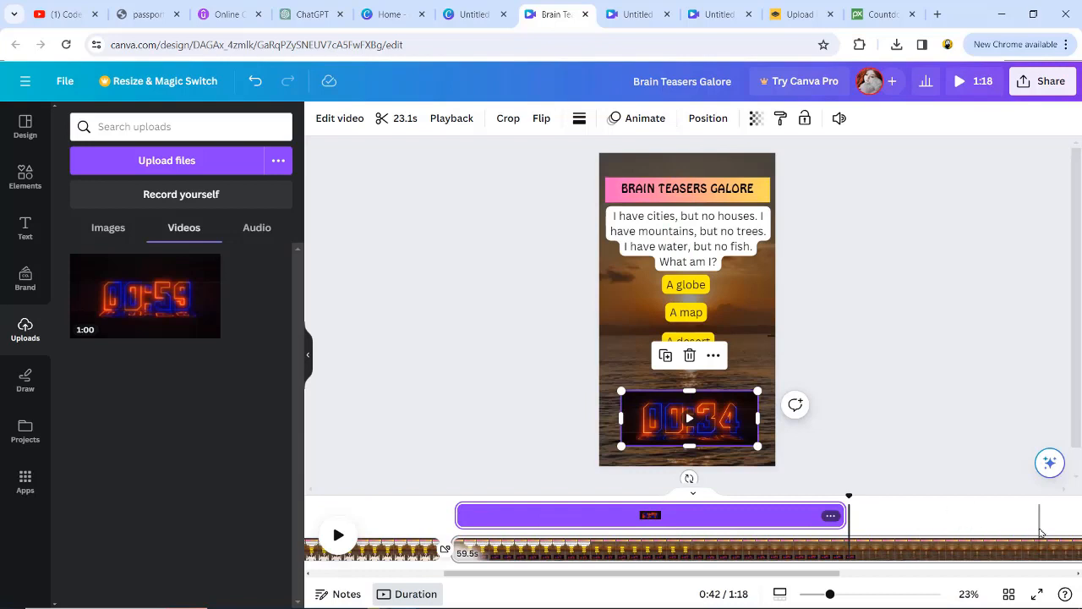
Step: Extend the timing of the riddle text and the three answer options to the end of the countdown clip, and play it
{"action": "left_click", "coordinate": [683, 240]}
{"action": "left_click_drag", "start_coordinate": [584, 512], "coordinate": [846, 524]}
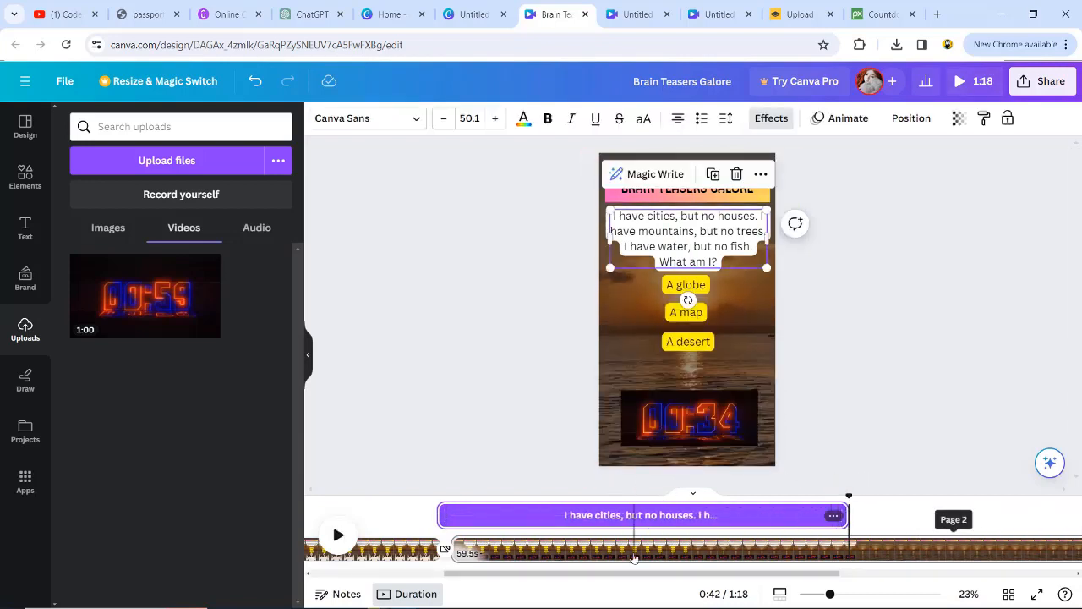
{"action": "left_click", "coordinate": [683, 285]}
{"action": "left_click", "coordinate": [689, 340], "text": "shift"}
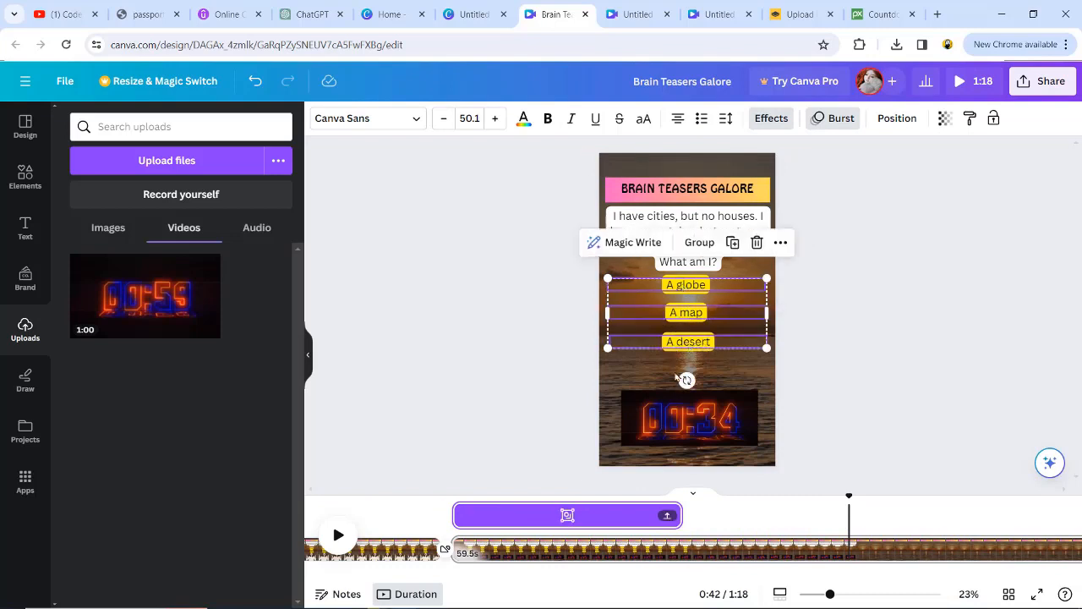
{"action": "left_click_drag", "start_coordinate": [679, 515], "coordinate": [849, 515]}
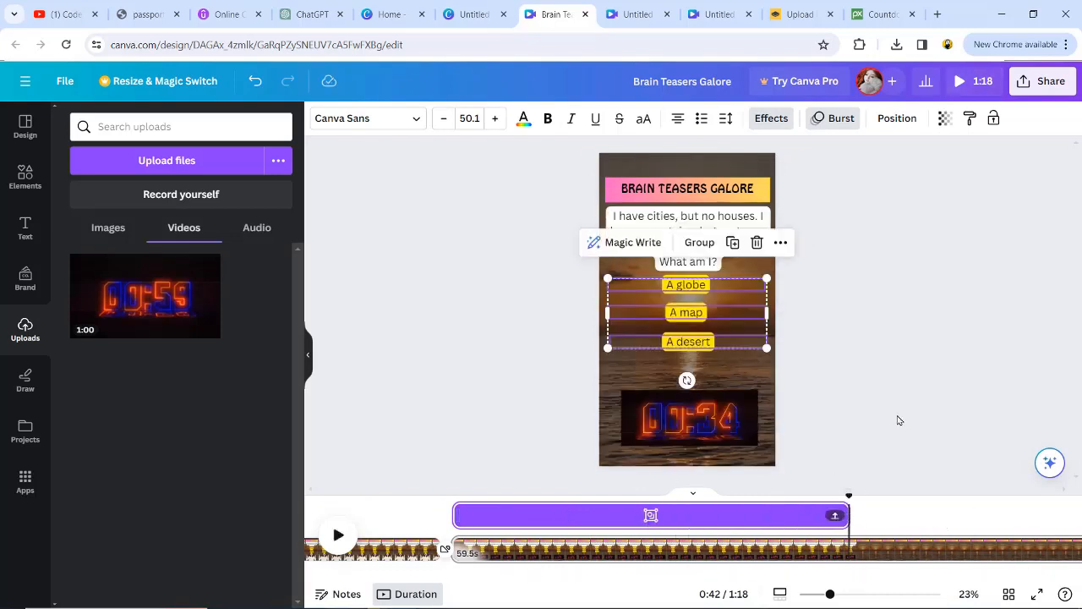
{"action": "left_click", "coordinate": [457, 514]}
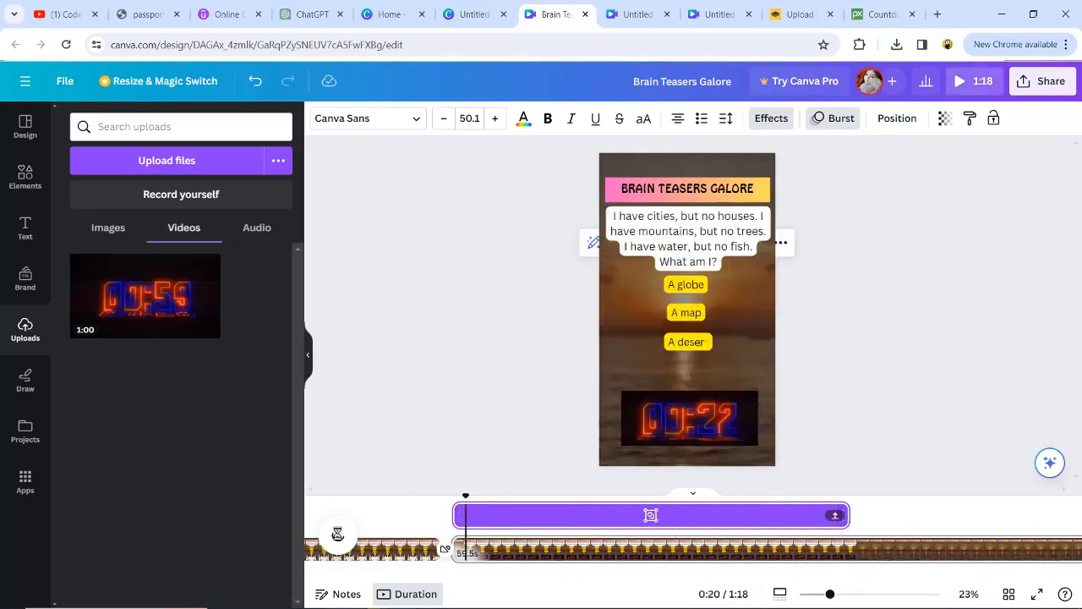
Step: Stop the preview, select the answer text "A map" in the first riddle's Answer cell in Excel, and return to Canva
{"action": "left_click", "coordinate": [338, 535]}
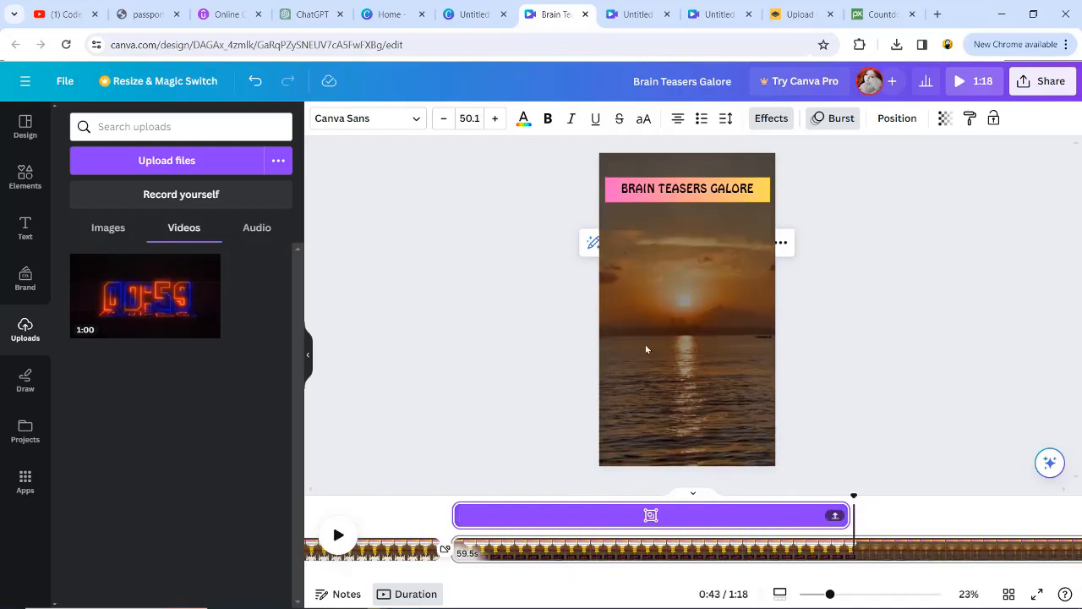
{"action": "left_click", "coordinate": [454, 598]}
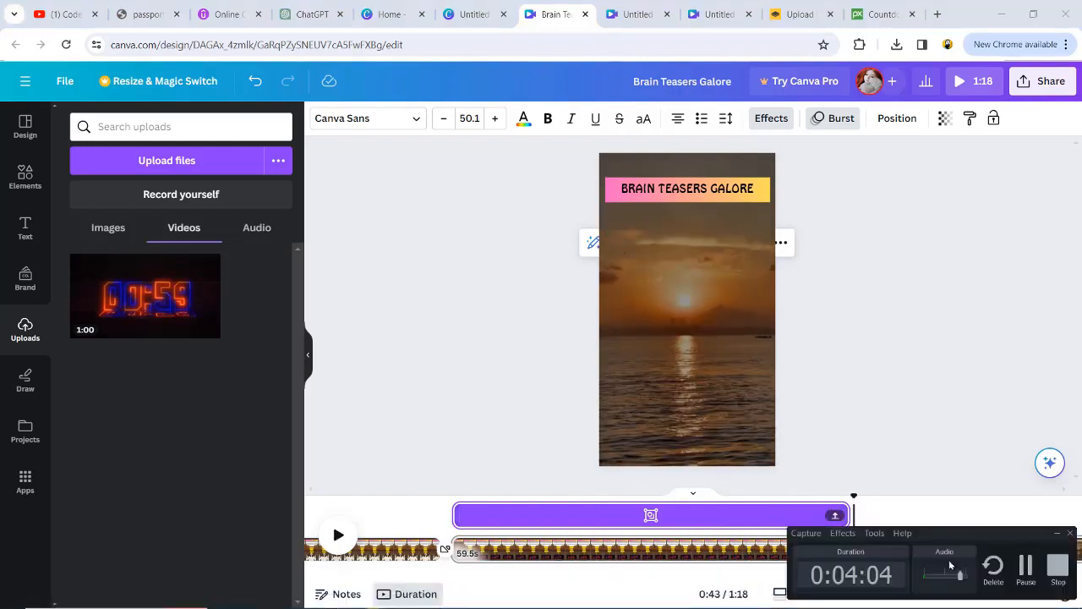
{"action": "key", "text": "alt+Tab"}
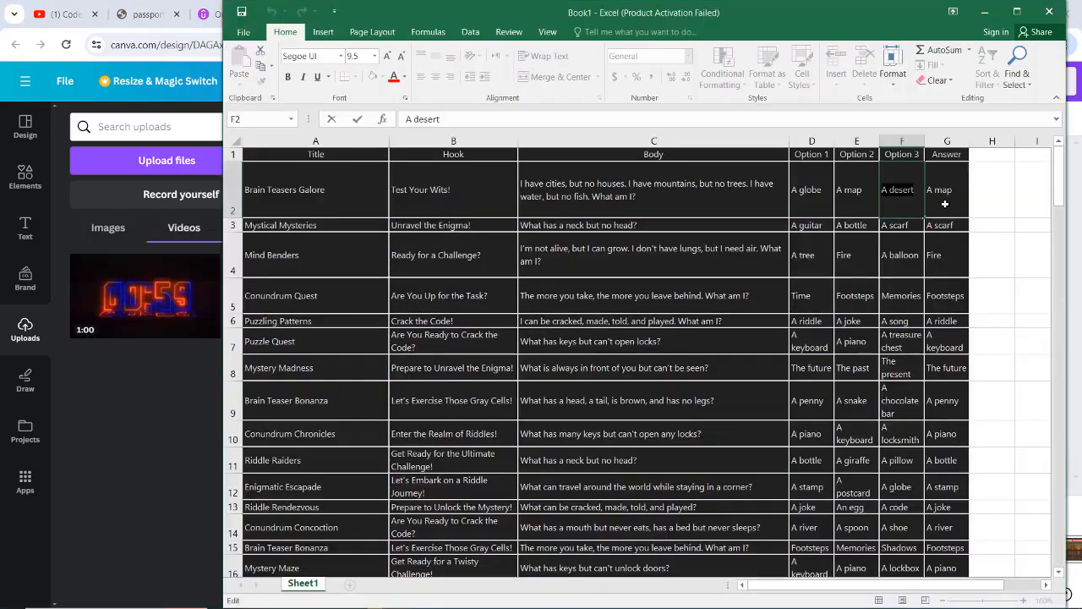
{"action": "left_click", "coordinate": [960, 191]}
{"action": "double_click", "coordinate": [942, 187]}
{"action": "left_click_drag", "start_coordinate": [954, 190], "coordinate": [930, 190]}
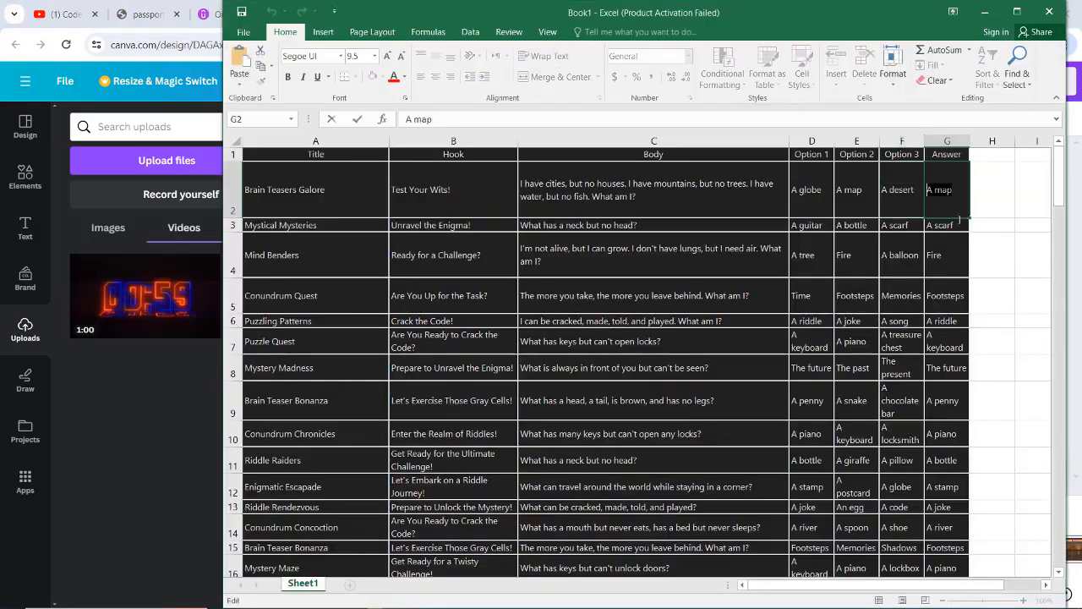
{"action": "key", "text": "alt+Tab"}
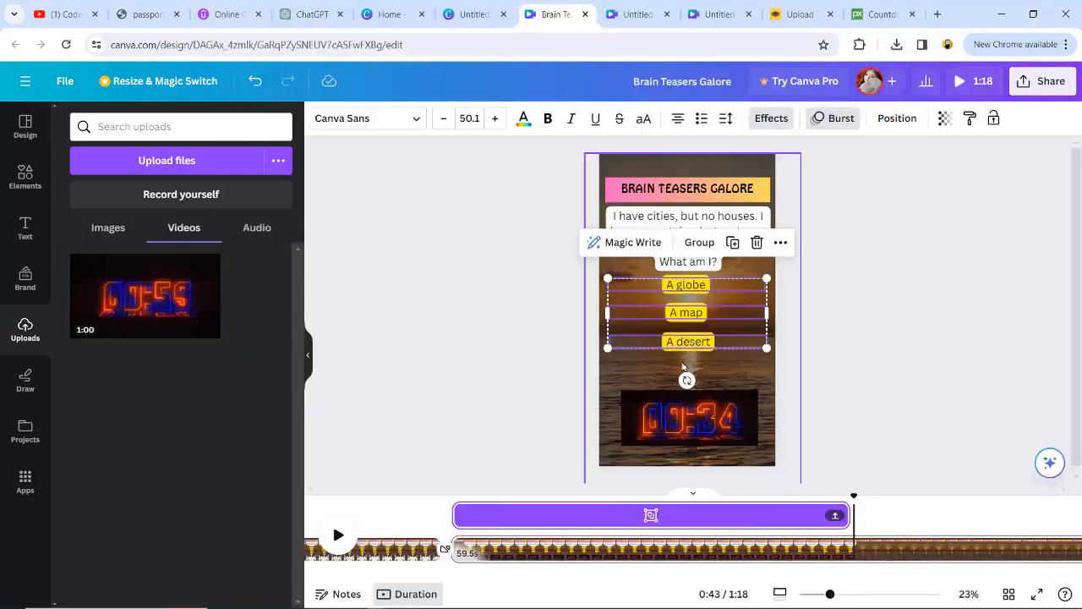
Step: Duplicate the "A desert" option just below itself and replace the copy's text with the answer "A map" copied from Excel
{"action": "left_click", "coordinate": [683, 366]}
{"action": "left_click", "coordinate": [688, 343]}
{"action": "key", "text": "ctrl+d"}
{"action": "left_click_drag", "start_coordinate": [689, 346], "coordinate": [684, 365]}
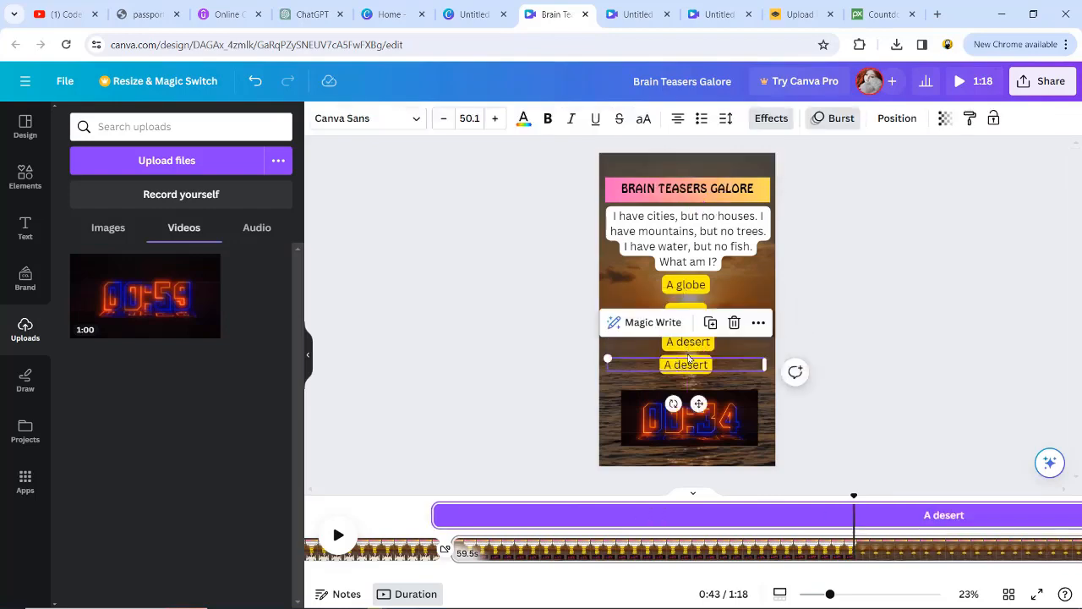
{"action": "key", "text": "alt+Tab"}
{"action": "key", "text": "ctrl+c"}
{"action": "key", "text": "alt+Tab"}
{"action": "double_click", "coordinate": [680, 366]}
{"action": "key", "text": "ctrl+v"}
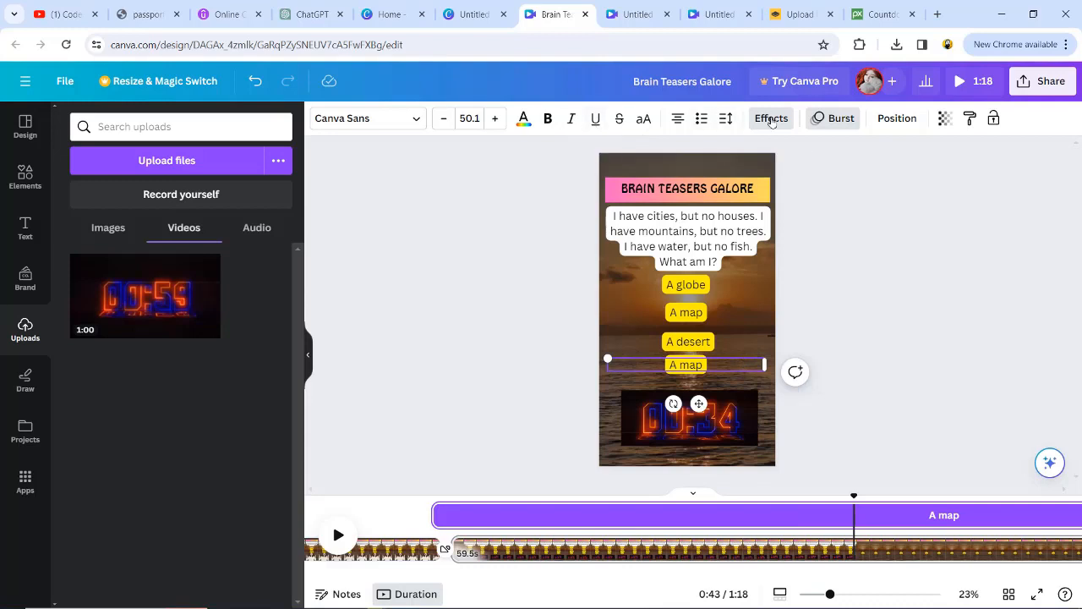
Step: Change the background effect colour of the duplicated "A map" answer to the green document colour
{"action": "left_click", "coordinate": [771, 119]}
{"action": "scroll", "coordinate": [224, 458], "scroll_direction": "down", "scroll_amount": 3}
{"action": "left_click", "coordinate": [273, 451]}
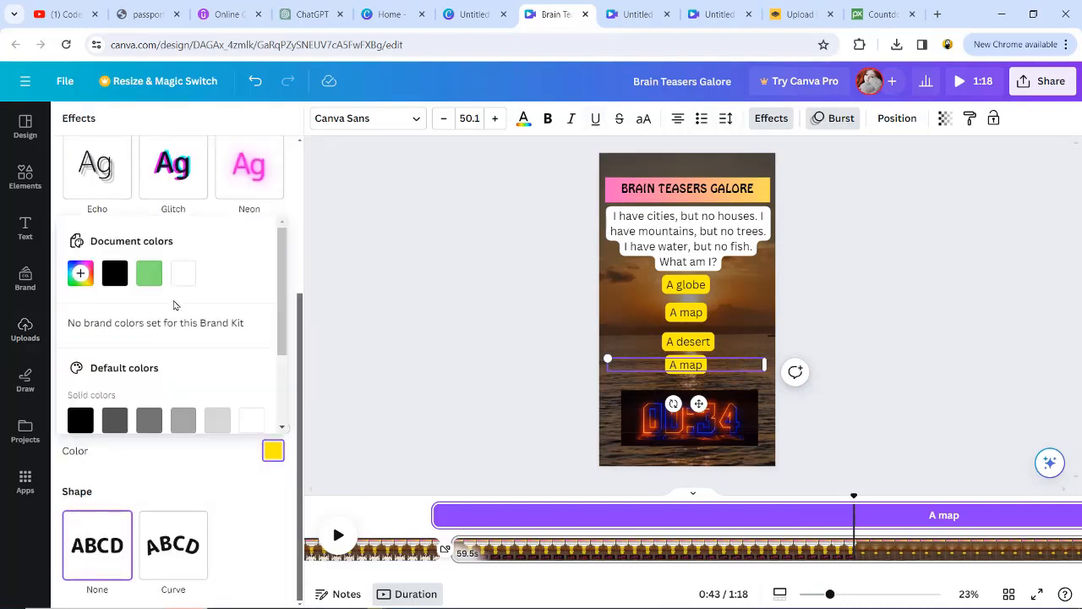
{"action": "left_click", "coordinate": [149, 272]}
{"action": "left_click", "coordinate": [687, 367]}
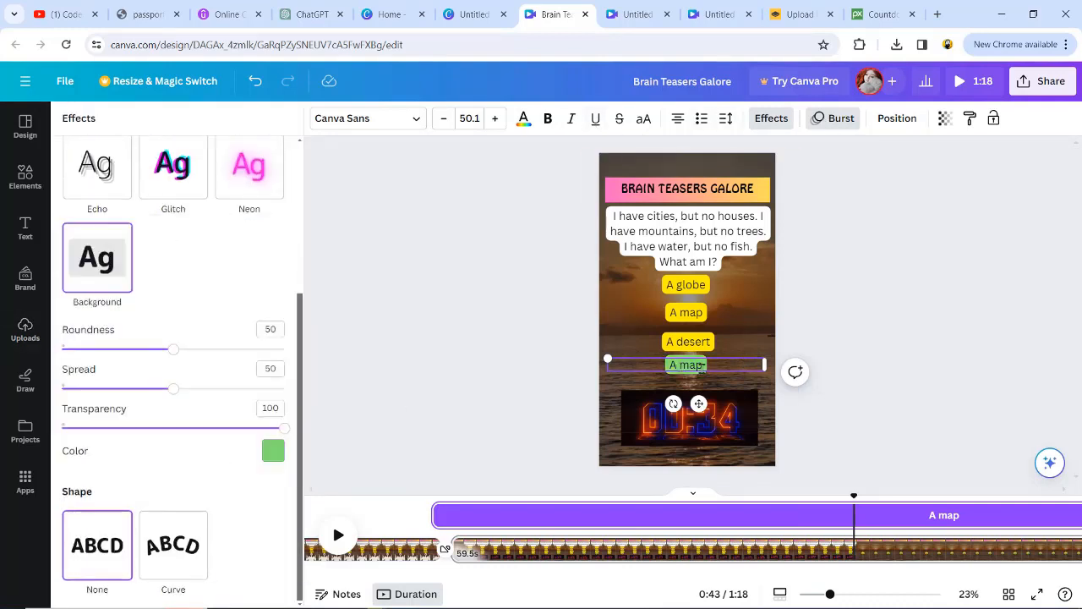
{"action": "left_click", "coordinate": [820, 359]}
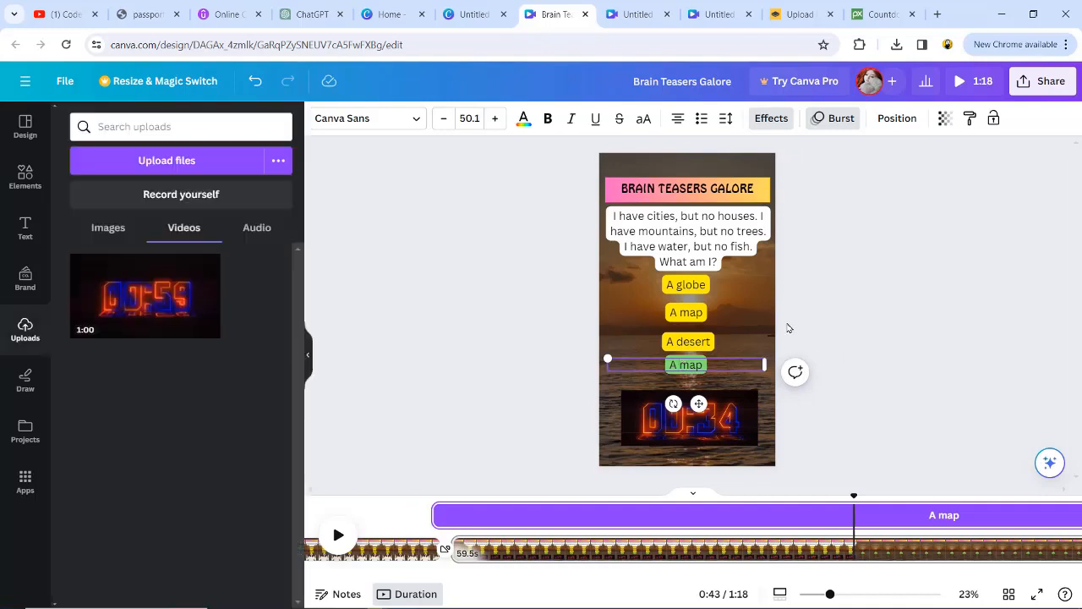
Step: Make the green "A map" answer bold at size 74.1 and place it over the yellow "A map" option
{"action": "left_click", "coordinate": [699, 374]}
{"action": "left_click", "coordinate": [695, 376]}
{"action": "left_click_drag", "start_coordinate": [661, 373], "coordinate": [682, 307]}
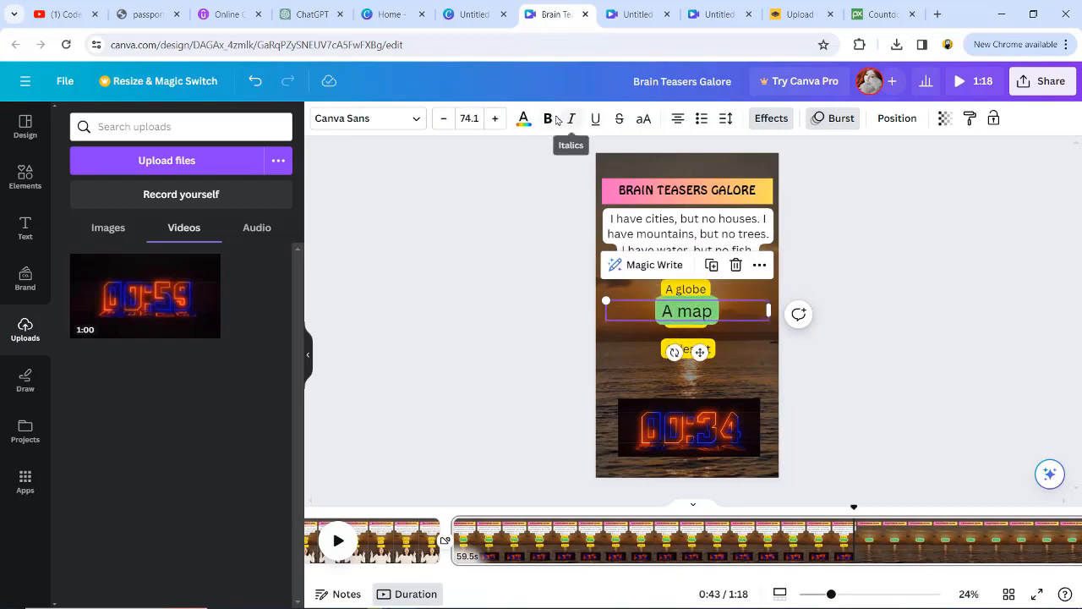
Step: Trim the green answer's timing to 35.8 s, starting where the countdown ends, and extend the riddle text's timing towards the page's end
{"action": "right_click", "coordinate": [694, 311]}
{"action": "left_click", "coordinate": [729, 430]}
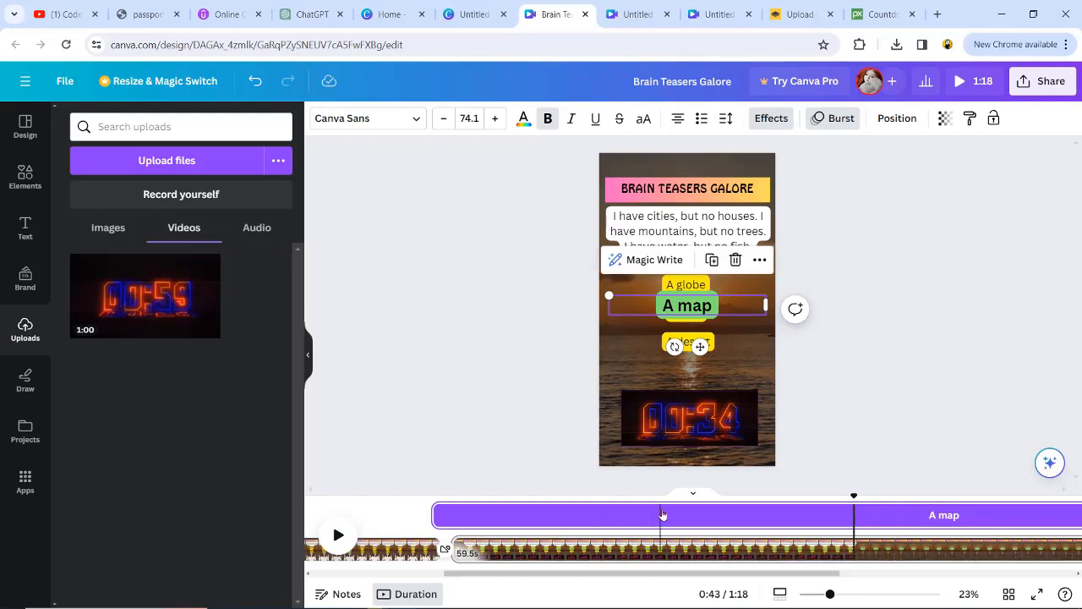
{"action": "left_click_drag", "start_coordinate": [437, 516], "coordinate": [853, 518]}
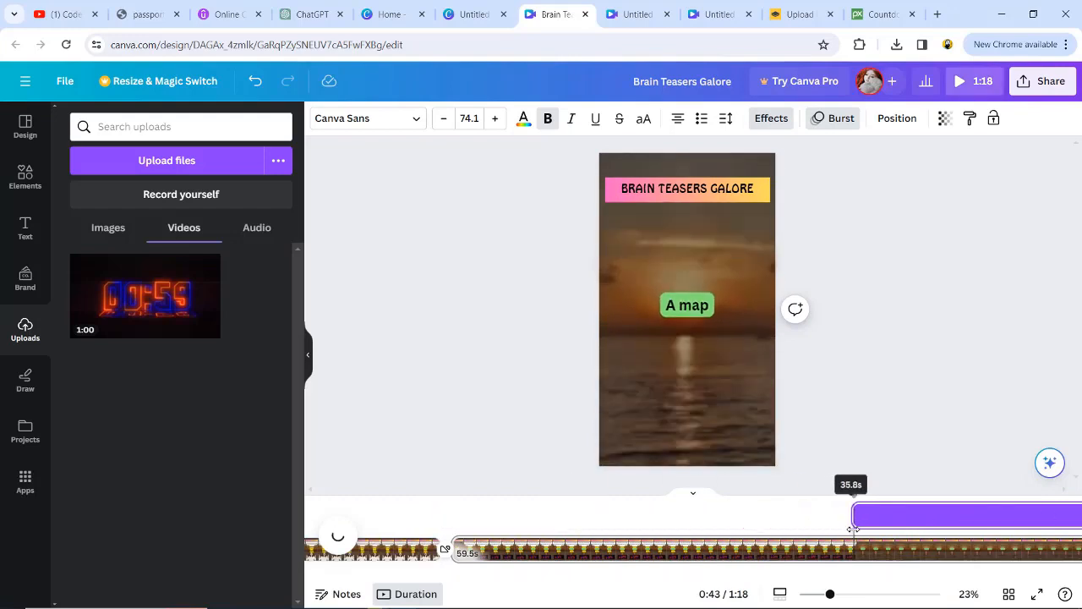
{"action": "left_click", "coordinate": [722, 227]}
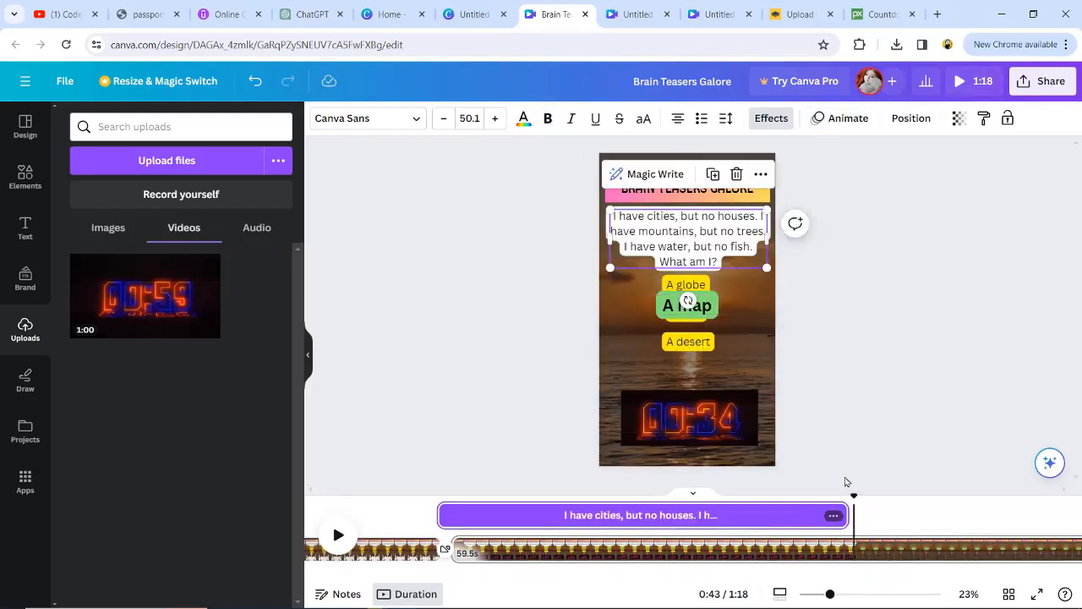
{"action": "left_click_drag", "start_coordinate": [848, 516], "coordinate": [962, 516]}
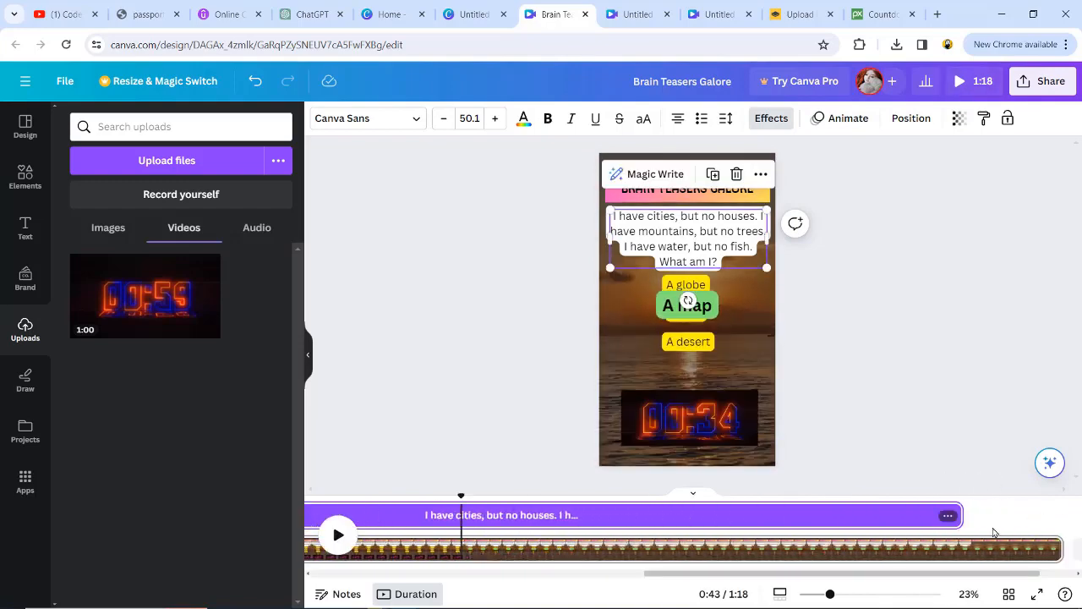
Step: Search the graphics for celebration and place the fountain-like fireworks animation over the lower part of the riddle page
{"action": "left_click", "coordinate": [26, 175]}
{"action": "type", "text": "cele"}
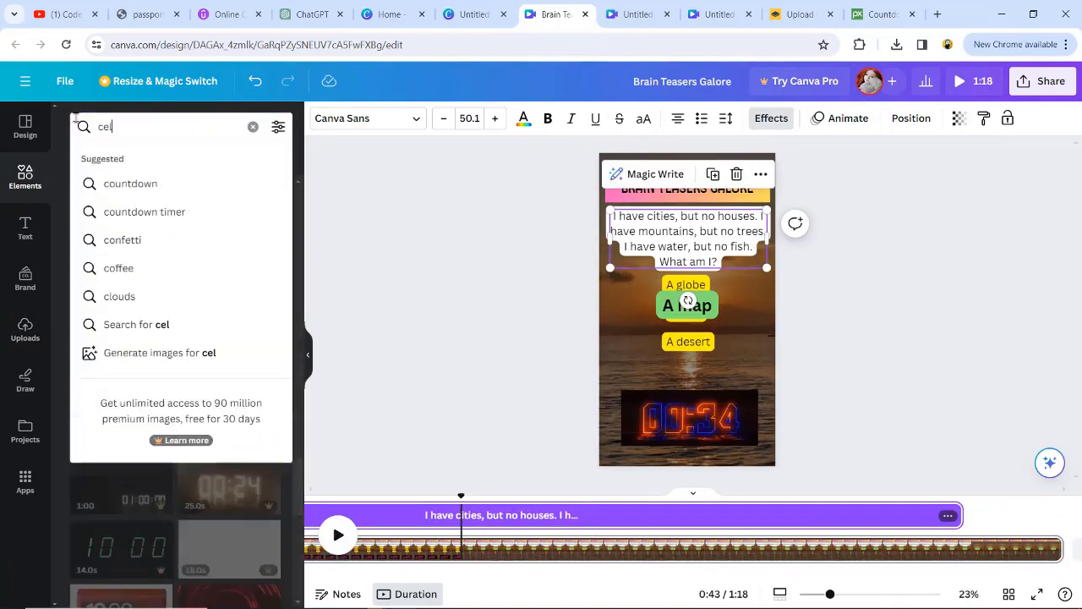
{"action": "left_click", "coordinate": [125, 183]}
{"action": "left_click", "coordinate": [100, 161]}
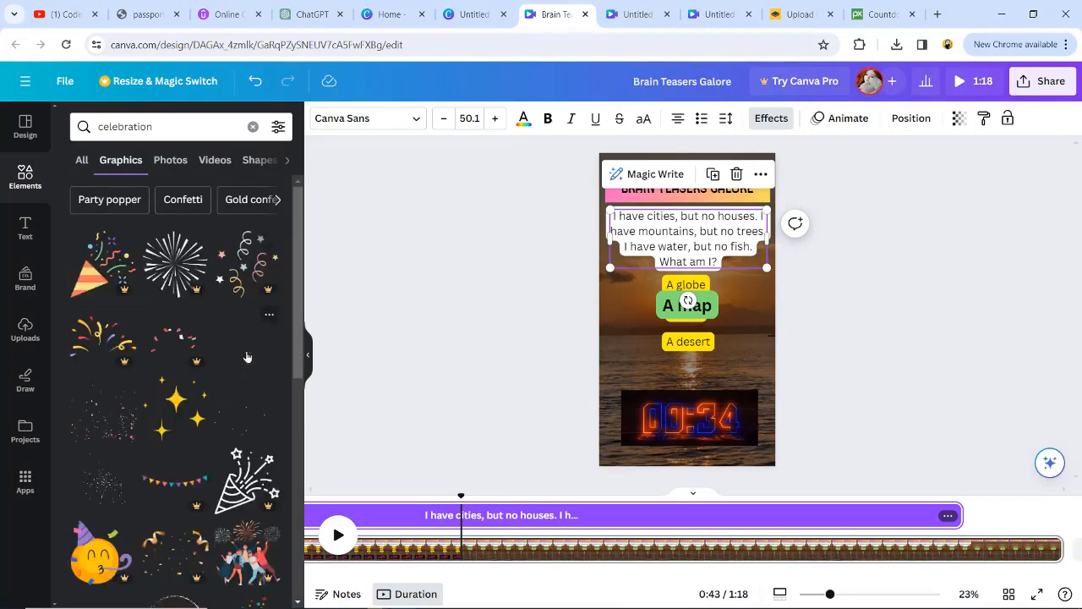
{"action": "left_click", "coordinate": [247, 356]}
{"action": "left_click_drag", "start_coordinate": [673, 364], "coordinate": [673, 383]}
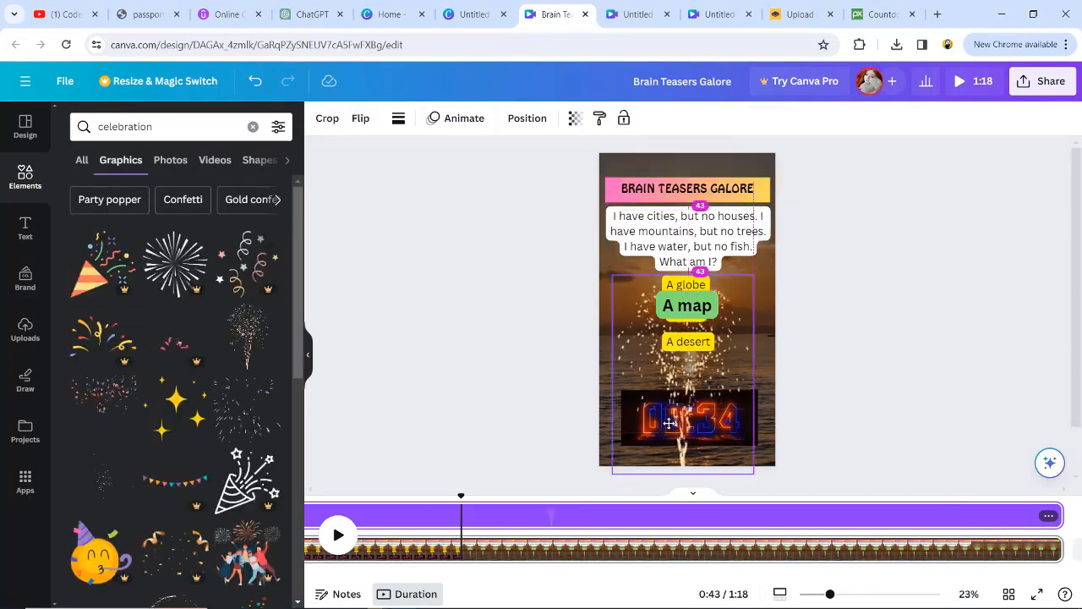
{"action": "left_click_drag", "start_coordinate": [669, 424], "coordinate": [669, 424]}
Step: Shorten the fireworks animation's timing so that it starts when the countdown clip ends
{"action": "scroll", "coordinate": [499, 513], "scroll_direction": "left", "scroll_amount": 3}
{"action": "left_click_drag", "start_coordinate": [705, 572], "coordinate": [495, 573]}
{"action": "left_click_drag", "start_coordinate": [698, 518], "coordinate": [767, 533]}
{"action": "left_click_drag", "start_coordinate": [649, 575], "coordinate": [837, 574]}
Step: Shorten the second page to 36.7 s by cutting its end, and play the design
{"action": "left_click", "coordinate": [744, 534]}
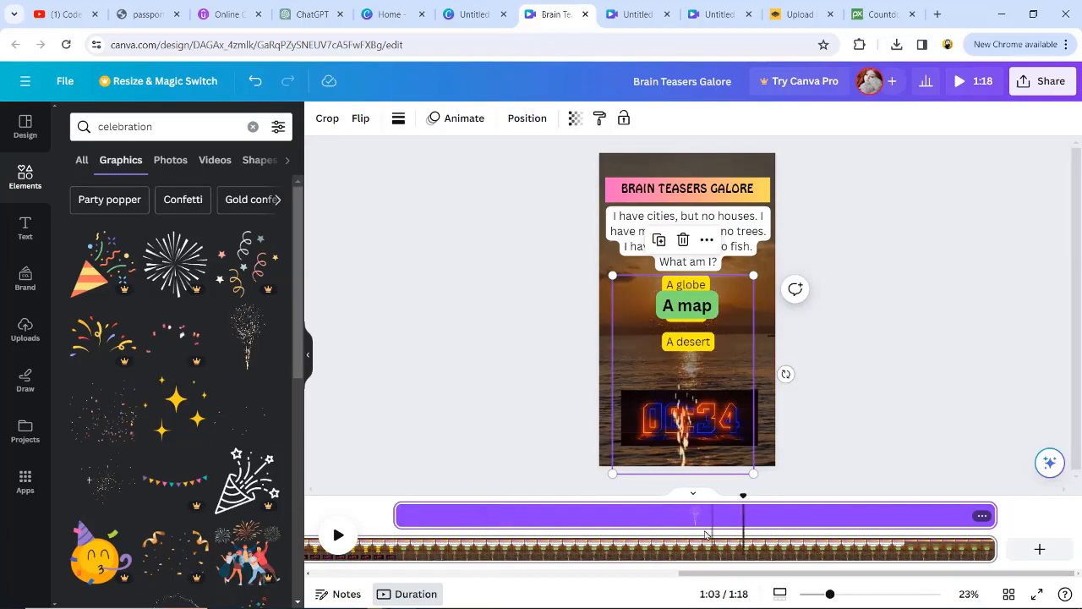
{"action": "left_click", "coordinate": [671, 535]}
{"action": "left_click", "coordinate": [655, 535]}
{"action": "left_click", "coordinate": [627, 536]}
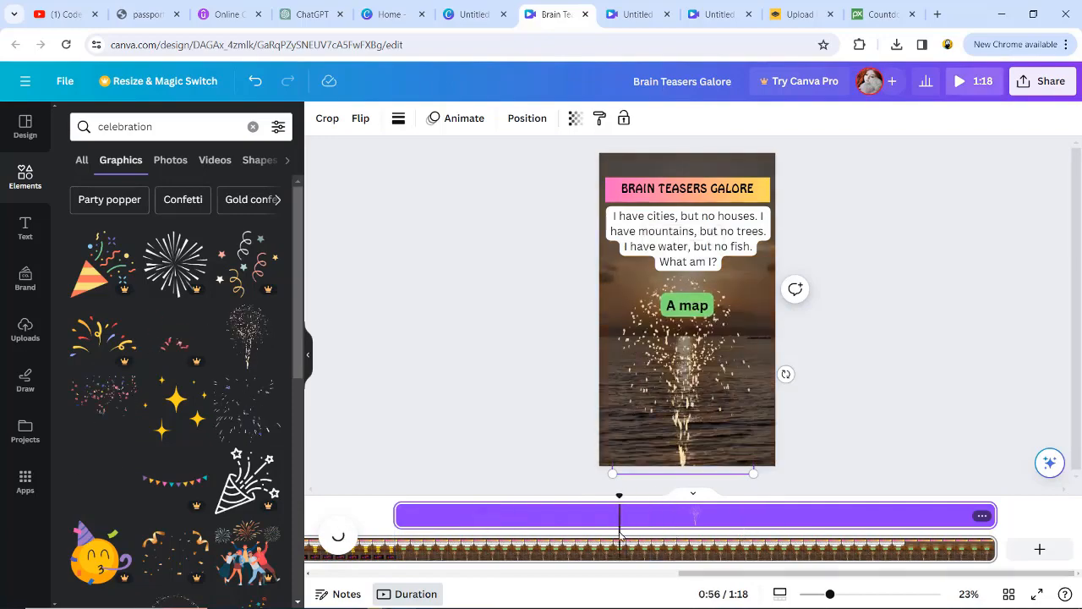
{"action": "left_click_drag", "start_coordinate": [995, 550], "coordinate": [622, 550]}
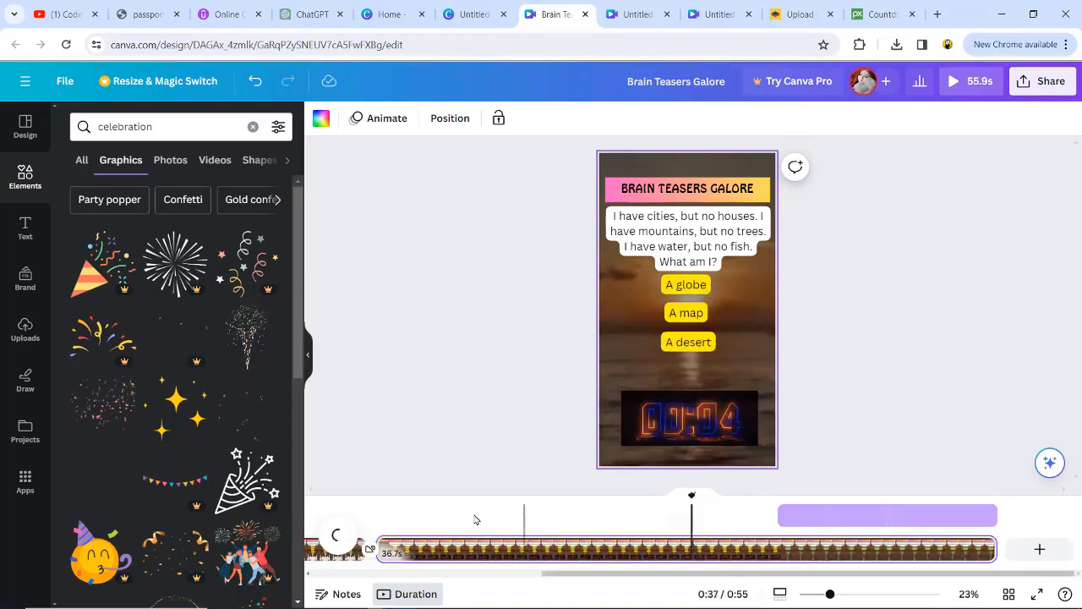
{"action": "left_click", "coordinate": [974, 80]}
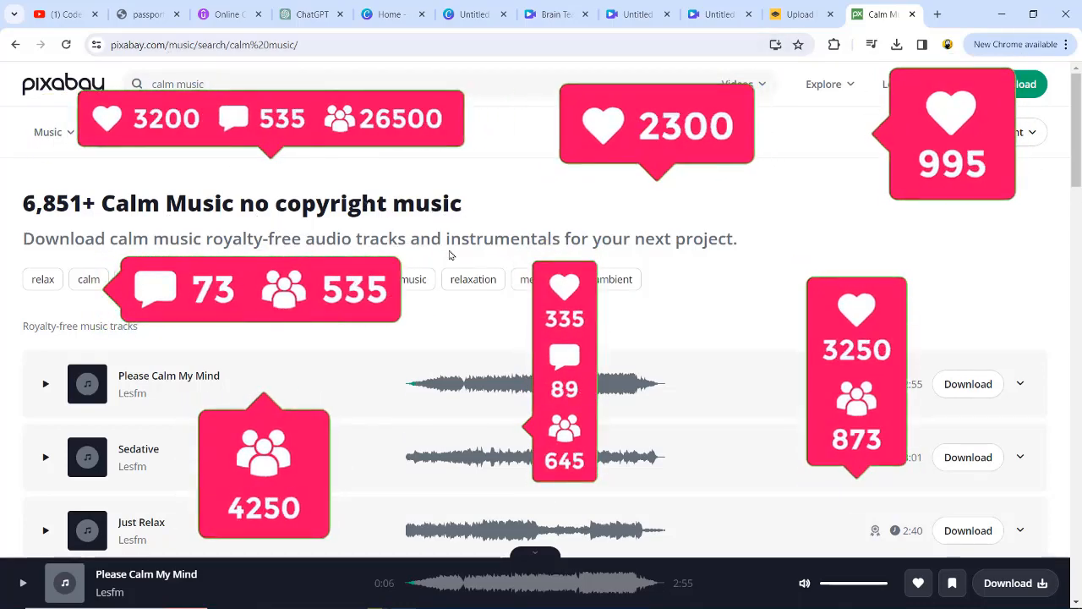
Step: Look through the calm music tracks on Pixabay and return to the uploaded files of the Canva design
{"action": "scroll", "coordinate": [379, 408], "scroll_direction": "down", "scroll_amount": 3}
{"action": "scroll", "coordinate": [379, 408], "scroll_direction": "up", "scroll_amount": 1}
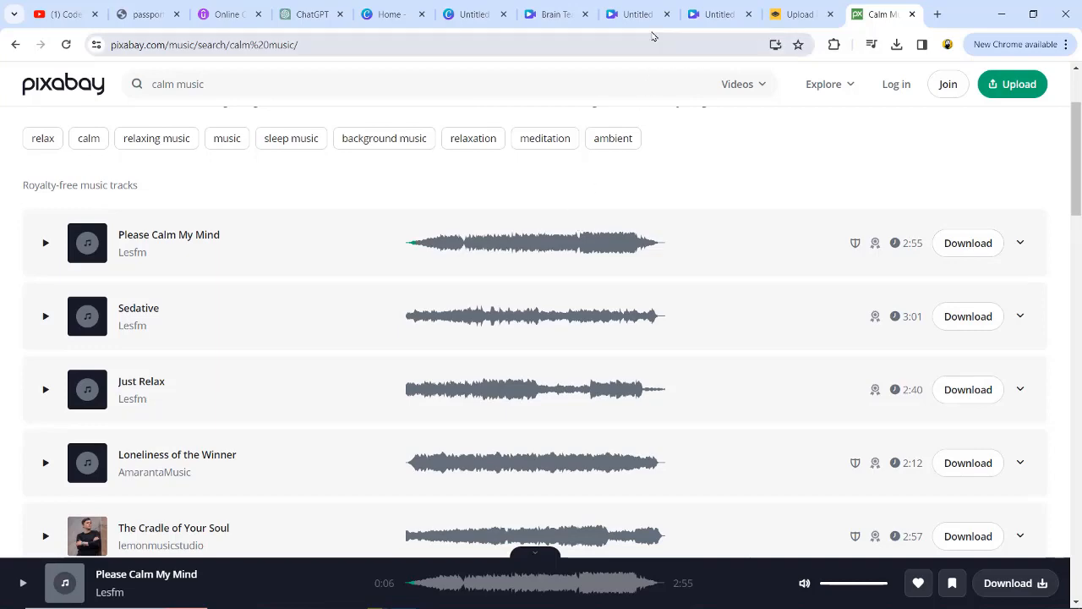
{"action": "left_click", "coordinate": [554, 14]}
{"action": "left_click", "coordinate": [26, 329]}
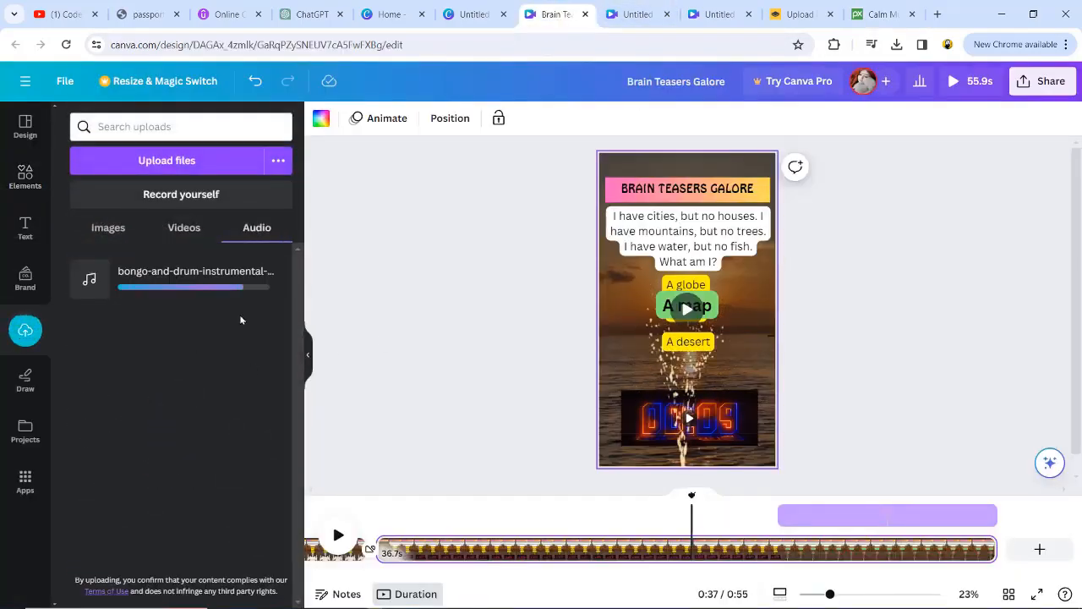
Step: Add the uploaded bongo-and-drum-instrumental track twice, ending the first copy with page one and starting the second there
{"action": "left_click", "coordinate": [177, 279]}
{"action": "left_click_drag", "start_coordinate": [636, 552], "coordinate": [148, 564]}
{"action": "left_click_drag", "start_coordinate": [677, 551], "coordinate": [713, 546]}
{"action": "left_click", "coordinate": [177, 280]}
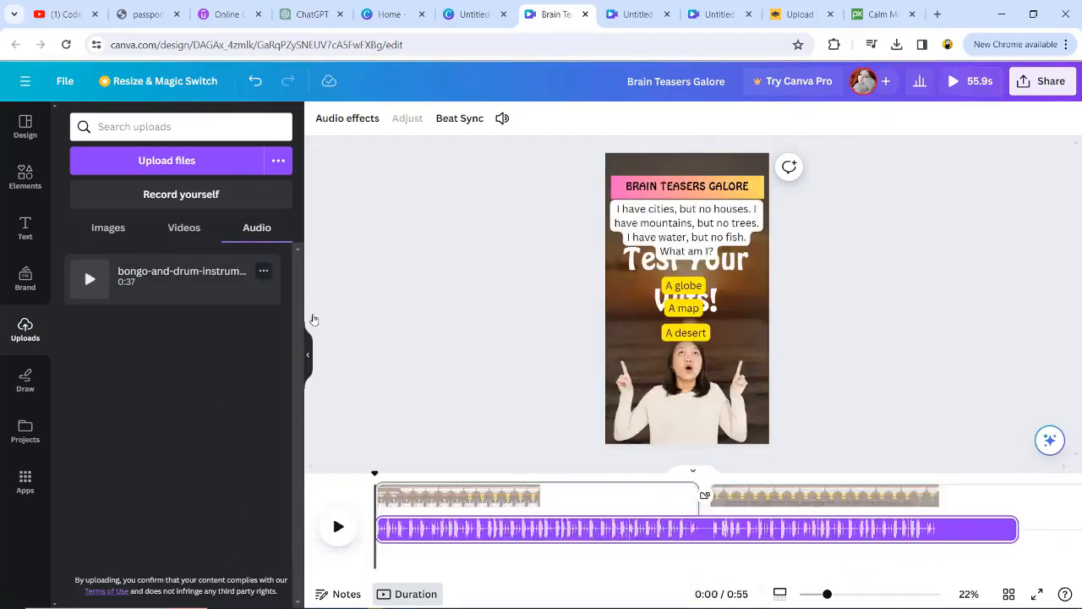
{"action": "mouse_move", "coordinate": [982, 550]}
{"action": "left_mouse_down"}
{"action": "mouse_move", "coordinate": [1041, 551]}
{"action": "mouse_move", "coordinate": [999, 551]}
{"action": "left_mouse_up"}
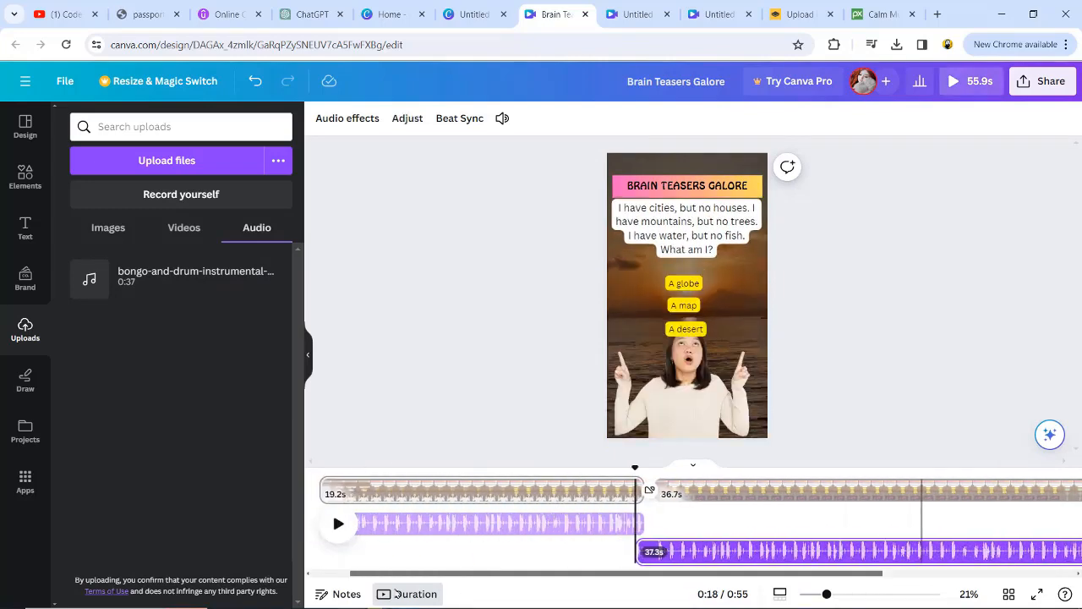
{"action": "key", "text": "ctrl+alt+p"}
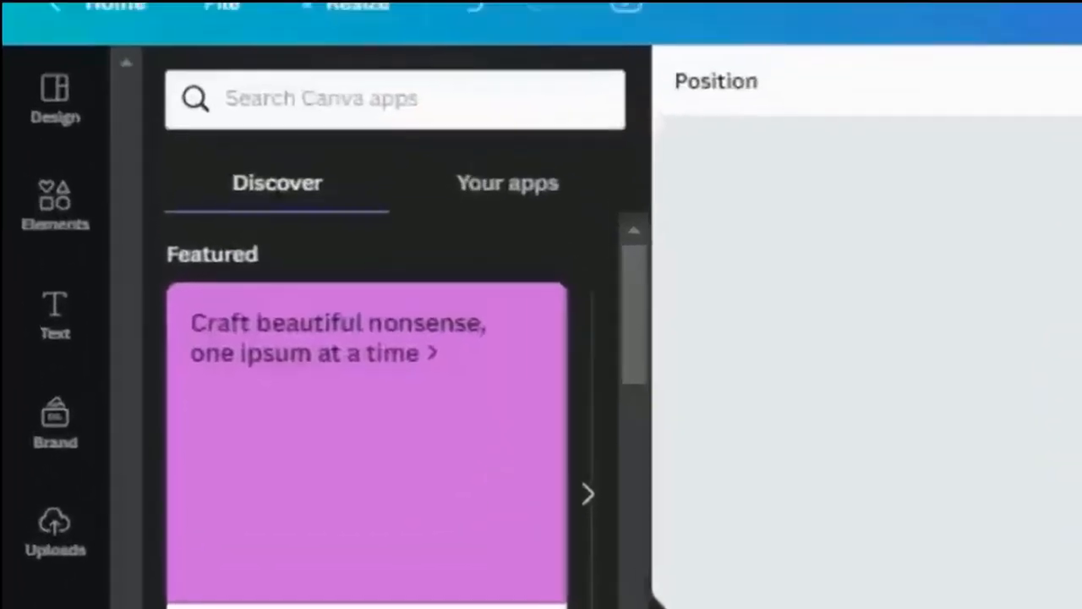
Step: Search the Canva apps for "bulk create" and start the free Canva Pro trial
{"action": "left_click", "coordinate": [316, 107]}
{"action": "type", "text": "bulk create"}
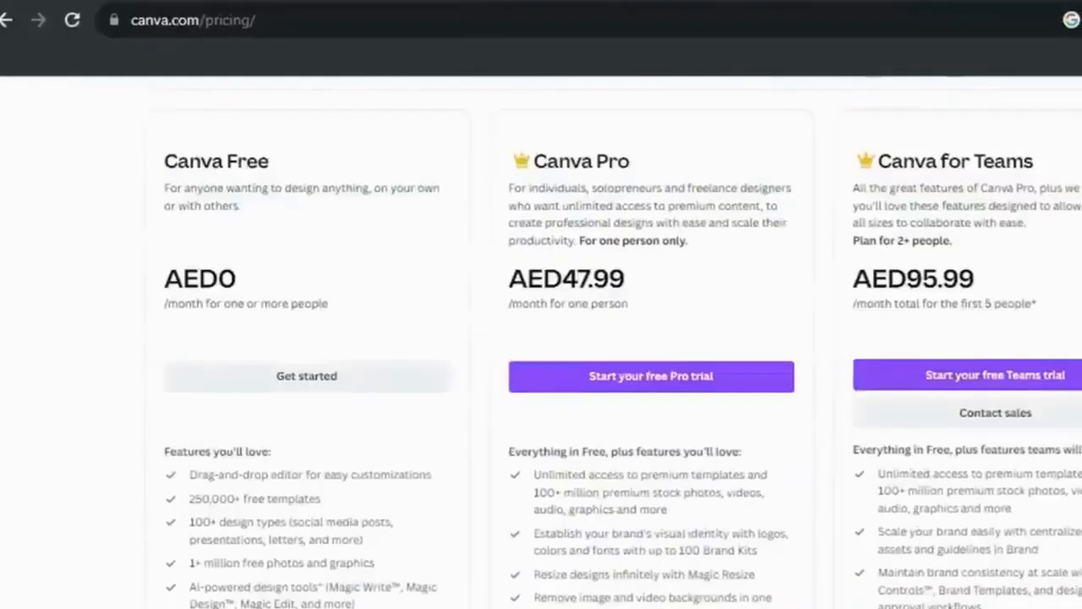
{"action": "left_click", "coordinate": [682, 379]}
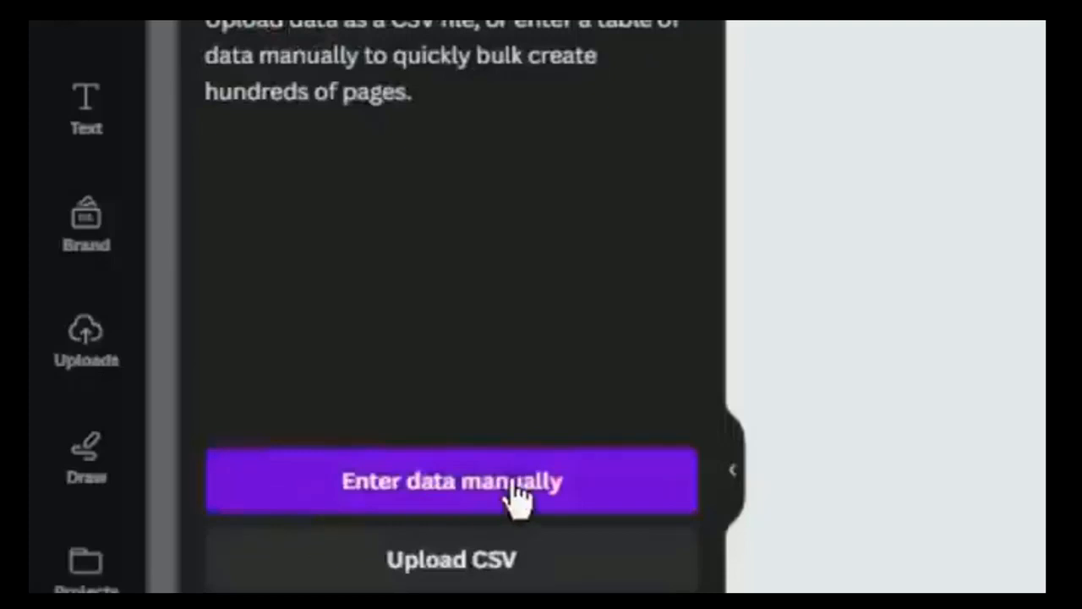
Step: Choose manual data entry for Bulk create and copy the entire riddle table, from Title to Answer down to row 104, in Excel
{"action": "left_click", "coordinate": [514, 491]}
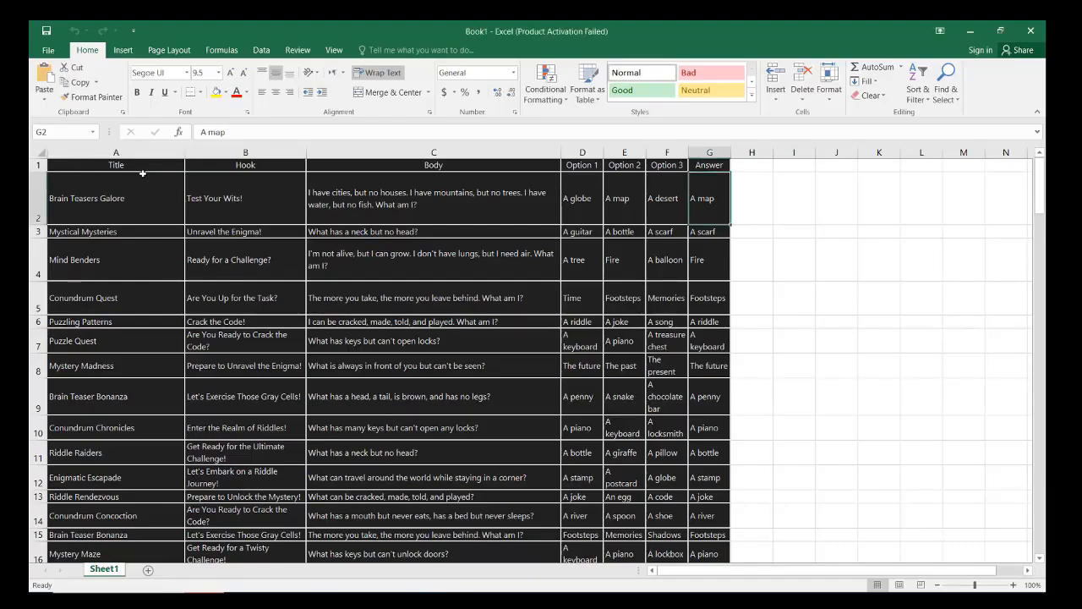
{"action": "left_click_drag", "start_coordinate": [142, 170], "coordinate": [715, 201]}
{"action": "right_click", "coordinate": [673, 201]}
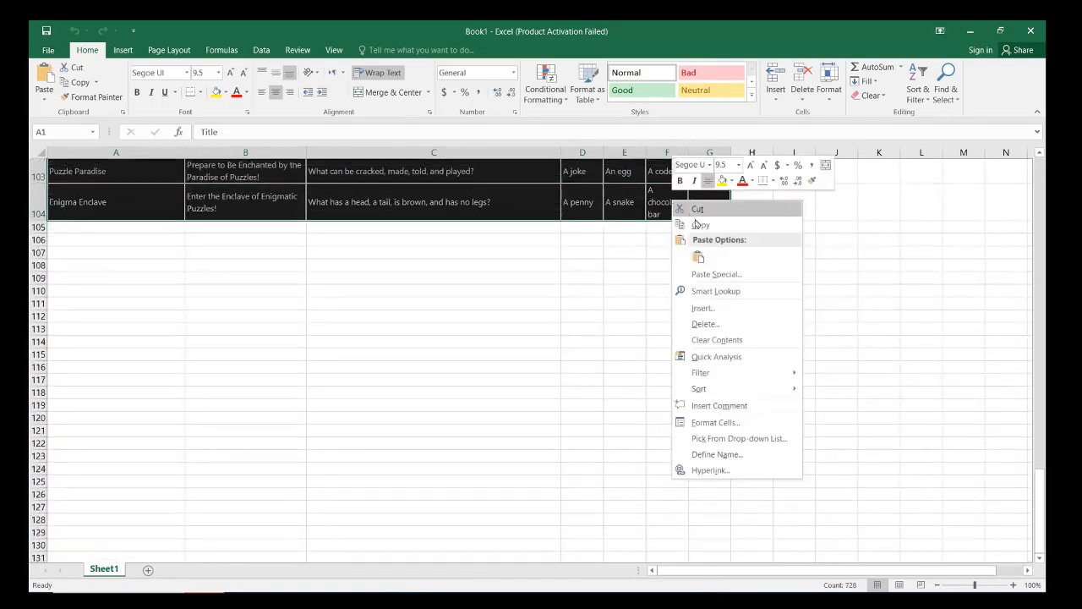
{"action": "left_click", "coordinate": [699, 224]}
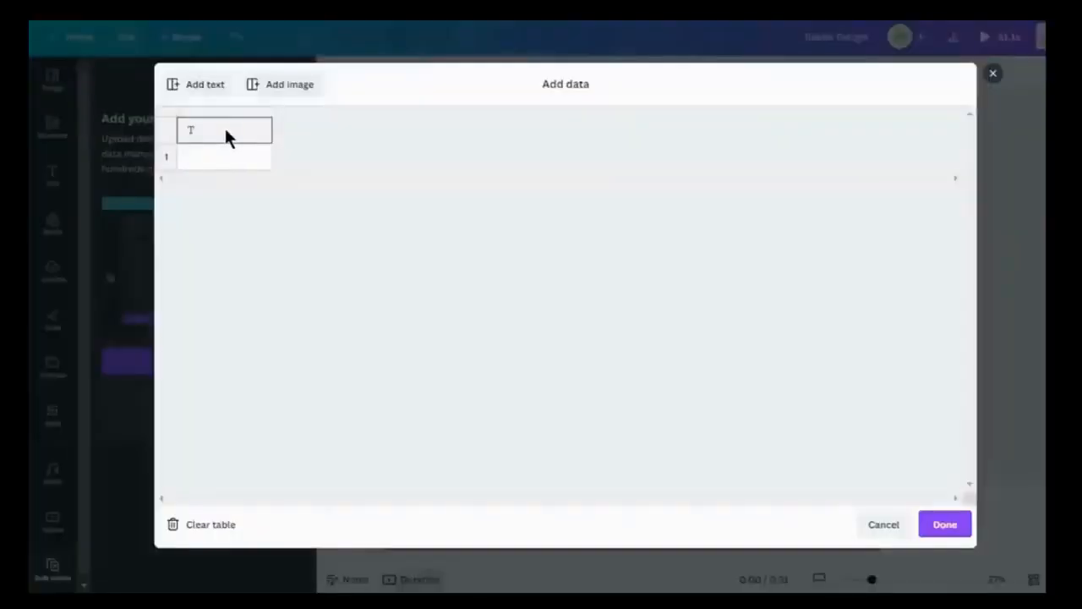
Step: Paste the copied riddle table into the Bulk create data grid, check its rows, and confirm the data
{"action": "key", "text": "ctrl+v"}
{"action": "scroll", "coordinate": [399, 184], "scroll_direction": "down", "scroll_amount": 5}
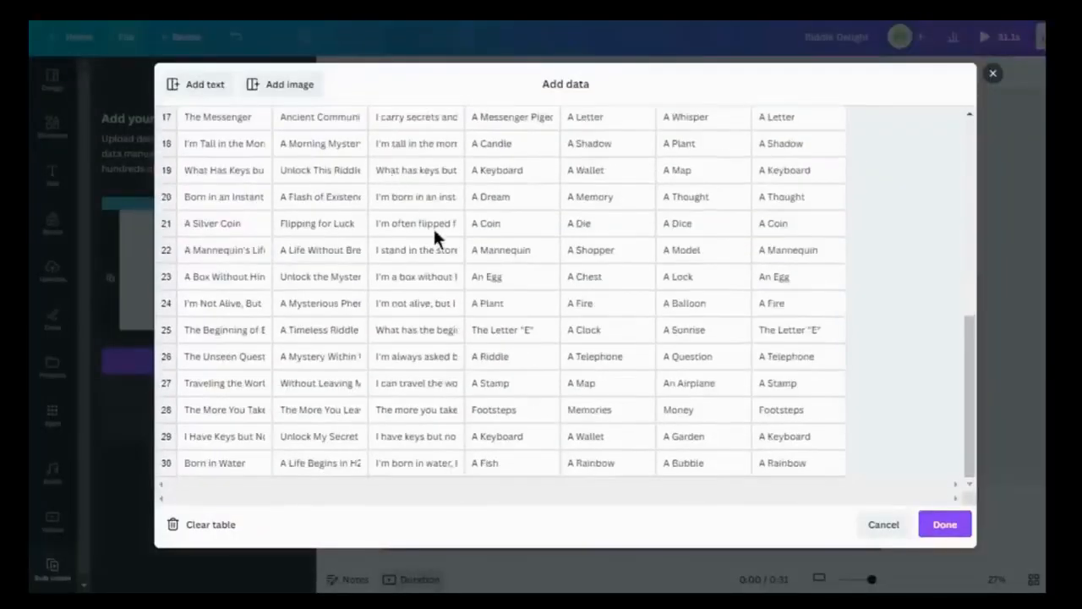
{"action": "scroll", "coordinate": [488, 191], "scroll_direction": "up", "scroll_amount": 5}
{"action": "left_click", "coordinate": [944, 526]}
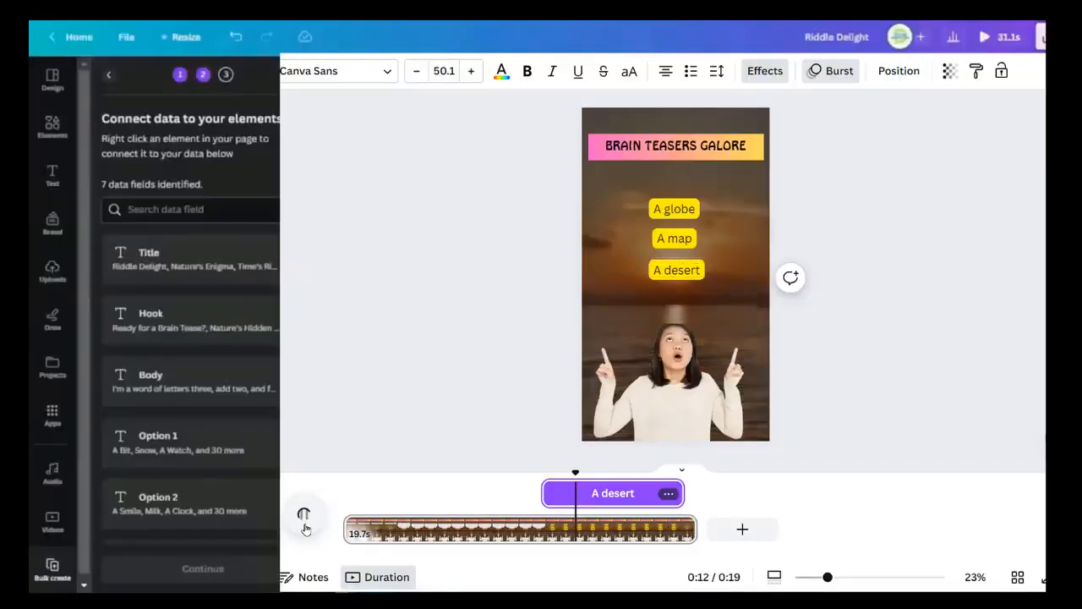
{"action": "scroll", "coordinate": [234, 235], "scroll_direction": "down", "scroll_amount": 3}
{"action": "scroll", "coordinate": [234, 235], "scroll_direction": "up", "scroll_amount": 3}
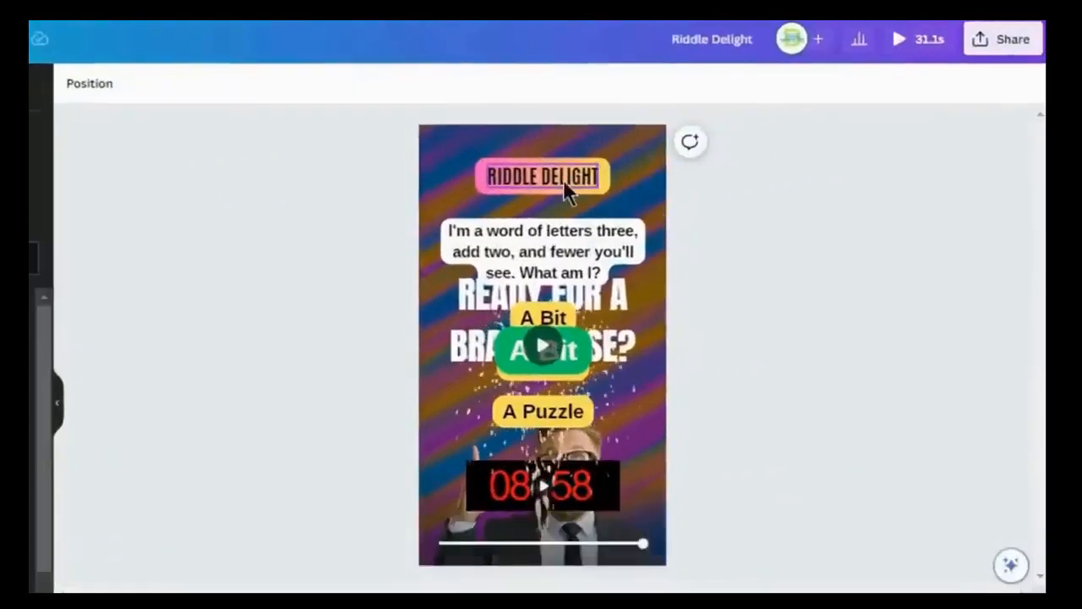
Step: Connect the "Riddle Delight" heading to the Title data field and the large "Ready for a Brain Tease?" text to the Hook field
{"action": "right_click", "coordinate": [563, 179]}
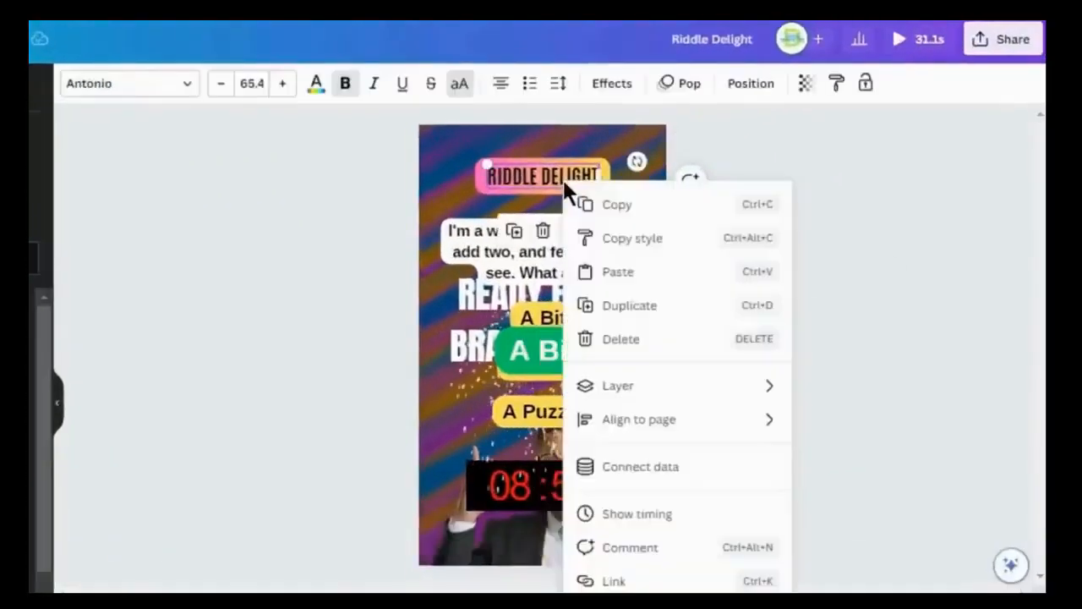
{"action": "left_click", "coordinate": [615, 470]}
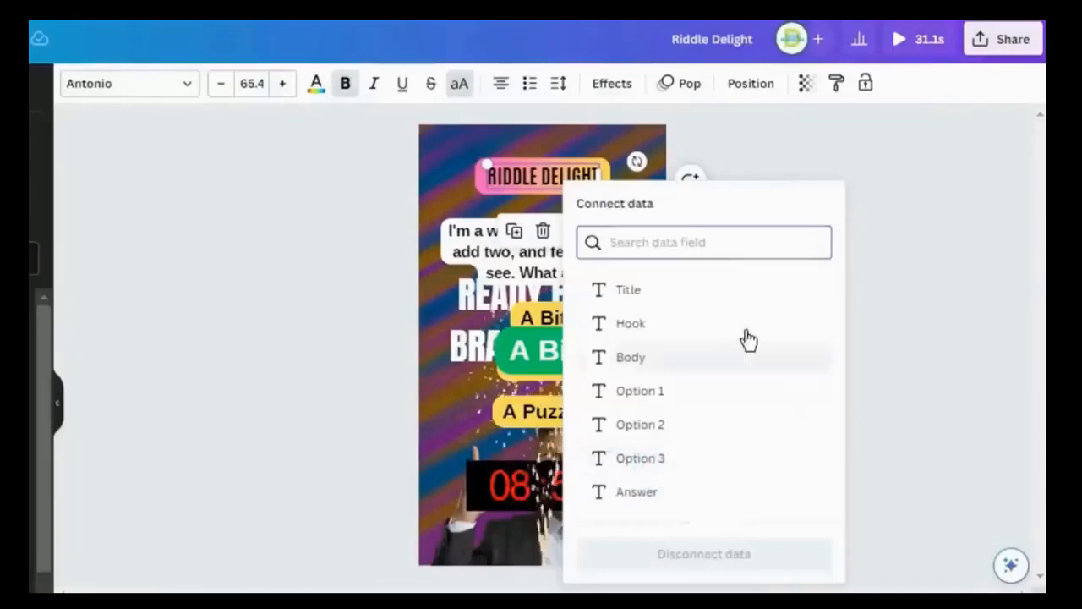
{"action": "left_click", "coordinate": [651, 294]}
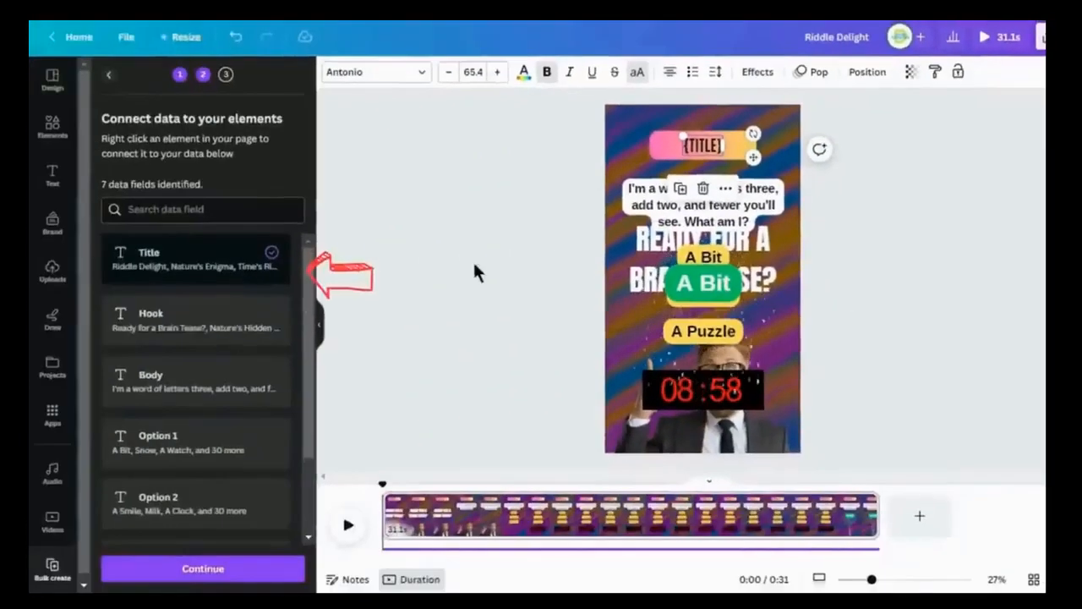
{"action": "left_click", "coordinate": [763, 245]}
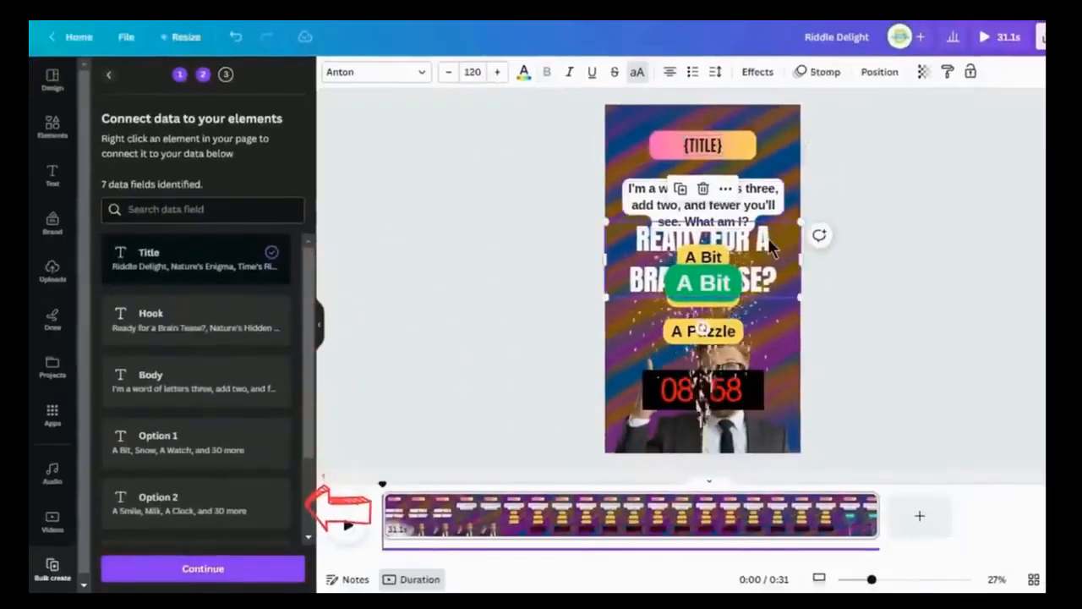
{"action": "right_click", "coordinate": [764, 245]}
{"action": "left_click", "coordinate": [869, 427]}
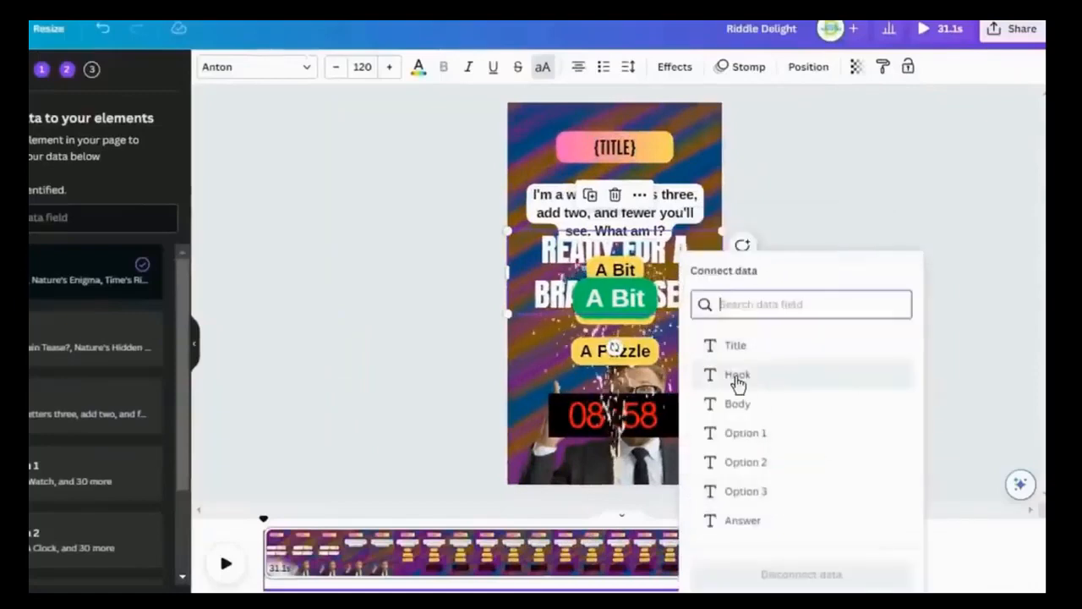
{"action": "left_click", "coordinate": [737, 376]}
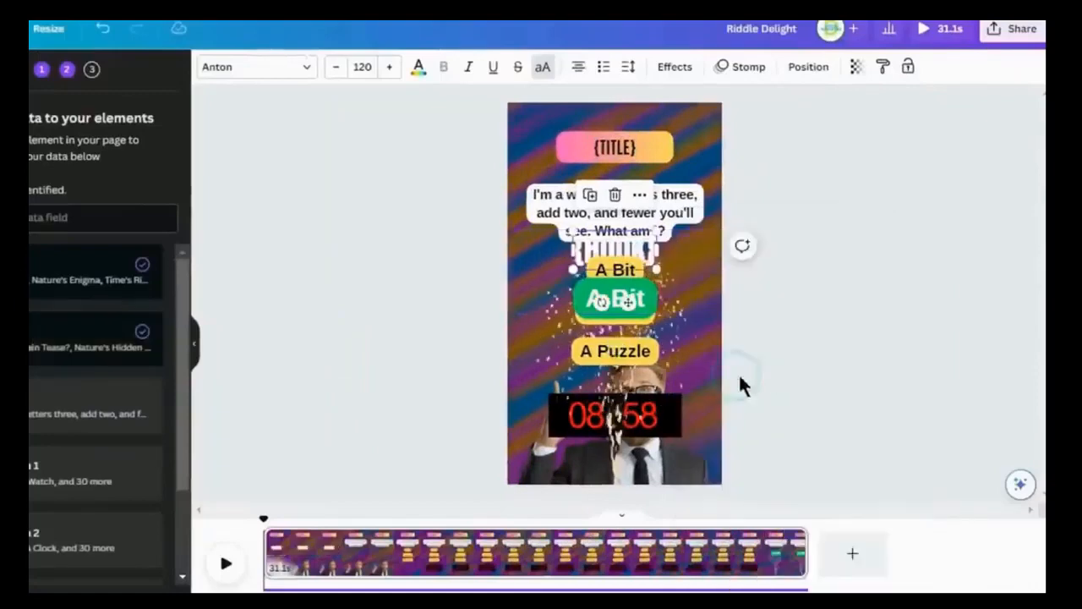
Step: Connect the riddle question text to the Body data field and the first yellow answer choice to Option 1
{"action": "left_click", "coordinate": [689, 212]}
{"action": "right_click", "coordinate": [679, 202]}
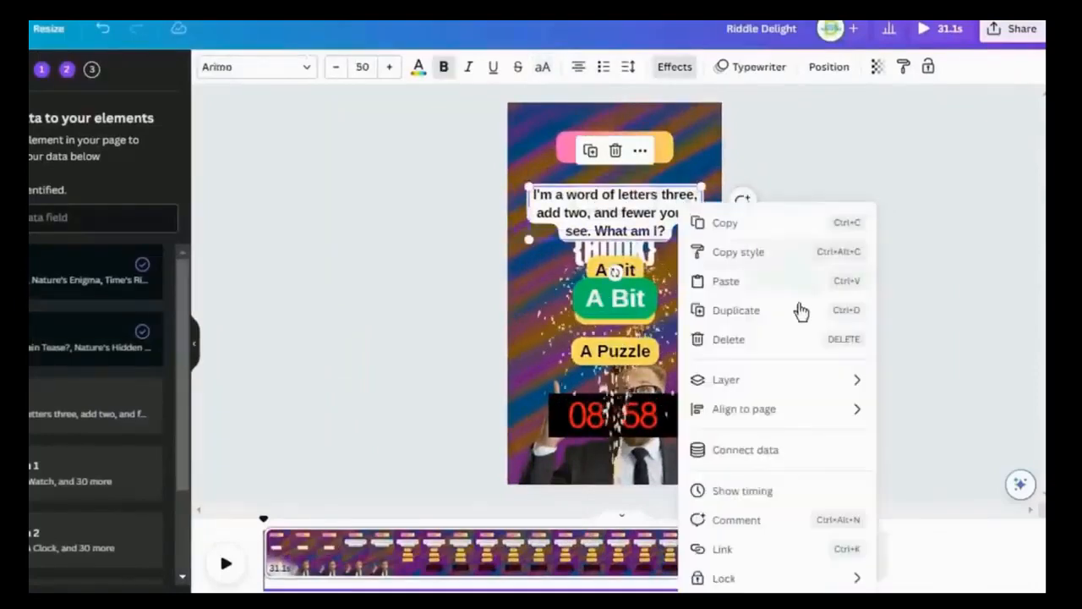
{"action": "left_click", "coordinate": [785, 449]}
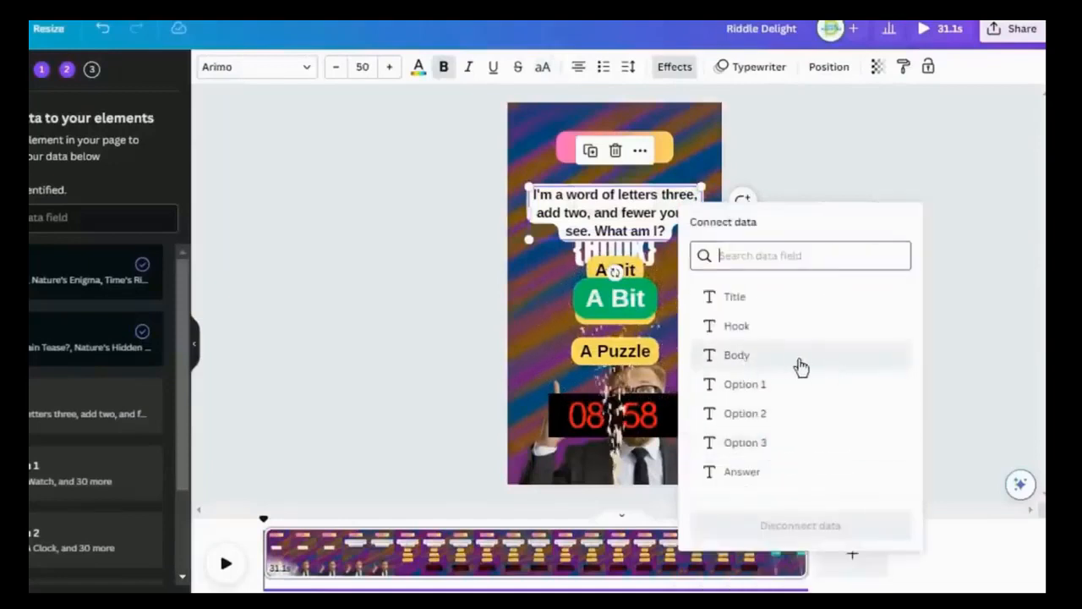
{"action": "left_click", "coordinate": [771, 365]}
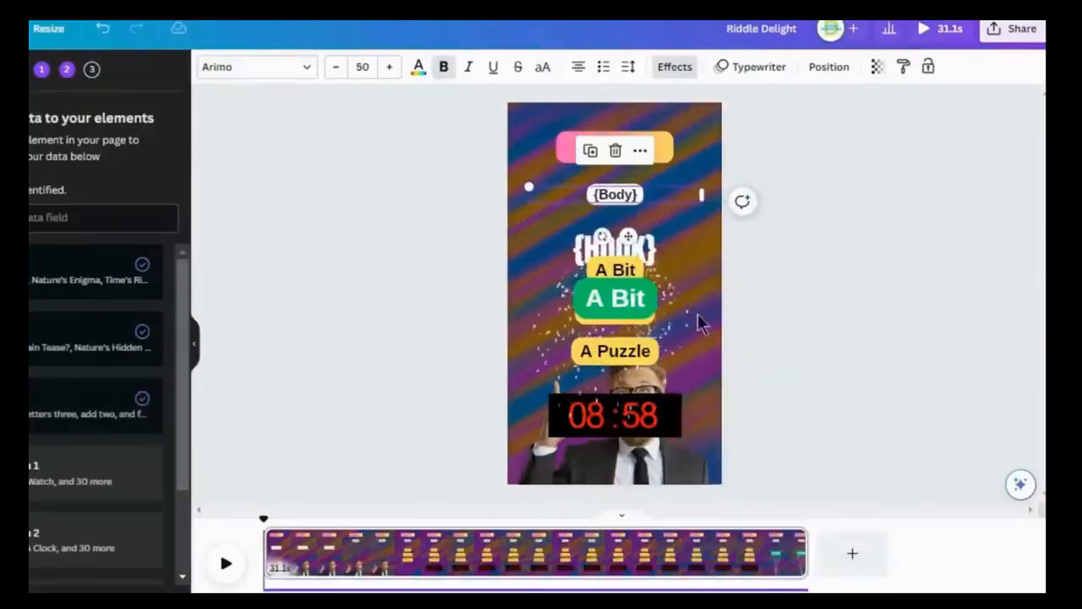
{"action": "left_click", "coordinate": [616, 269]}
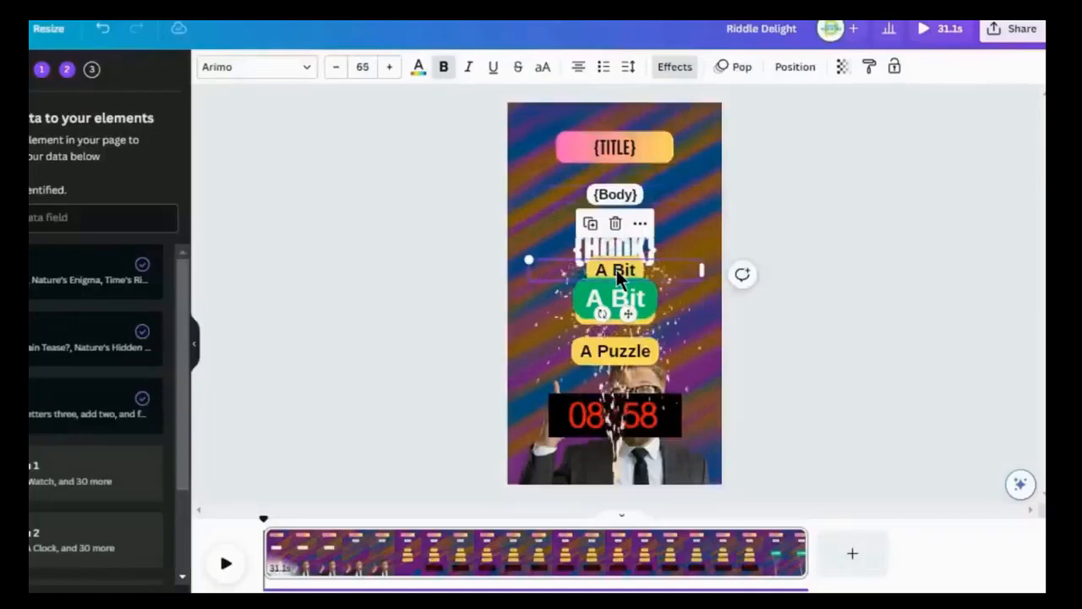
{"action": "right_click", "coordinate": [616, 270]}
{"action": "left_click", "coordinate": [715, 456]}
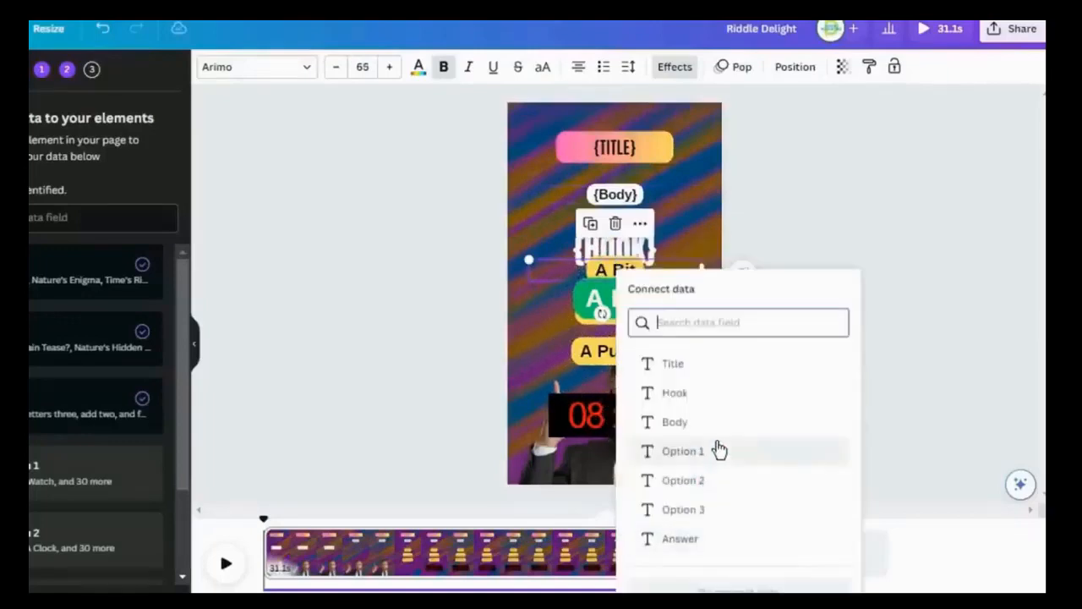
{"action": "left_click", "coordinate": [732, 449]}
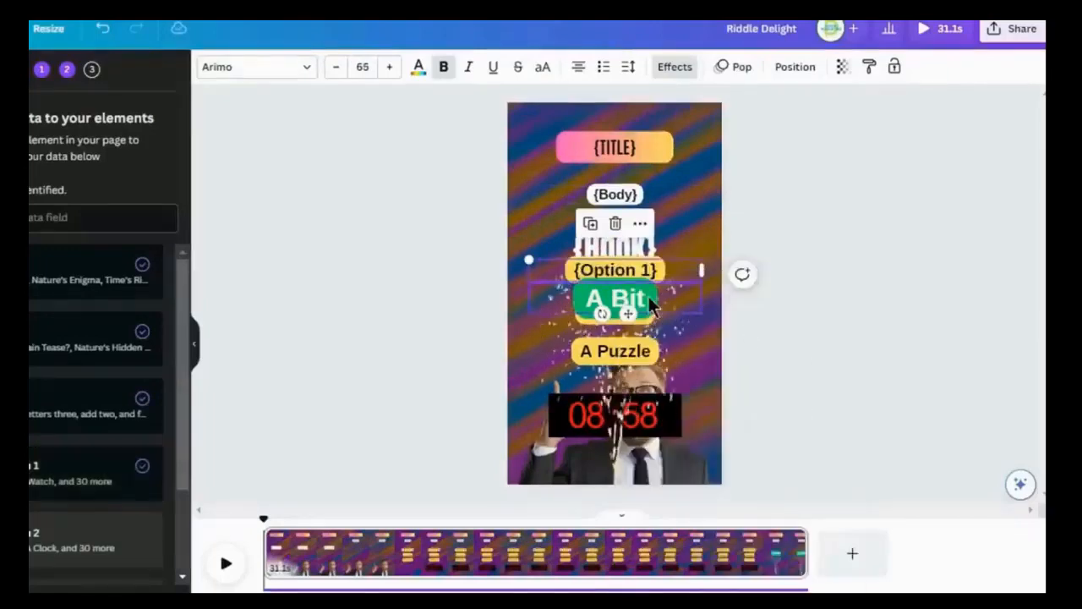
Step: Move the green answer label down off the second yellow choice and connect "A Smile" to the Option 2 data field
{"action": "left_click_drag", "start_coordinate": [649, 298], "coordinate": [648, 347]}
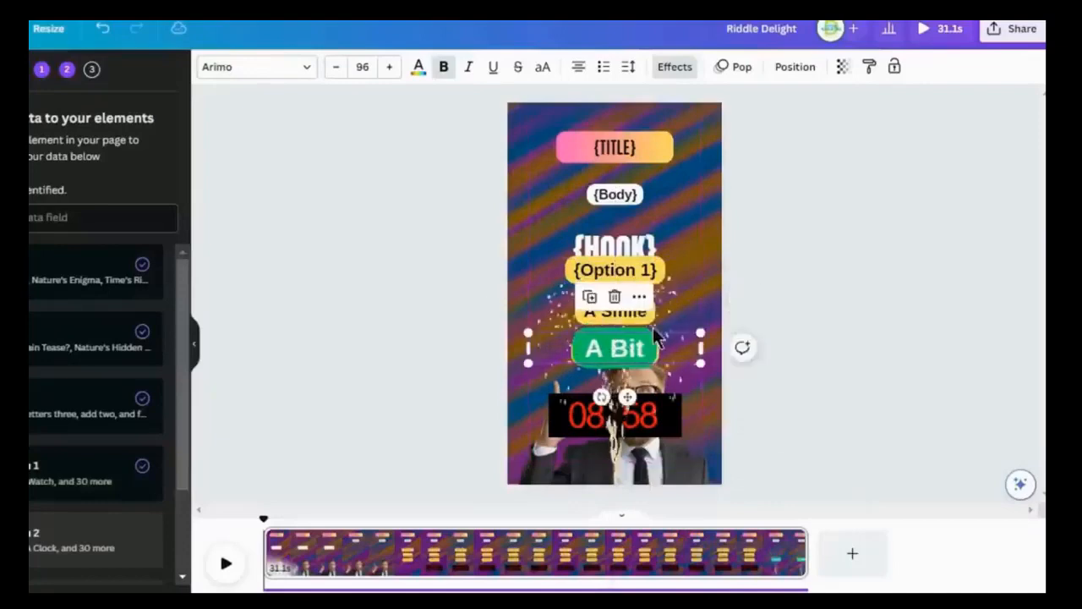
{"action": "left_click", "coordinate": [642, 313]}
{"action": "right_click", "coordinate": [643, 313]}
{"action": "left_click", "coordinate": [735, 456]}
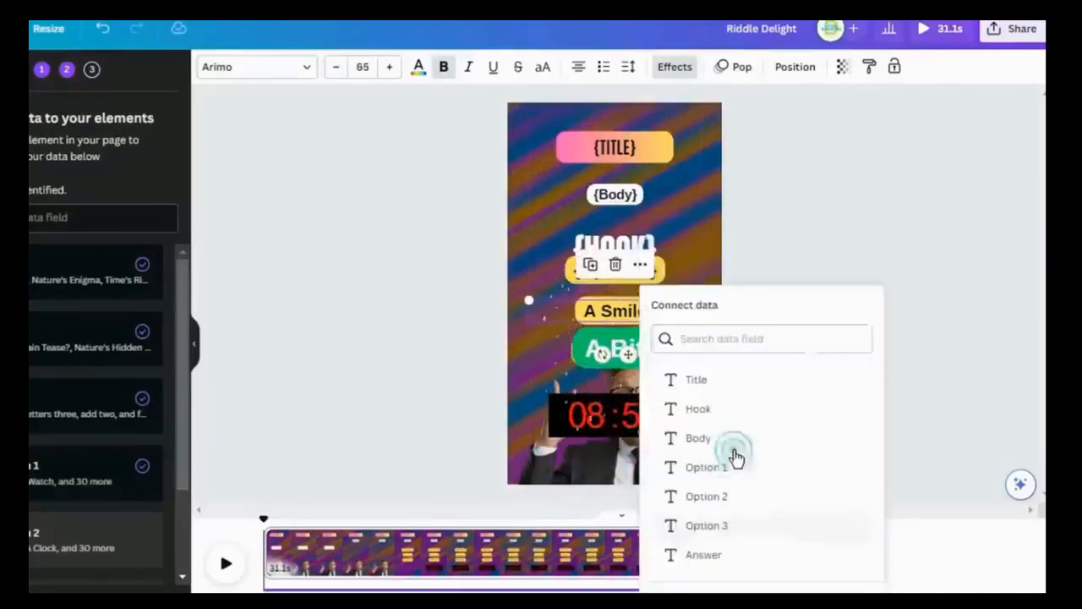
{"action": "left_click", "coordinate": [725, 501]}
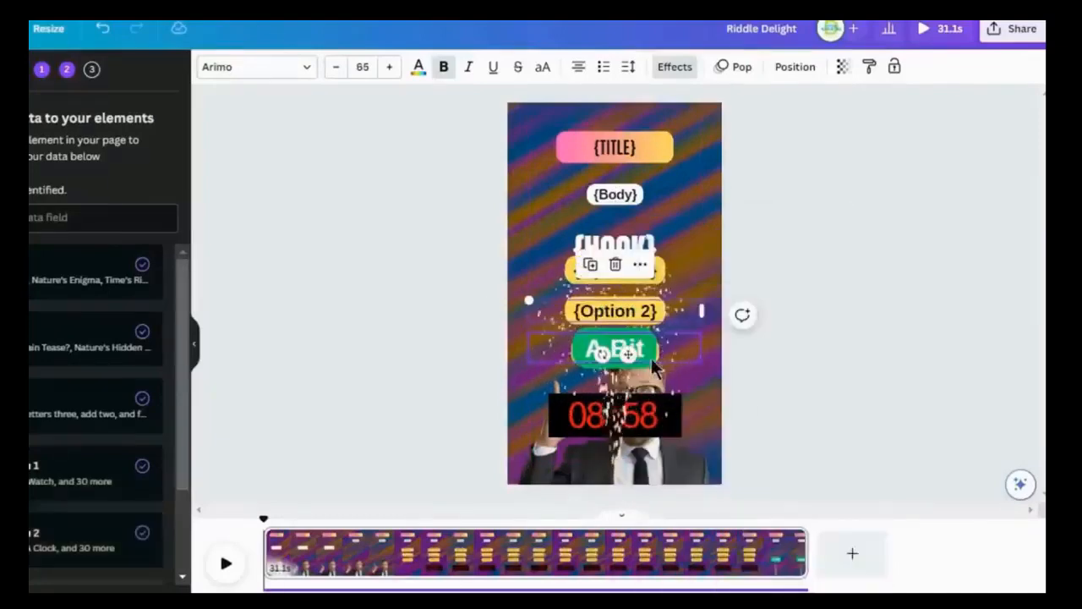
Step: Move the green answer label back over the second choice and connect "A Puzzle" to the Option 3 data field
{"action": "left_click_drag", "start_coordinate": [644, 345], "coordinate": [644, 306]}
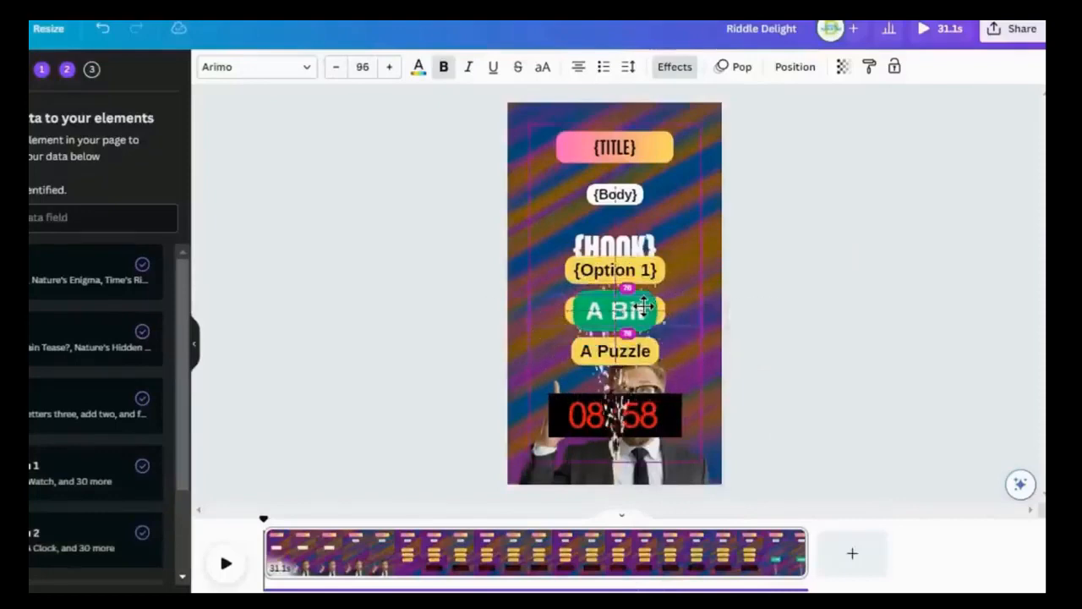
{"action": "left_click", "coordinate": [643, 351]}
{"action": "right_click", "coordinate": [643, 351]}
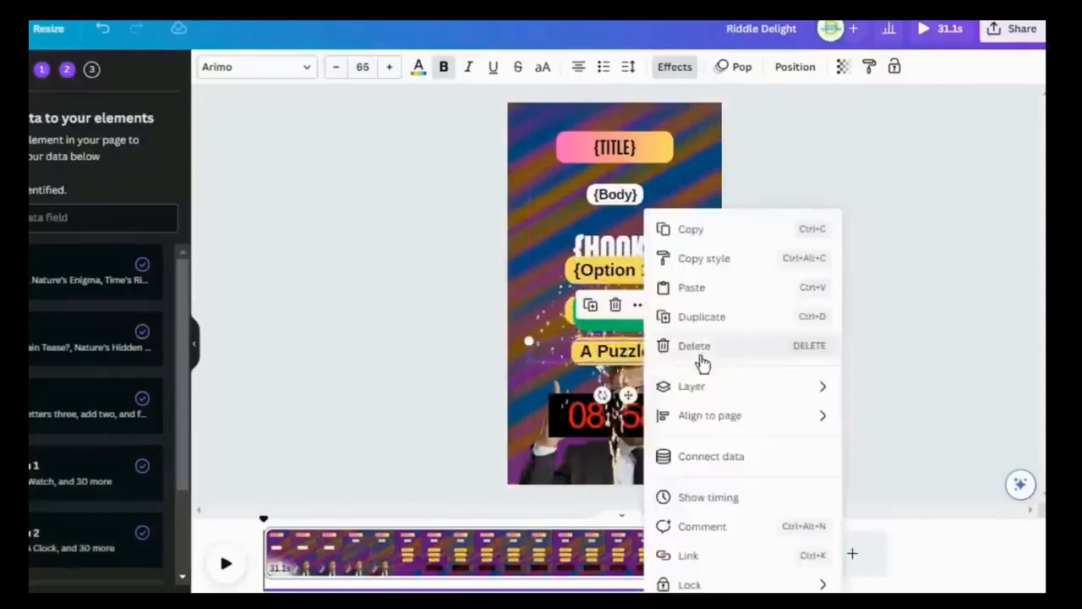
{"action": "left_click", "coordinate": [741, 458]}
{"action": "left_click", "coordinate": [729, 524]}
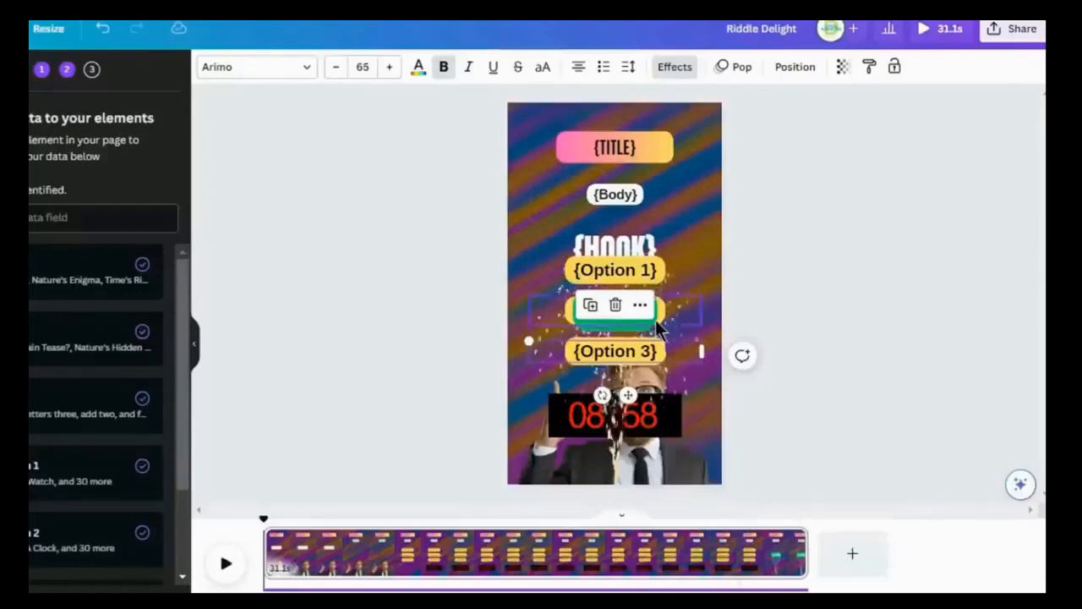
Step: Connect the green "A Bit" label to the Answer data field
{"action": "left_click", "coordinate": [630, 322]}
{"action": "right_click", "coordinate": [633, 307]}
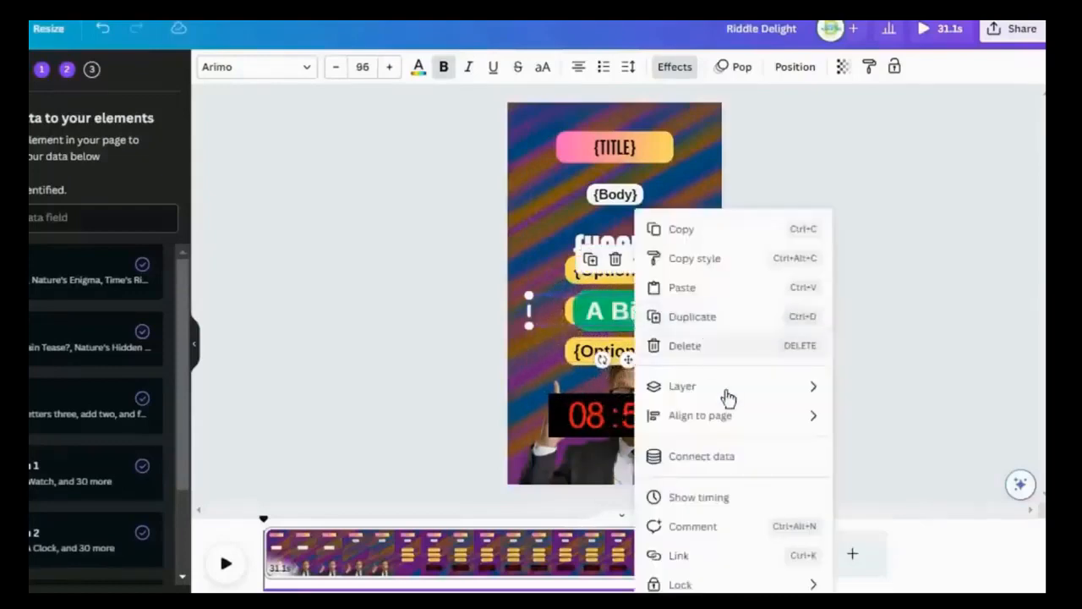
{"action": "left_click", "coordinate": [694, 457]}
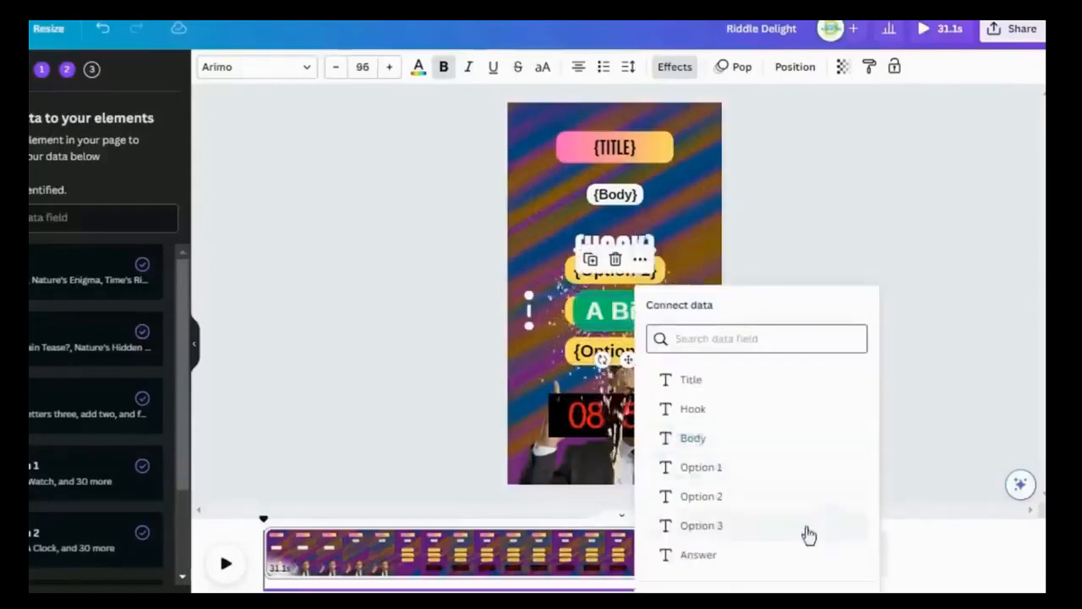
{"action": "left_click", "coordinate": [700, 555]}
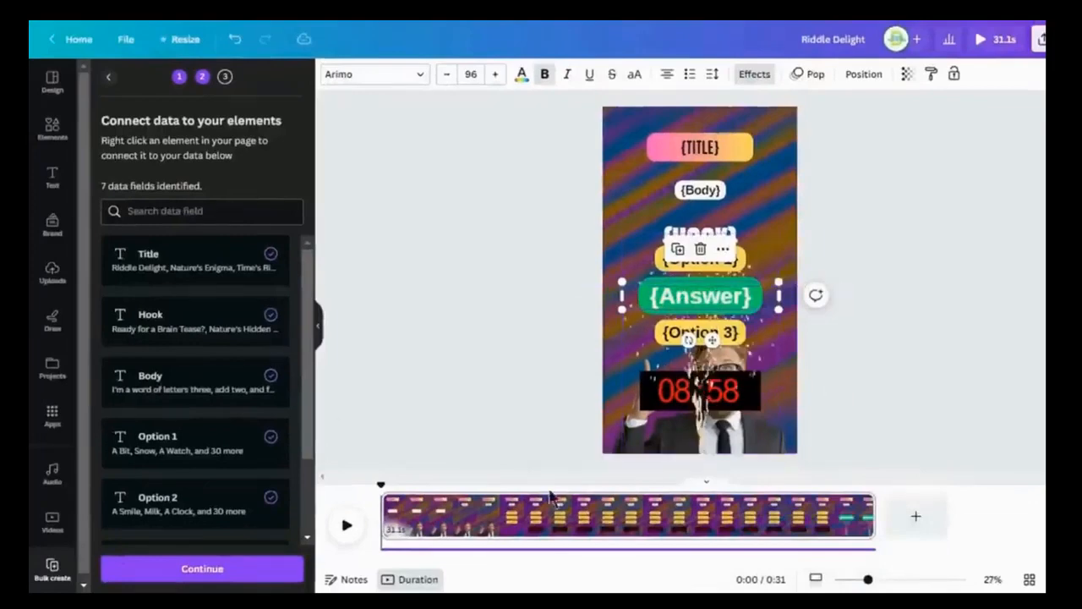
Step: Check that every data field from Title to Answer is connected, keep all 30 riddle rows selected, and generate the pages
{"action": "scroll", "coordinate": [235, 376], "scroll_direction": "down", "scroll_amount": 3}
{"action": "scroll", "coordinate": [275, 396], "scroll_direction": "up", "scroll_amount": 3}
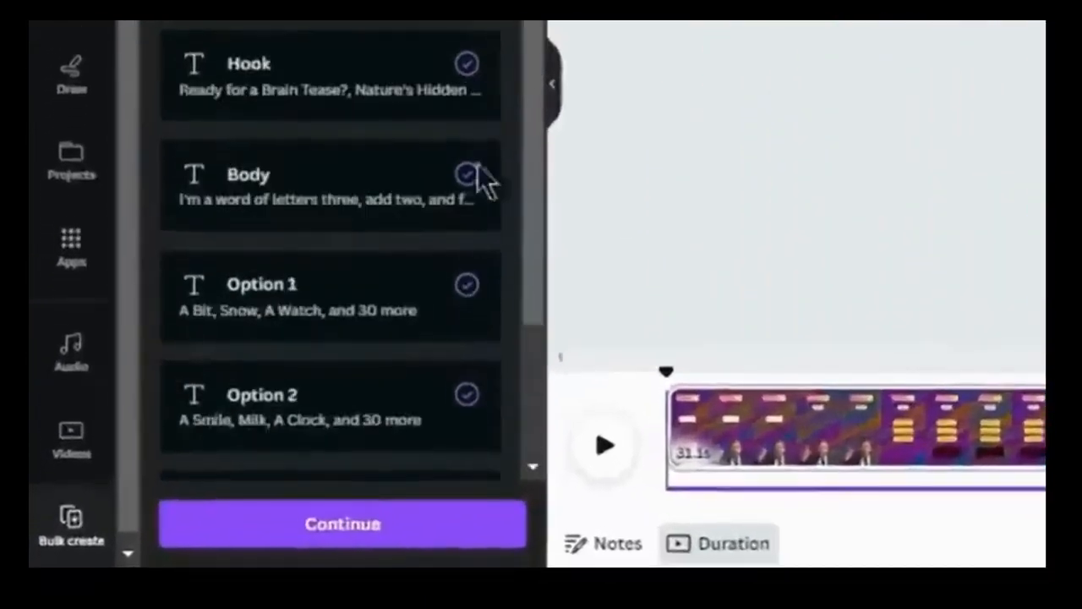
{"action": "scroll", "coordinate": [482, 434], "scroll_direction": "down", "scroll_amount": 3}
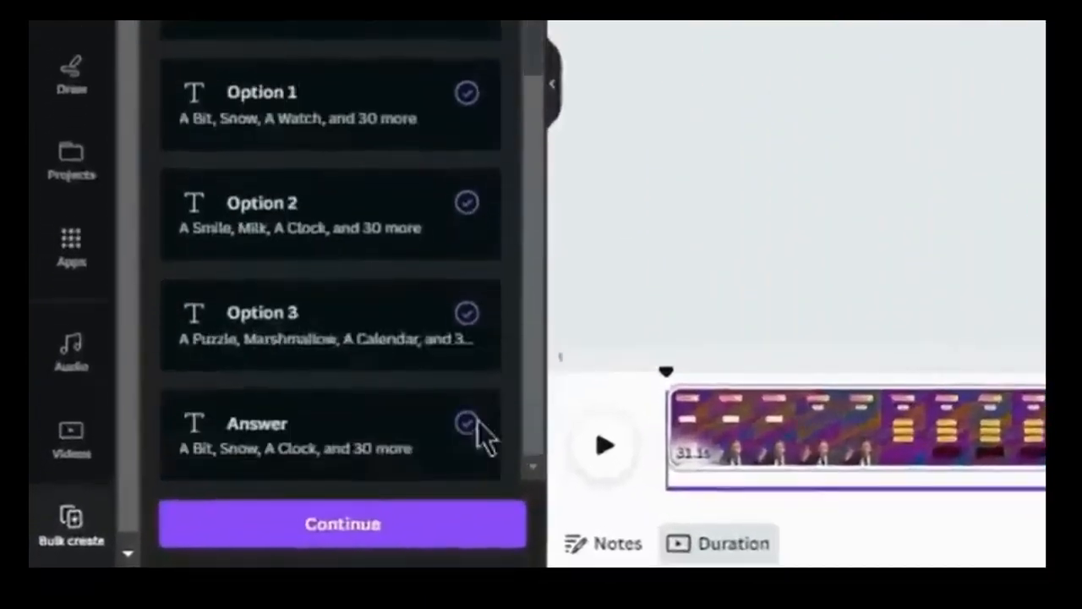
{"action": "left_click", "coordinate": [346, 524]}
{"action": "scroll", "coordinate": [429, 524], "scroll_direction": "down", "scroll_amount": 5}
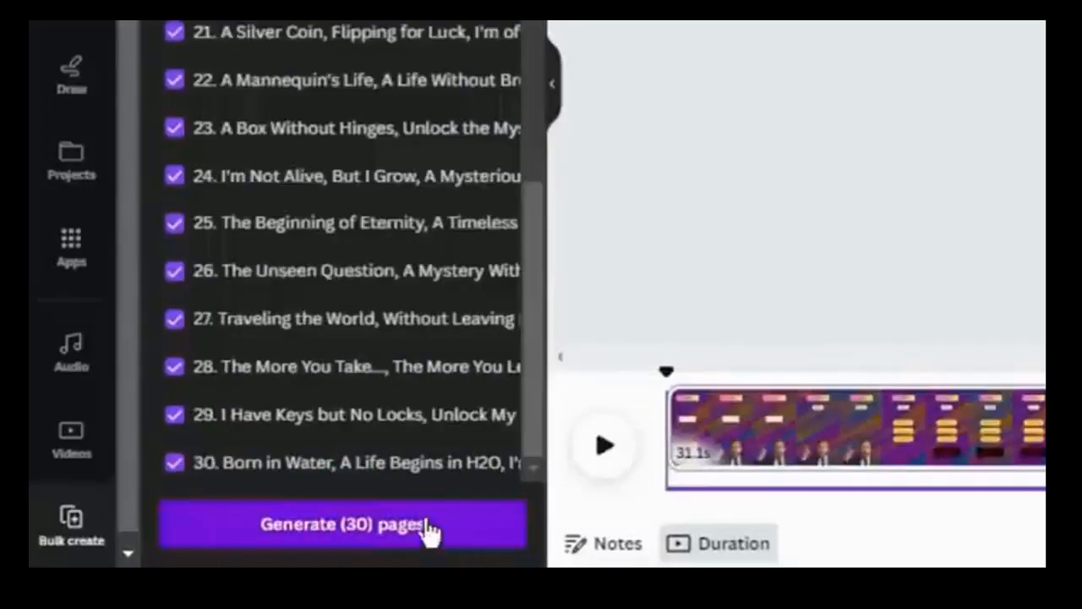
{"action": "left_click", "coordinate": [394, 526]}
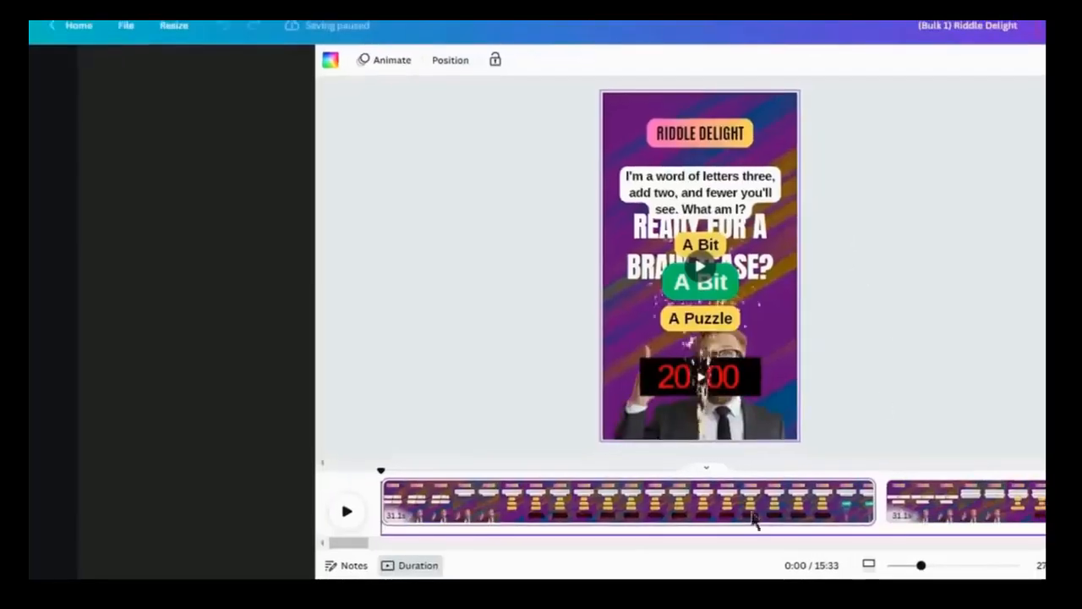
Step: Look through the generated riddle pages in the timeline and download the bulk-created design
{"action": "left_click_drag", "start_coordinate": [398, 548], "coordinate": [459, 550]}
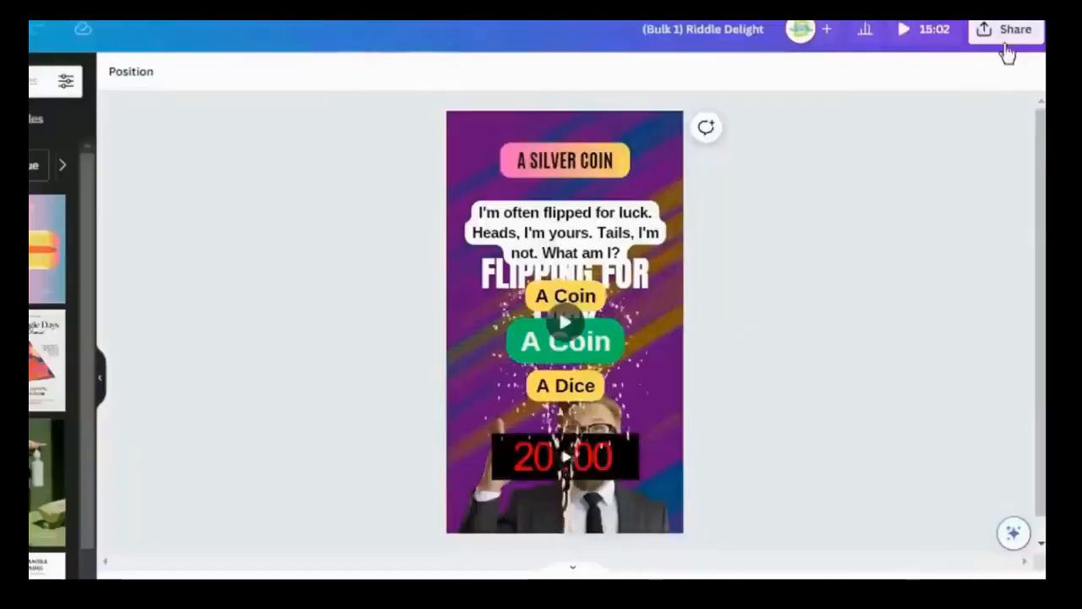
{"action": "left_click", "coordinate": [1003, 34]}
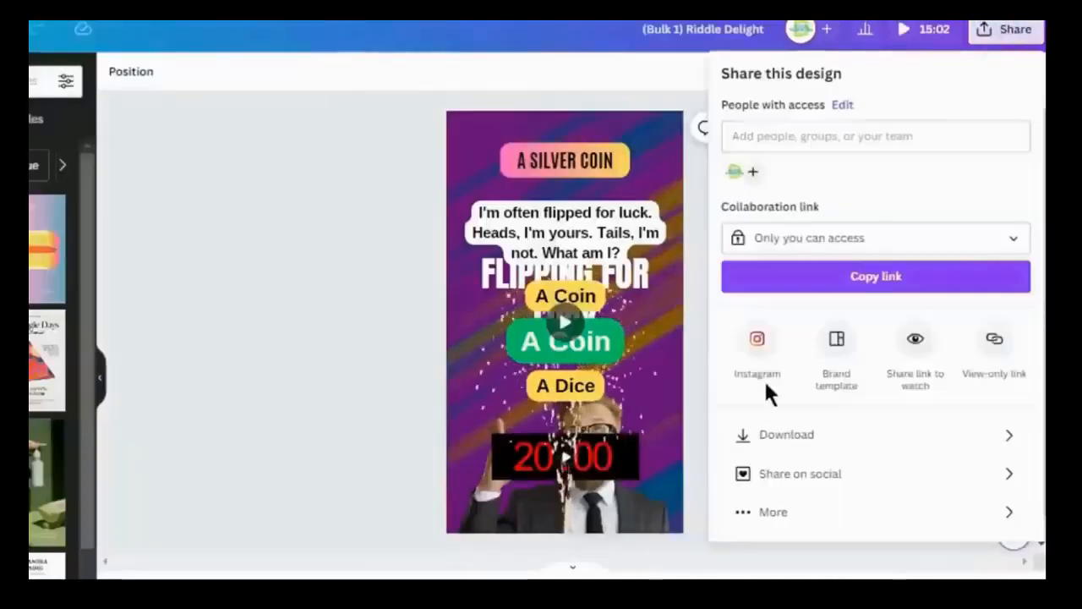
{"action": "left_click", "coordinate": [792, 433]}
{"action": "left_click", "coordinate": [733, 323]}
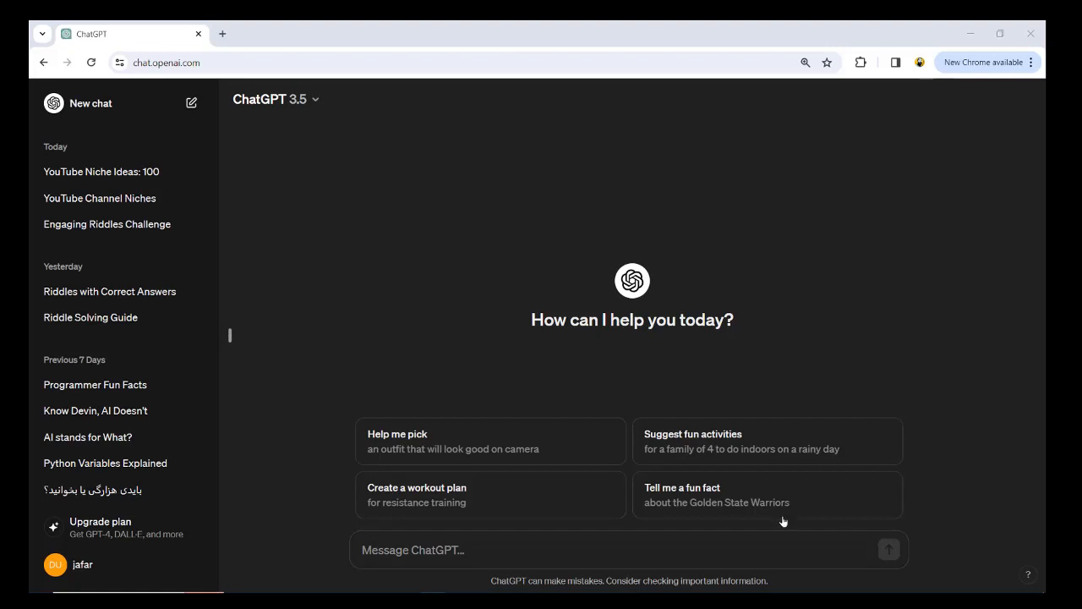
Step: Ask ChatGPT for a captivating title, SEO-optimized description and comma-separated tags for a YouTube short about an interesting riddle
{"action": "left_click", "coordinate": [662, 557]}
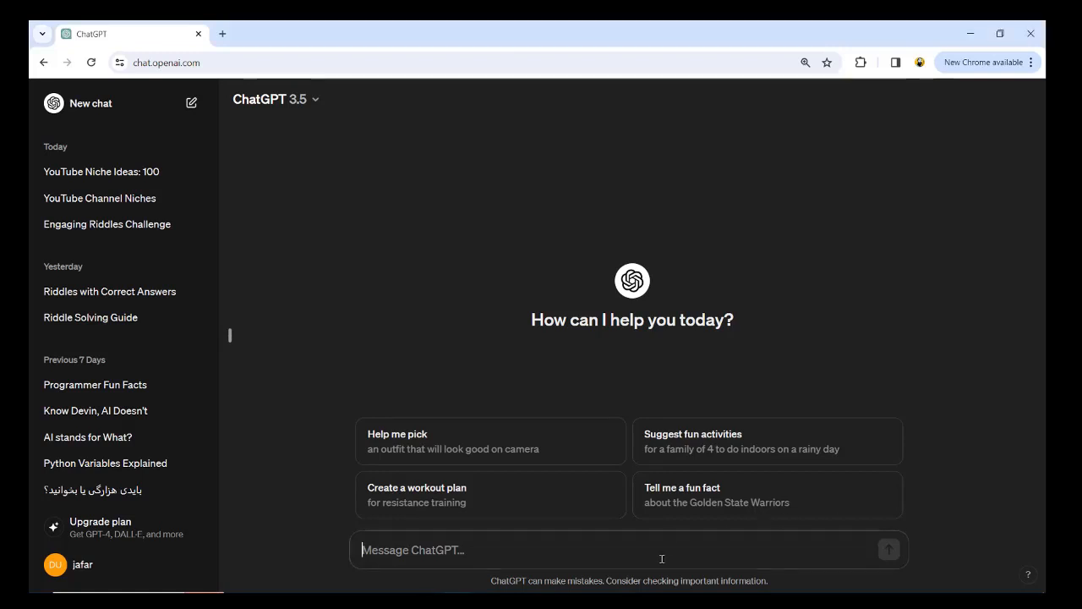
{"action": "type", "text": "i need your help in creating a captivating title, description, and tags for a YouTube short. I want you to keep the YouTube SEO in check while writing them. Title's focus should be getting people to click on the Short while description and tags should be optimized for the SEO pupose. Make sure to separate each tag with a comma. Here's a general Idea of whta the short  is about: \"An interesting riddle for people to solve.\""}
{"action": "key", "text": "Return"}
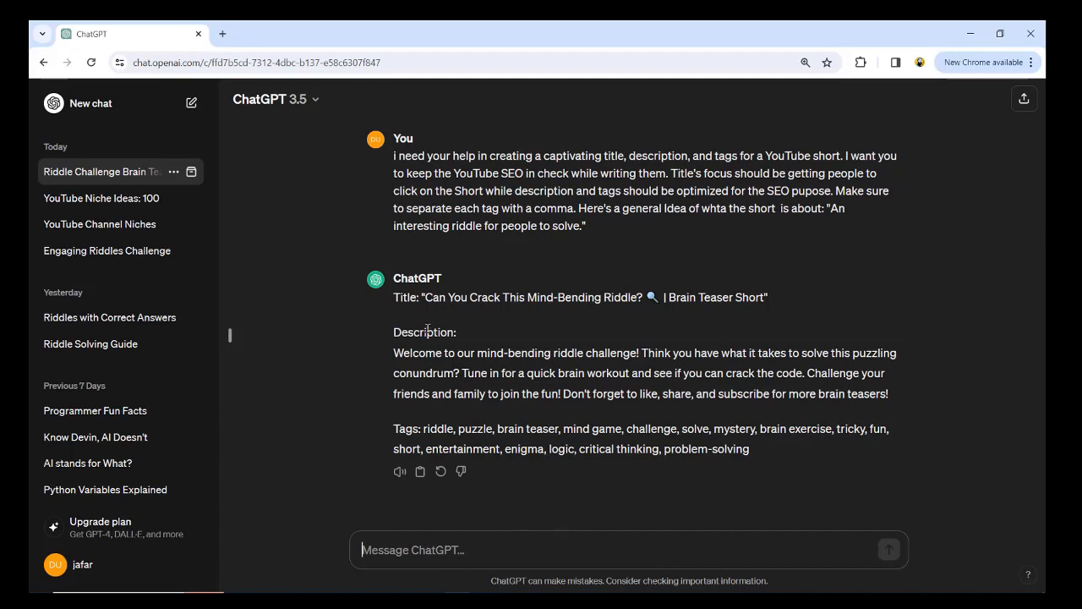
Step: Replace the short's title in YouTube Studio with ChatGPT's "Can You Crack This Mind-Bending Riddle? 🔍 | Brain Teaser Short" and append #riddle
{"action": "left_click_drag", "start_coordinate": [394, 299], "coordinate": [736, 465]}
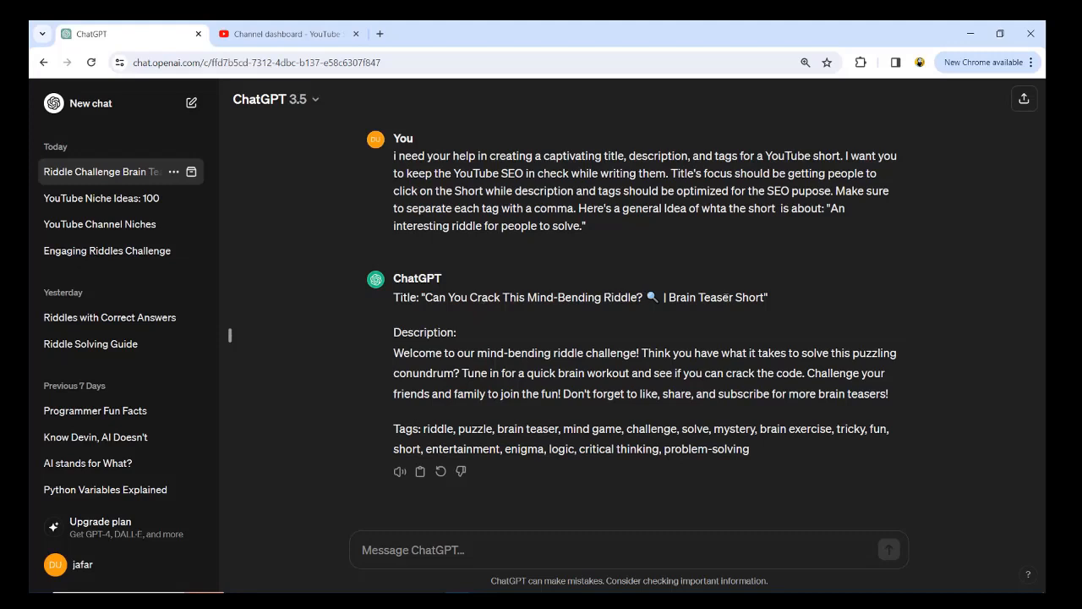
{"action": "left_click_drag", "start_coordinate": [764, 300], "coordinate": [428, 297]}
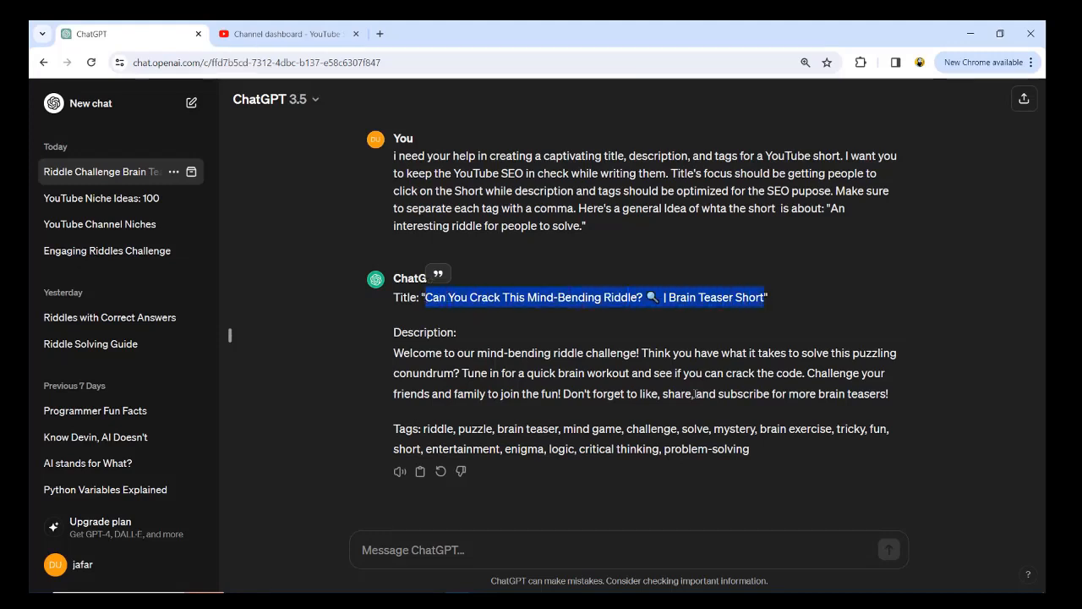
{"action": "left_click", "coordinate": [283, 34]}
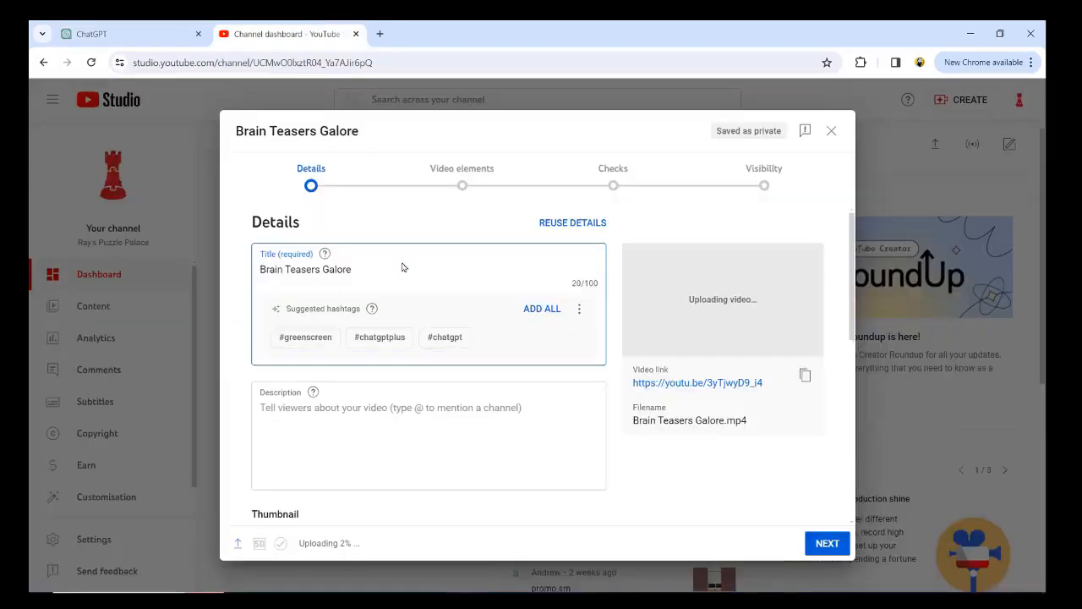
{"action": "key", "text": "ctrl+v"}
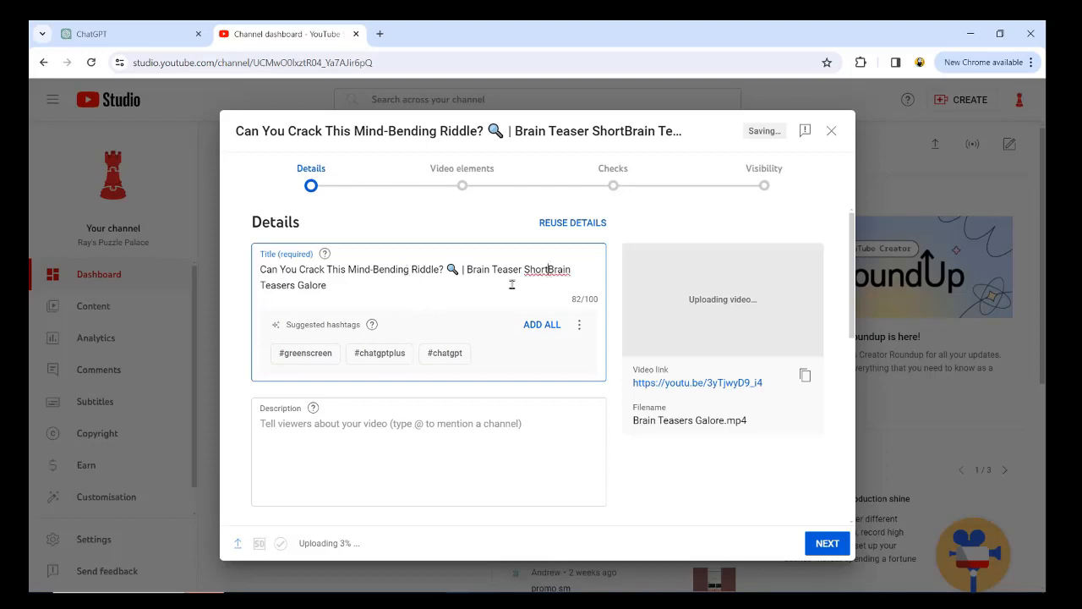
{"action": "left_click", "coordinate": [552, 276], "text": "shift"}
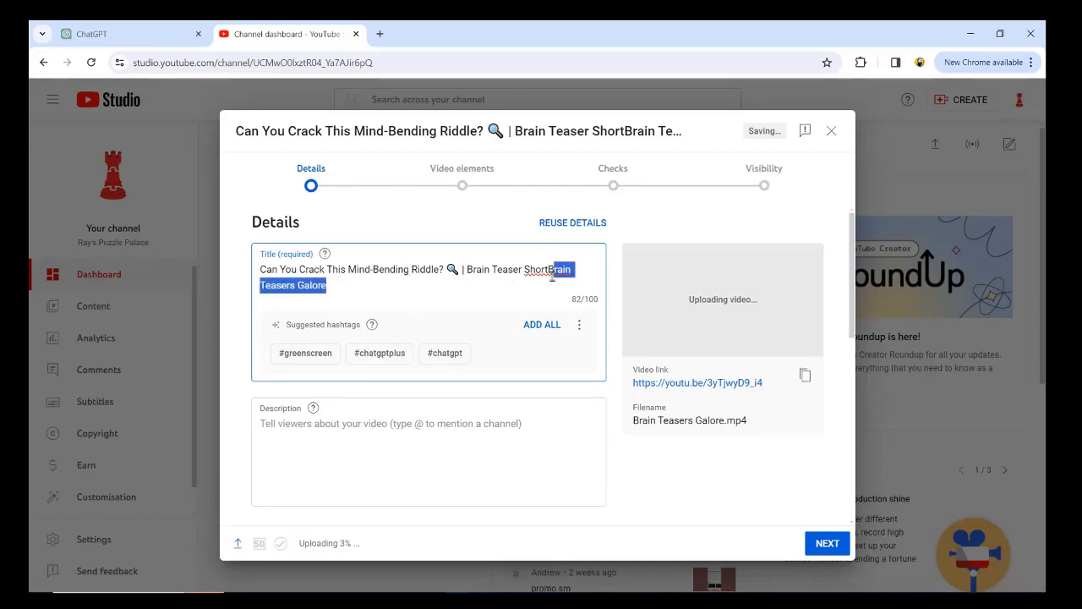
{"action": "key", "text": "BackSpace"}
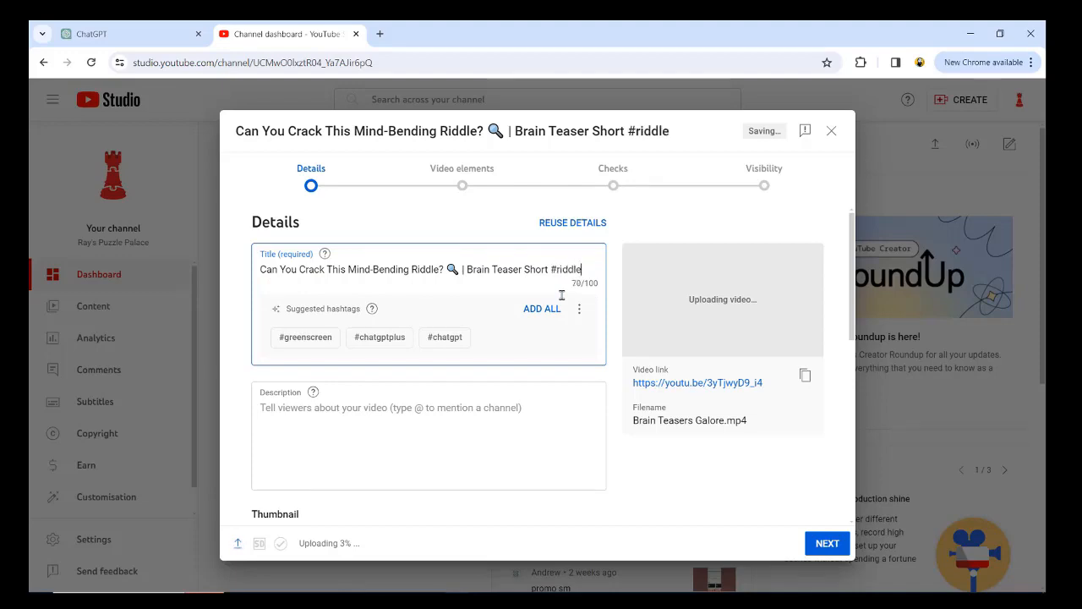
Step: Copy ChatGPT's full description paragraph, starting "Welcome to our mind-bending riddle challenge!", into the short's description in YouTube Studio
{"action": "left_click", "coordinate": [127, 35]}
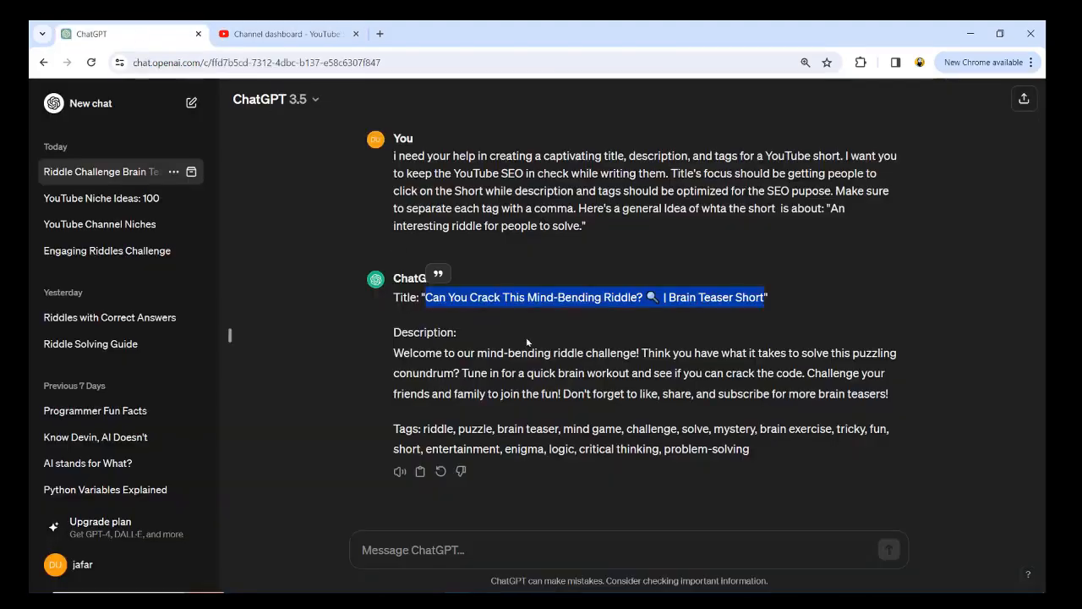
{"action": "left_click_drag", "start_coordinate": [397, 355], "coordinate": [894, 398]}
{"action": "key", "text": "ctrl+c"}
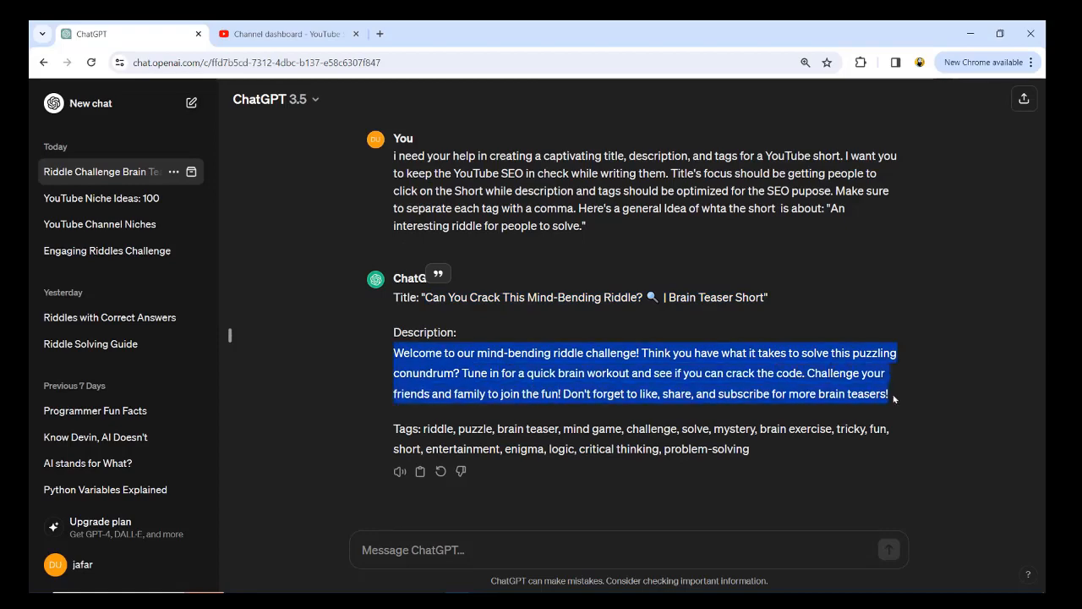
{"action": "left_click", "coordinate": [351, 414]}
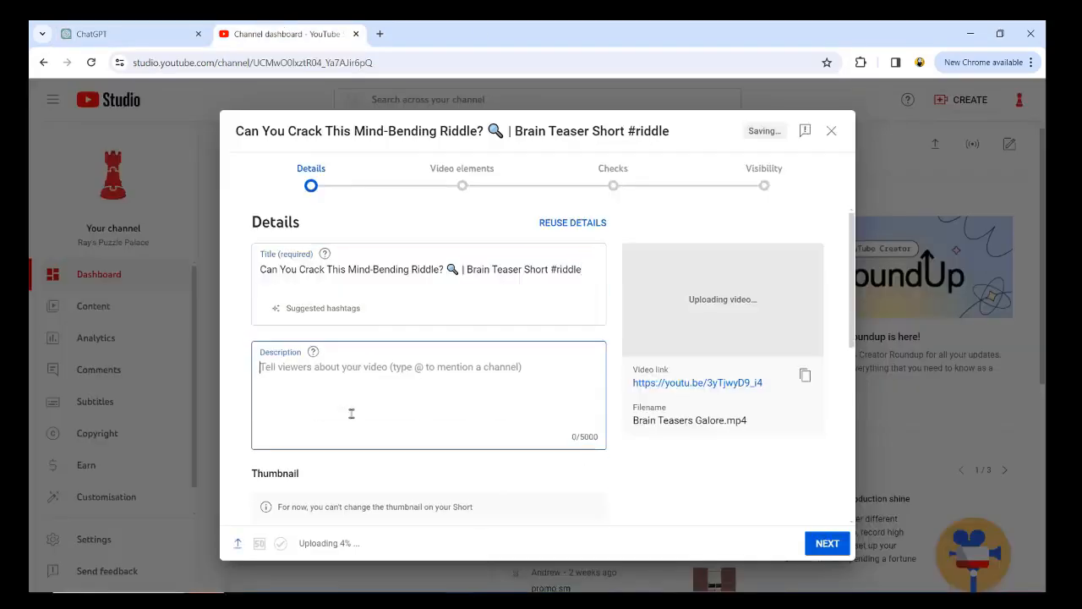
{"action": "key", "text": "ctrl+v"}
Step: Set the audience to "No, it's not 'Made for Kids'" and expand the additional video details
{"action": "scroll", "coordinate": [483, 422], "scroll_direction": "down", "scroll_amount": 5}
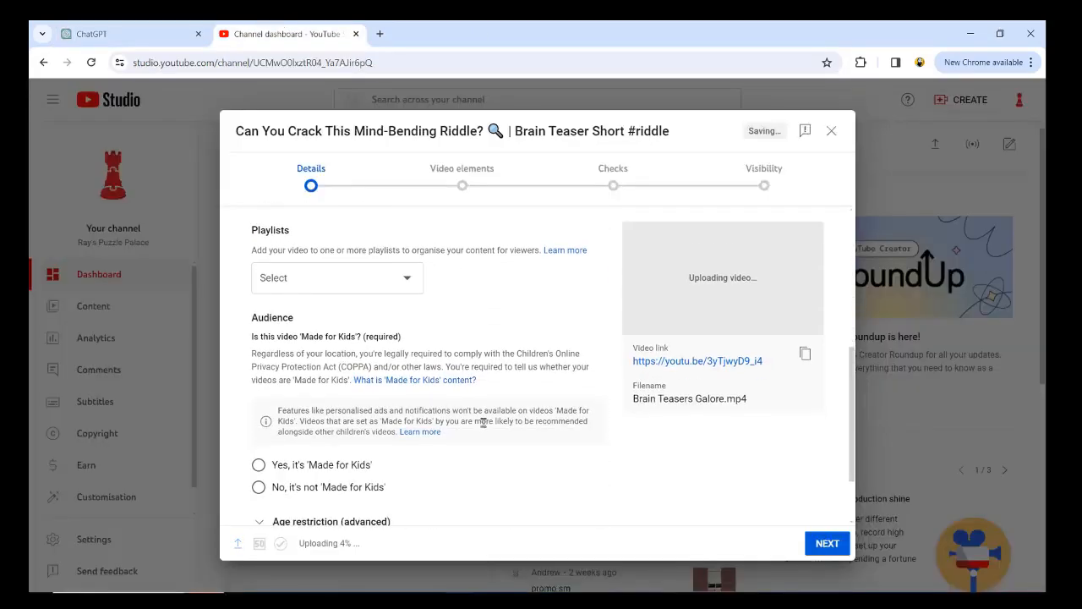
{"action": "left_click", "coordinate": [356, 401]}
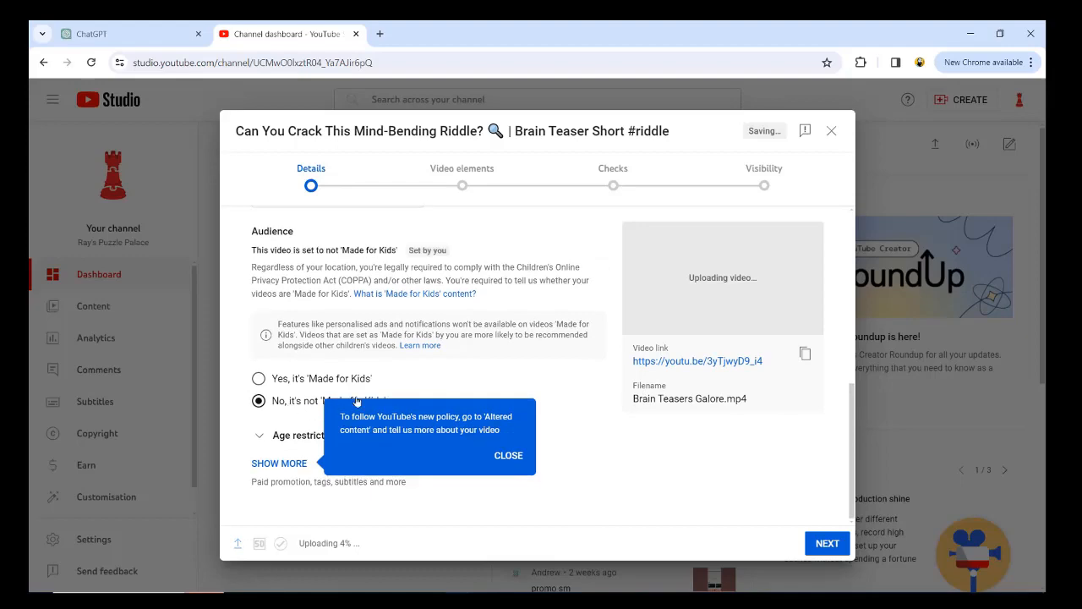
{"action": "left_click", "coordinate": [285, 464]}
Step: Copy ChatGPT's tags, from riddle to problem-solving, into the short's tags in YouTube Studio, re-entering the list so riddle is a separate tag
{"action": "scroll", "coordinate": [359, 427], "scroll_direction": "down", "scroll_amount": 3}
{"action": "key", "text": "ctrl+shift+Tab"}
{"action": "left_click_drag", "start_coordinate": [423, 428], "coordinate": [764, 451]}
{"action": "key", "text": "ctrl+c"}
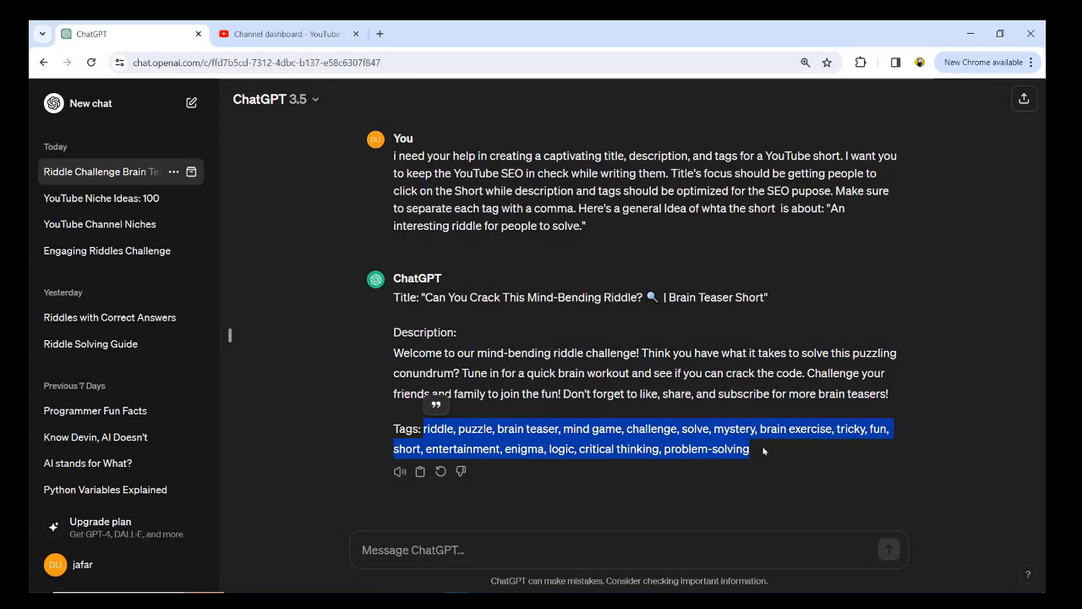
{"action": "left_click", "coordinate": [285, 32]}
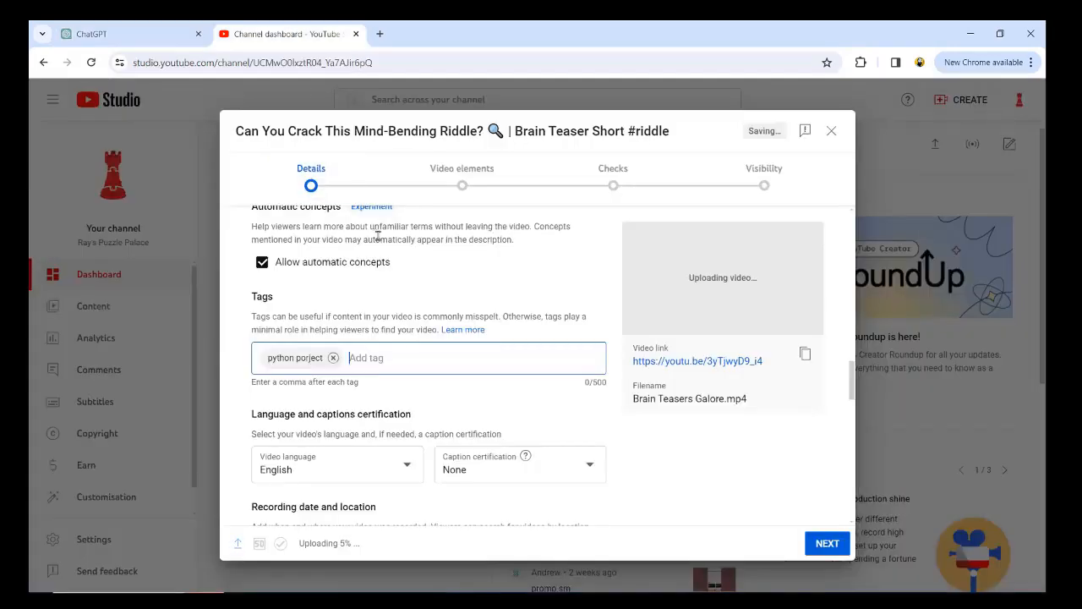
{"action": "key", "text": "ctrl+v"}
{"action": "left_click", "coordinate": [393, 358]}
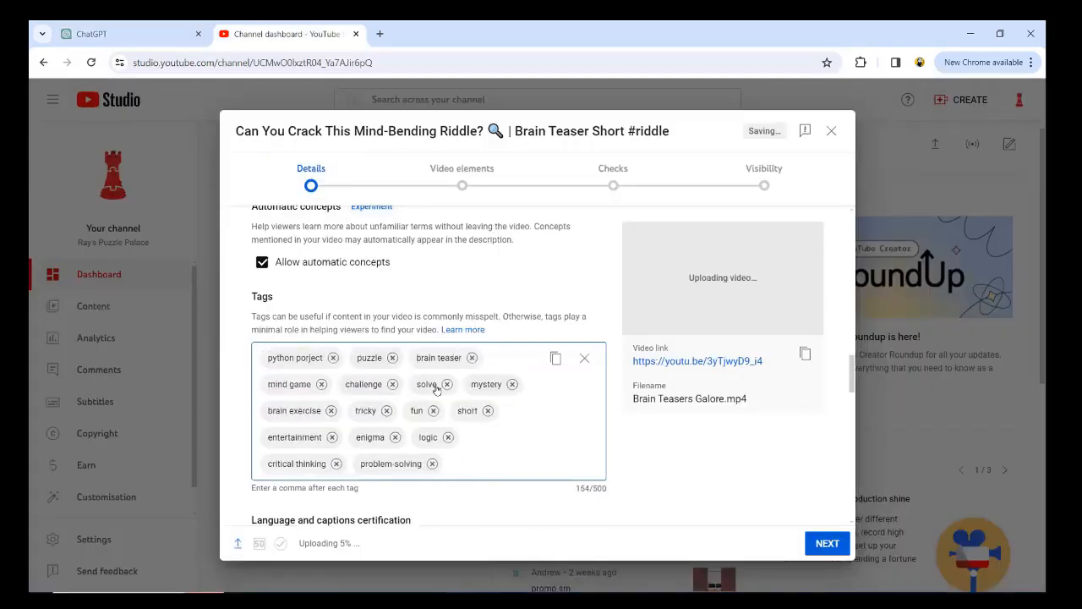
{"action": "left_click", "coordinate": [584, 358]}
{"action": "key", "text": "ctrl+v"}
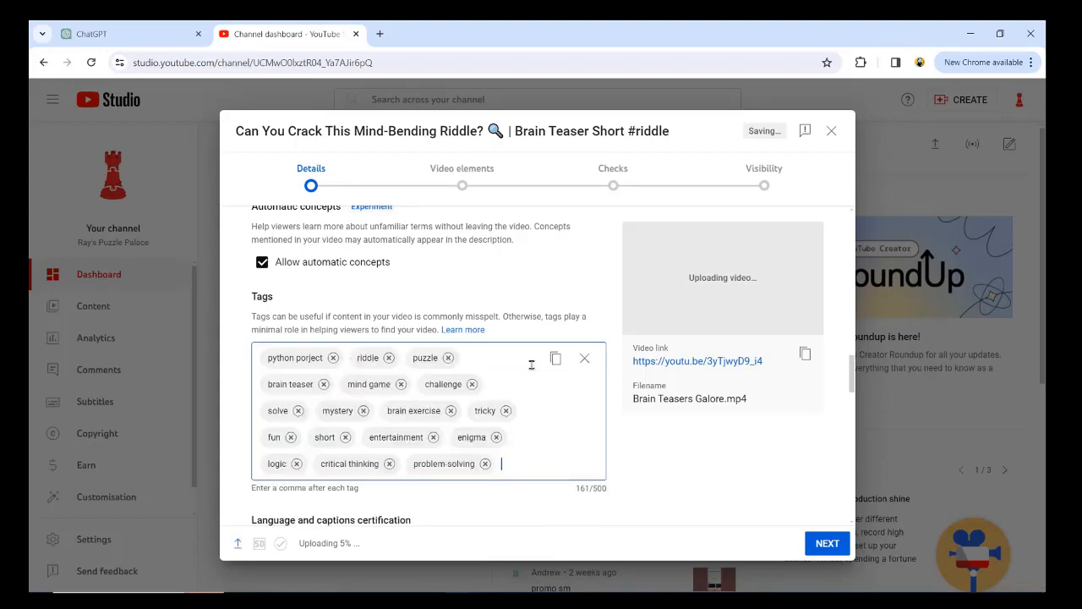
{"action": "scroll", "coordinate": [531, 365], "scroll_direction": "down", "scroll_amount": 2}
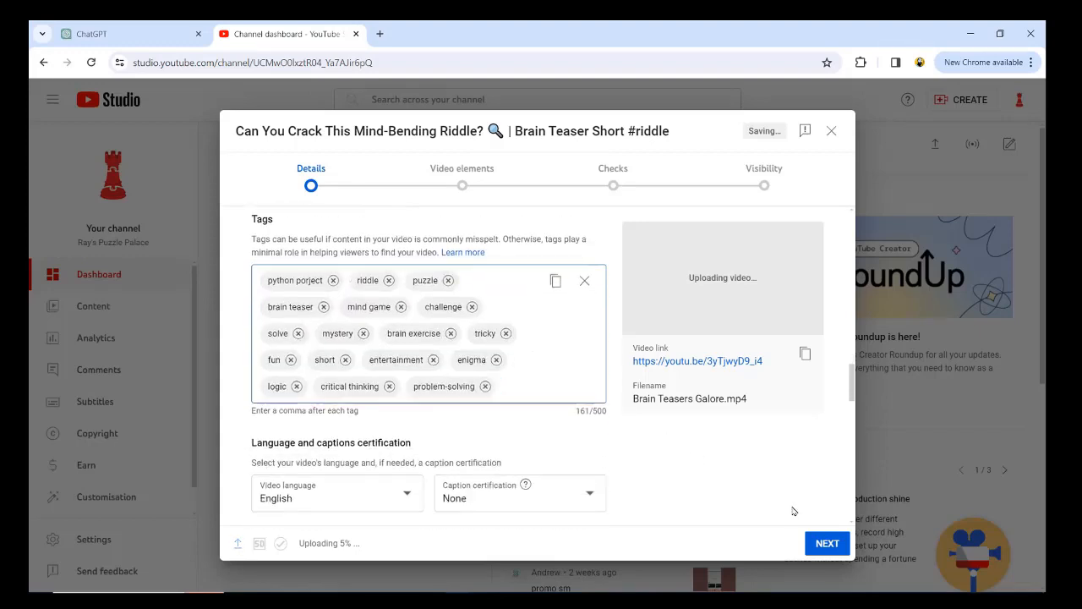
Step: Review the short's copyright check, skip the video elements, and publish the short with Public visibility
{"action": "left_click_drag", "start_coordinate": [297, 543], "coordinate": [436, 544]}
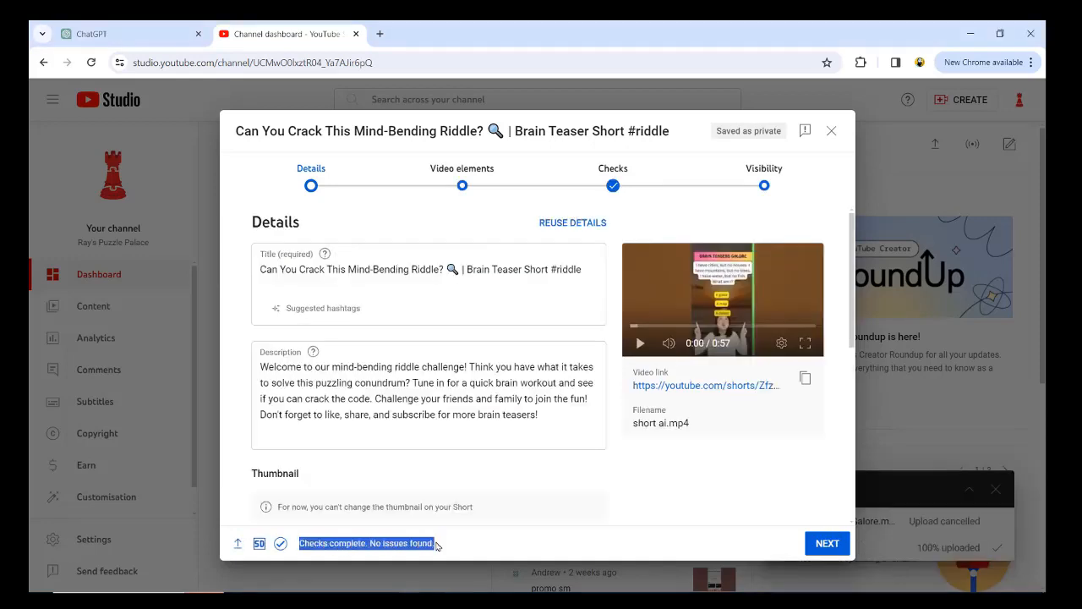
{"action": "left_click", "coordinate": [829, 544]}
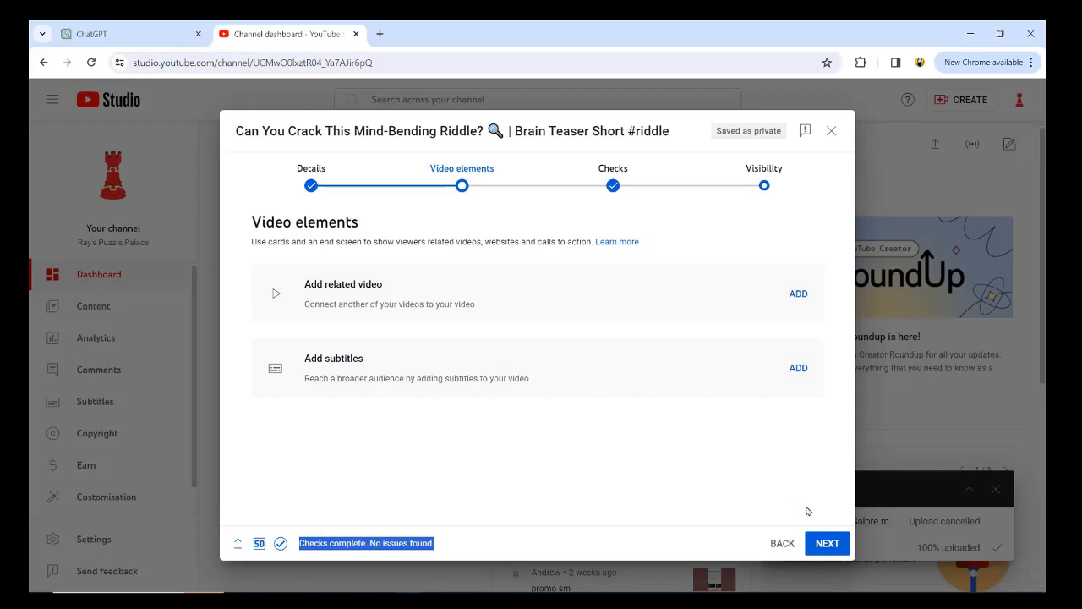
{"action": "left_click", "coordinate": [825, 542]}
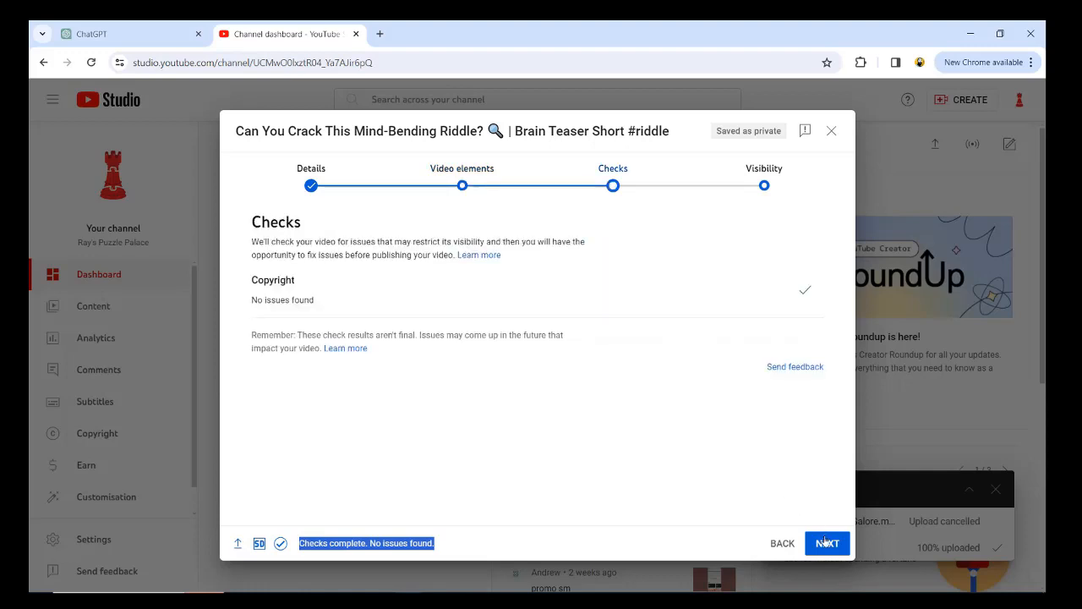
{"action": "left_click", "coordinate": [393, 289]}
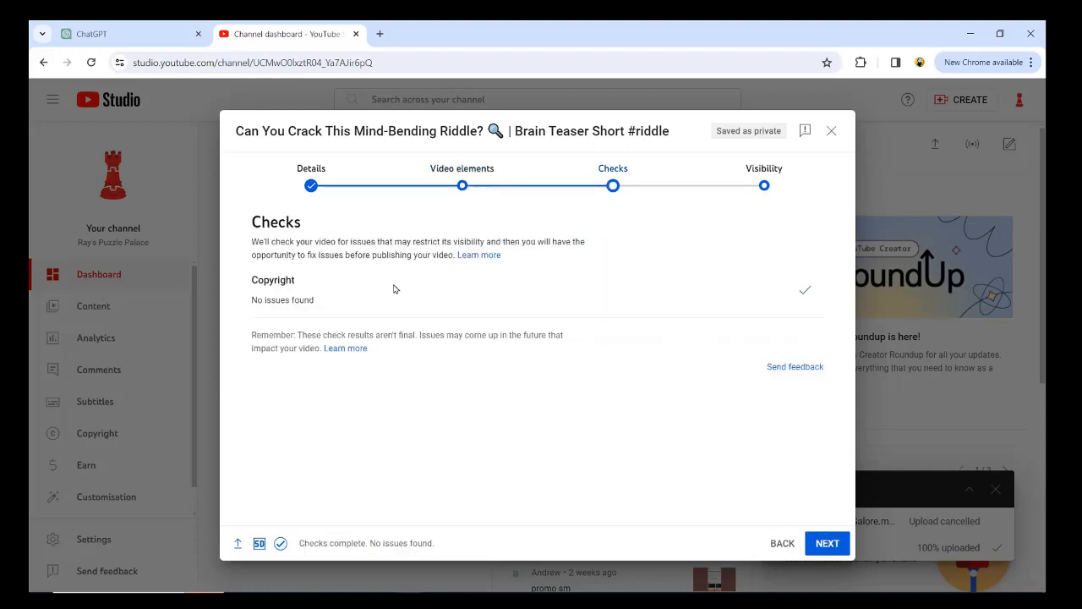
{"action": "left_click_drag", "start_coordinate": [317, 294], "coordinate": [283, 299]}
{"action": "left_click", "coordinate": [828, 544]}
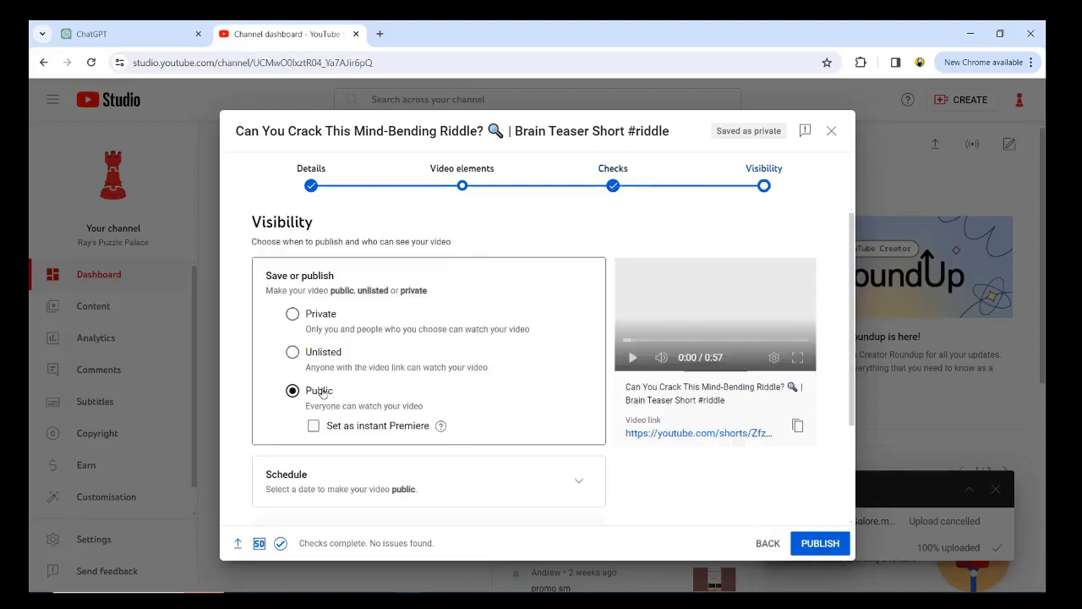
{"action": "left_click", "coordinate": [805, 543]}
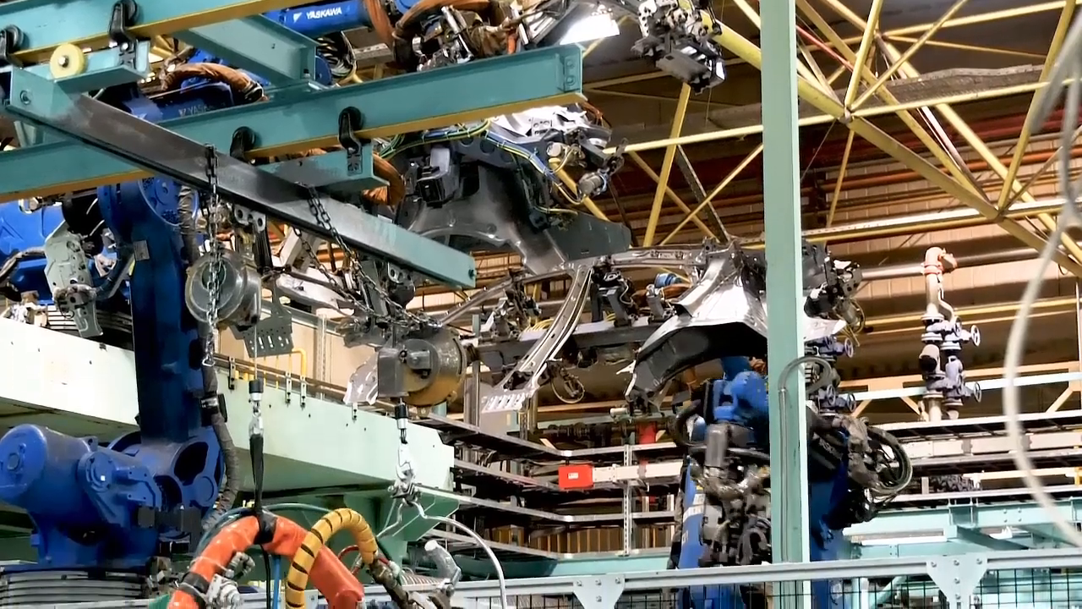